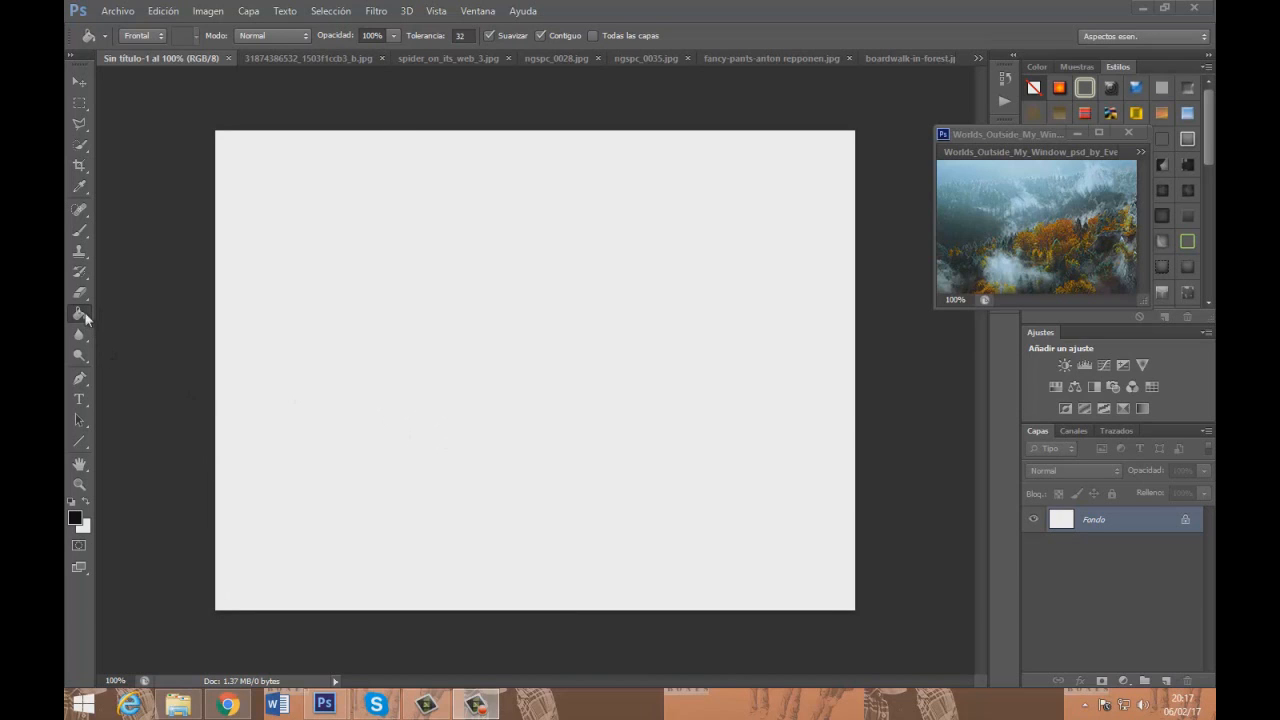
Fill the blank canvas background with the black foreground color using the Paint Bucket
{"action": "left_click", "coordinate": [490, 290]}
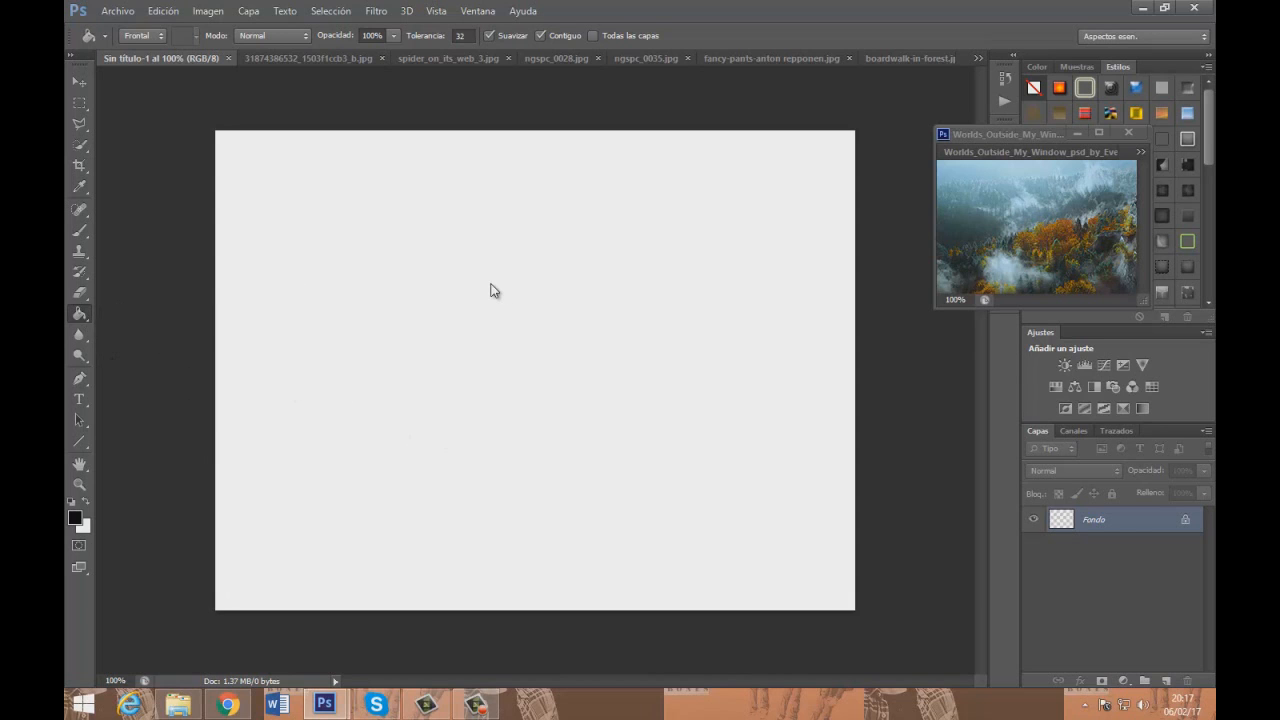
{"action": "left_click", "coordinate": [445, 308]}
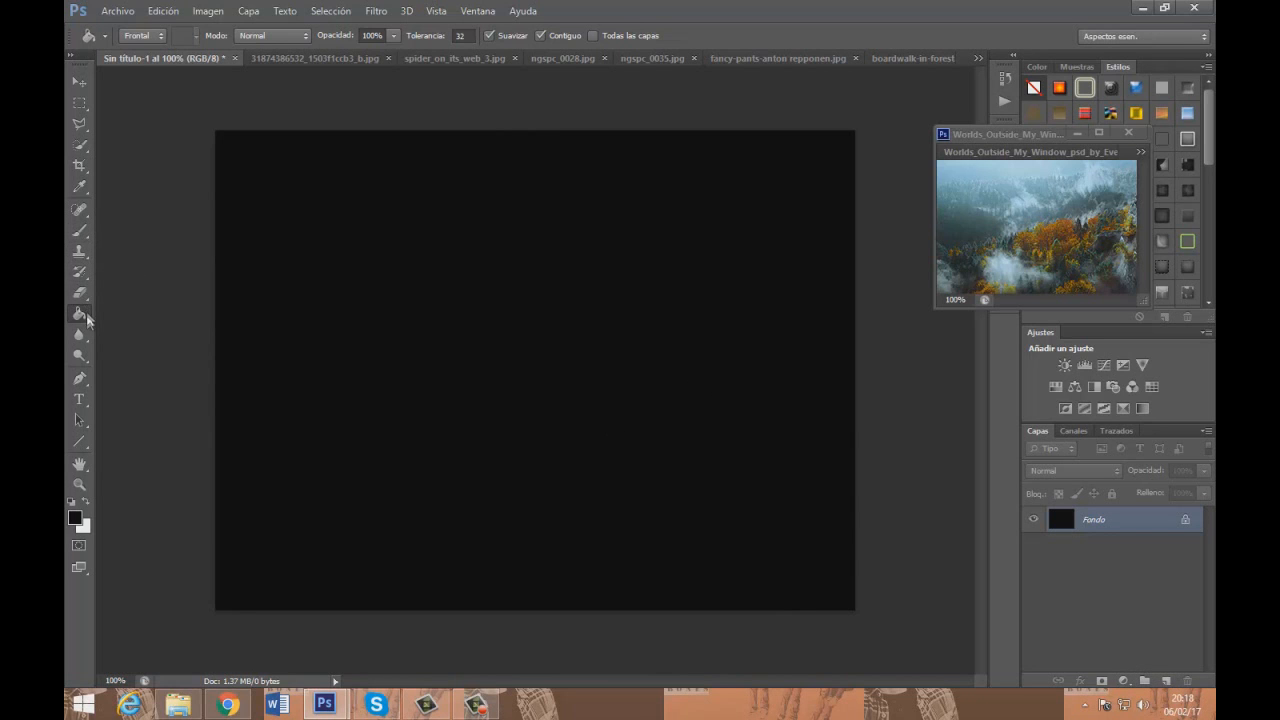
Set up the Brush with a hard round tip at 100% hardness and a size of 6 px
{"action": "left_click", "coordinate": [81, 231]}
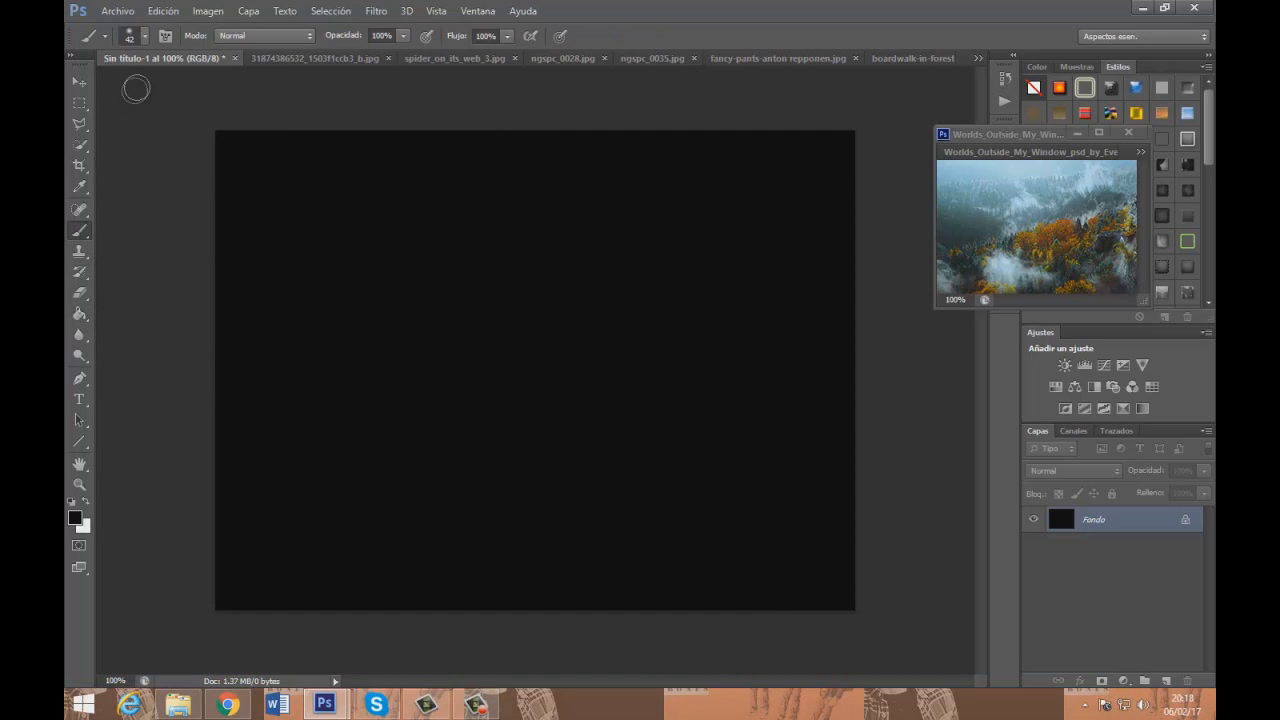
{"action": "left_click", "coordinate": [146, 36]}
{"action": "left_click_drag", "start_coordinate": [119, 85], "coordinate": [97, 86]}
{"action": "left_click", "coordinate": [122, 159]}
{"action": "left_click_drag", "start_coordinate": [93, 88], "coordinate": [92, 85]}
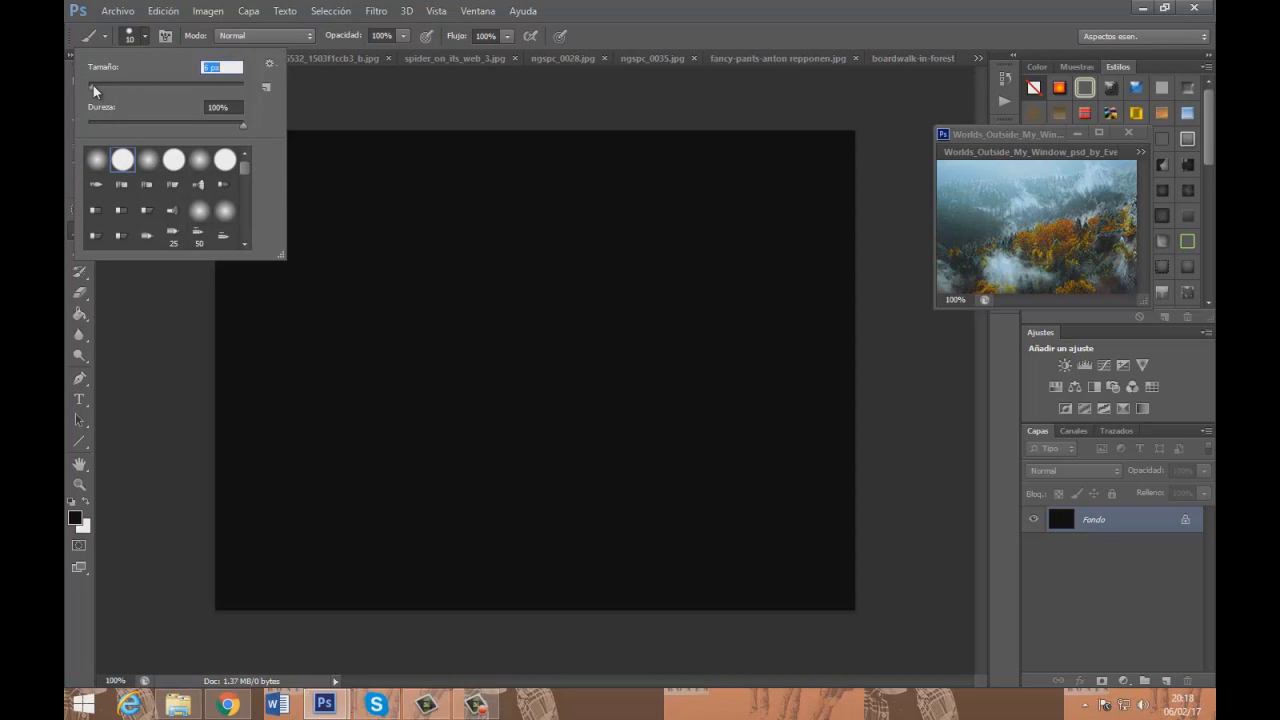
{"action": "key", "text": "Return"}
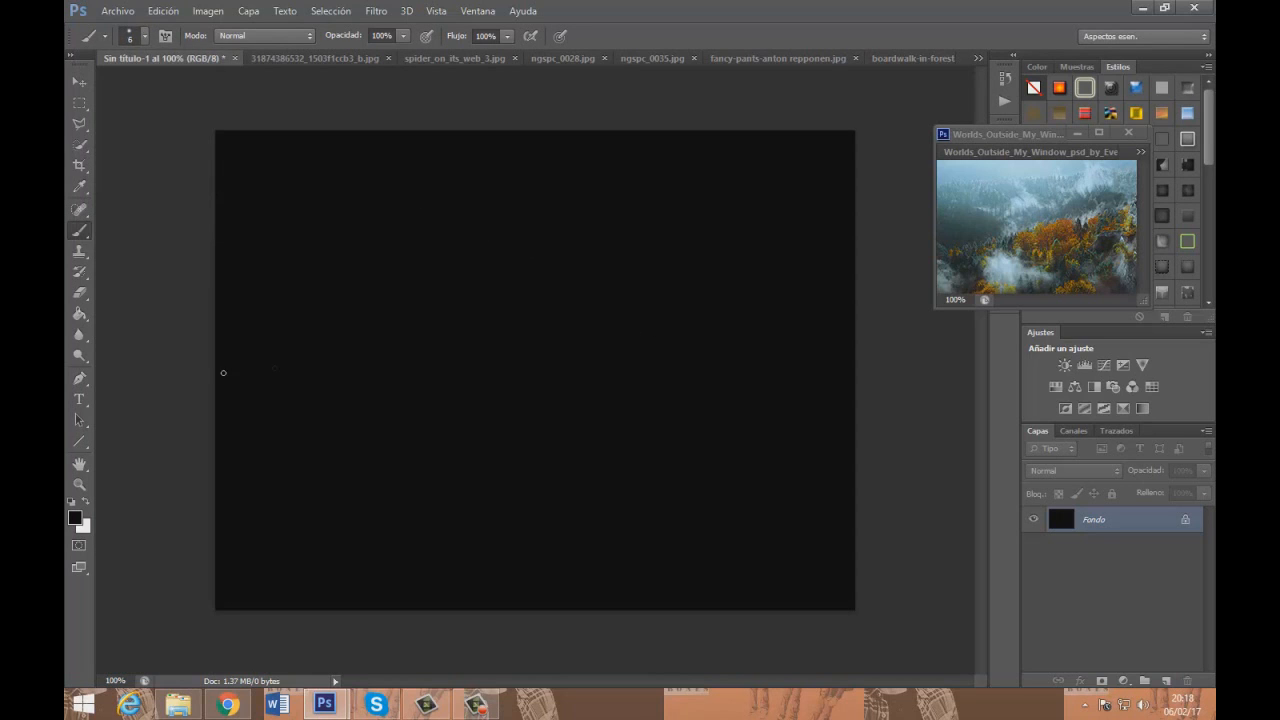
Switch the foreground color to white and scatter sixteen small dots across the black canvas
{"action": "key", "text": "x"}
{"action": "left_click", "coordinate": [335, 200]}
{"action": "left_click", "coordinate": [520, 214]}
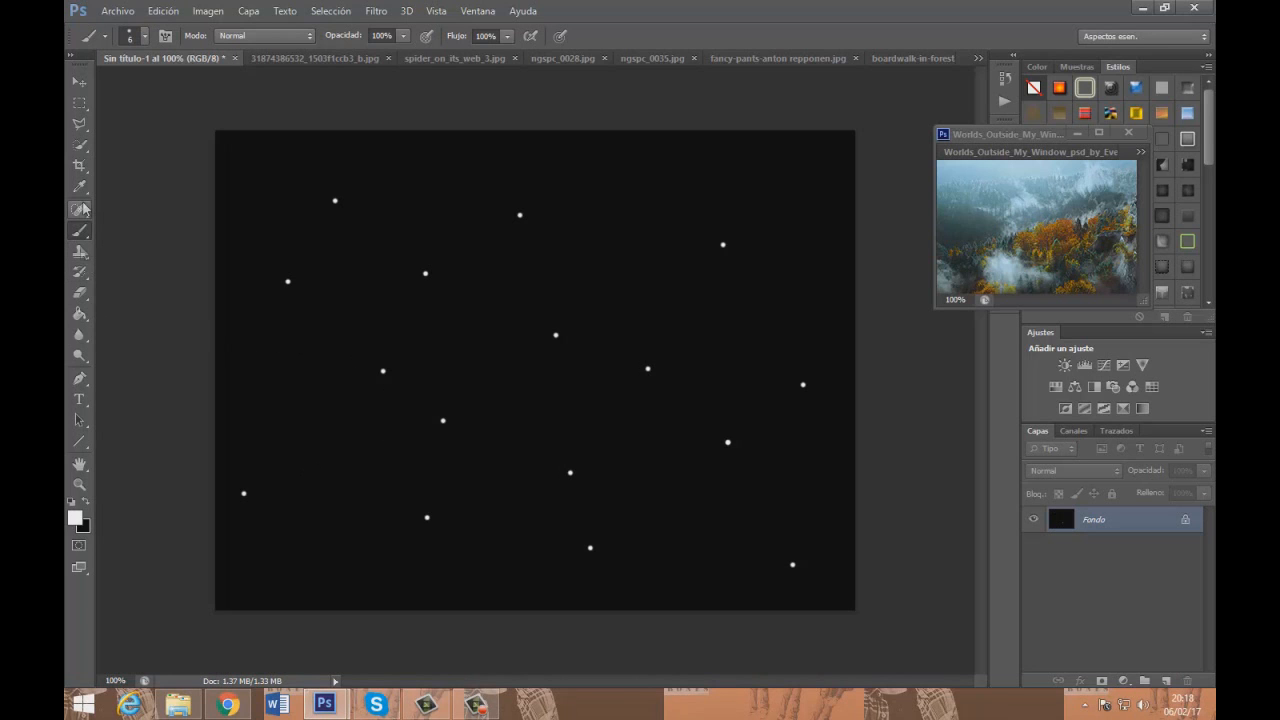
Choose the Line tool in shape mode with white fill and a 1 px thickness for joining the dots
{"action": "left_click", "coordinate": [80, 380]}
{"action": "left_click", "coordinate": [79, 381]}
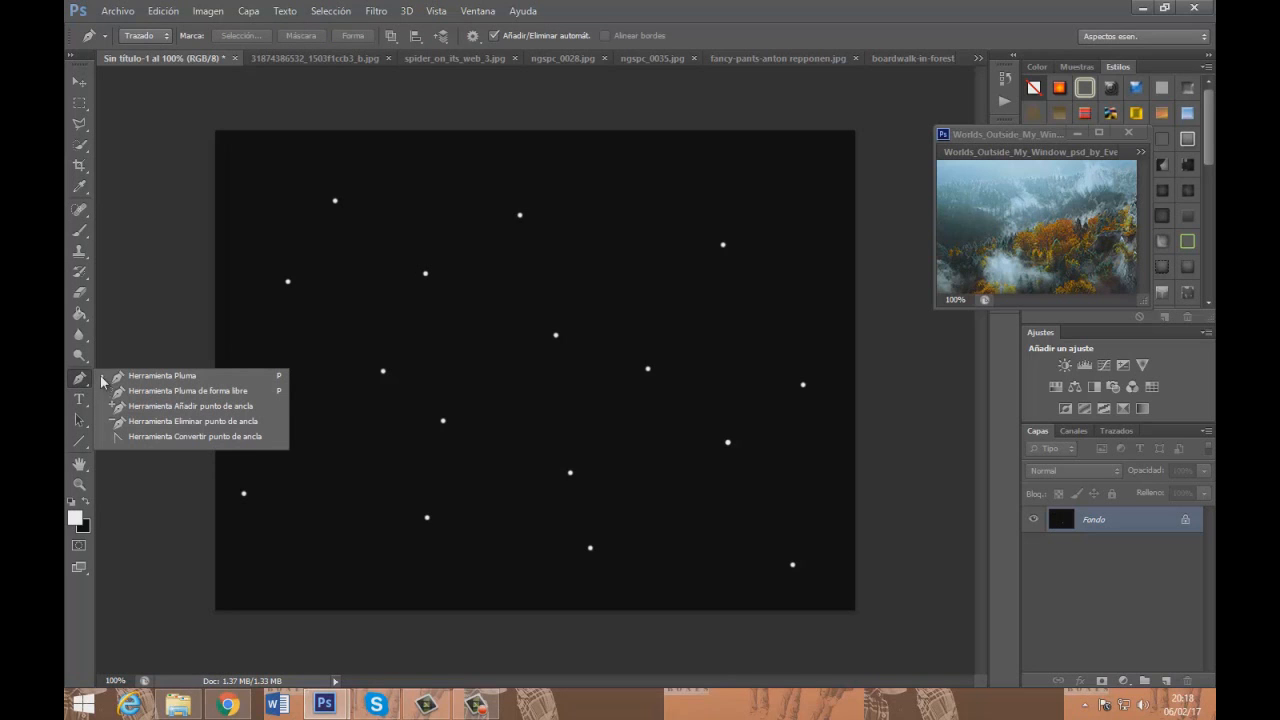
{"action": "left_click", "coordinate": [81, 446]}
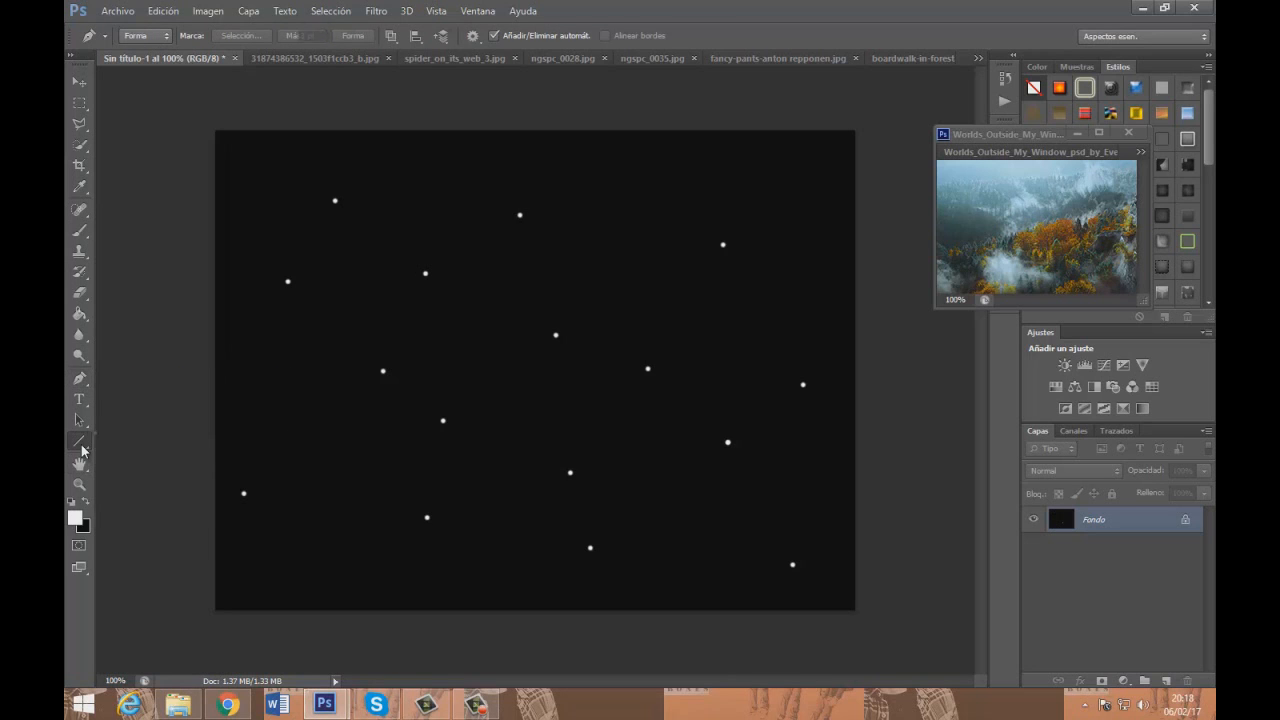
{"action": "left_click", "coordinate": [82, 446]}
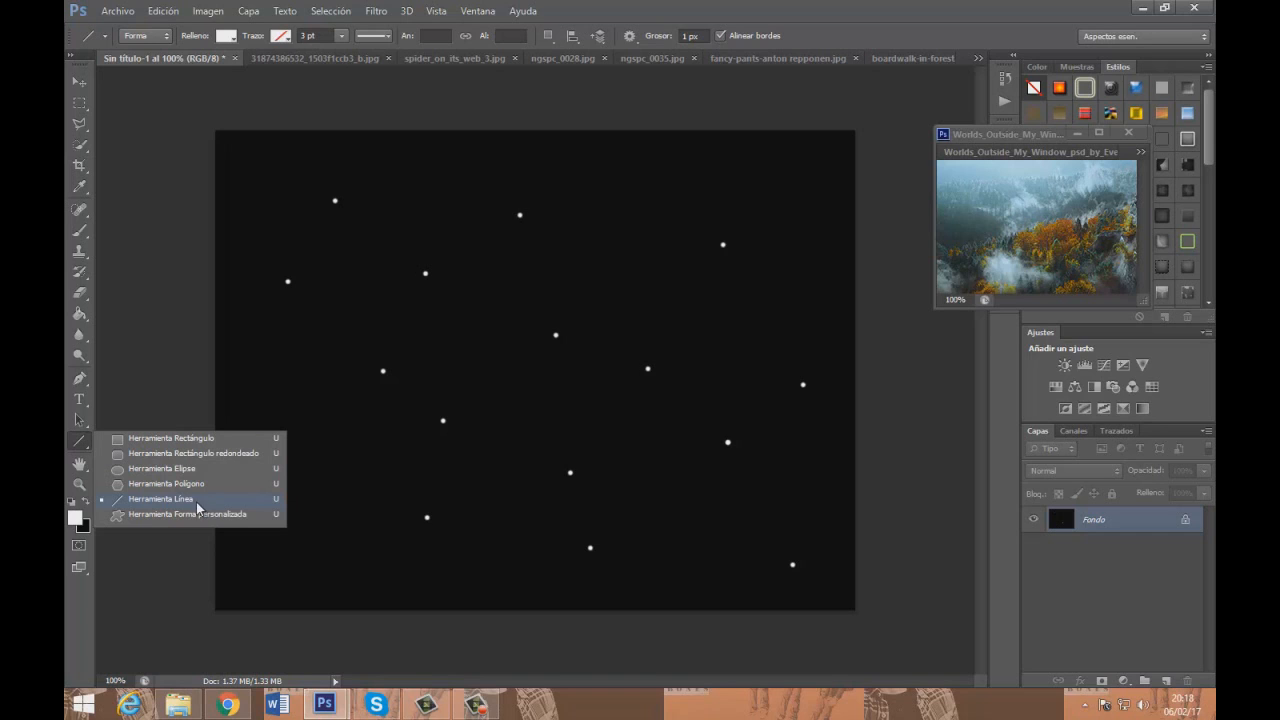
{"action": "left_click", "coordinate": [81, 446]}
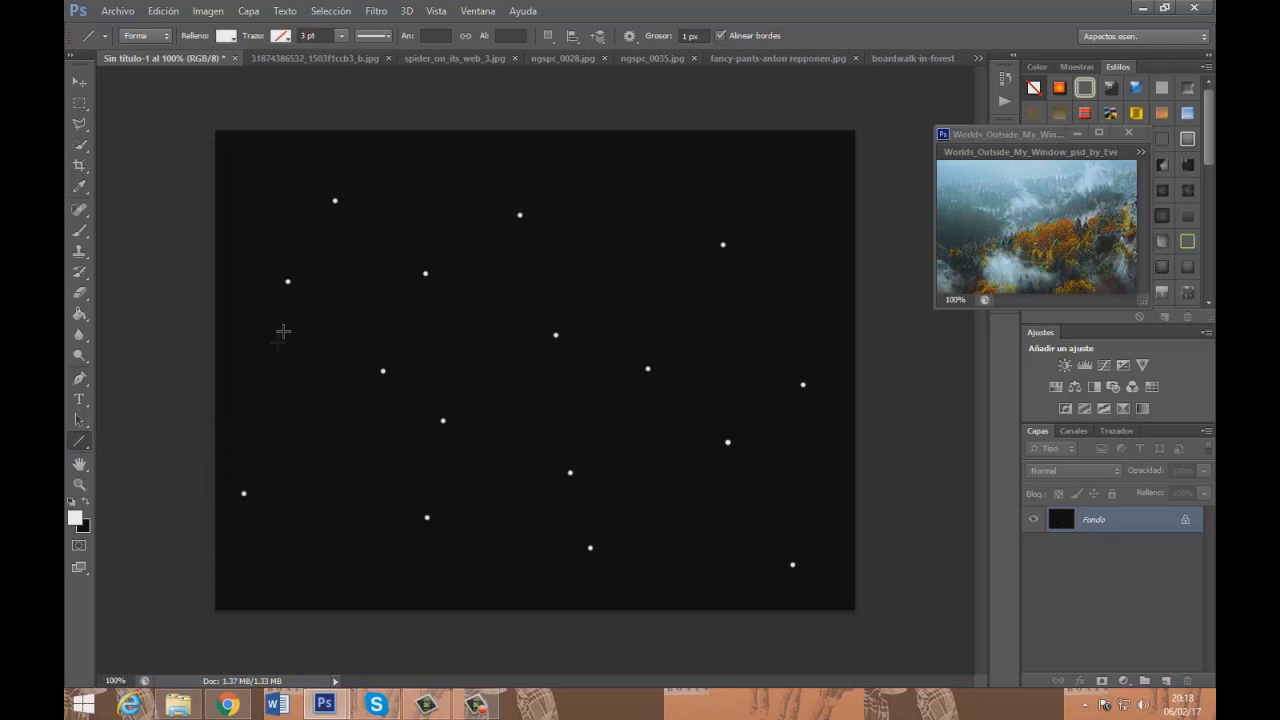
{"action": "left_click", "coordinate": [335, 200]}
{"action": "mouse_move", "coordinate": [335, 202]}
{"action": "left_mouse_down"}
{"action": "mouse_move", "coordinate": [382, 371]}
{"action": "mouse_move", "coordinate": [444, 418]}
{"action": "mouse_move", "coordinate": [424, 271]}
{"action": "mouse_move", "coordinate": [286, 278]}
{"action": "mouse_move", "coordinate": [263, 463]}
{"action": "mouse_move", "coordinate": [244, 493]}
{"action": "mouse_move", "coordinate": [394, 523]}
{"action": "mouse_move", "coordinate": [427, 517]}
{"action": "mouse_move", "coordinate": [519, 412]}
{"action": "mouse_move", "coordinate": [557, 334]}
{"action": "mouse_move", "coordinate": [520, 212]}
{"action": "mouse_move", "coordinate": [519, 335]}
{"action": "left_mouse_up"}
{"action": "left_click", "coordinate": [163, 11]}
{"action": "left_click", "coordinate": [185, 28]}
Join all the white dots with one continuous zigzag chain of thin white lines across the canvas
{"action": "left_click_drag", "start_coordinate": [520, 214], "coordinate": [648, 369]}
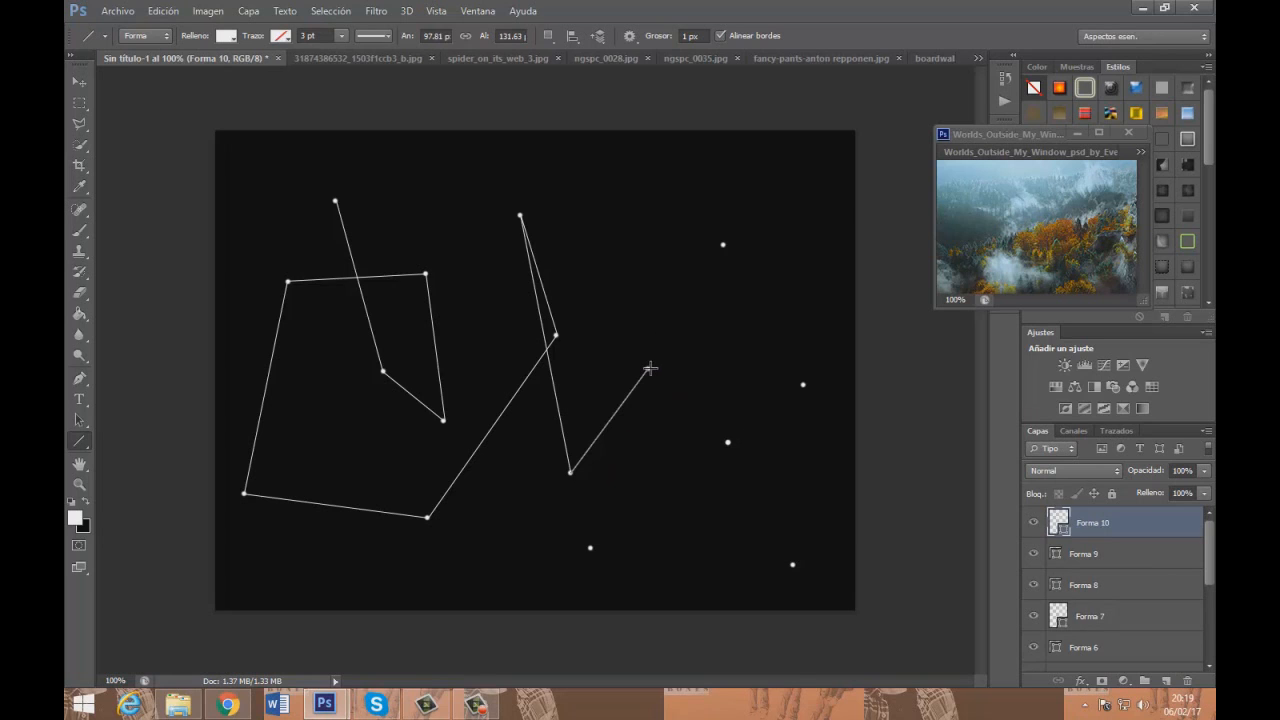
{"action": "left_click_drag", "start_coordinate": [649, 369], "coordinate": [803, 383]}
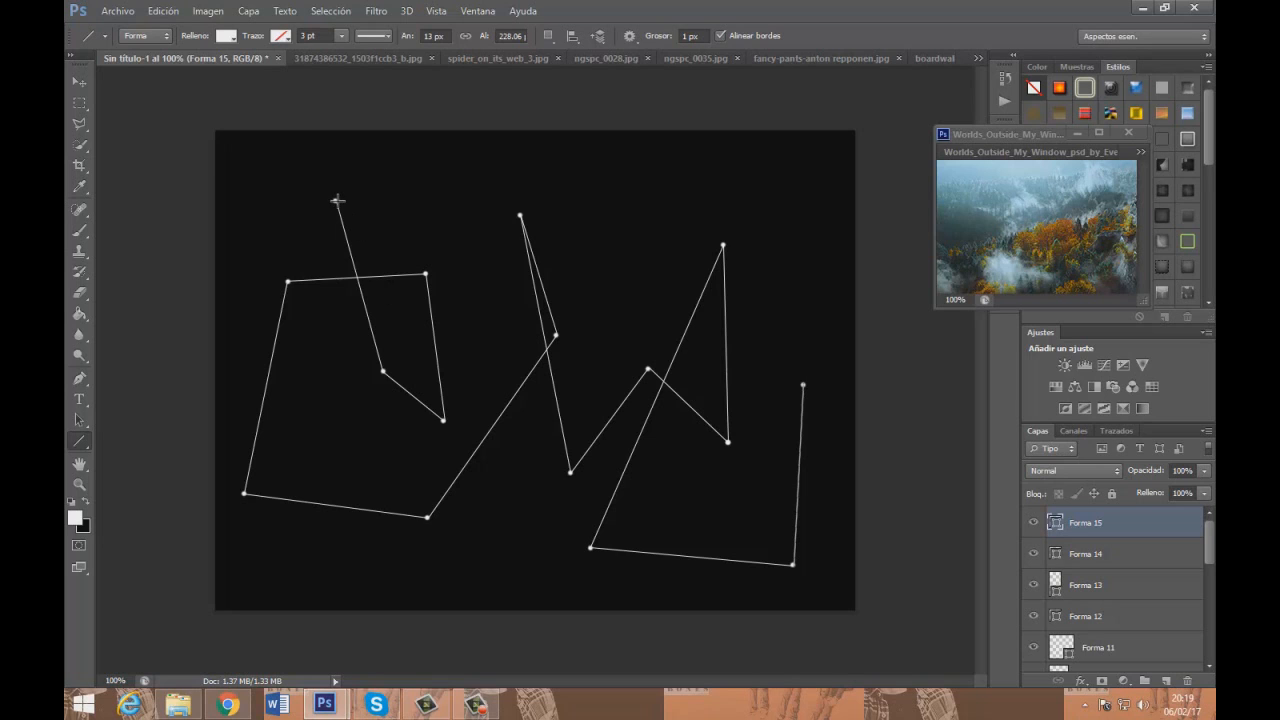
Add extra white lines between non-adjacent dots to form crossing triangles and link both halves of the network
{"action": "left_click_drag", "start_coordinate": [335, 201], "coordinate": [556, 334]}
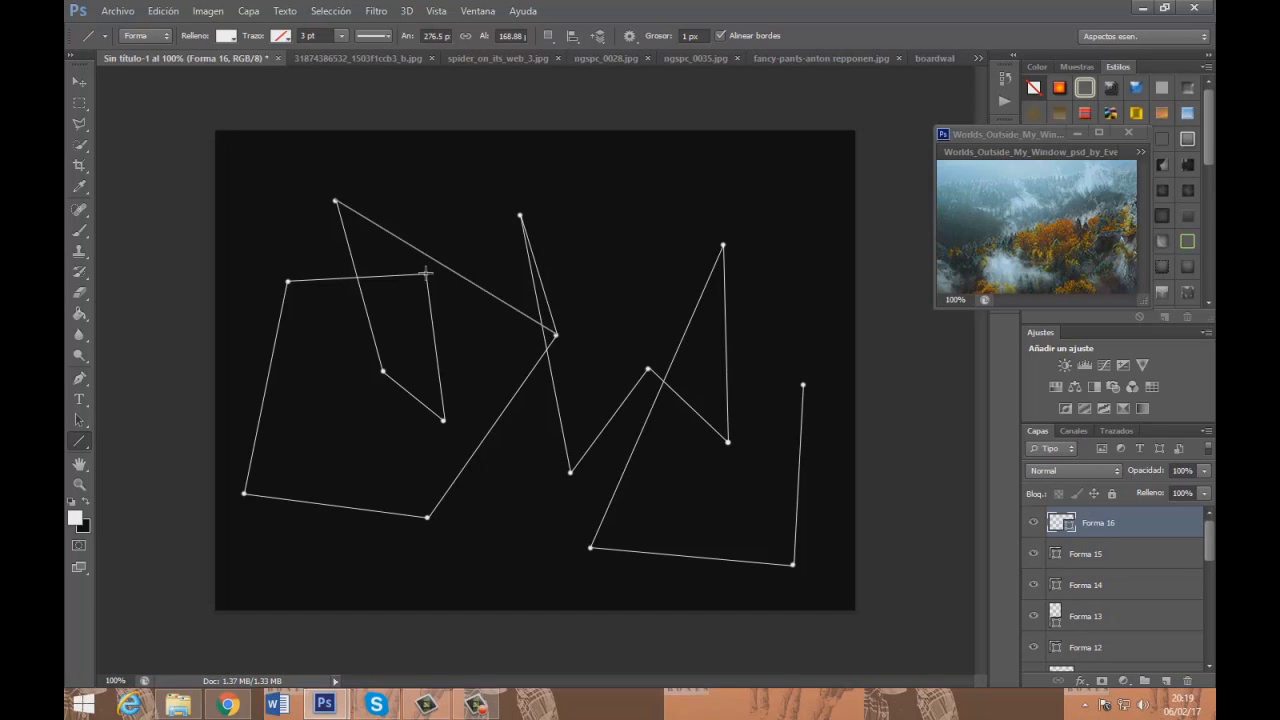
{"action": "left_click_drag", "start_coordinate": [425, 273], "coordinate": [519, 214]}
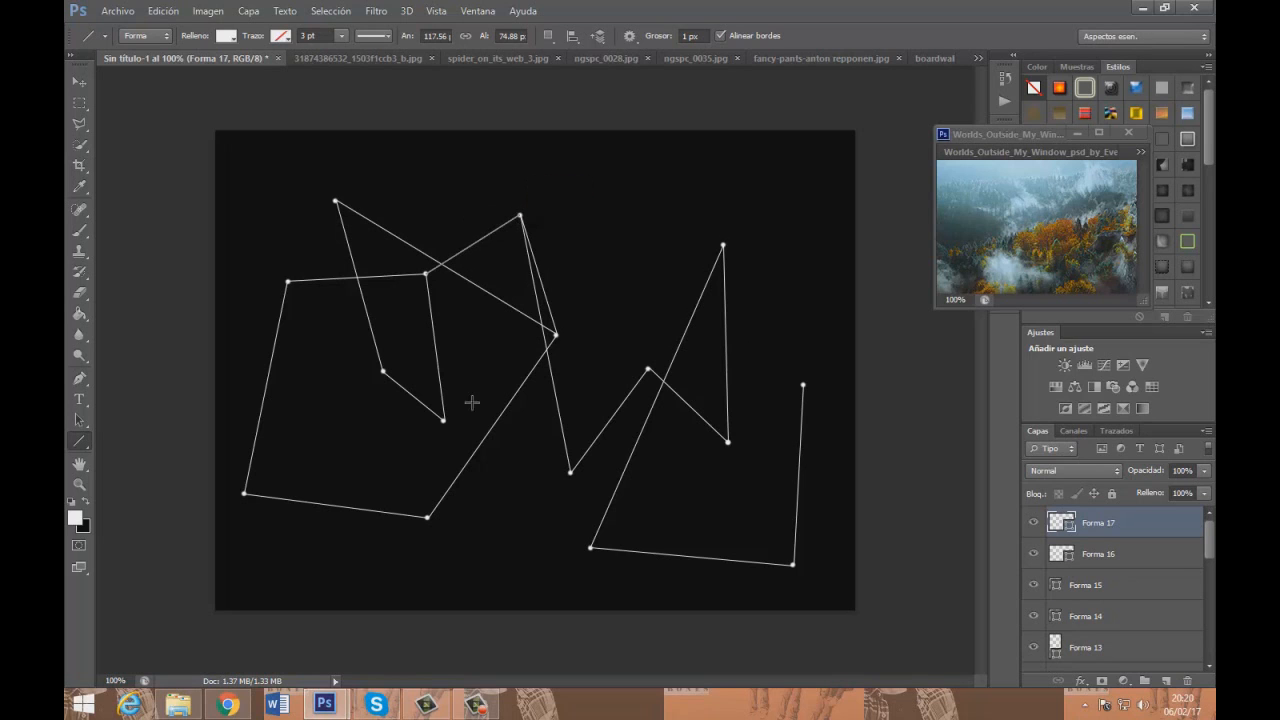
{"action": "left_click_drag", "start_coordinate": [444, 420], "coordinate": [427, 516]}
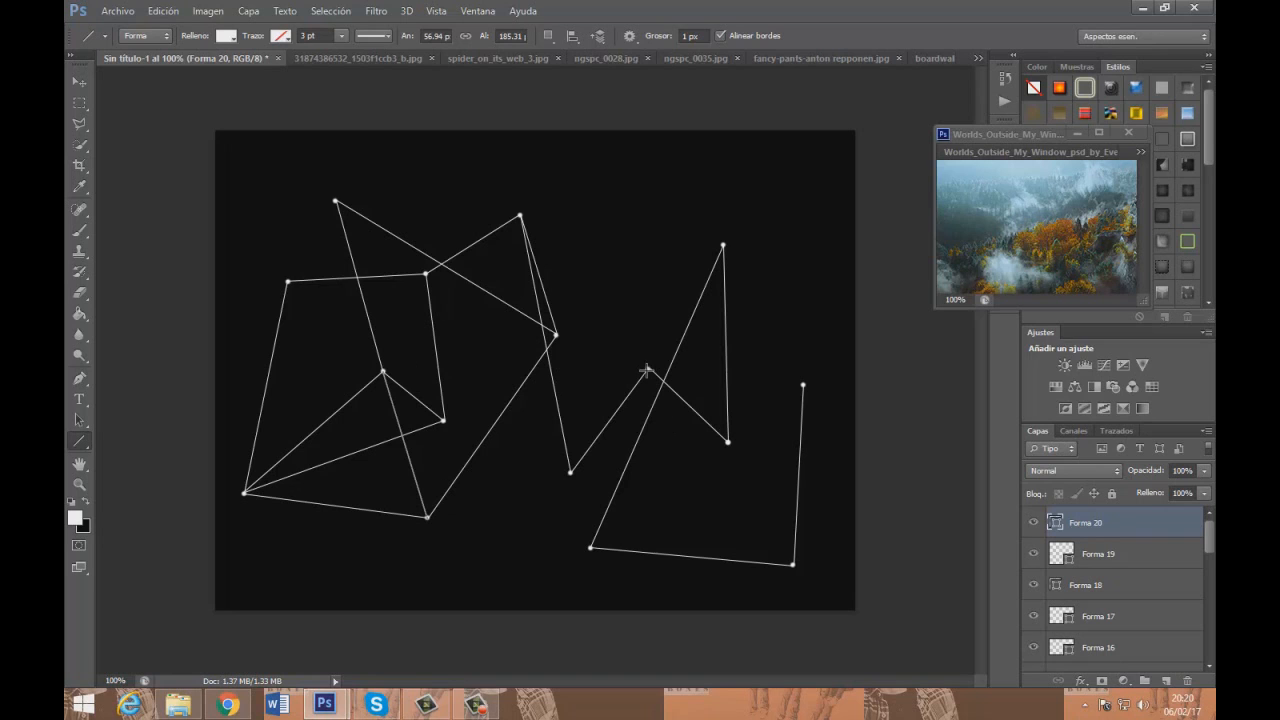
{"action": "left_click_drag", "start_coordinate": [648, 370], "coordinate": [793, 565]}
{"action": "left_click_drag", "start_coordinate": [801, 386], "coordinate": [590, 548]}
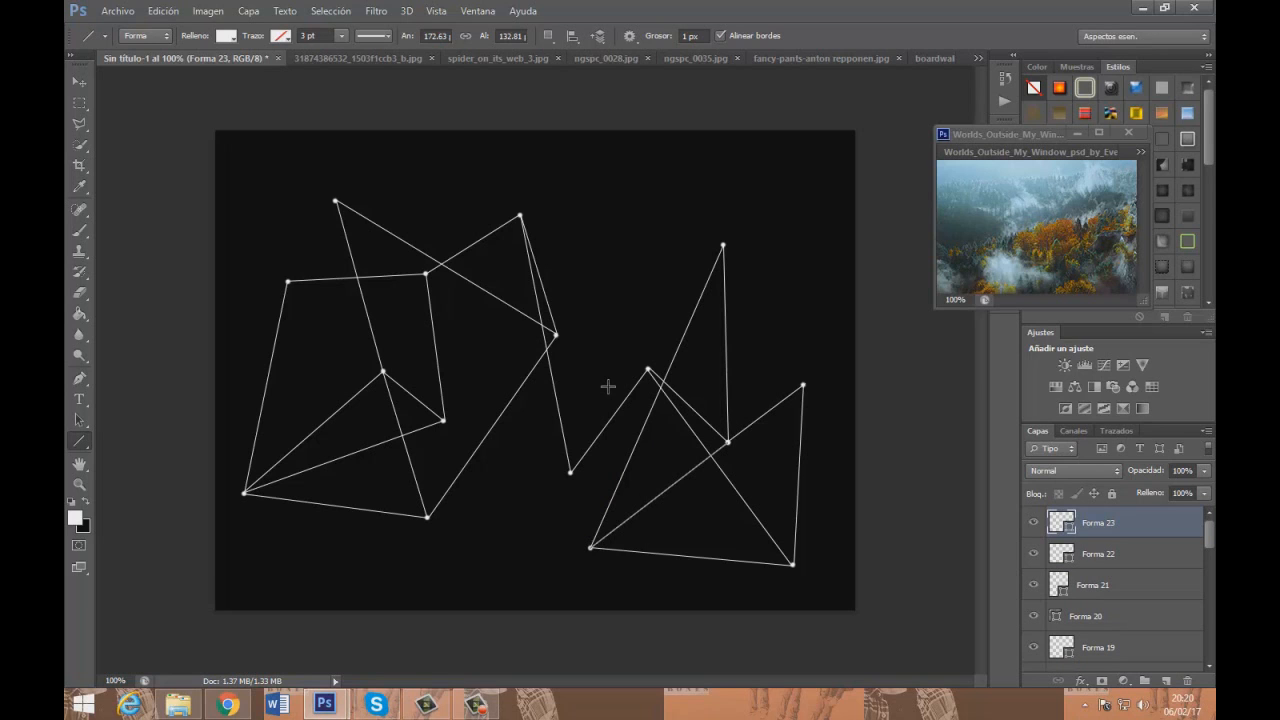
{"action": "left_click_drag", "start_coordinate": [590, 548], "coordinate": [427, 517]}
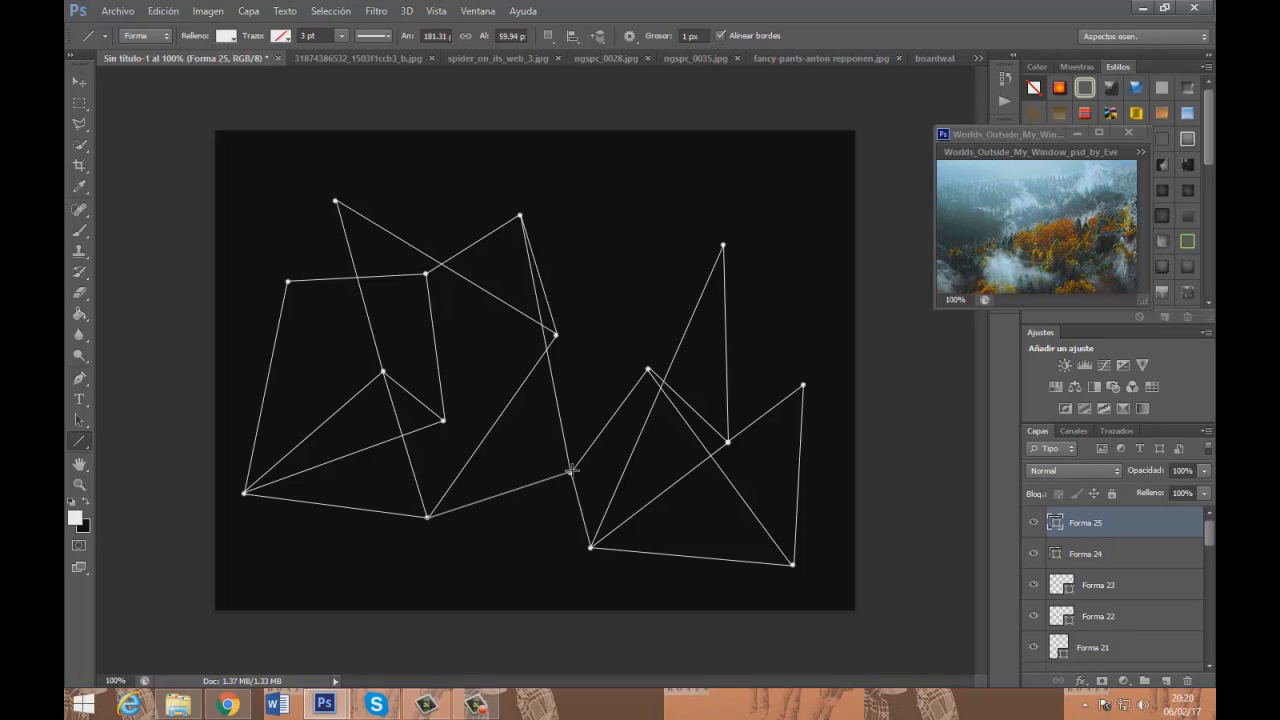
{"action": "left_click_drag", "start_coordinate": [460, 427], "coordinate": [443, 421]}
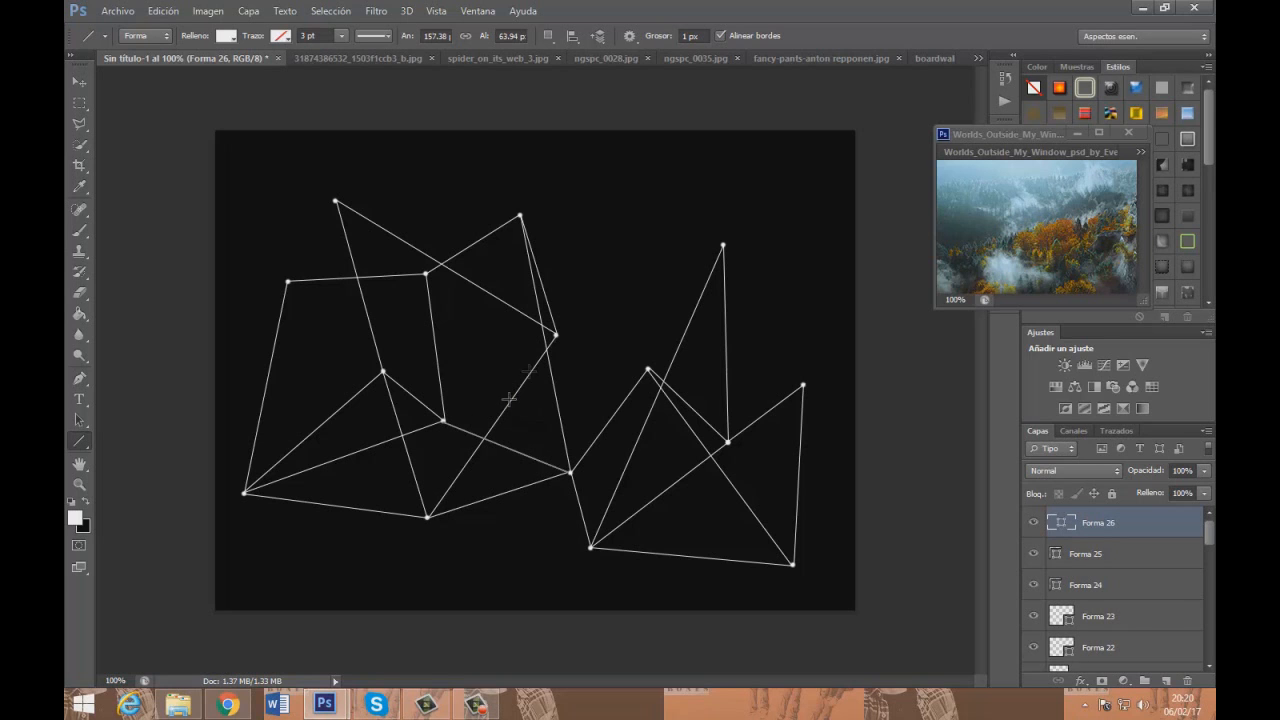
Flatten all the line shape layers and the background into a single layer
{"action": "left_click", "coordinate": [80, 82]}
{"action": "right_click", "coordinate": [1145, 533]}
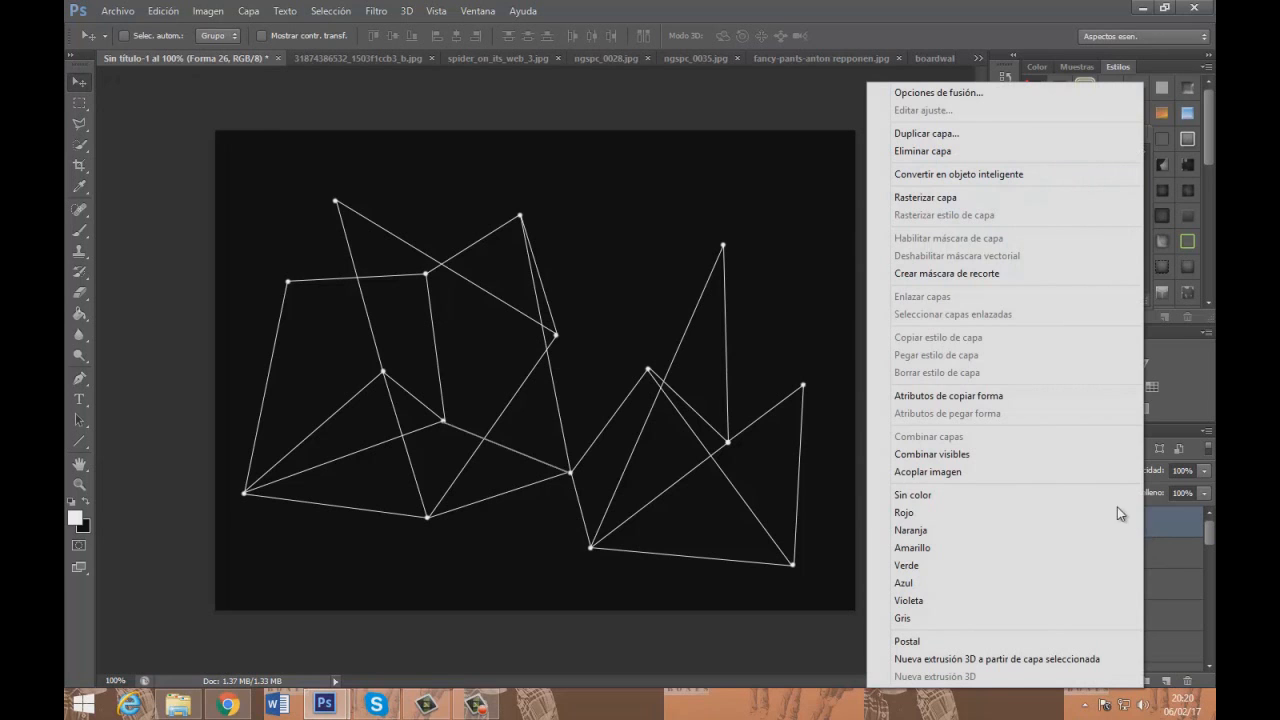
{"action": "left_click", "coordinate": [1050, 472]}
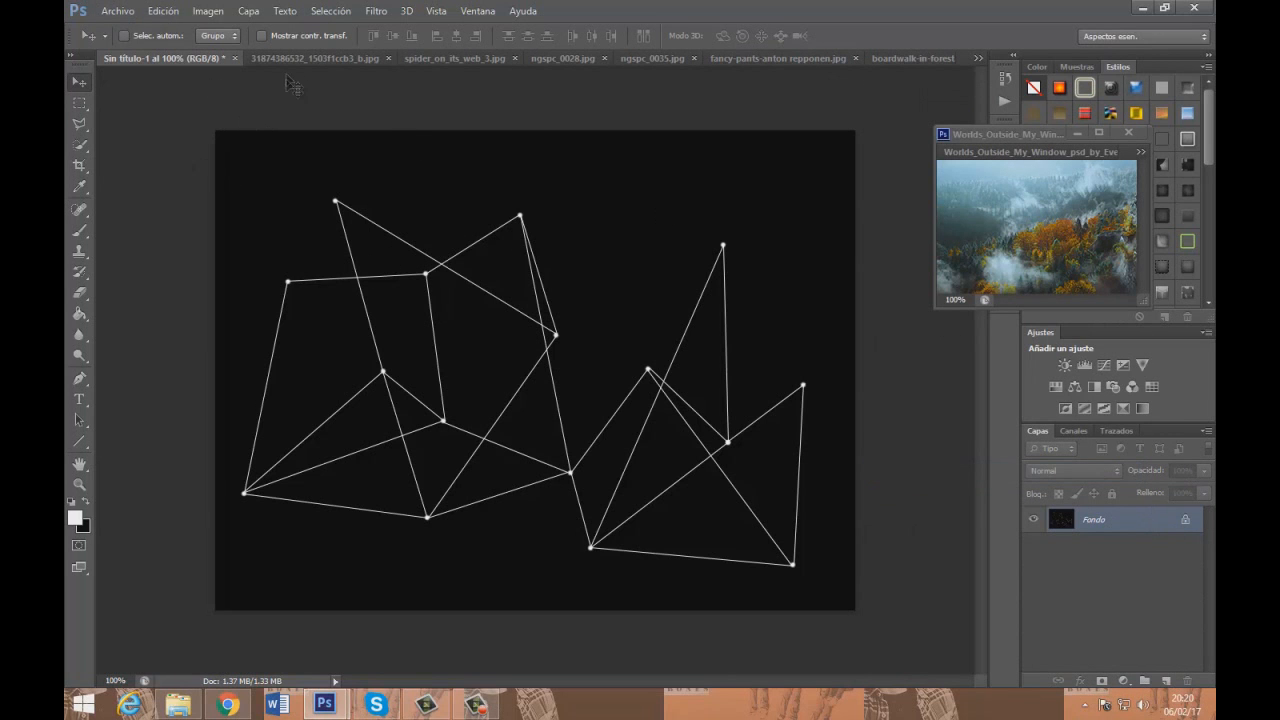
Create a new 800 x 600 px RGB document at 72 pixels/inch with a white background
{"action": "left_click", "coordinate": [112, 12]}
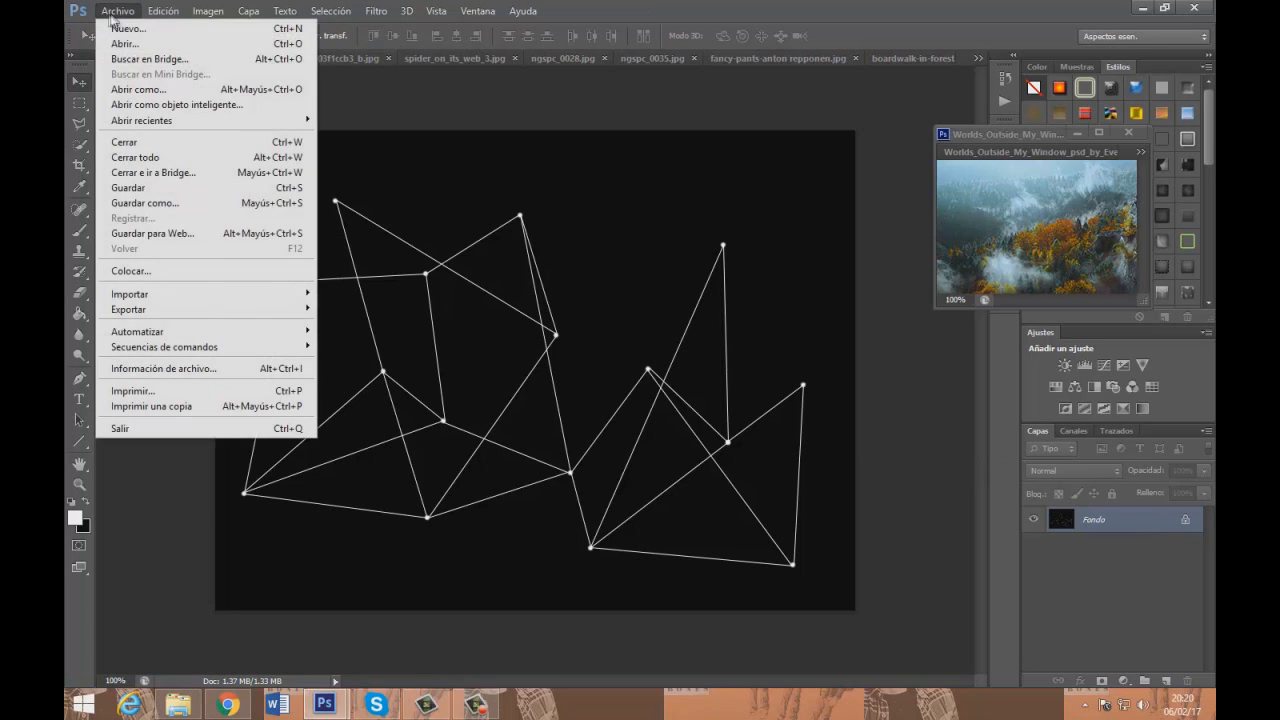
{"action": "left_click", "coordinate": [128, 29]}
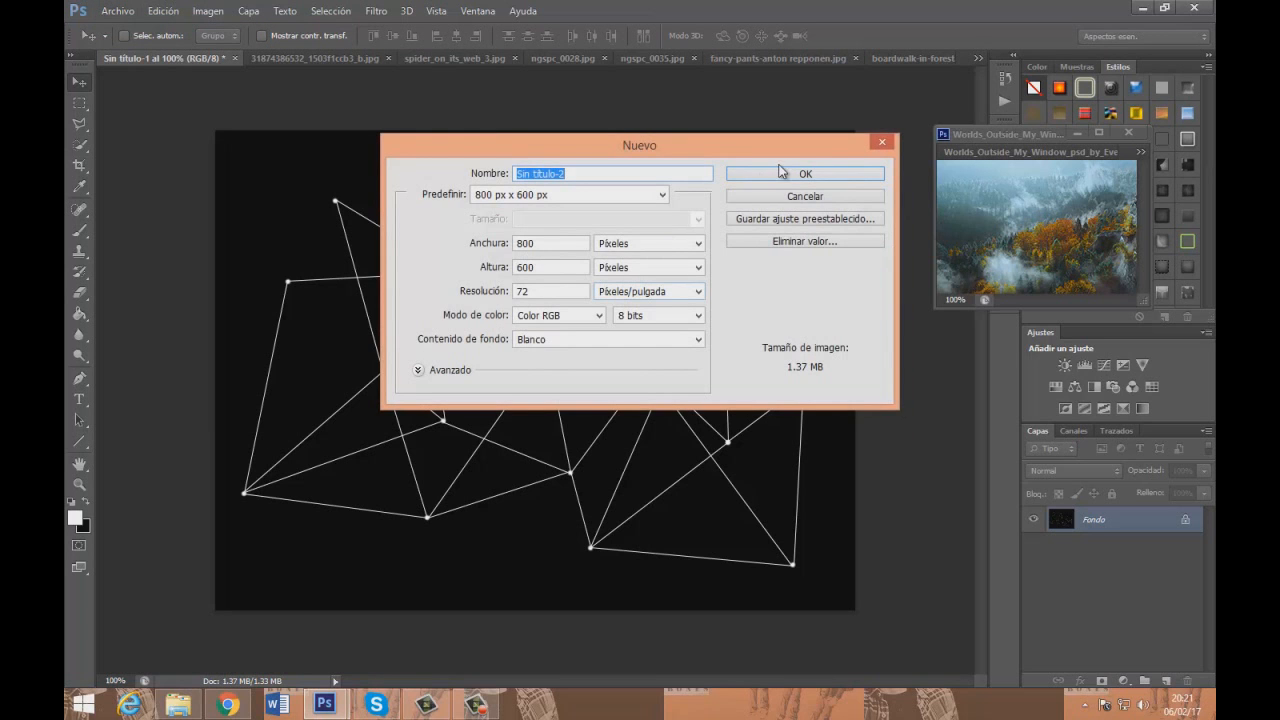
{"action": "left_click", "coordinate": [789, 172]}
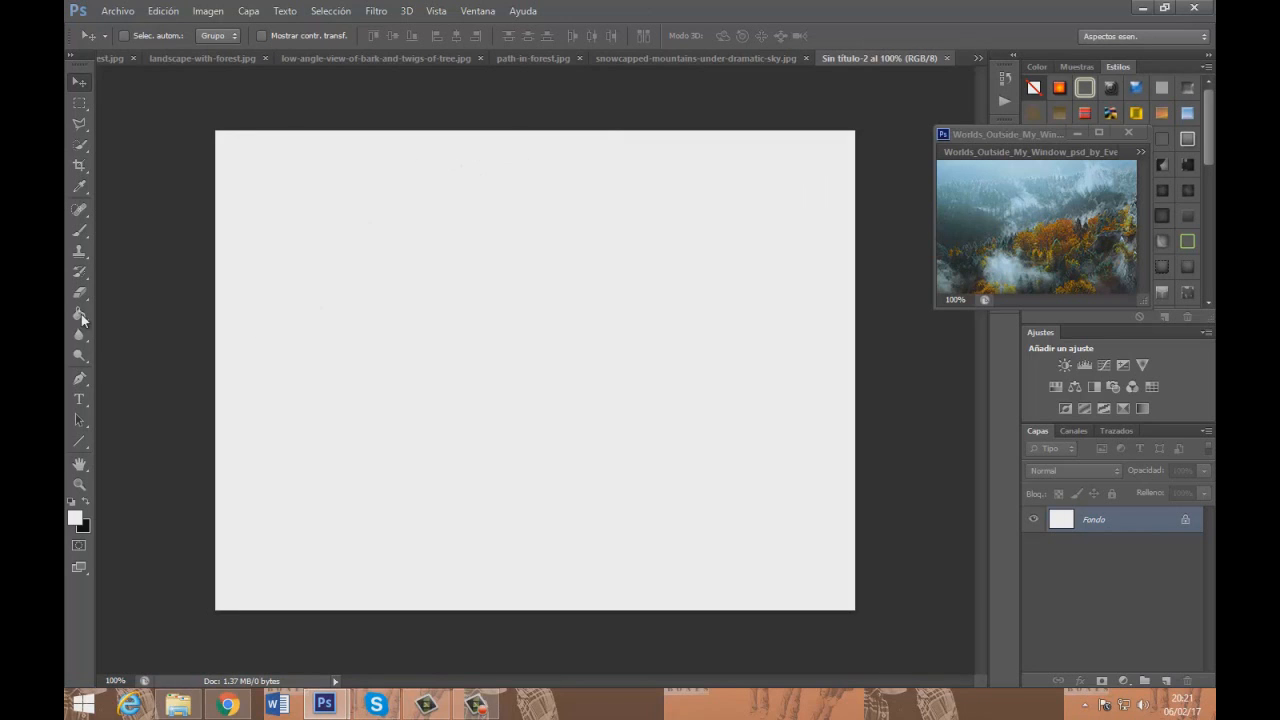
Make black the foreground color and fill the new document's background with it
{"action": "left_click", "coordinate": [81, 316]}
{"action": "left_click", "coordinate": [86, 500]}
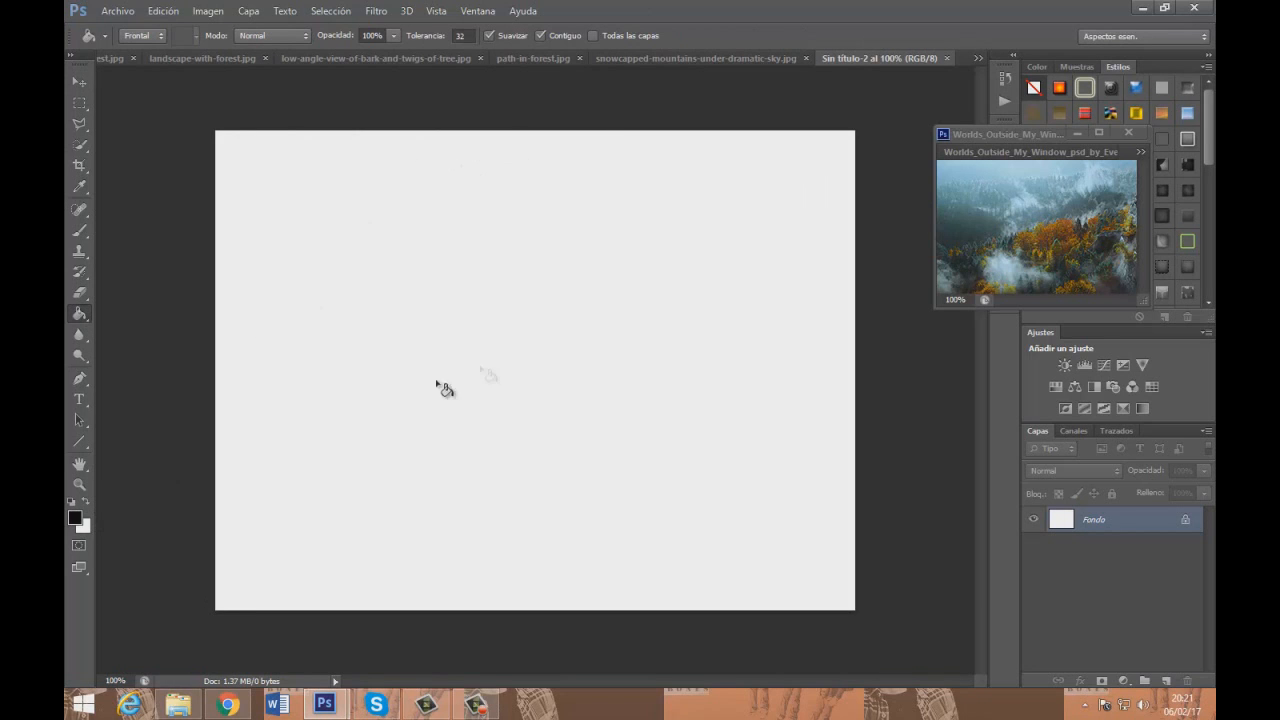
{"action": "left_click", "coordinate": [423, 364]}
Choose the textured 48 px brush preset and make white the foreground color
{"action": "left_click", "coordinate": [77, 231]}
{"action": "left_click", "coordinate": [142, 37]}
{"action": "scroll", "coordinate": [222, 217], "scroll_direction": "down", "scroll_amount": 1}
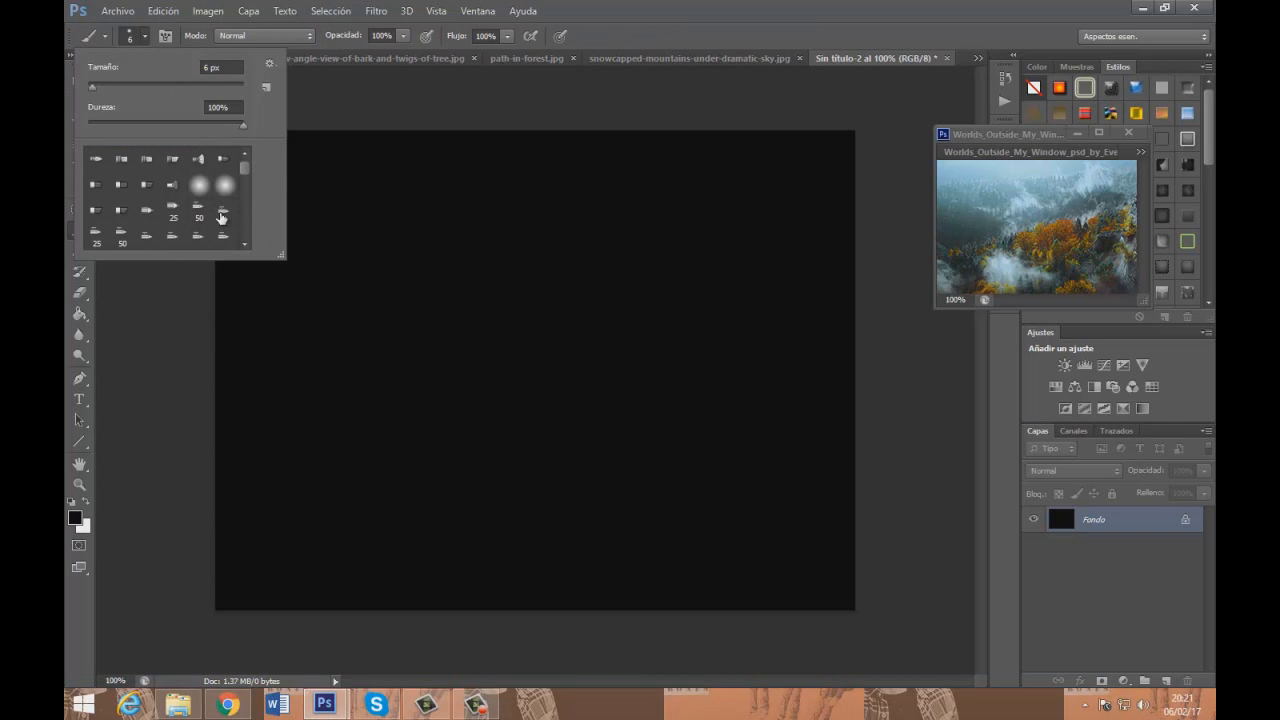
{"action": "scroll", "coordinate": [225, 206], "scroll_direction": "down", "scroll_amount": 8}
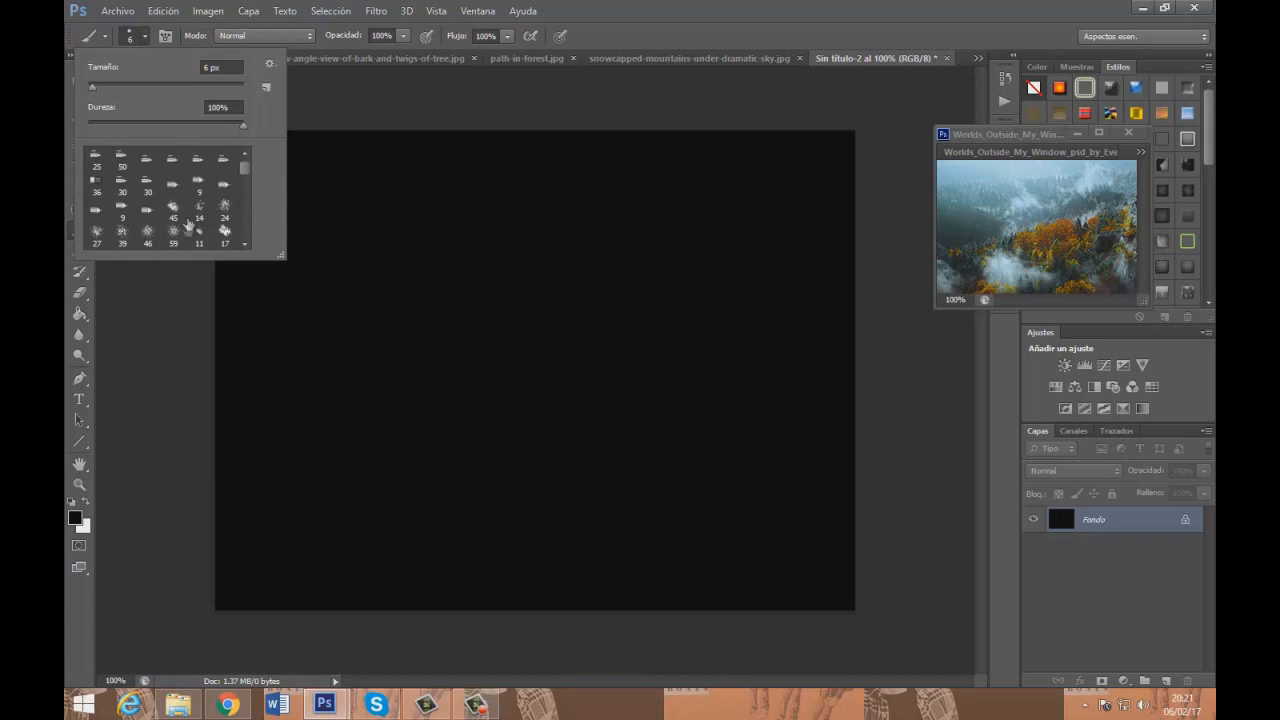
{"action": "scroll", "coordinate": [212, 222], "scroll_direction": "down", "scroll_amount": 2}
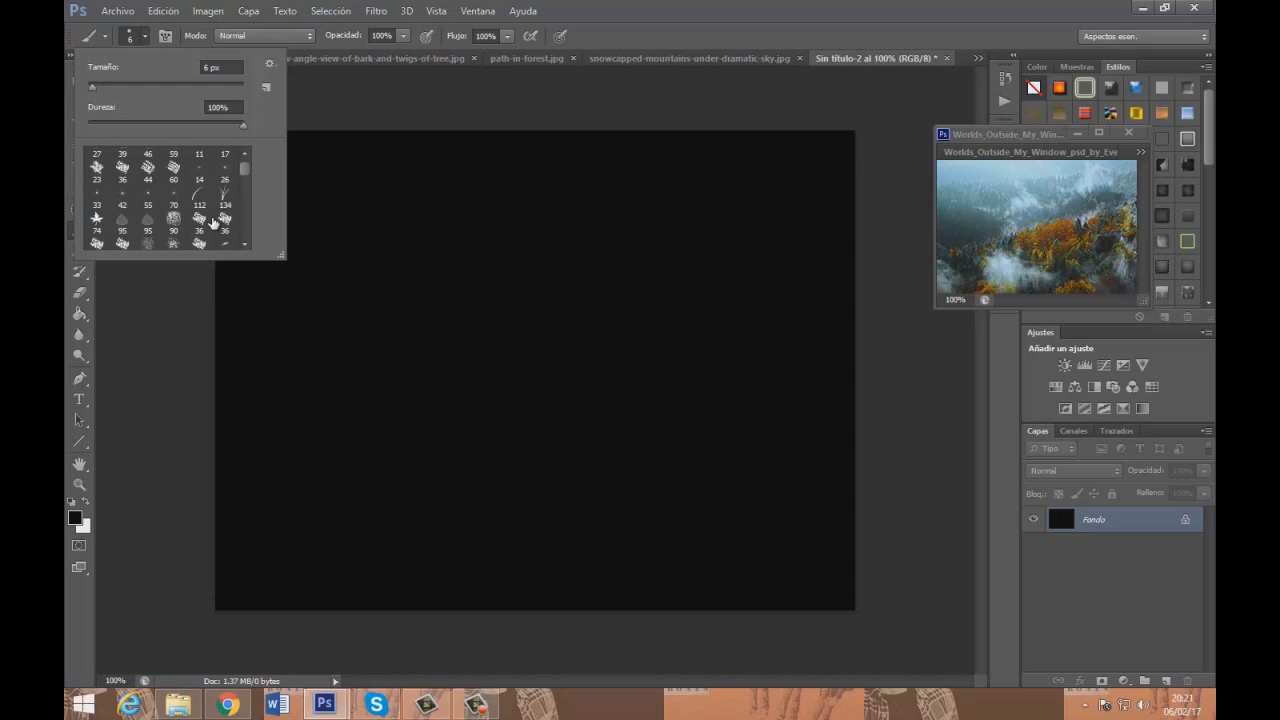
{"action": "scroll", "coordinate": [210, 210], "scroll_direction": "down", "scroll_amount": 1}
{"action": "scroll", "coordinate": [205, 211], "scroll_direction": "down", "scroll_amount": 2}
{"action": "scroll", "coordinate": [205, 217], "scroll_direction": "down", "scroll_amount": 1}
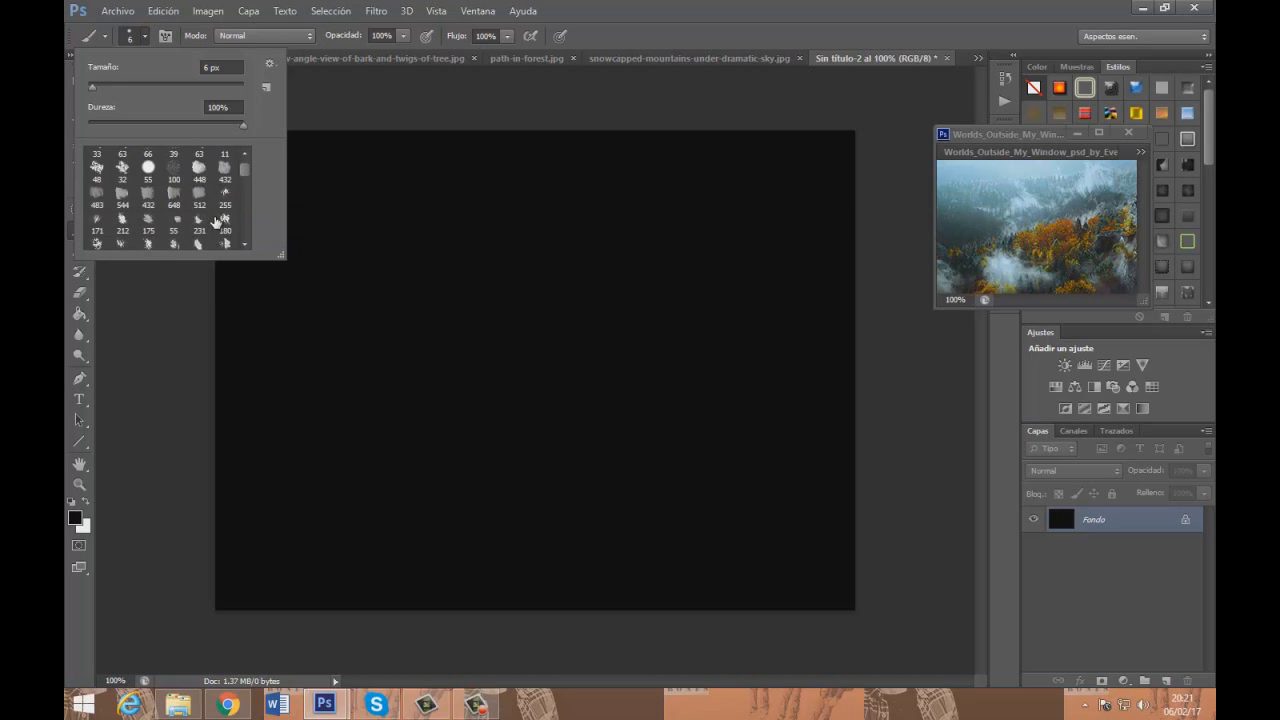
{"action": "left_click", "coordinate": [96, 197]}
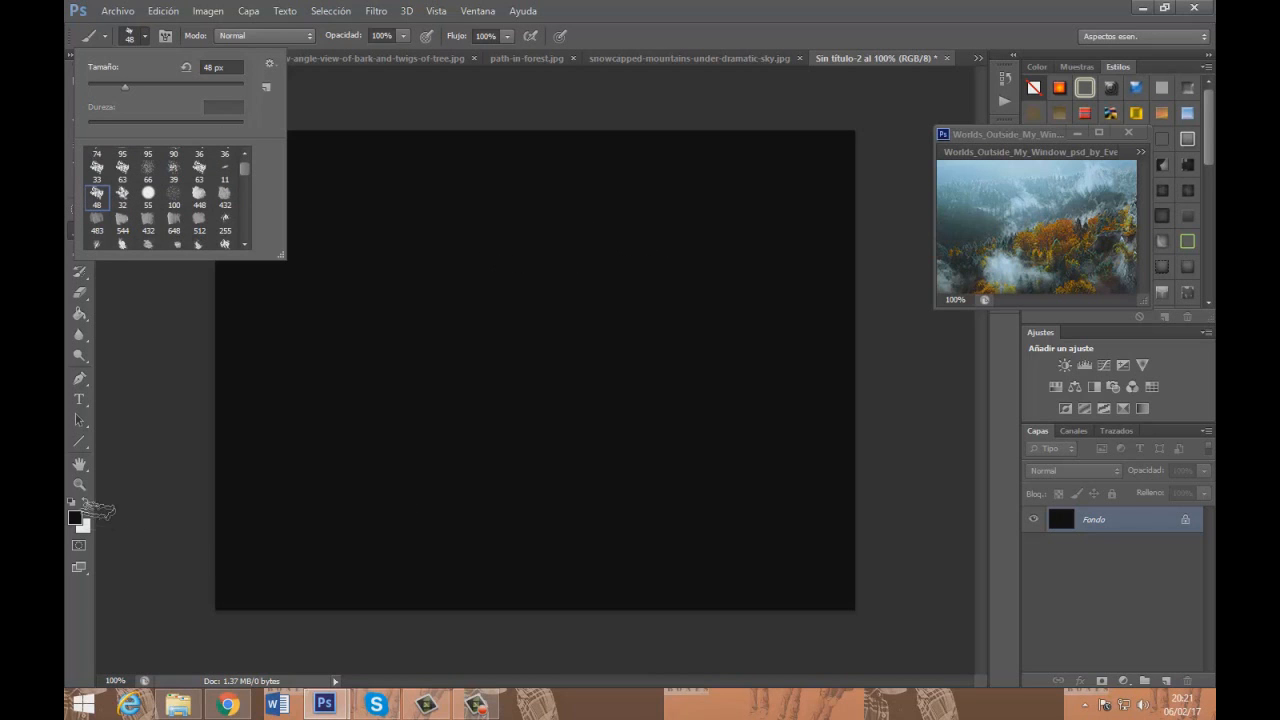
{"action": "left_click", "coordinate": [86, 503]}
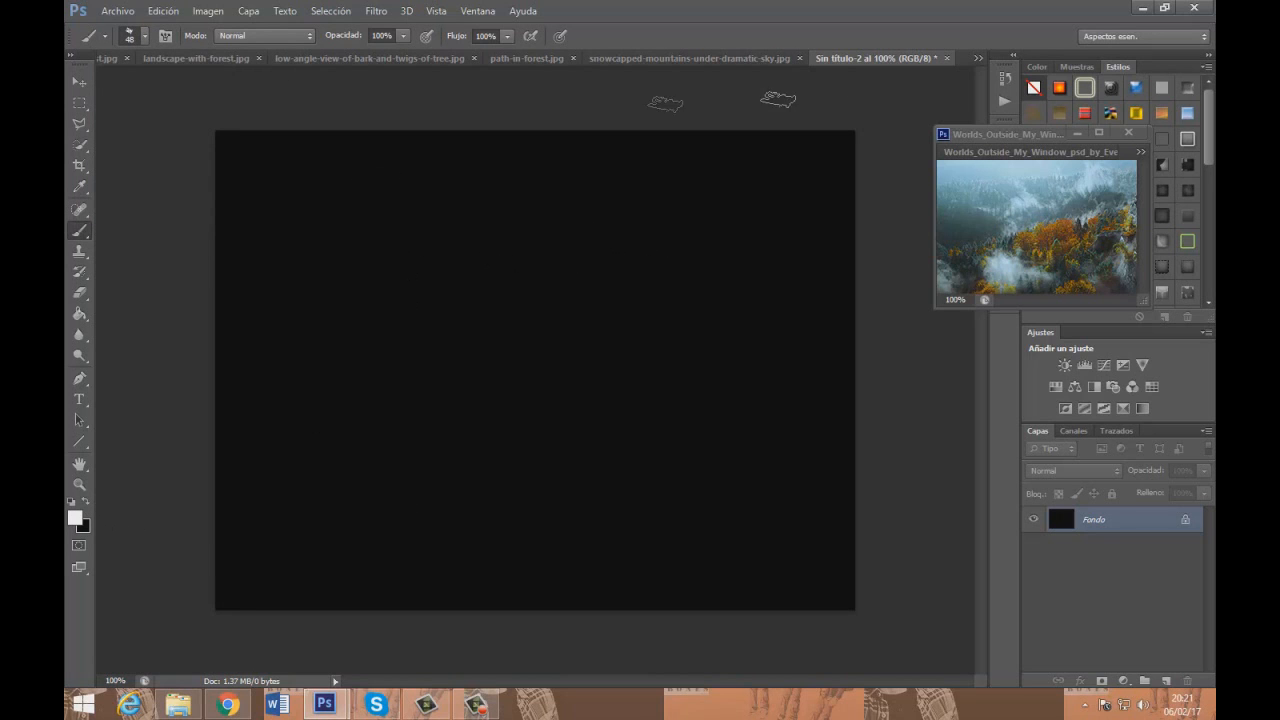
Move the floating forest image window aside and open the detailed brush tip settings
{"action": "left_click_drag", "start_coordinate": [1032, 130], "coordinate": [1060, 208]}
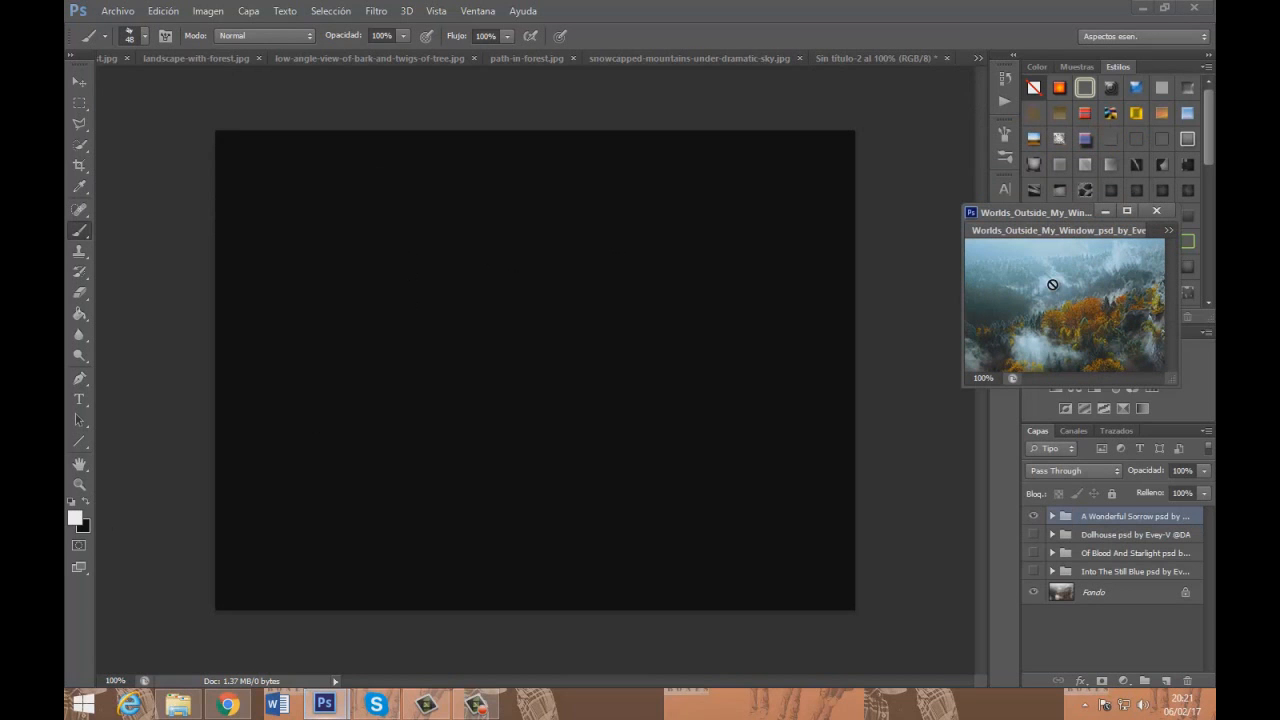
{"action": "left_click", "coordinate": [822, 210]}
{"action": "left_click", "coordinate": [667, 281]}
{"action": "left_click", "coordinate": [1005, 160]}
{"action": "left_click", "coordinate": [1005, 134]}
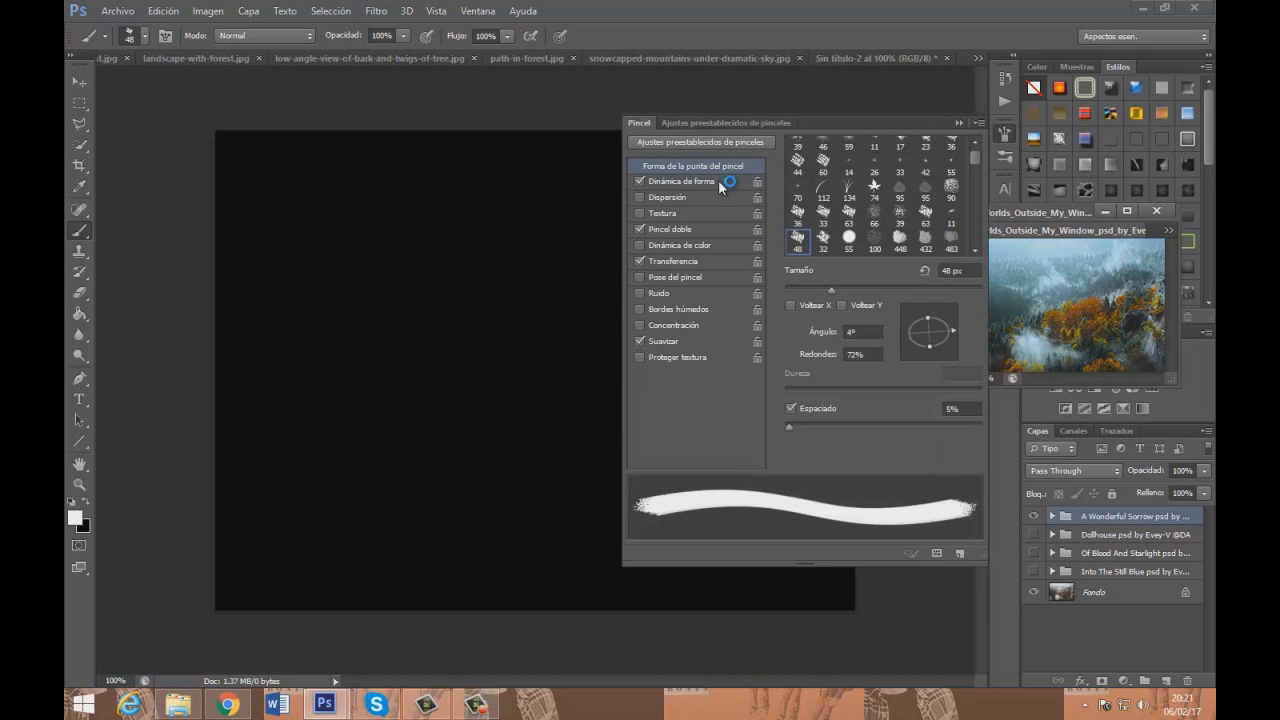
Enable scattering for the textured brush, with a count of 4 and a scatter of 415%
{"action": "left_click", "coordinate": [719, 183]}
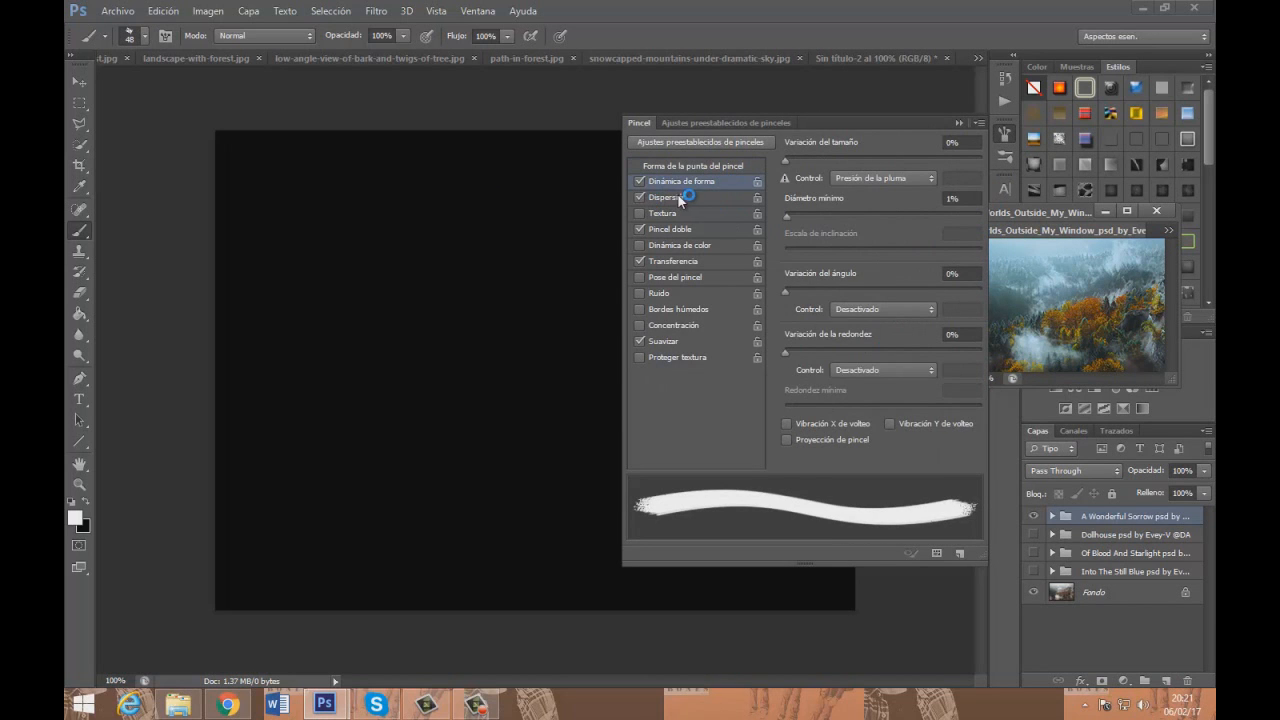
{"action": "left_click", "coordinate": [683, 197]}
{"action": "left_click_drag", "start_coordinate": [822, 221], "coordinate": [812, 221]}
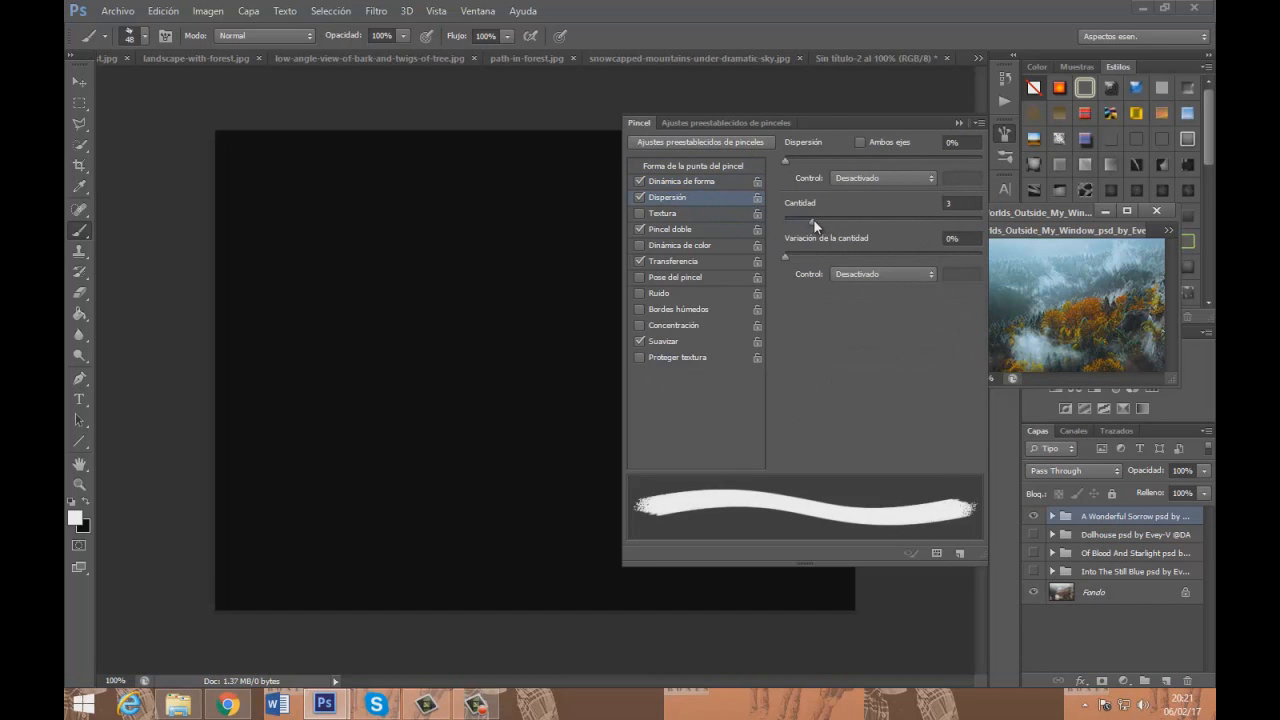
{"action": "left_click_drag", "start_coordinate": [790, 160], "coordinate": [869, 161]}
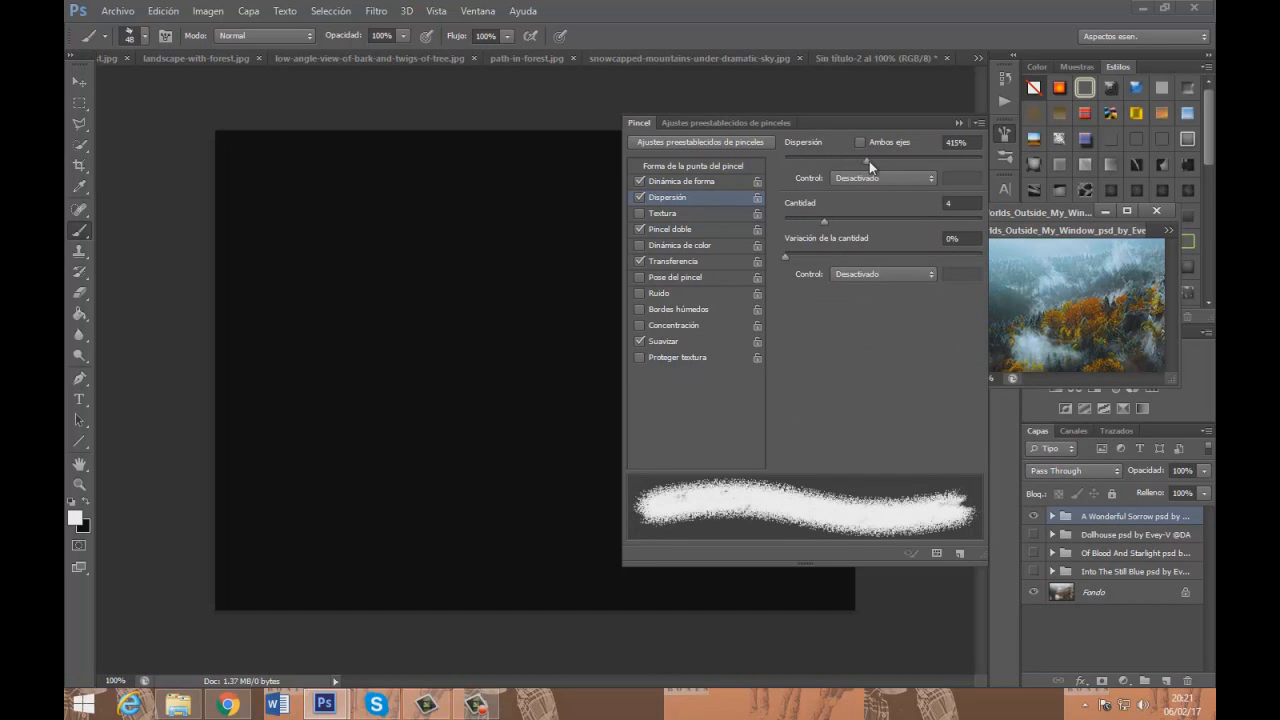
Close the brush settings, return to the black document and add a new layer above its background
{"action": "left_click", "coordinate": [818, 254]}
{"action": "left_click", "coordinate": [956, 124]}
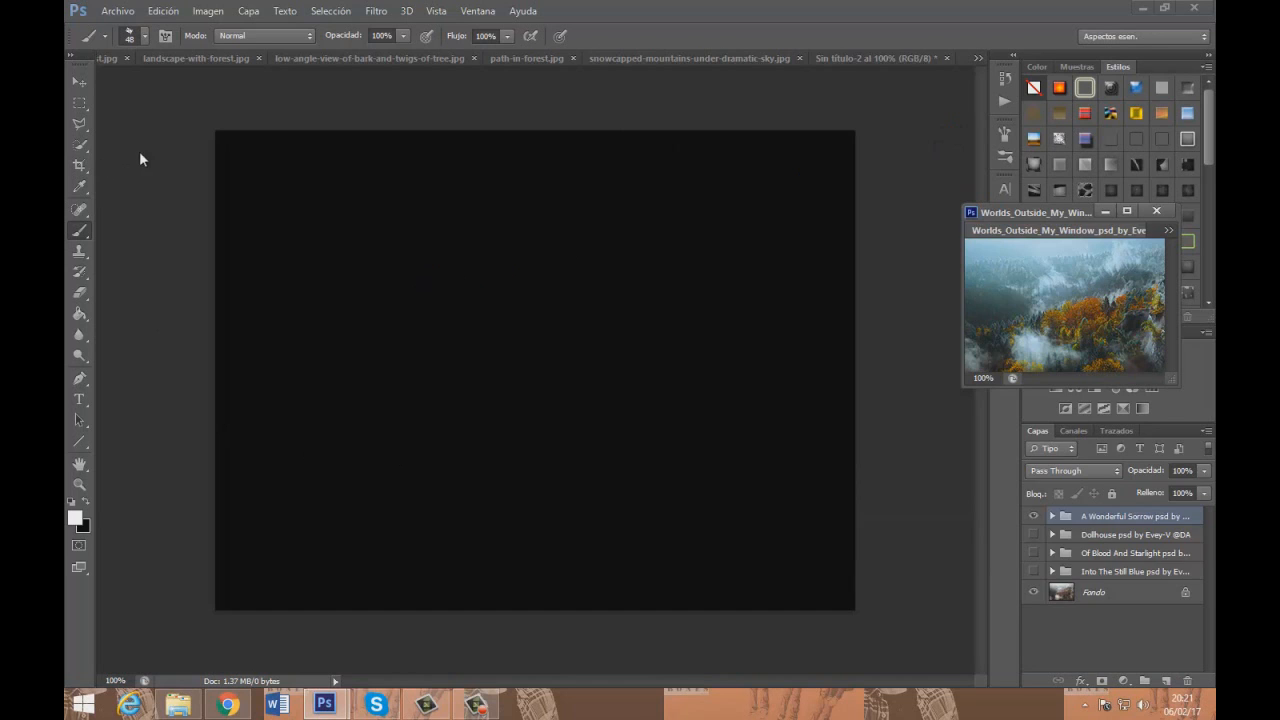
{"action": "left_click", "coordinate": [571, 363]}
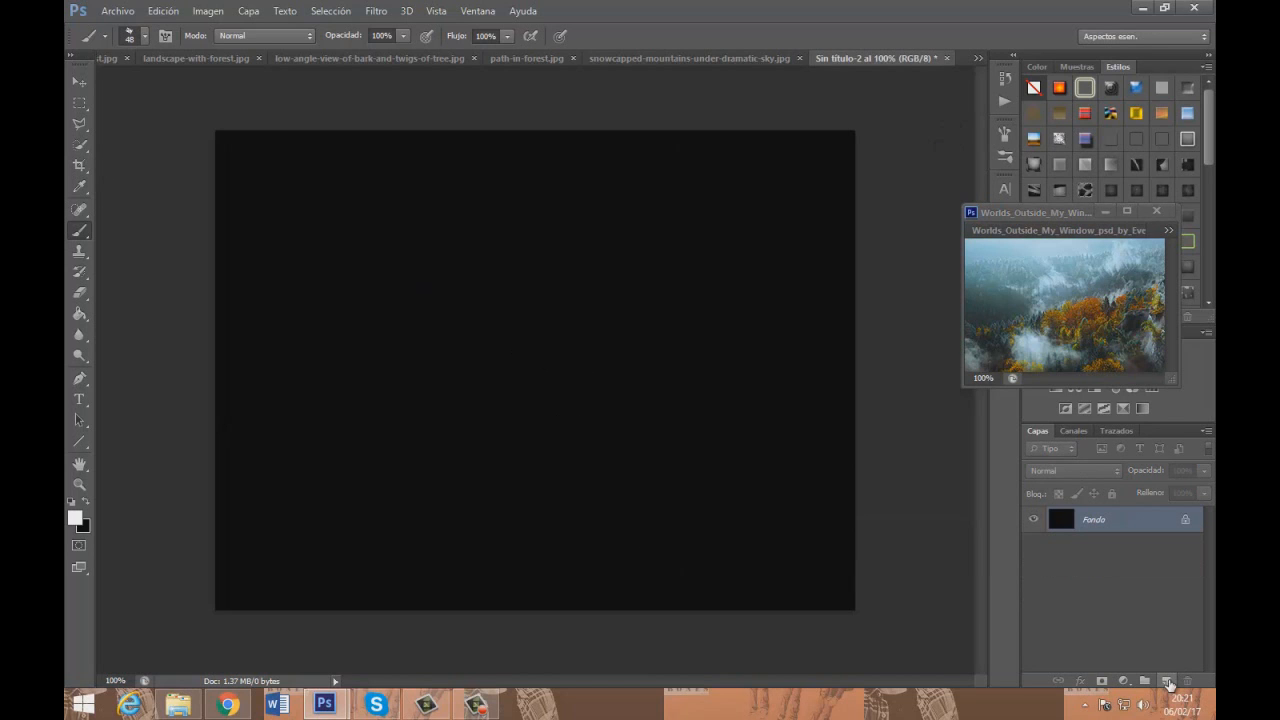
{"action": "left_click", "coordinate": [1168, 681]}
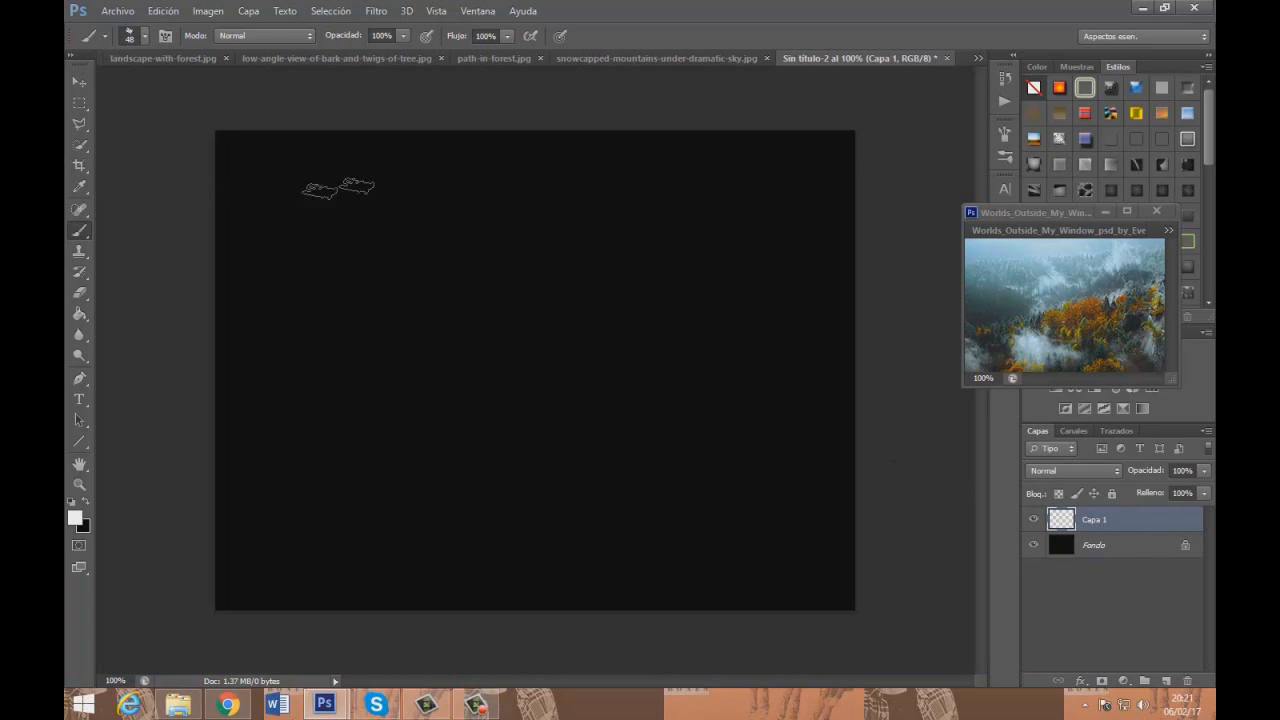
Paint thick white strokes crisscrossing most of the canvas on the new layer with the scattered textured brush
{"action": "left_click_drag", "start_coordinate": [305, 196], "coordinate": [442, 187]}
{"action": "mouse_move", "coordinate": [516, 199]}
{"action": "left_mouse_down"}
{"action": "mouse_move", "coordinate": [686, 280]}
{"action": "mouse_move", "coordinate": [526, 278]}
{"action": "mouse_move", "coordinate": [415, 244]}
{"action": "mouse_move", "coordinate": [460, 260]}
{"action": "mouse_move", "coordinate": [449, 277]}
{"action": "mouse_move", "coordinate": [375, 291]}
{"action": "mouse_move", "coordinate": [437, 283]}
{"action": "mouse_move", "coordinate": [398, 367]}
{"action": "mouse_move", "coordinate": [543, 374]}
{"action": "mouse_move", "coordinate": [563, 363]}
{"action": "mouse_move", "coordinate": [660, 431]}
{"action": "mouse_move", "coordinate": [660, 487]}
{"action": "mouse_move", "coordinate": [600, 440]}
{"action": "mouse_move", "coordinate": [645, 505]}
{"action": "mouse_move", "coordinate": [720, 430]}
{"action": "mouse_move", "coordinate": [329, 423]}
{"action": "mouse_move", "coordinate": [637, 400]}
{"action": "mouse_move", "coordinate": [523, 374]}
{"action": "left_mouse_up"}
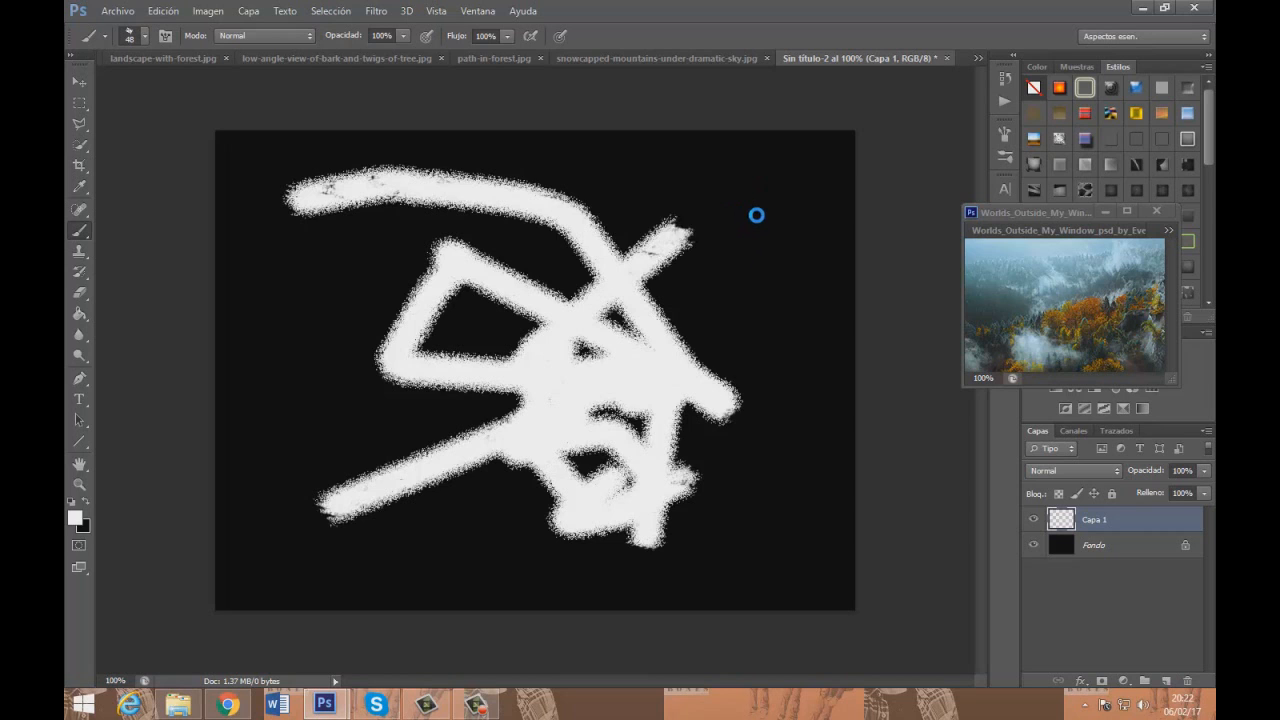
{"action": "mouse_move", "coordinate": [754, 251]}
{"action": "left_mouse_down"}
{"action": "mouse_move", "coordinate": [763, 274]}
{"action": "mouse_move", "coordinate": [591, 289]}
{"action": "mouse_move", "coordinate": [323, 284]}
{"action": "left_mouse_up"}
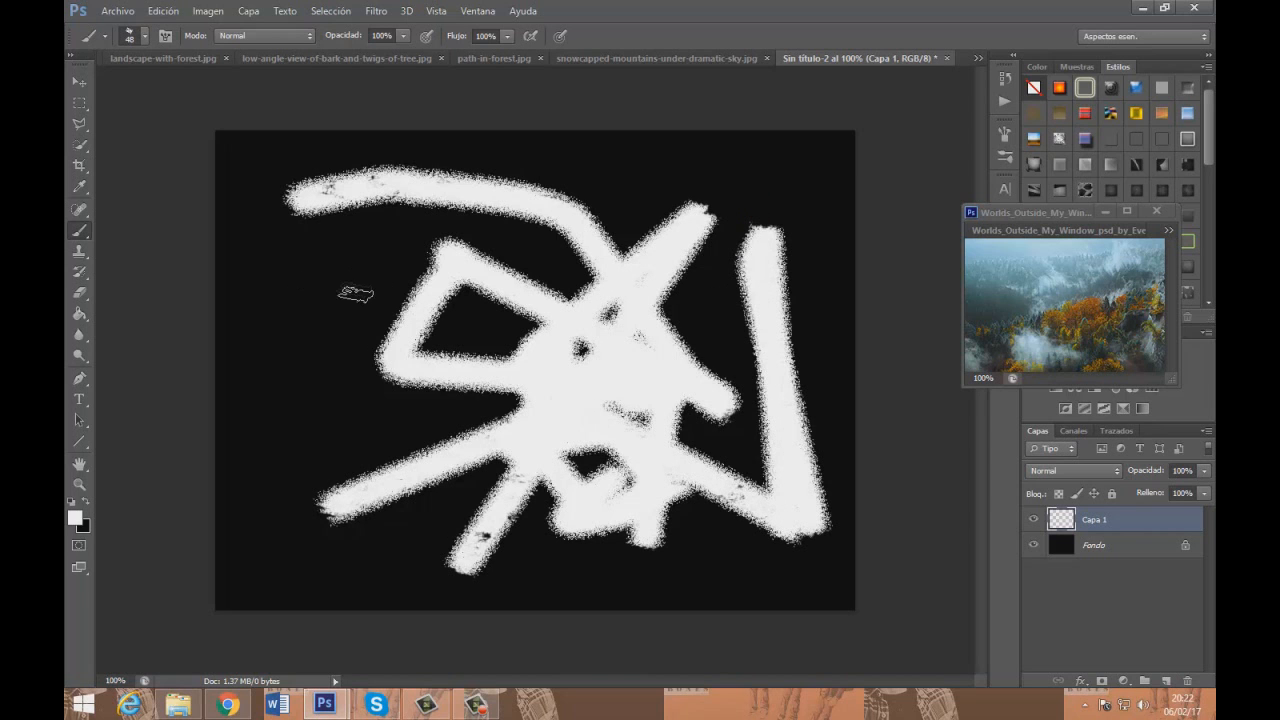
{"action": "mouse_move", "coordinate": [354, 284]}
{"action": "left_mouse_down"}
{"action": "mouse_move", "coordinate": [314, 386]}
{"action": "mouse_move", "coordinate": [388, 445]}
{"action": "left_mouse_up"}
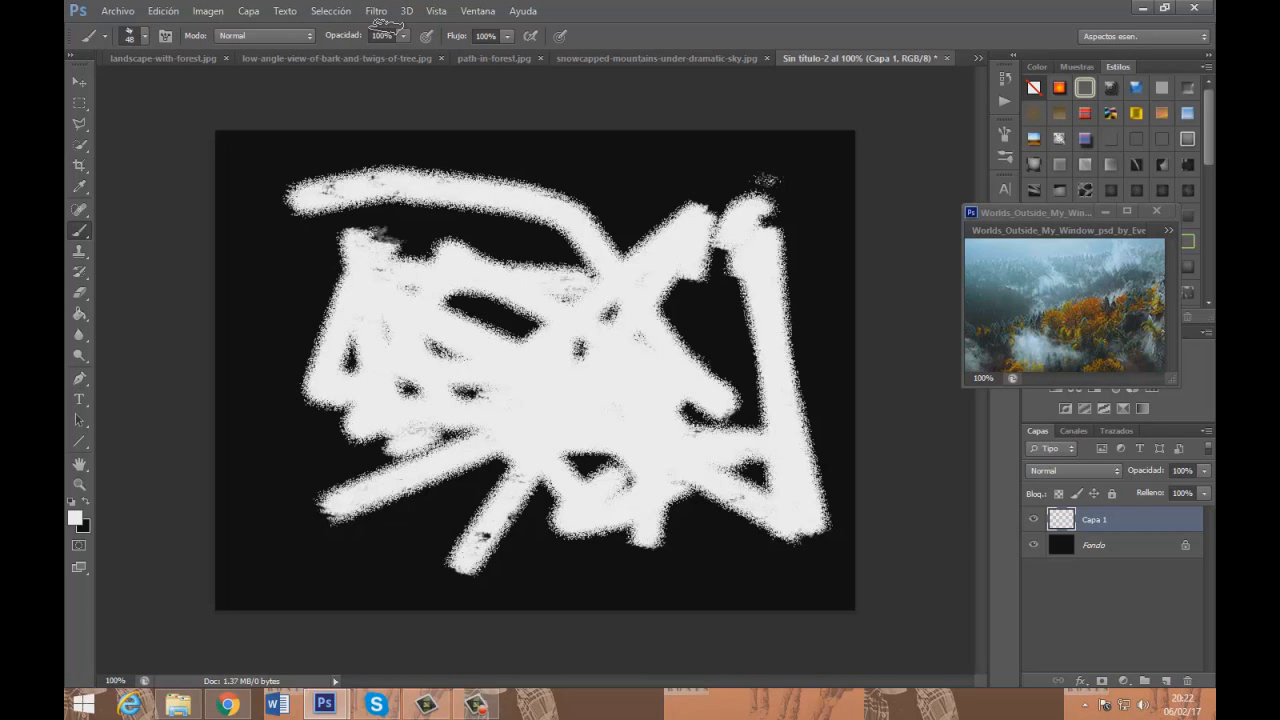
Apply a Gaussian blur with a radius of 40.1 pixels to the white strokes
{"action": "left_click", "coordinate": [376, 11]}
{"action": "mouse_move", "coordinate": [530, 175]}
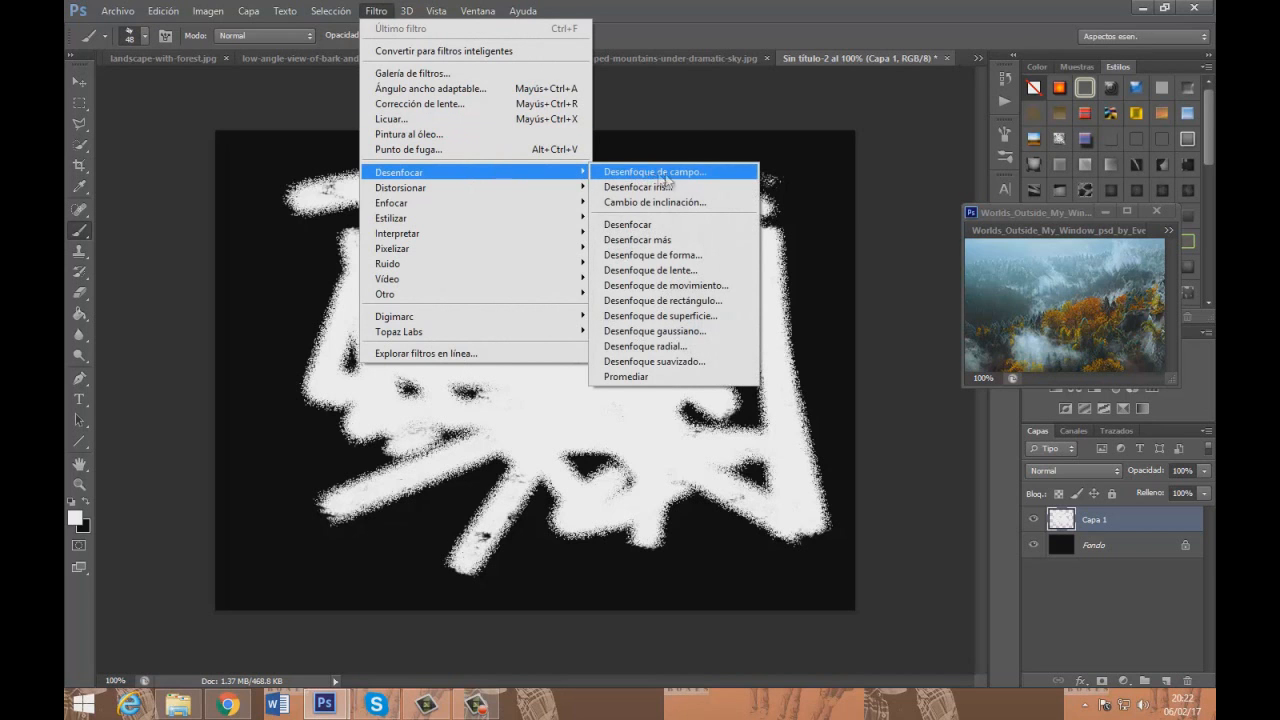
{"action": "left_click", "coordinate": [714, 331]}
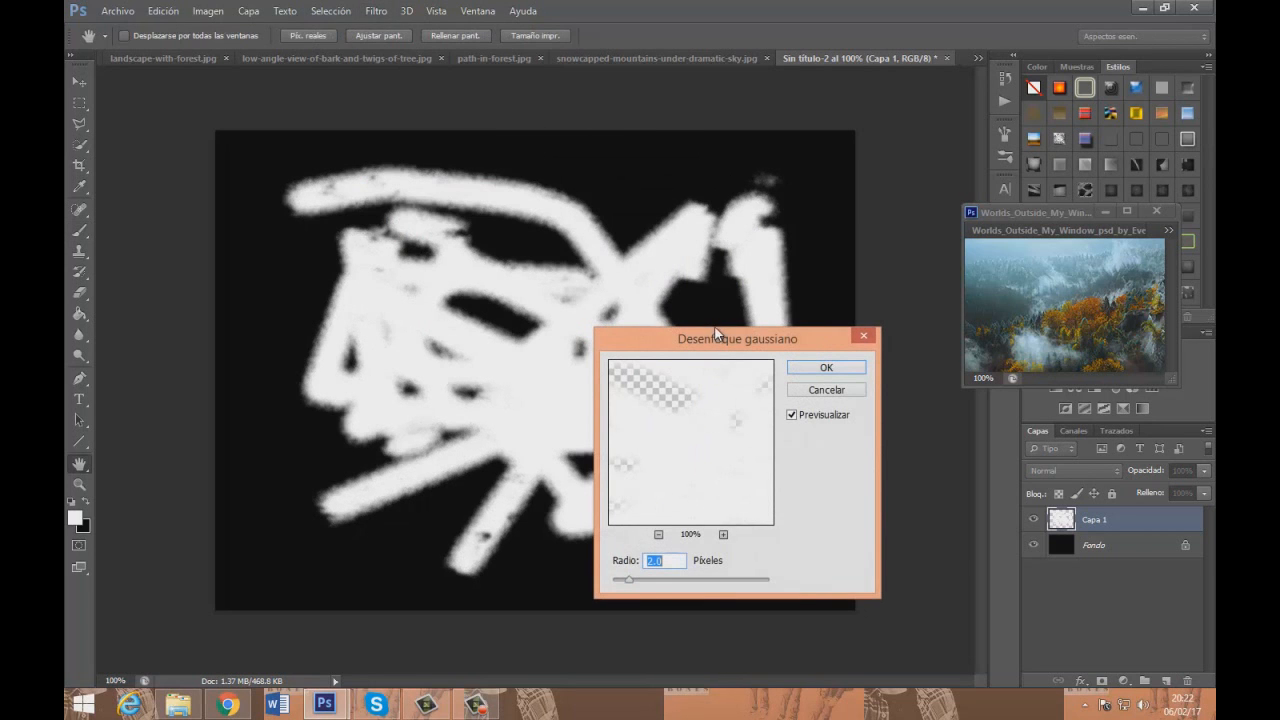
{"action": "left_click_drag", "start_coordinate": [662, 582], "coordinate": [700, 584]}
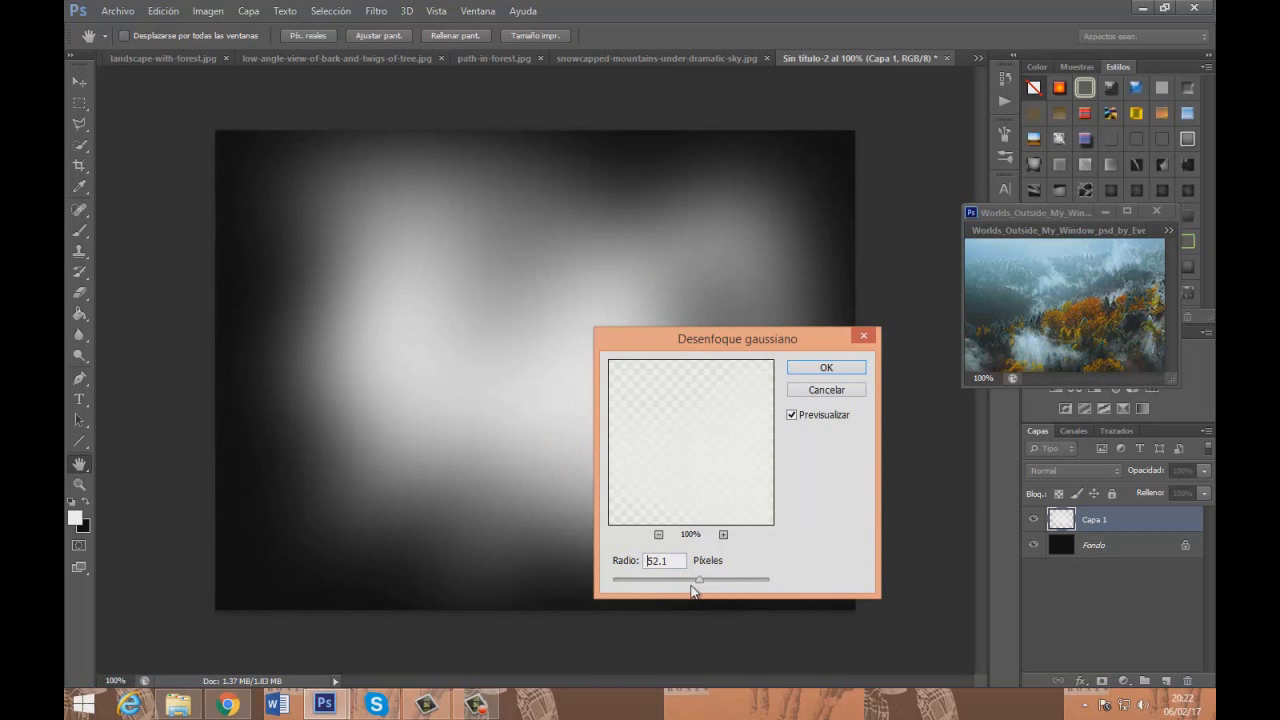
{"action": "left_click_drag", "start_coordinate": [691, 586], "coordinate": [693, 585]}
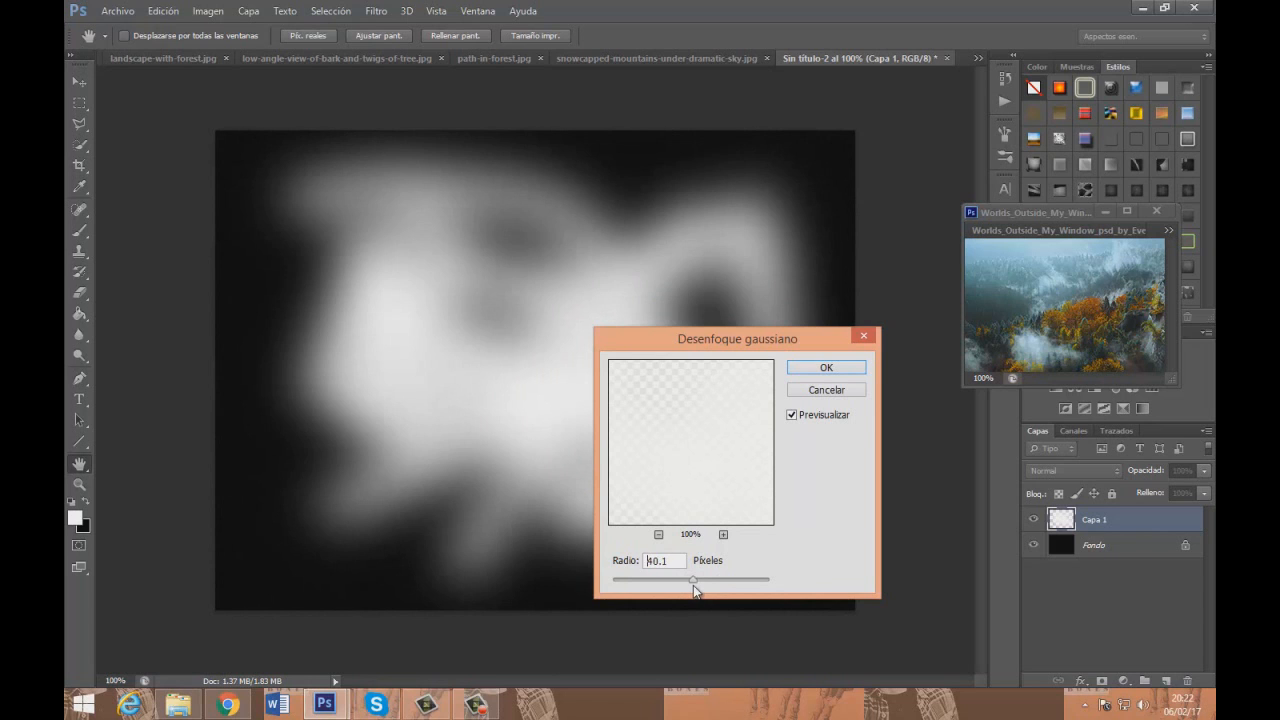
{"action": "left_click", "coordinate": [826, 368]}
Add a new layer and set up a black soft round brush with 0% hardness for it
{"action": "key", "text": "b"}
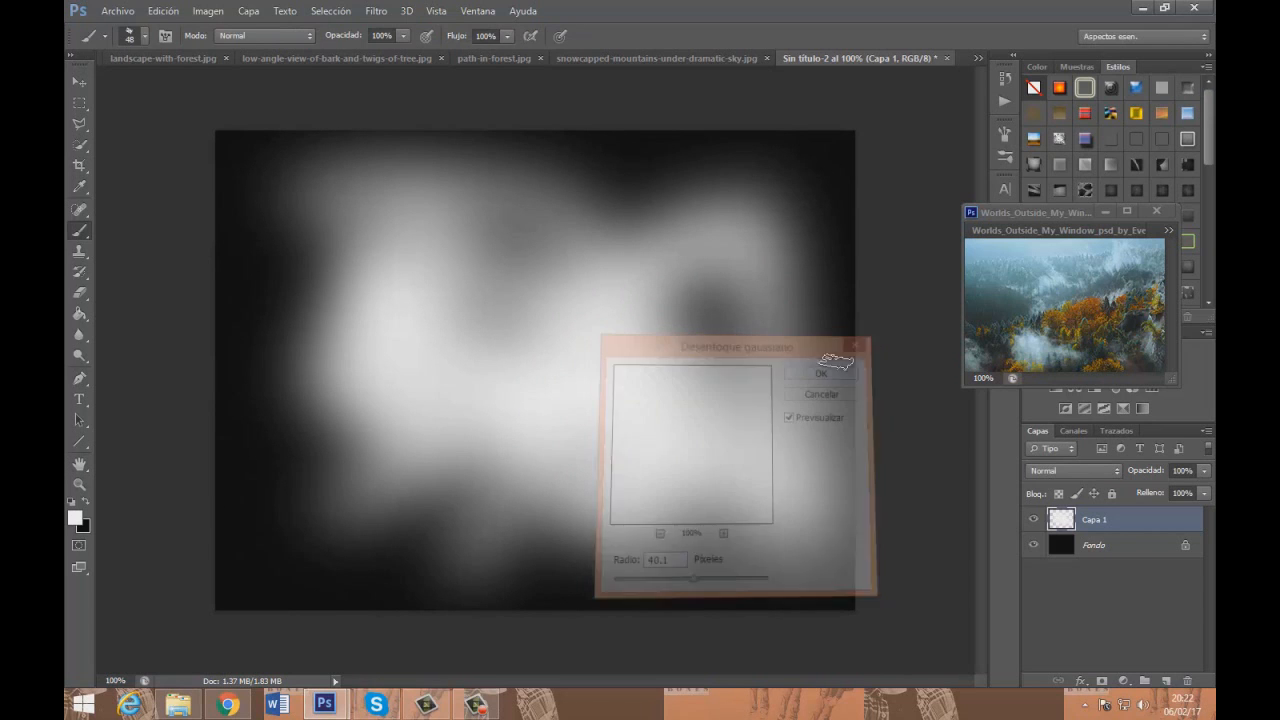
{"action": "left_click", "coordinate": [1164, 681]}
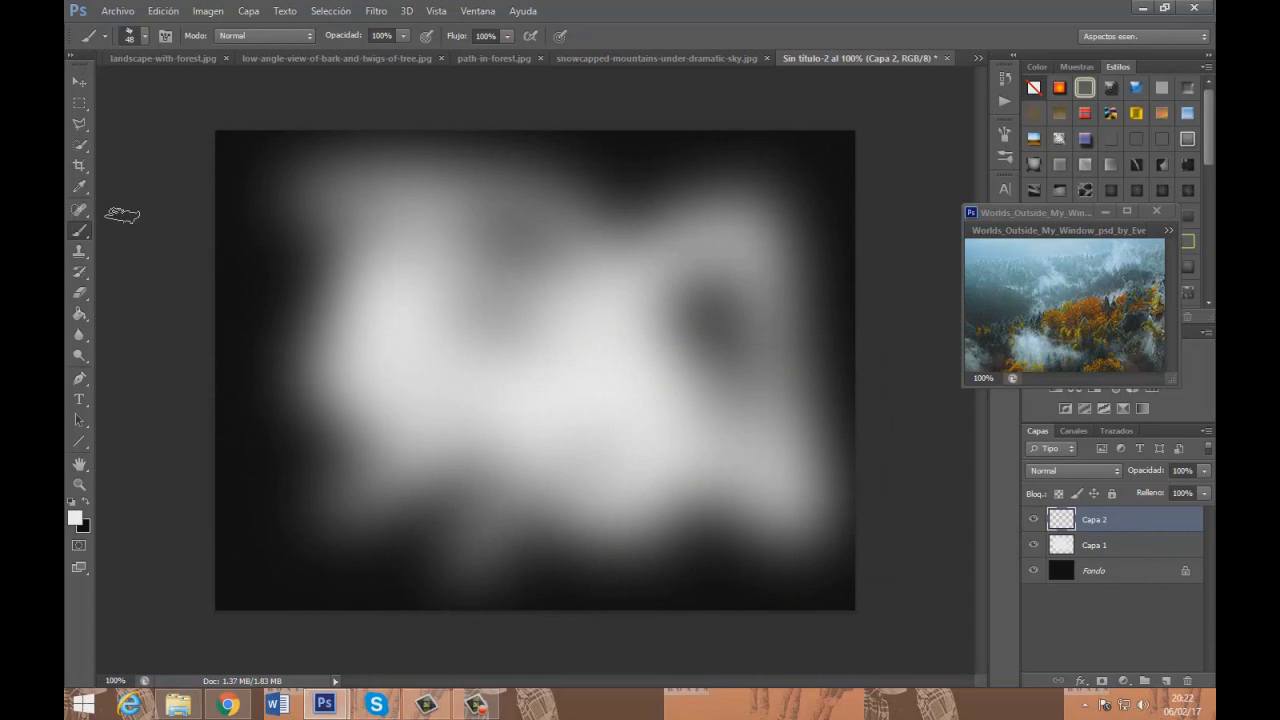
{"action": "left_click", "coordinate": [86, 501]}
{"action": "left_click", "coordinate": [142, 38]}
{"action": "scroll", "coordinate": [194, 192], "scroll_direction": "up", "scroll_amount": 2}
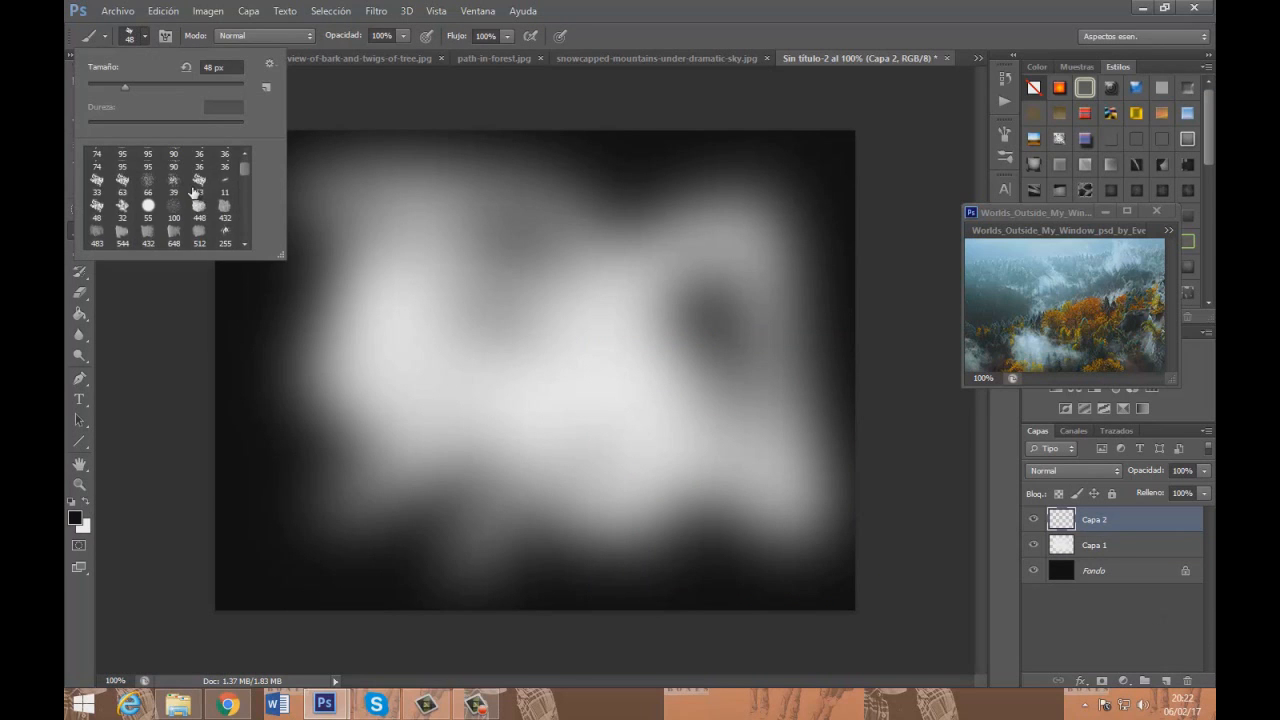
{"action": "scroll", "coordinate": [185, 196], "scroll_direction": "up", "scroll_amount": 3}
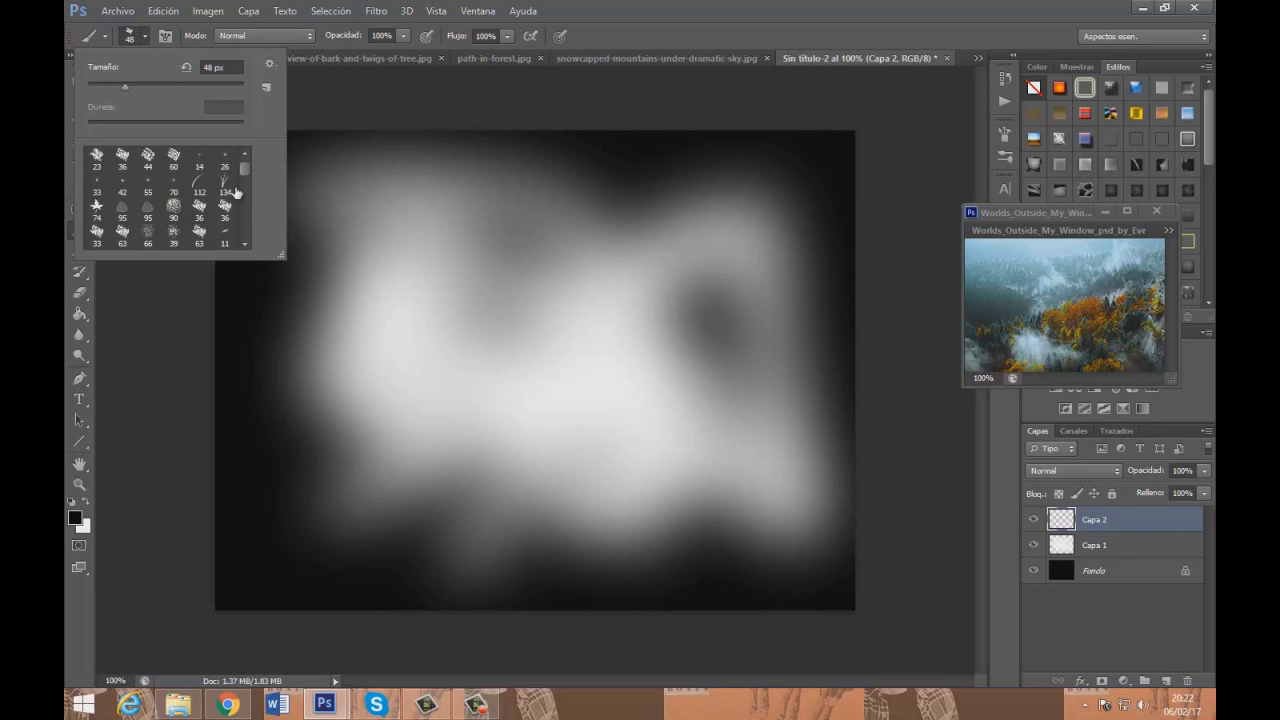
{"action": "scroll", "coordinate": [247, 167], "scroll_direction": "up", "scroll_amount": 5}
{"action": "left_click", "coordinate": [107, 162]}
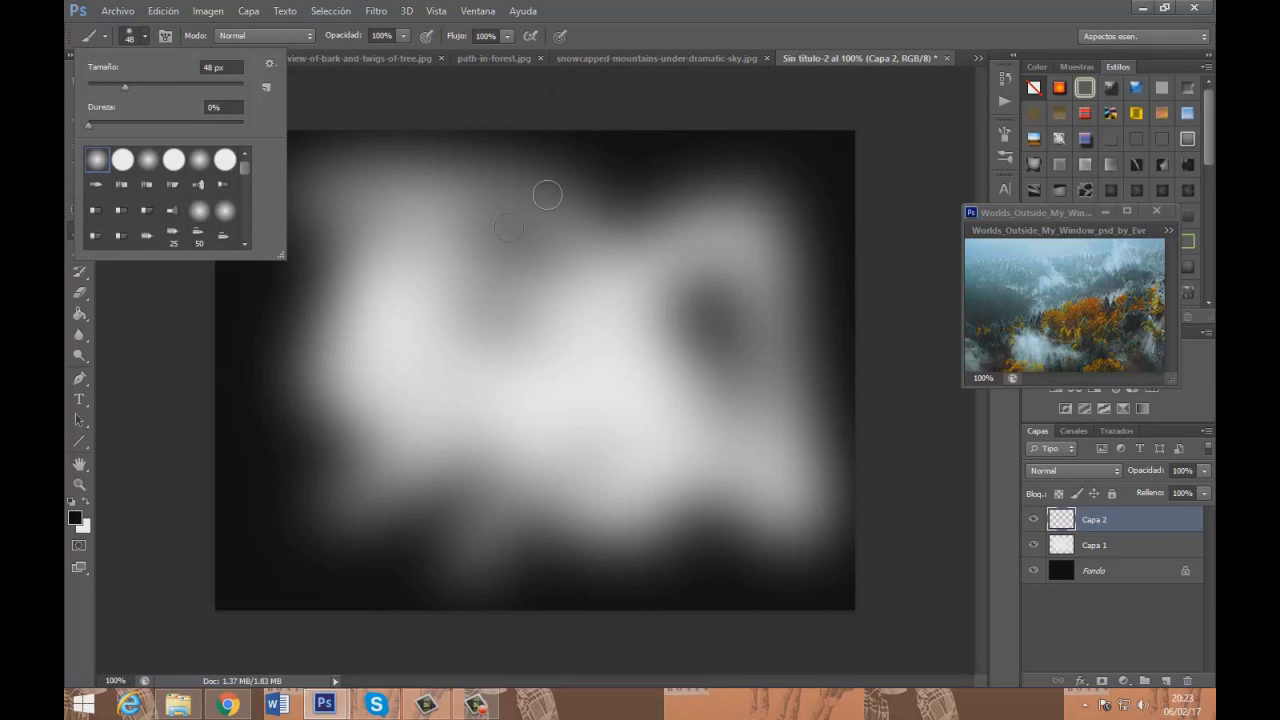
Dab four separate soft black spots over the blurred white area with the soft round brush at 137 px
{"action": "left_click", "coordinate": [406, 209]}
{"action": "left_click", "coordinate": [405, 203]}
{"action": "left_click", "coordinate": [405, 437]}
{"action": "left_click", "coordinate": [593, 323]}
{"action": "left_click", "coordinate": [600, 445]}
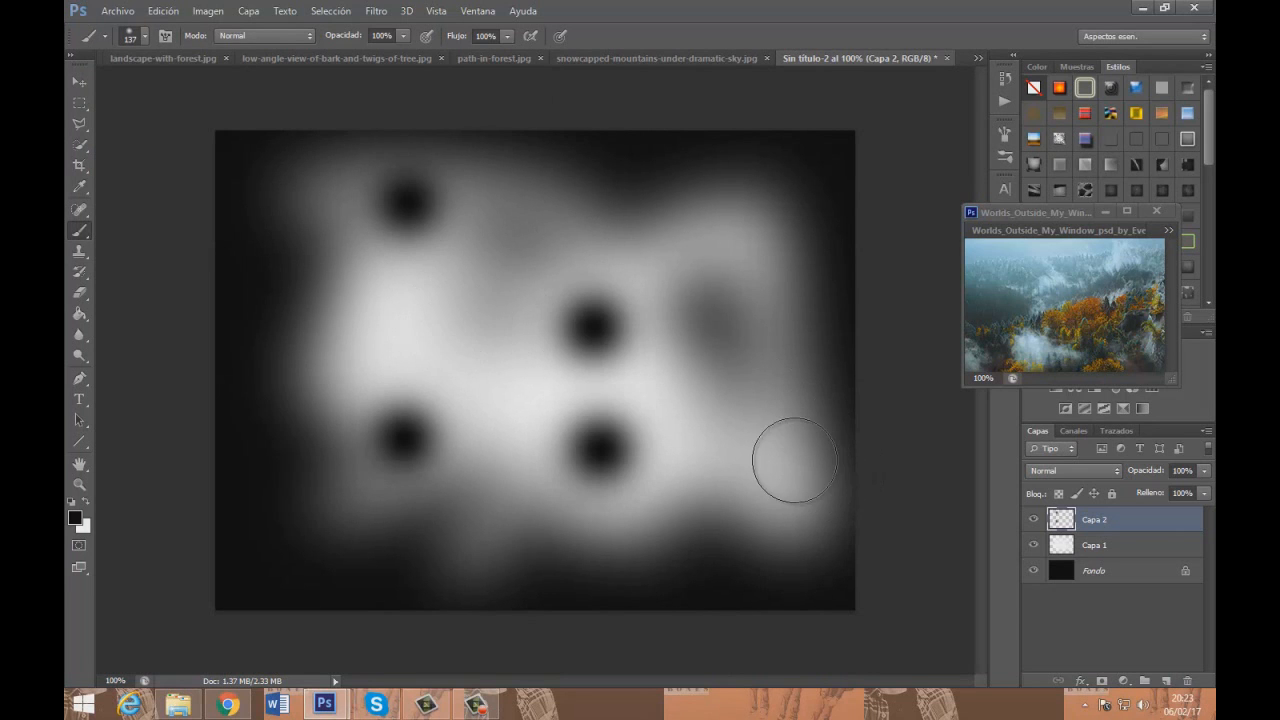
{"action": "left_click_drag", "start_coordinate": [790, 458], "coordinate": [441, 324]}
{"action": "left_click", "coordinate": [203, 12]}
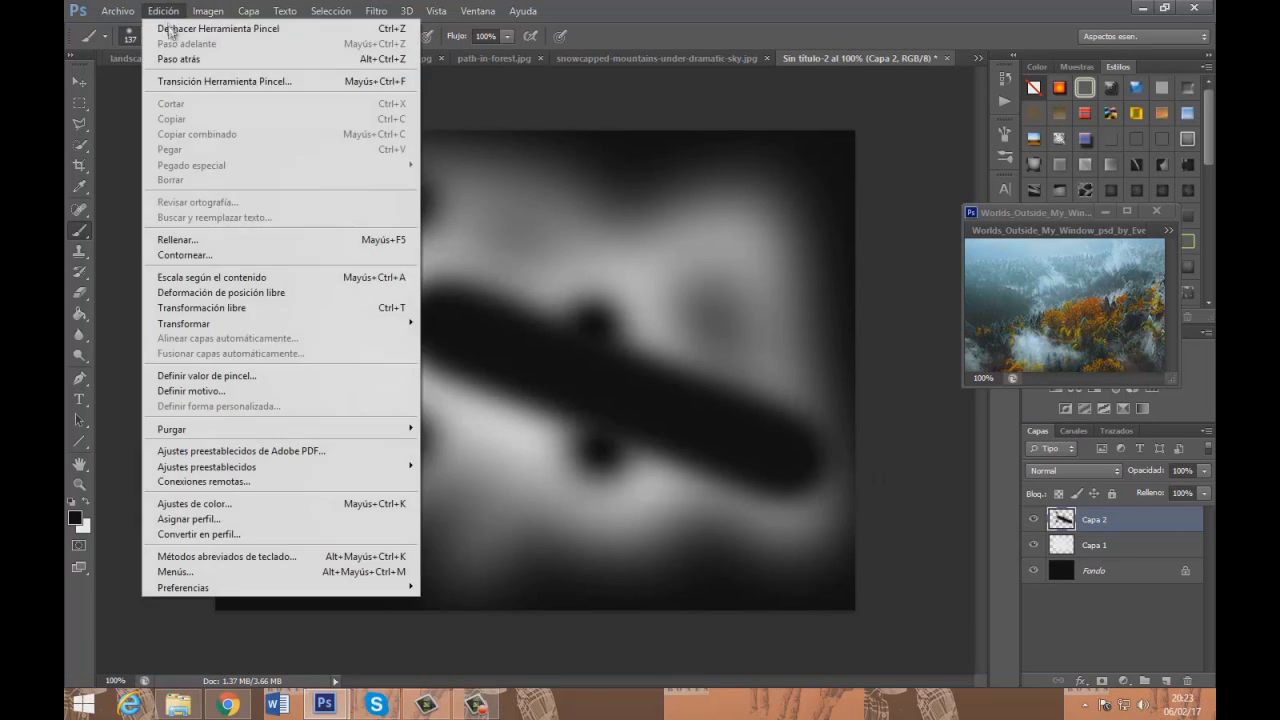
{"action": "left_click", "coordinate": [163, 11]}
{"action": "left_click", "coordinate": [163, 11]}
{"action": "left_click", "coordinate": [180, 66]}
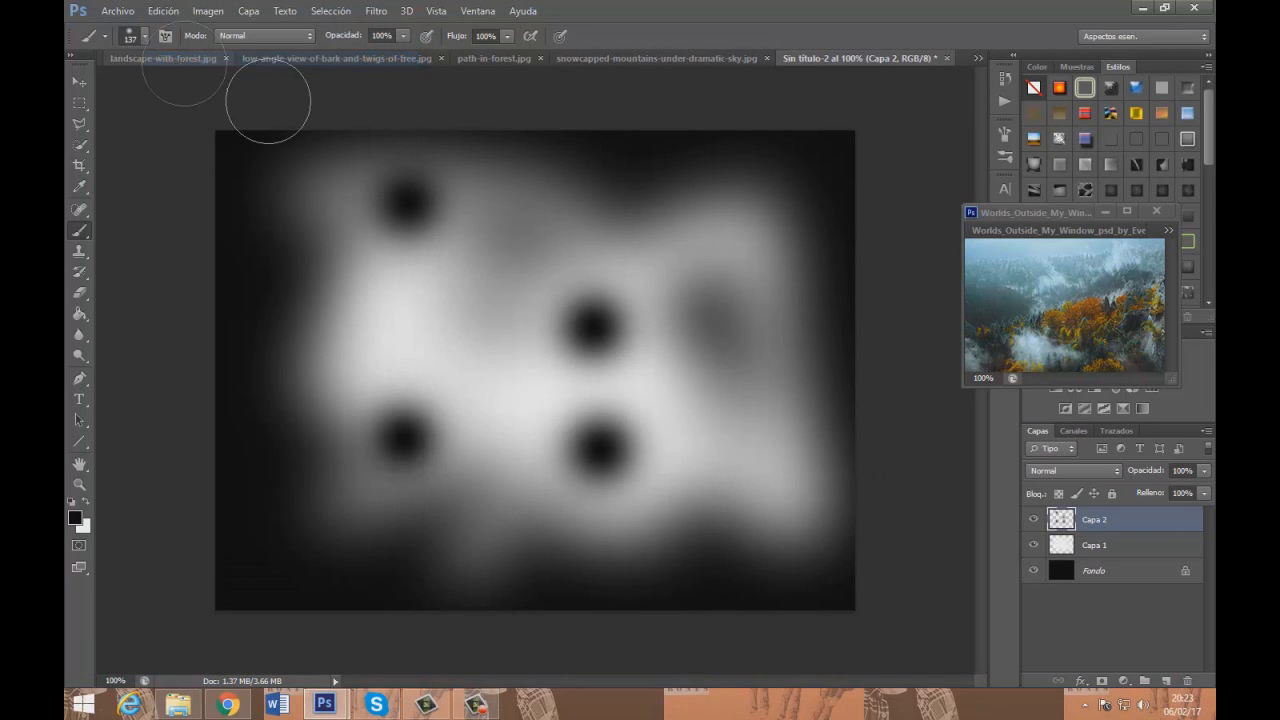
Dab two more soft black spots, one left of the canvas center and one in the lower right of the white area
{"action": "left_click", "coordinate": [448, 338]}
{"action": "left_click", "coordinate": [740, 440]}
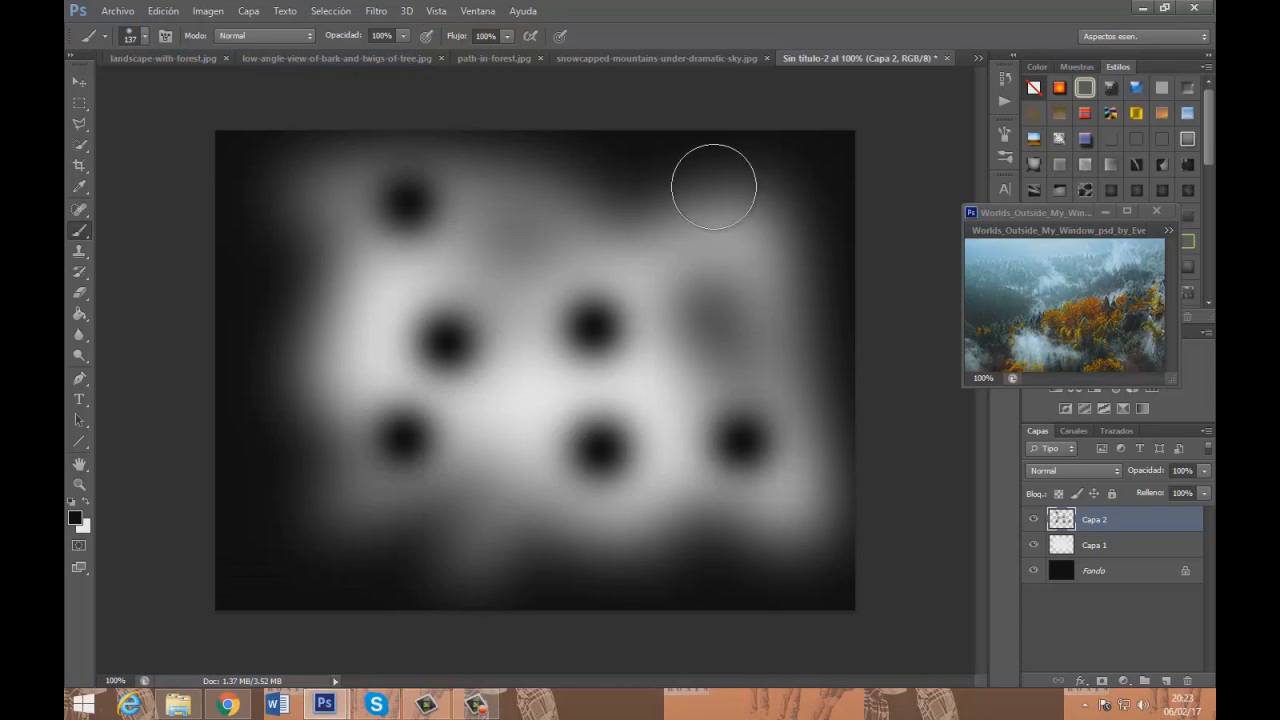
Apply a motion blur at a 37° angle and 158 pixels distance to the layer of black spots
{"action": "left_click", "coordinate": [79, 80]}
{"action": "left_click", "coordinate": [330, 11]}
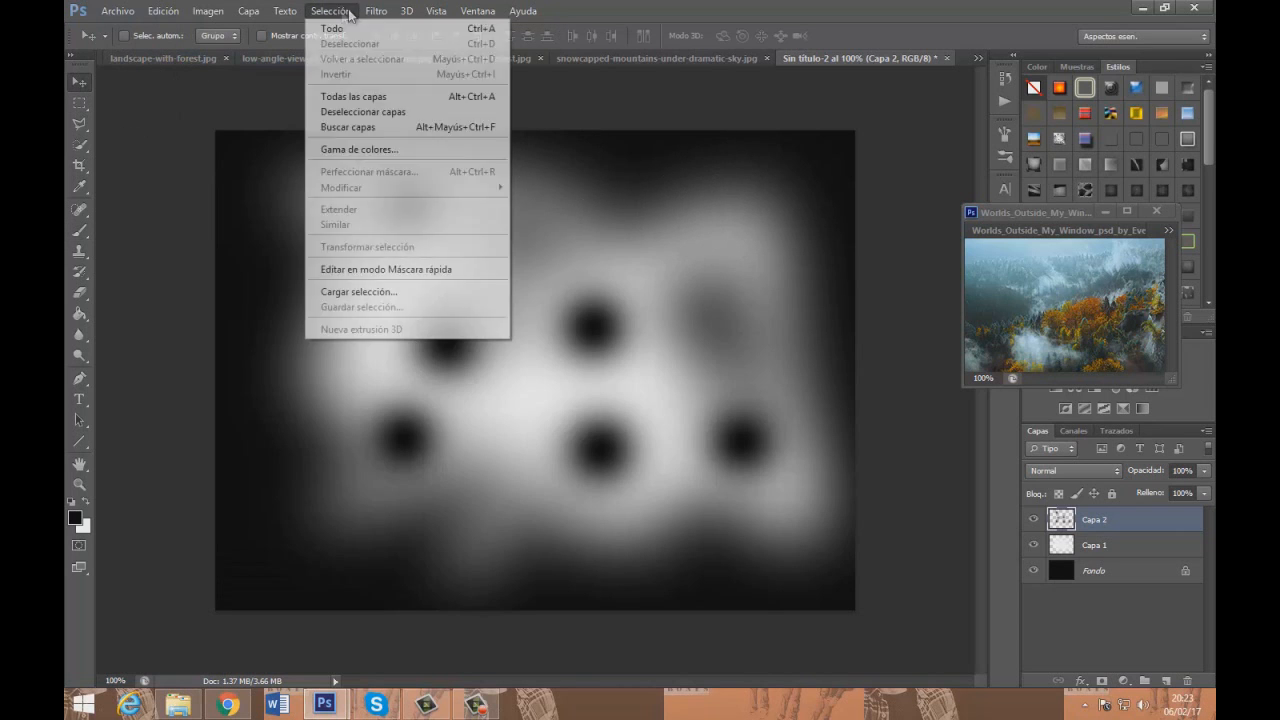
{"action": "mouse_move", "coordinate": [527, 175]}
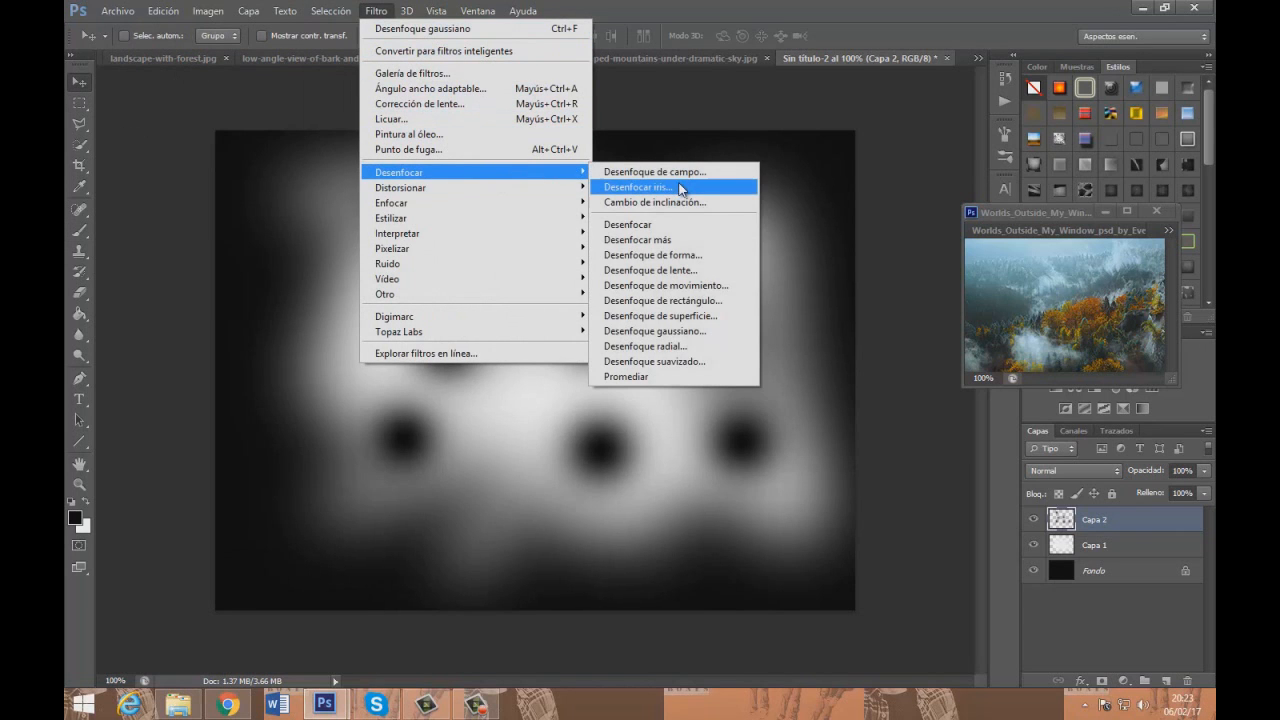
{"action": "left_click", "coordinate": [720, 286]}
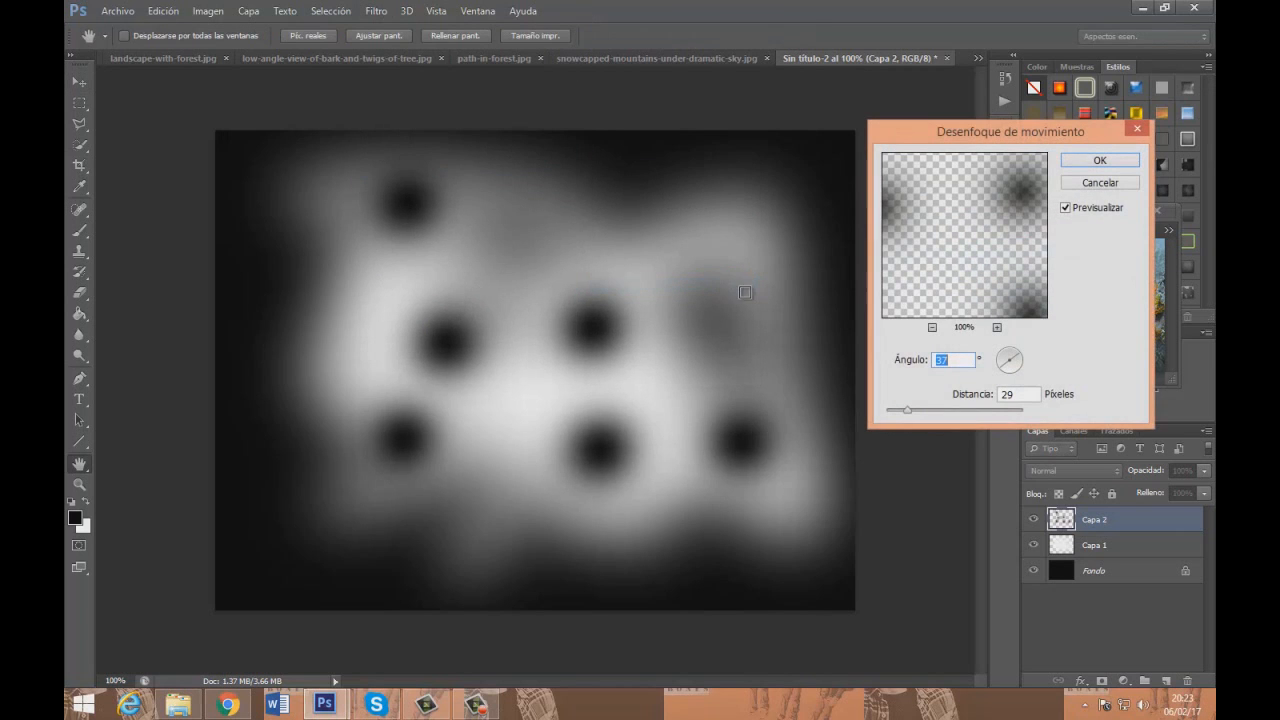
{"action": "left_click", "coordinate": [933, 411]}
{"action": "left_click", "coordinate": [960, 413]}
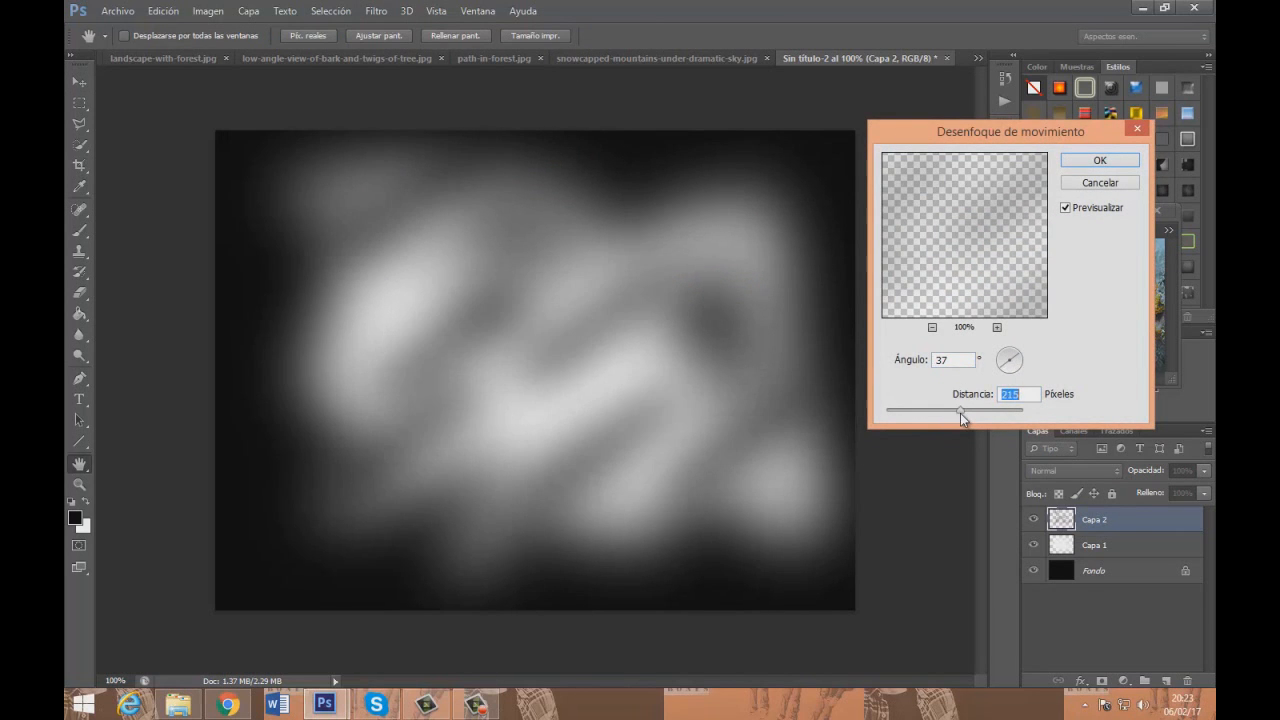
{"action": "left_click", "coordinate": [948, 412]}
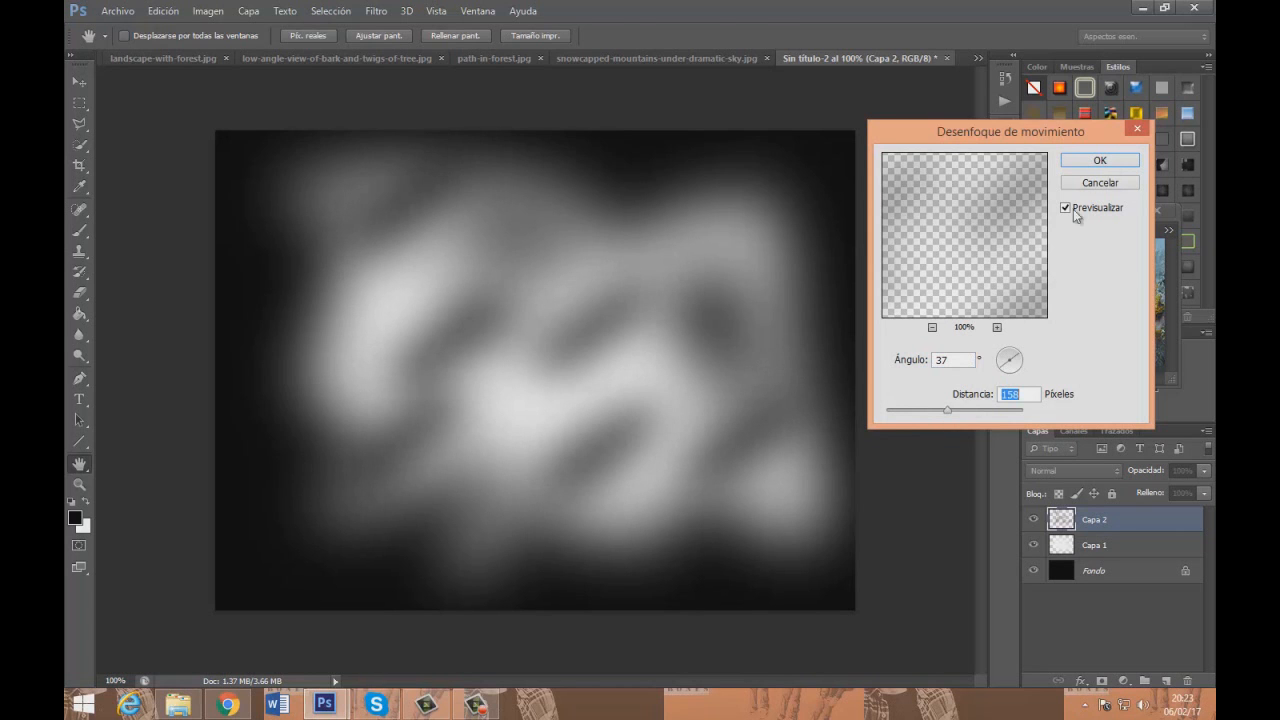
{"action": "left_click", "coordinate": [1100, 161]}
Duplicate the motion-blurred spots layer to intensify the dark streaks
{"action": "right_click", "coordinate": [1118, 517]}
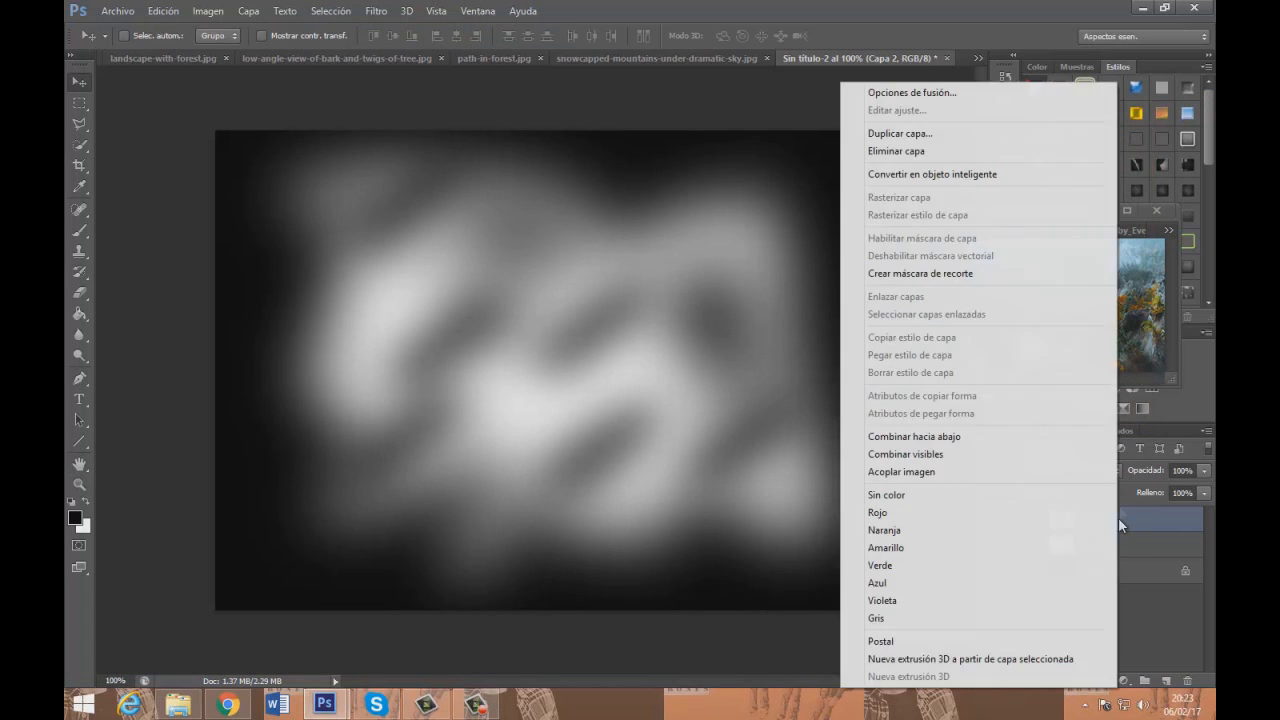
{"action": "left_click", "coordinate": [900, 133]}
{"action": "left_click", "coordinate": [781, 215]}
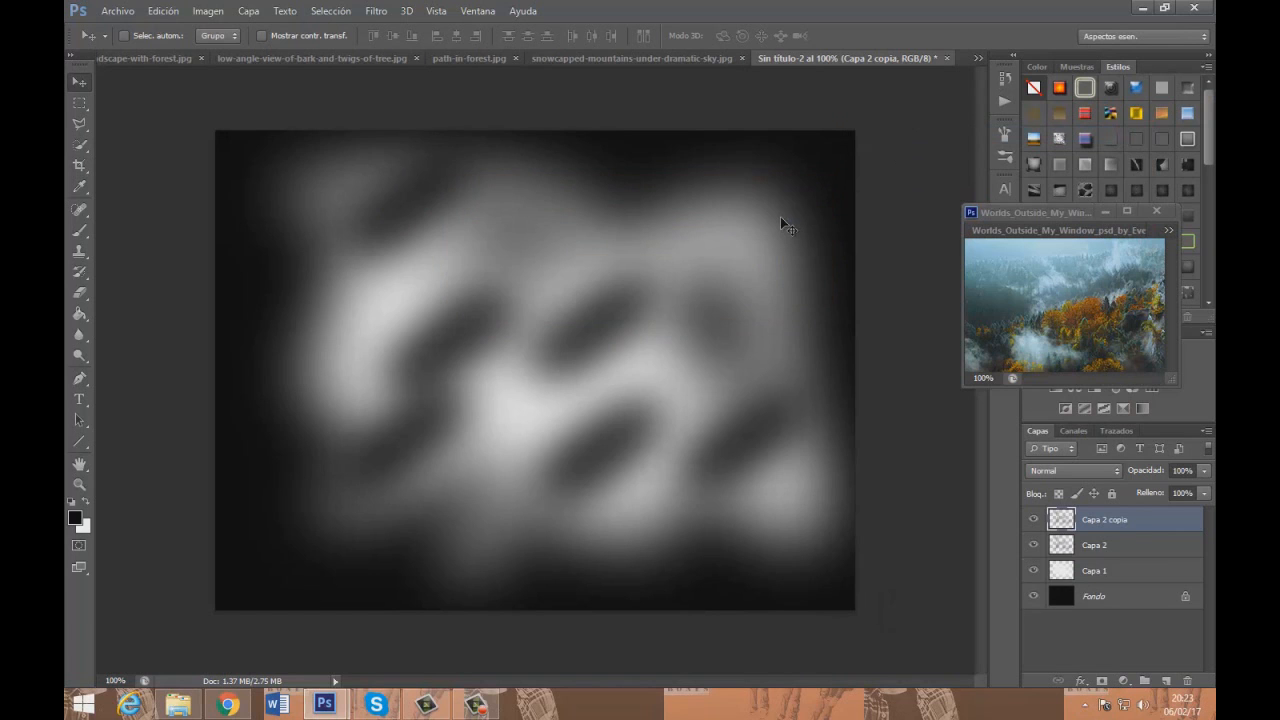
Add a new layer on top and choose the textured 46 px brush preset
{"action": "left_click", "coordinate": [1166, 681]}
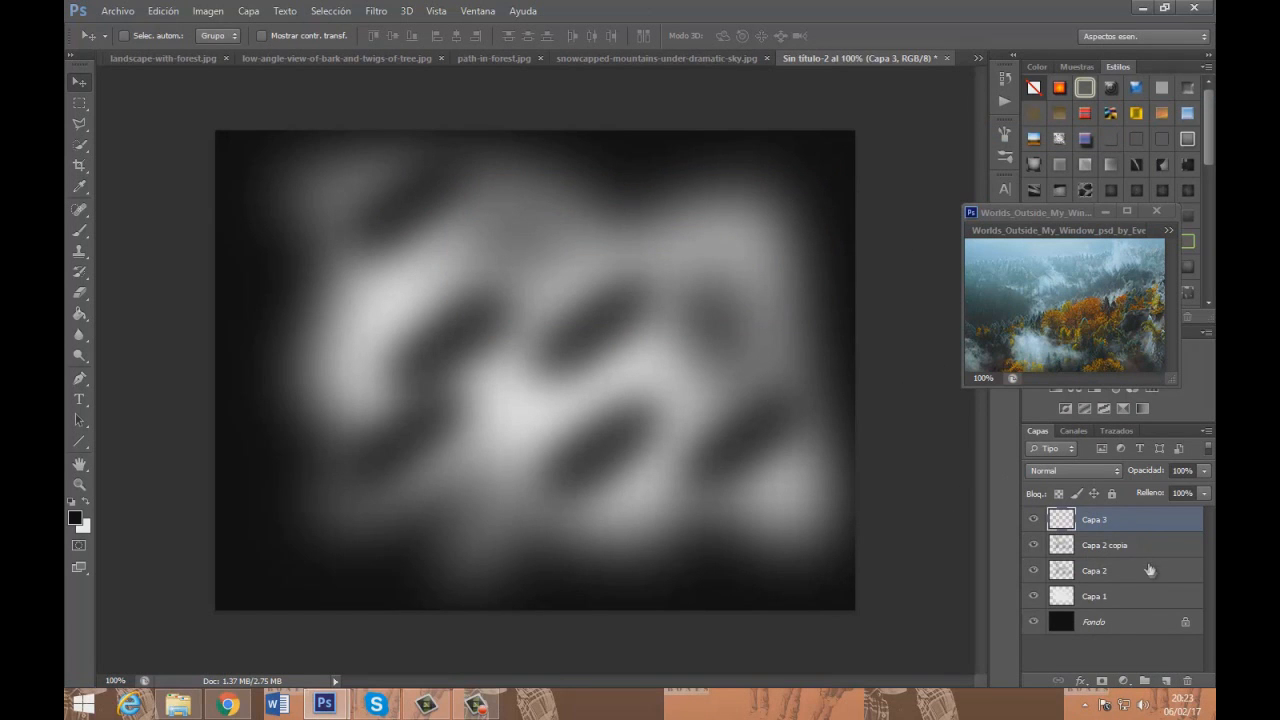
{"action": "left_click", "coordinate": [80, 232]}
{"action": "left_click", "coordinate": [141, 35]}
{"action": "scroll", "coordinate": [190, 198], "scroll_direction": "down", "scroll_amount": 3}
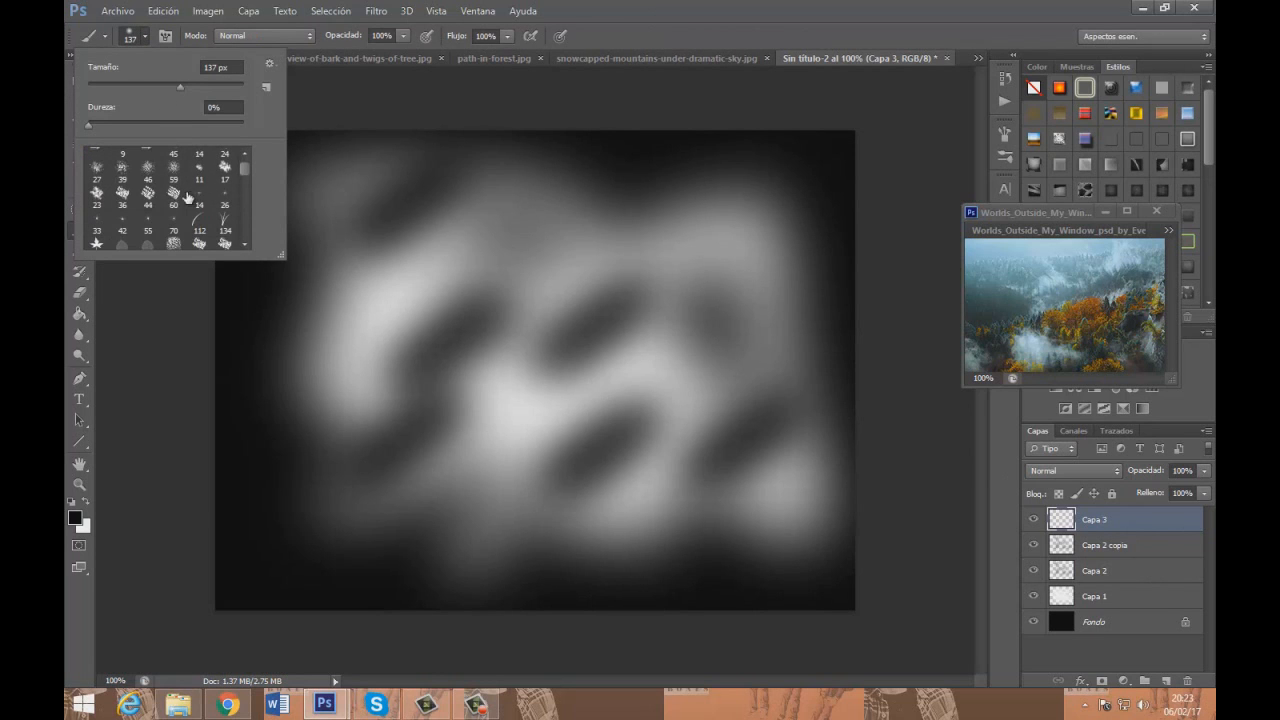
{"action": "left_click", "coordinate": [146, 176]}
Paint short diagonal black strokes scattered across the whole blurred white area on the top layer
{"action": "left_click_drag", "start_coordinate": [342, 326], "coordinate": [367, 308]}
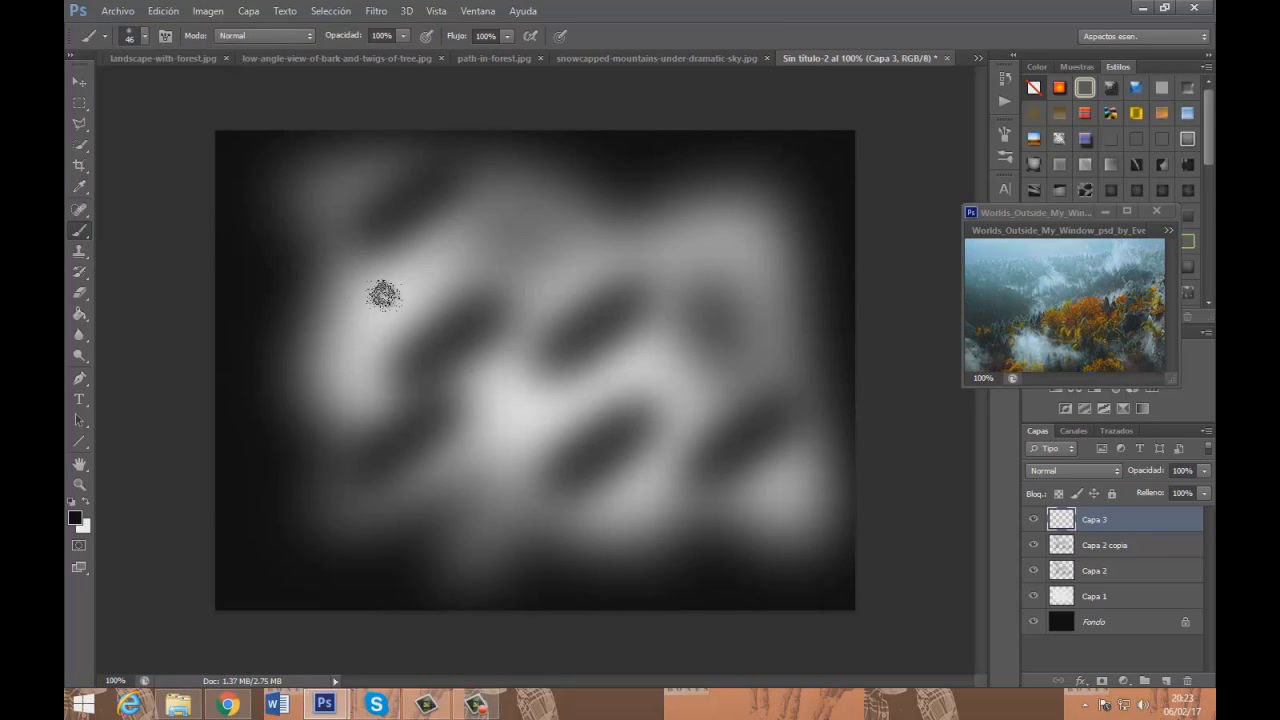
{"action": "left_click_drag", "start_coordinate": [350, 492], "coordinate": [395, 466]}
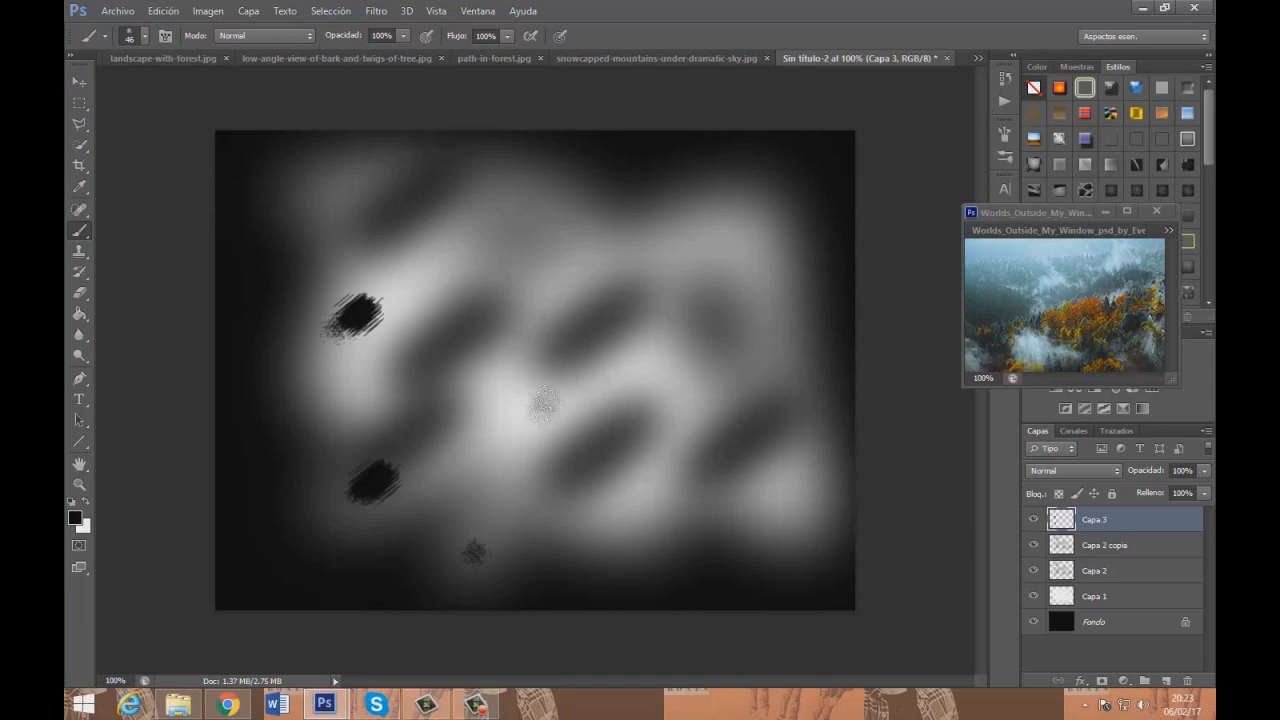
{"action": "left_click_drag", "start_coordinate": [468, 552], "coordinate": [532, 498]}
{"action": "left_click_drag", "start_coordinate": [496, 411], "coordinate": [523, 385]}
{"action": "left_click_drag", "start_coordinate": [515, 268], "coordinate": [543, 242]}
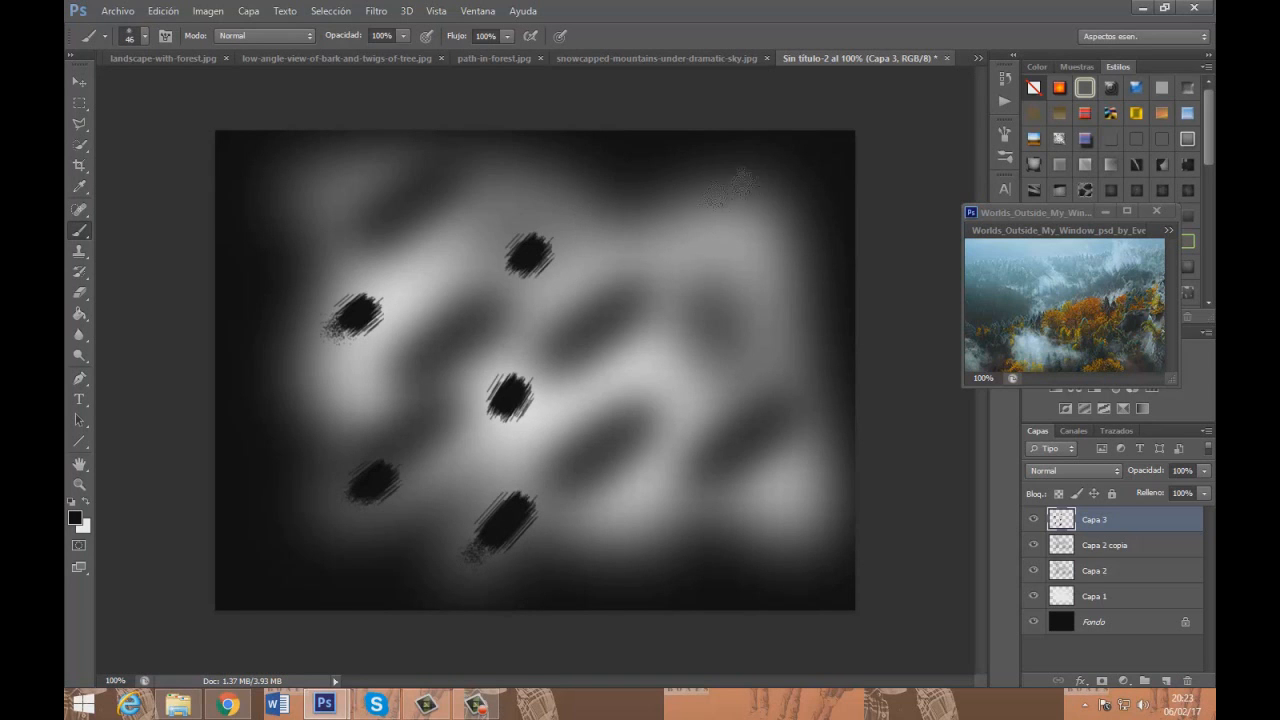
{"action": "left_click_drag", "start_coordinate": [675, 228], "coordinate": [713, 196]}
{"action": "left_click_drag", "start_coordinate": [722, 395], "coordinate": [806, 338]}
{"action": "left_click_drag", "start_coordinate": [752, 548], "coordinate": [802, 522]}
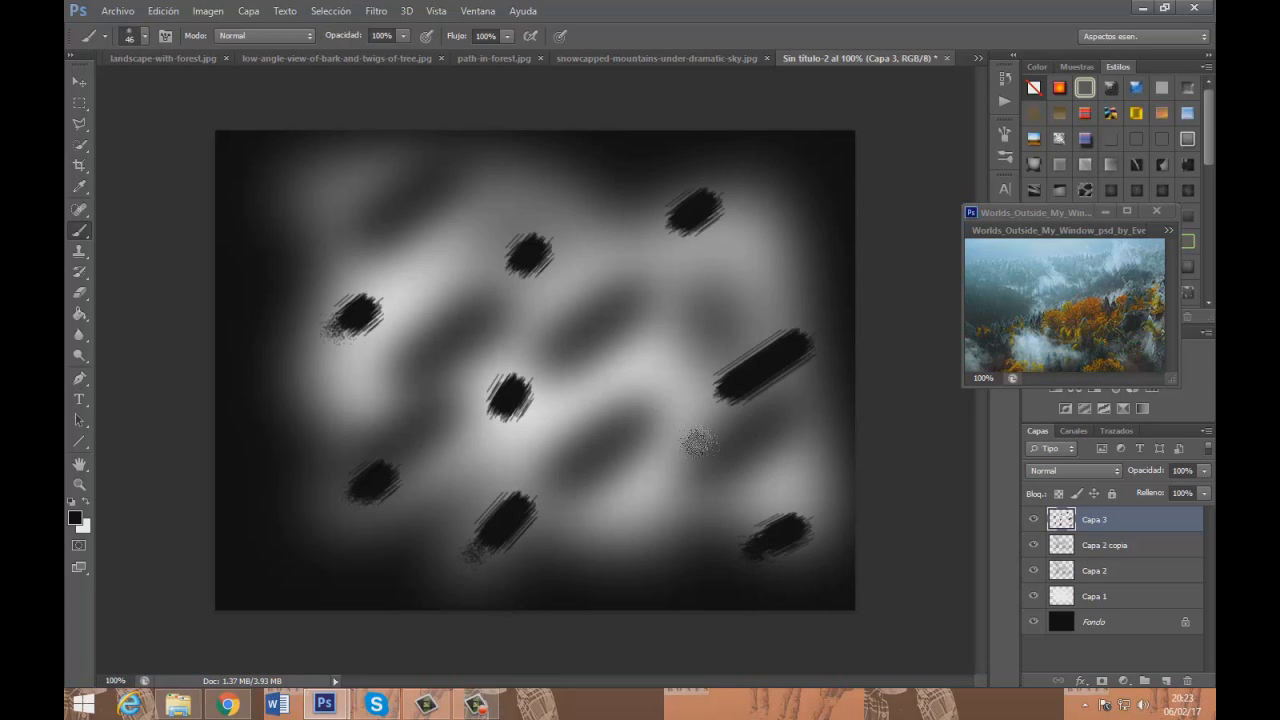
{"action": "left_click_drag", "start_coordinate": [615, 528], "coordinate": [655, 490]}
{"action": "left_click_drag", "start_coordinate": [395, 246], "coordinate": [440, 210]}
{"action": "left_click_drag", "start_coordinate": [320, 200], "coordinate": [348, 170]}
{"action": "left_click_drag", "start_coordinate": [592, 307], "coordinate": [626, 352]}
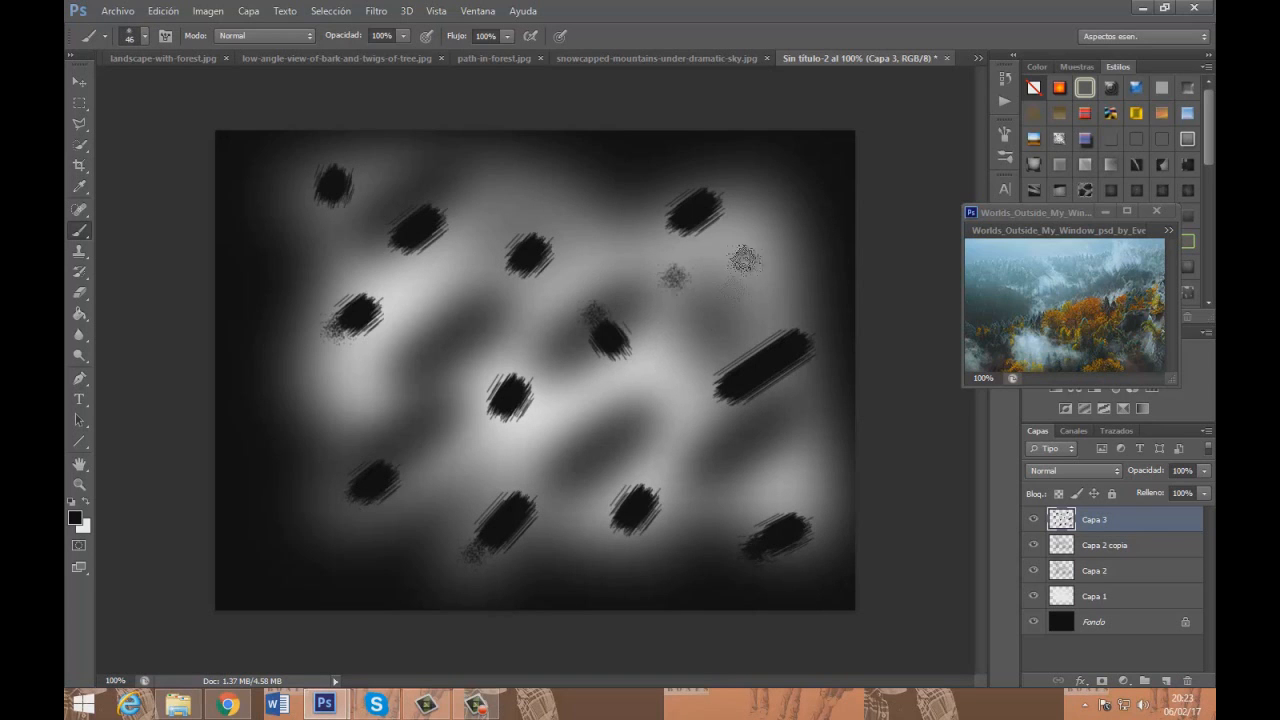
{"action": "left_click_drag", "start_coordinate": [665, 270], "coordinate": [738, 322]}
{"action": "left_click_drag", "start_coordinate": [755, 218], "coordinate": [788, 242]}
{"action": "left_click_drag", "start_coordinate": [520, 165], "coordinate": [552, 195]}
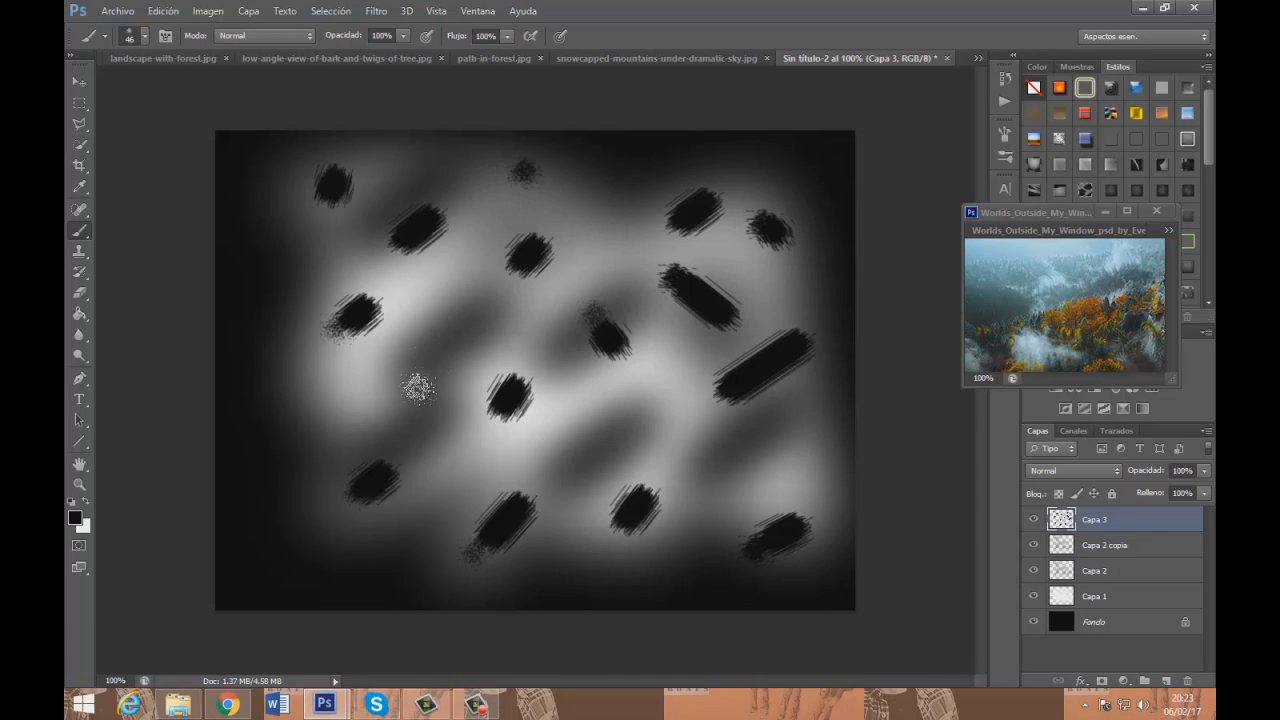
{"action": "left_click_drag", "start_coordinate": [320, 384], "coordinate": [346, 421]}
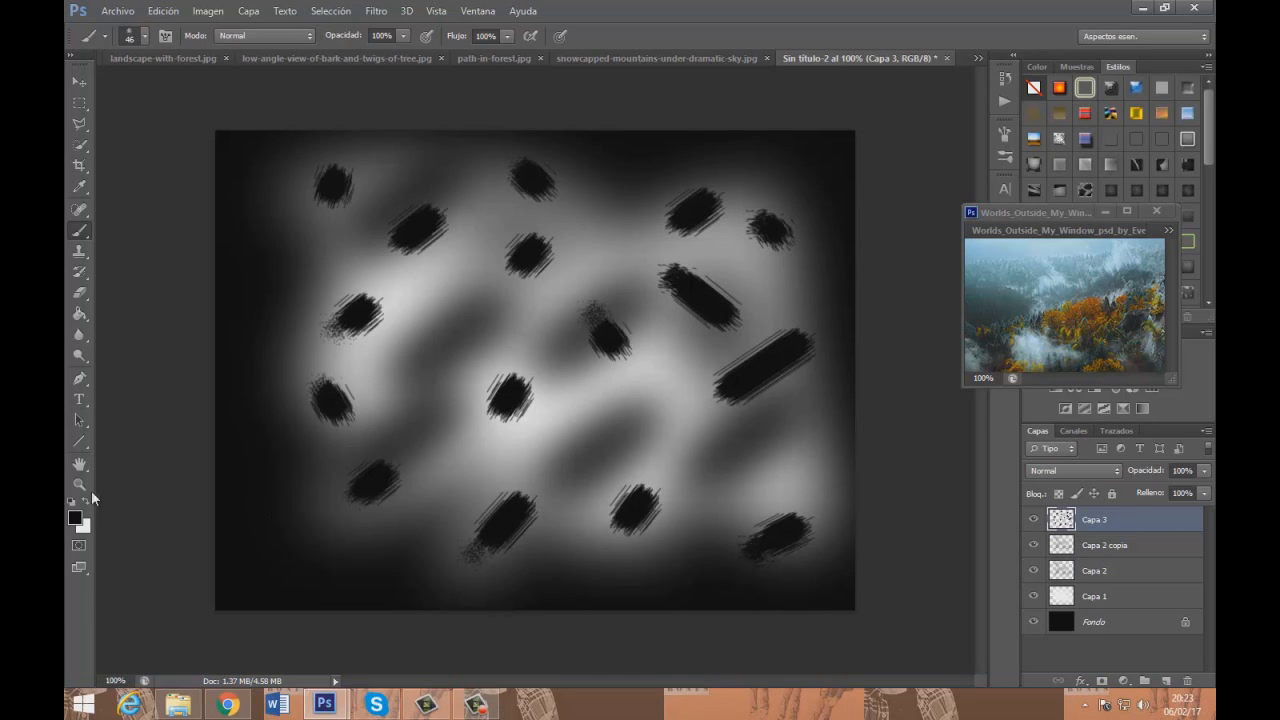
Paint short white textured strokes scattered across the top layer, between the black strokes and in the dark borders
{"action": "left_click_drag", "start_coordinate": [238, 551], "coordinate": [268, 582]}
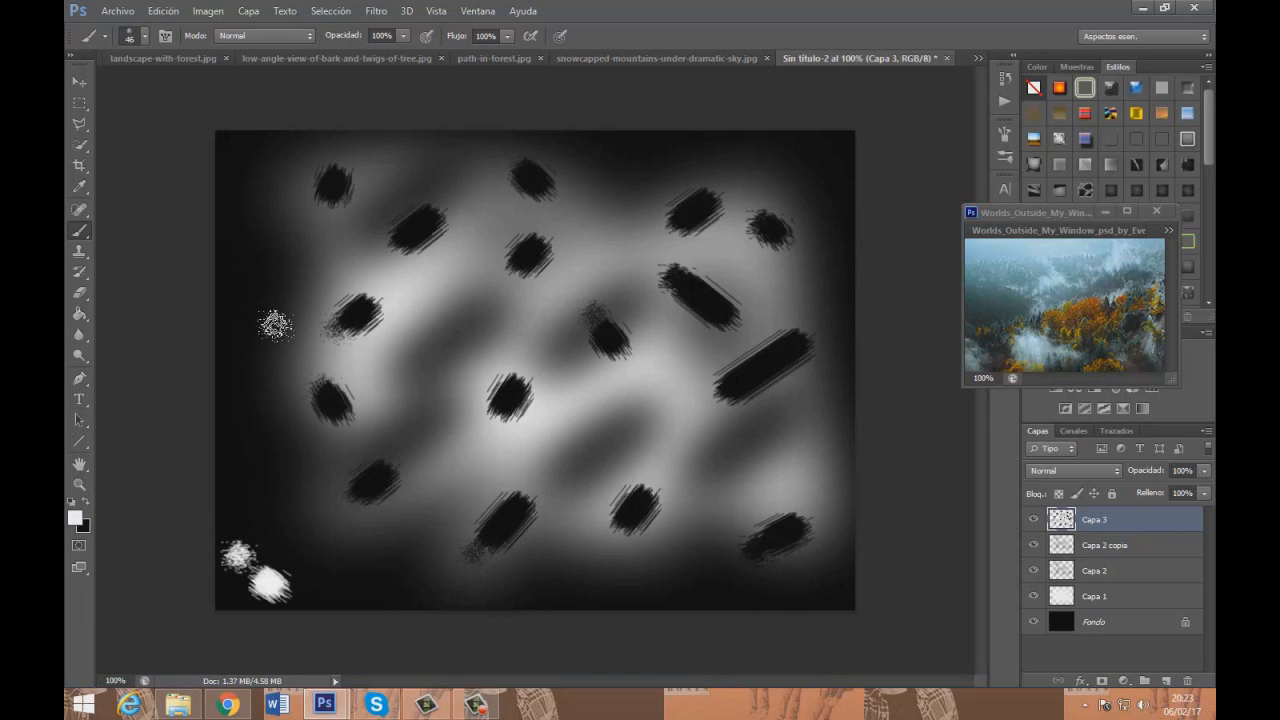
{"action": "left_click_drag", "start_coordinate": [245, 288], "coordinate": [268, 322]}
{"action": "left_click_drag", "start_coordinate": [598, 166], "coordinate": [650, 184]}
{"action": "left_click_drag", "start_coordinate": [768, 158], "coordinate": [815, 220]}
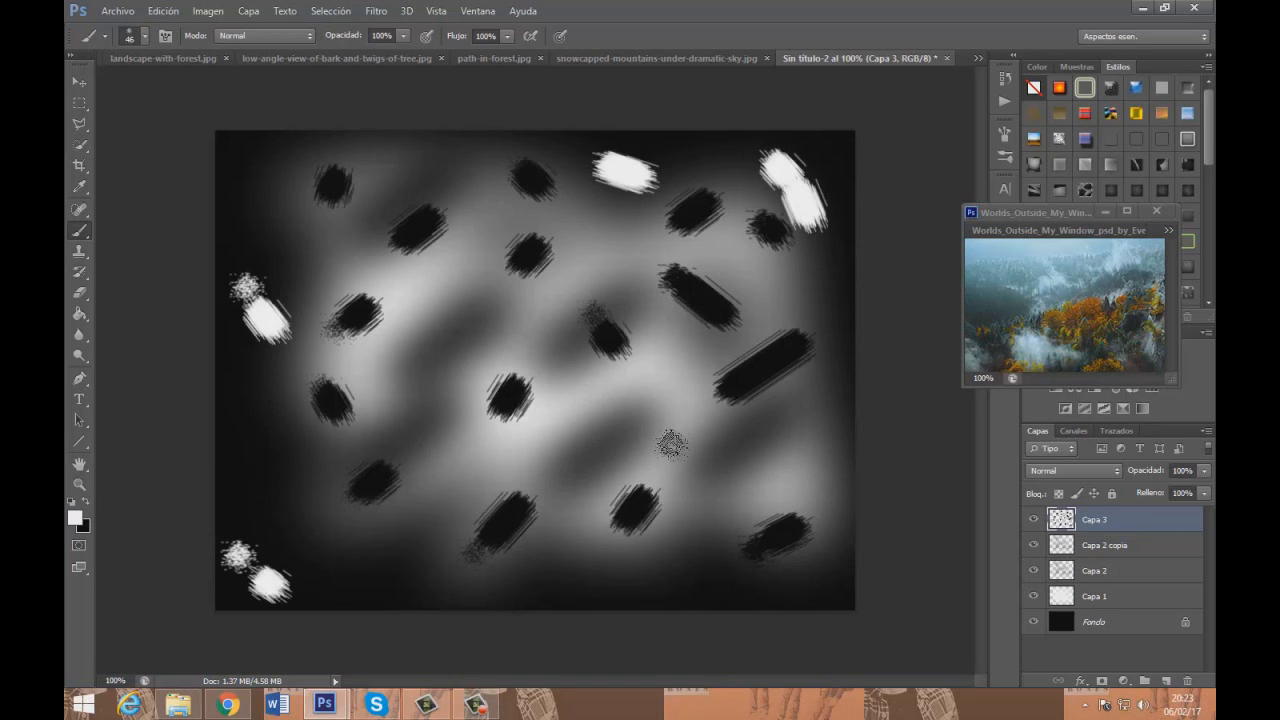
{"action": "left_click_drag", "start_coordinate": [663, 440], "coordinate": [718, 486]}
{"action": "left_click_drag", "start_coordinate": [806, 450], "coordinate": [818, 478]}
{"action": "left_click_drag", "start_coordinate": [475, 318], "coordinate": [505, 352]}
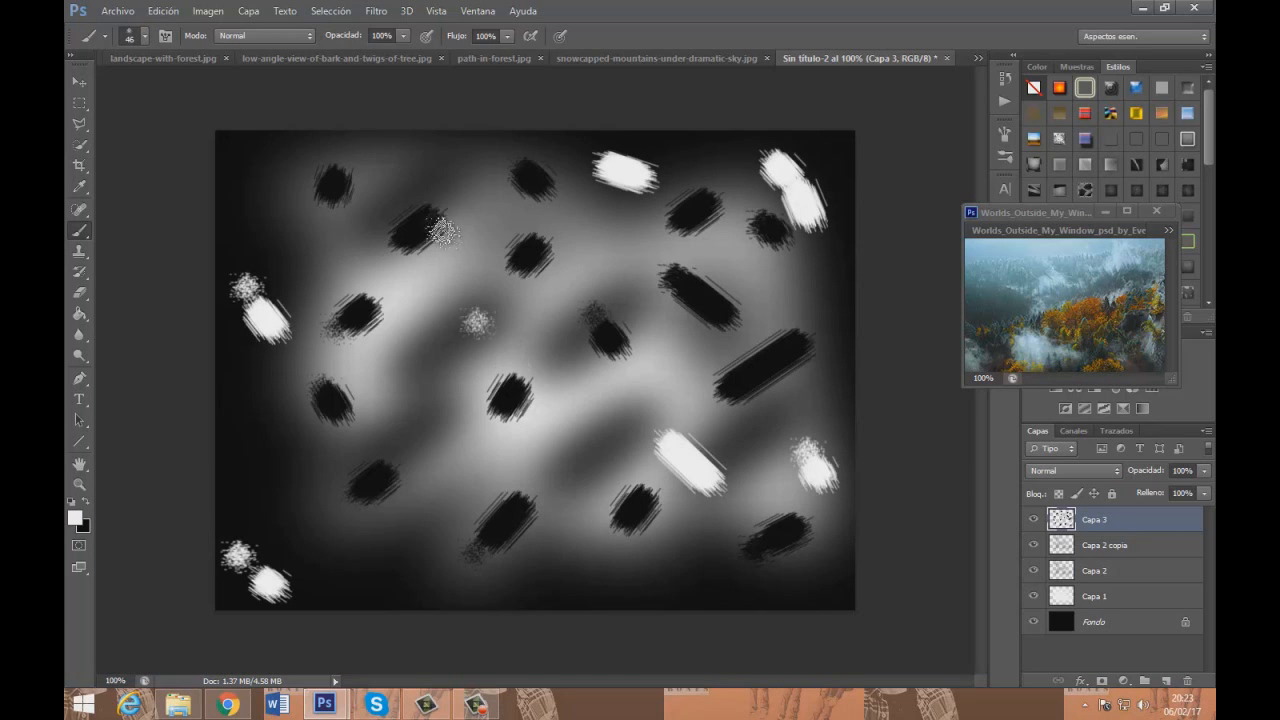
{"action": "left_click", "coordinate": [340, 256]}
{"action": "left_click", "coordinate": [433, 563]}
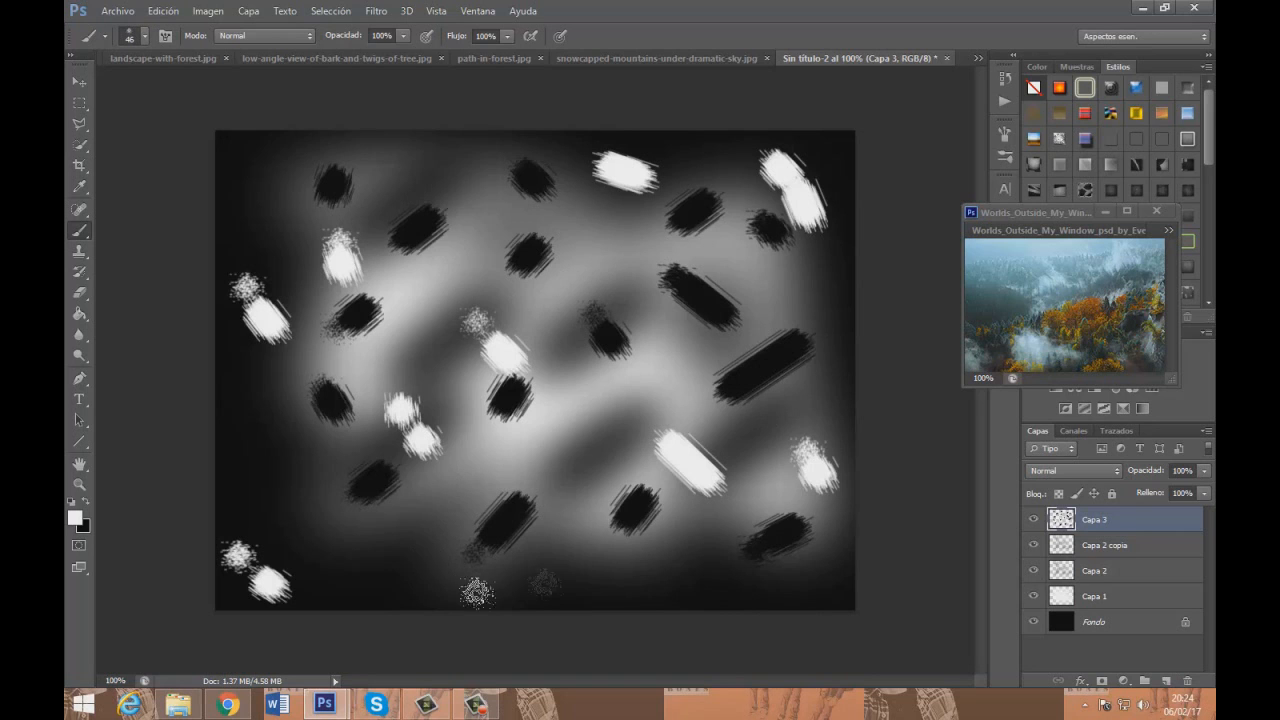
{"action": "left_click", "coordinate": [588, 570]}
{"action": "left_click", "coordinate": [570, 441]}
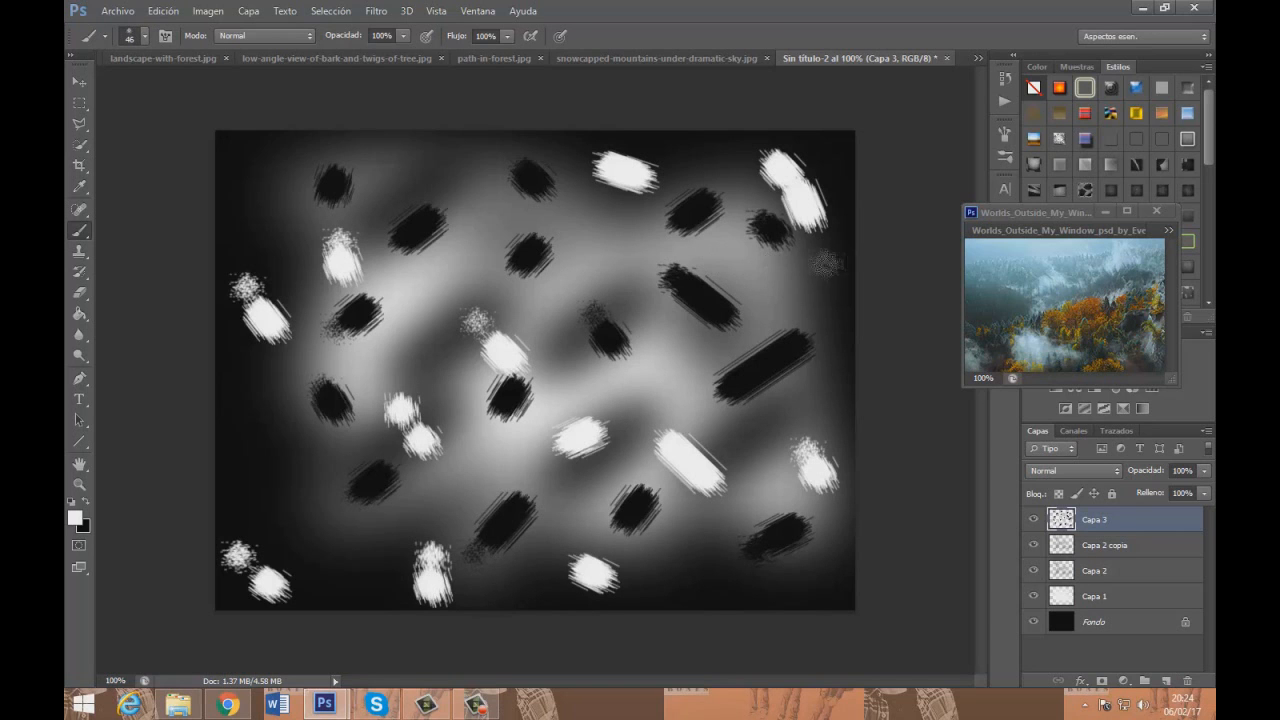
{"action": "left_click", "coordinate": [790, 268]}
Apply a motion blur at a 37° angle and 72 pixels distance to the layer of black and white strokes
{"action": "key", "text": "v"}
{"action": "left_click", "coordinate": [386, 10]}
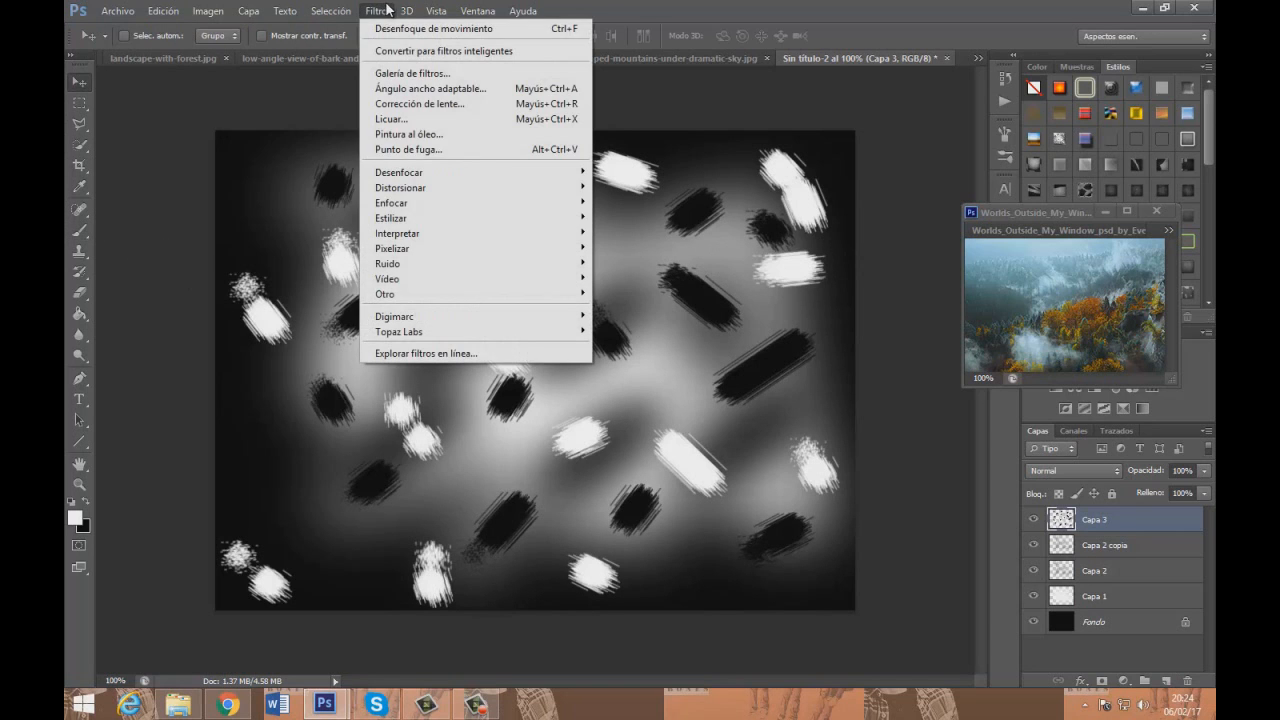
{"action": "mouse_move", "coordinate": [510, 174]}
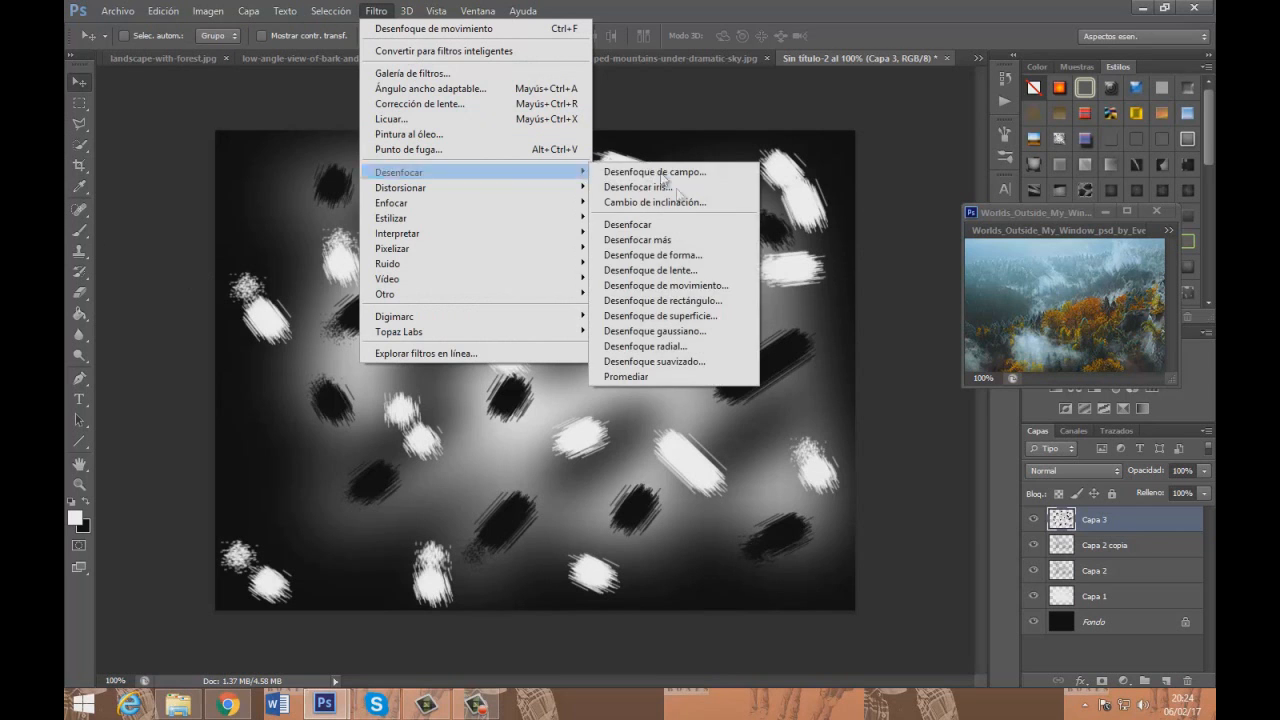
{"action": "left_click", "coordinate": [665, 285]}
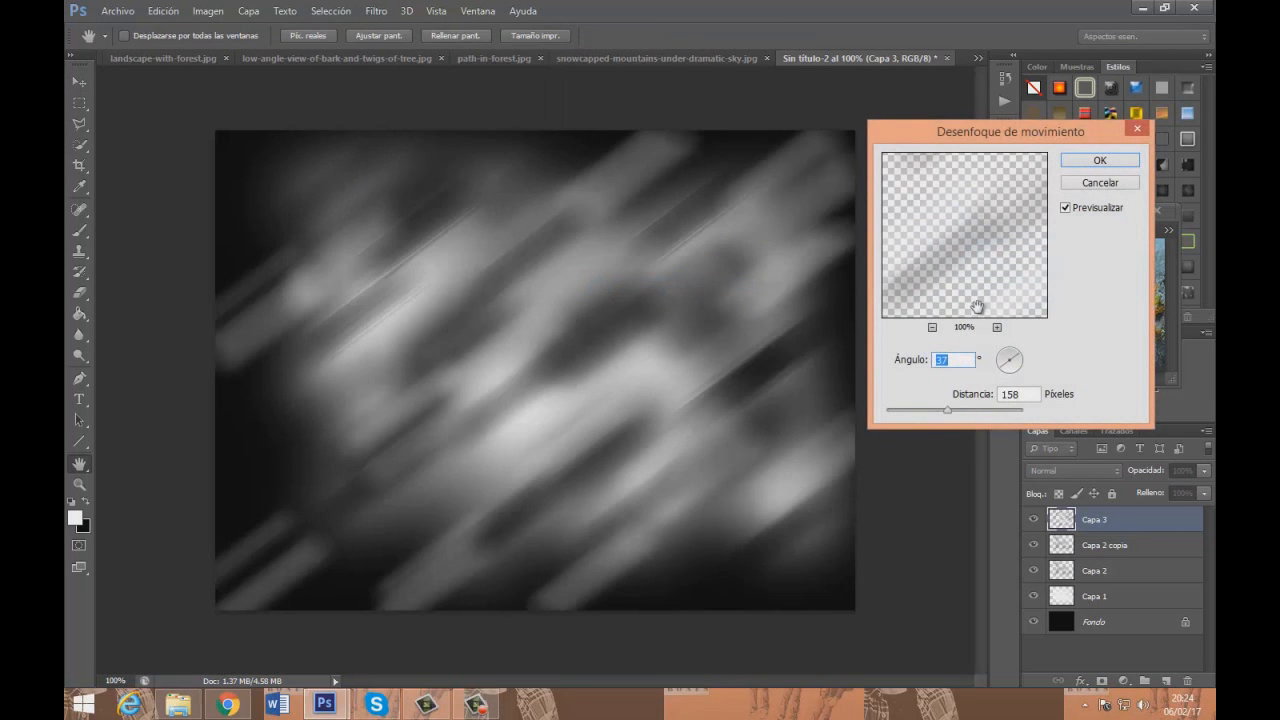
{"action": "left_click_drag", "start_coordinate": [947, 410], "coordinate": [928, 413]}
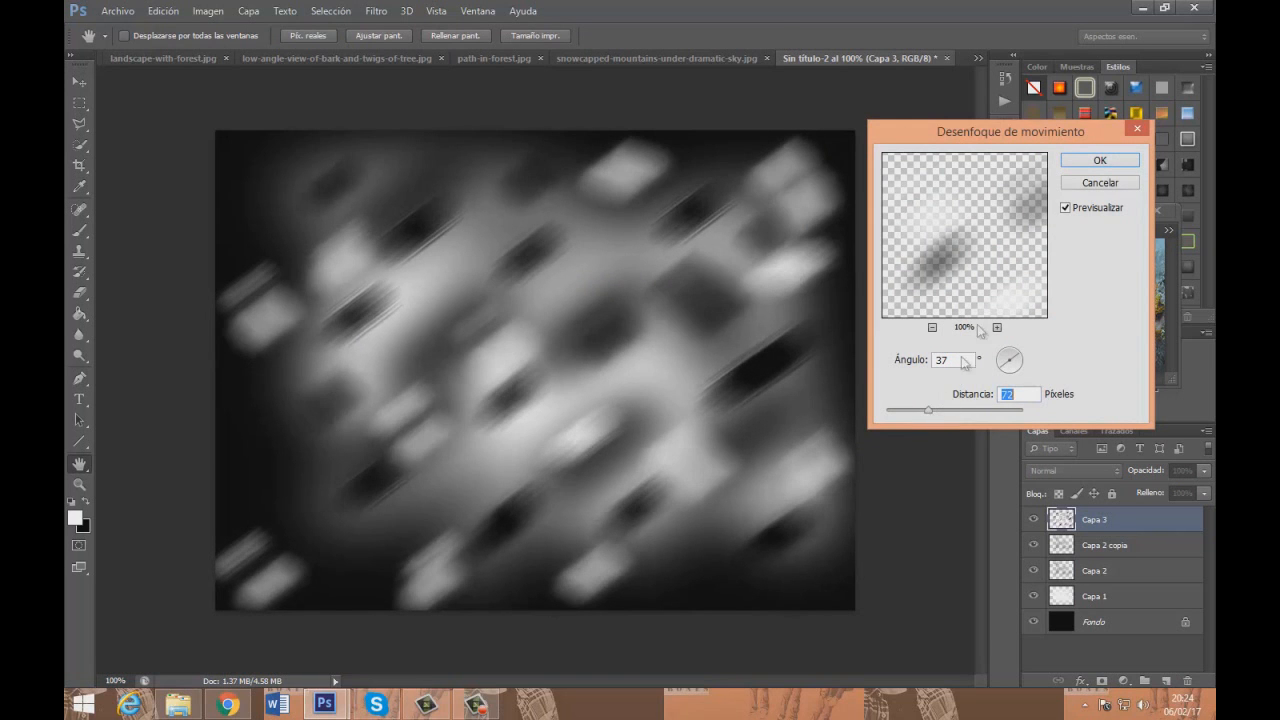
{"action": "left_click", "coordinate": [1099, 160]}
Soften the same stroke layer with a Gaussian blur of 3.3 pixels radius
{"action": "left_click", "coordinate": [375, 11]}
{"action": "mouse_move", "coordinate": [508, 170]}
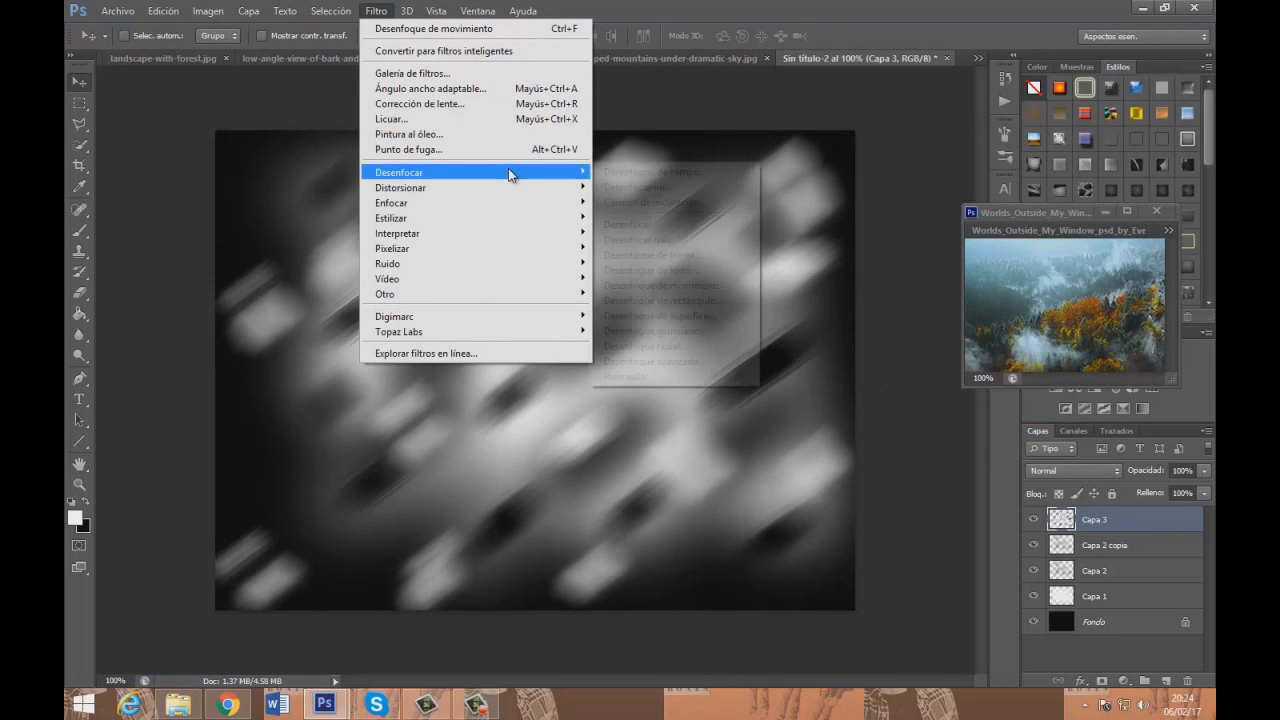
{"action": "left_click", "coordinate": [706, 331]}
{"action": "left_click", "coordinate": [640, 580]}
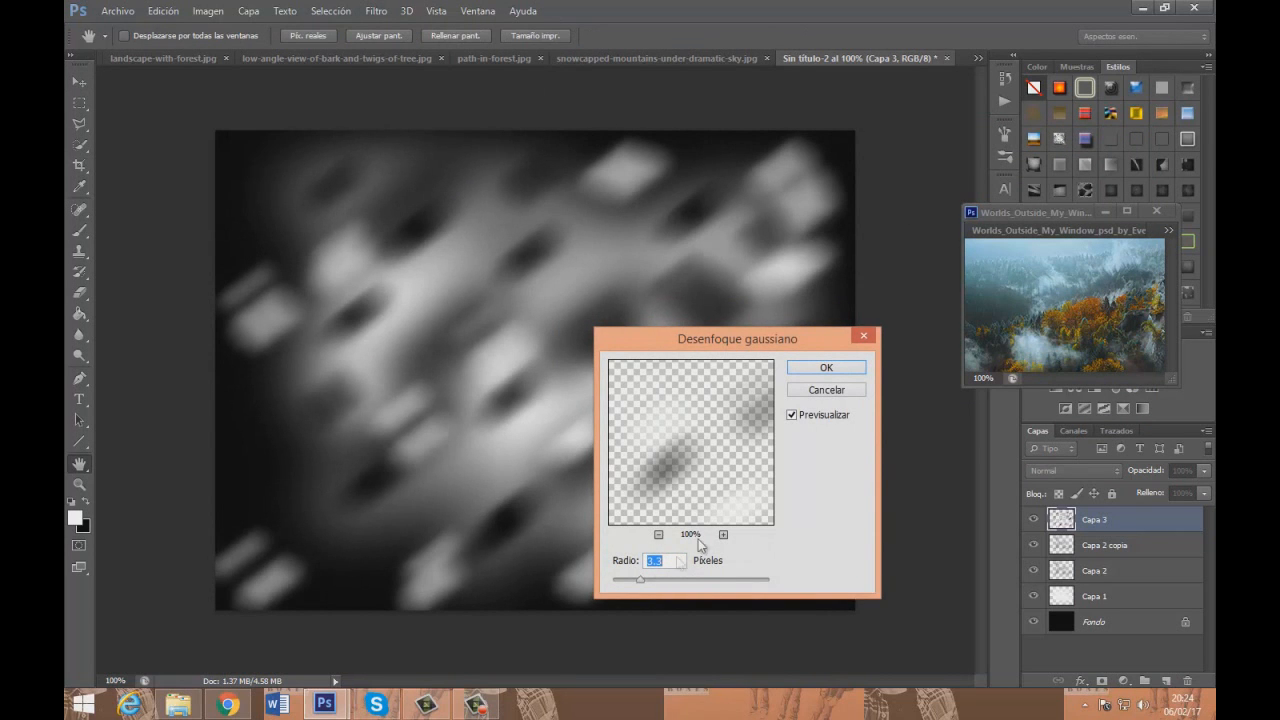
{"action": "left_click", "coordinate": [841, 371]}
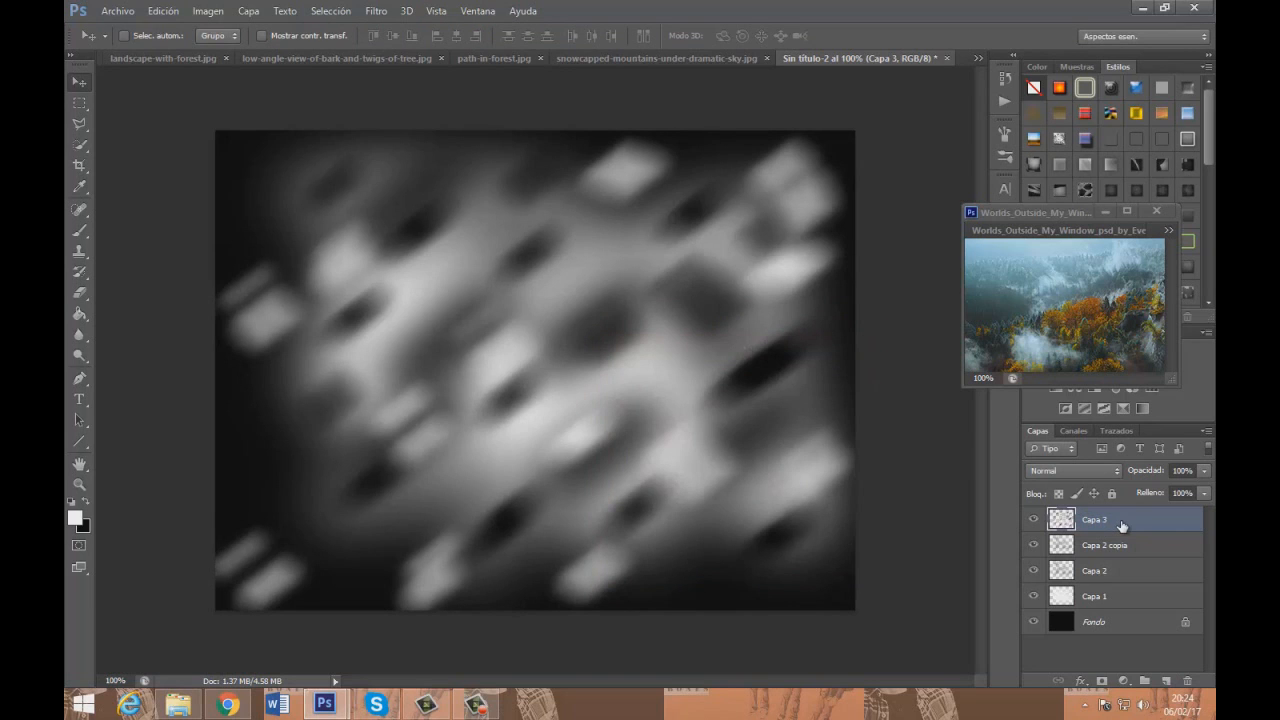
Stamp all visible layers into a new top layer and set its blend mode to Luz suave
{"action": "key", "text": "ctrl+shift+alt+e"}
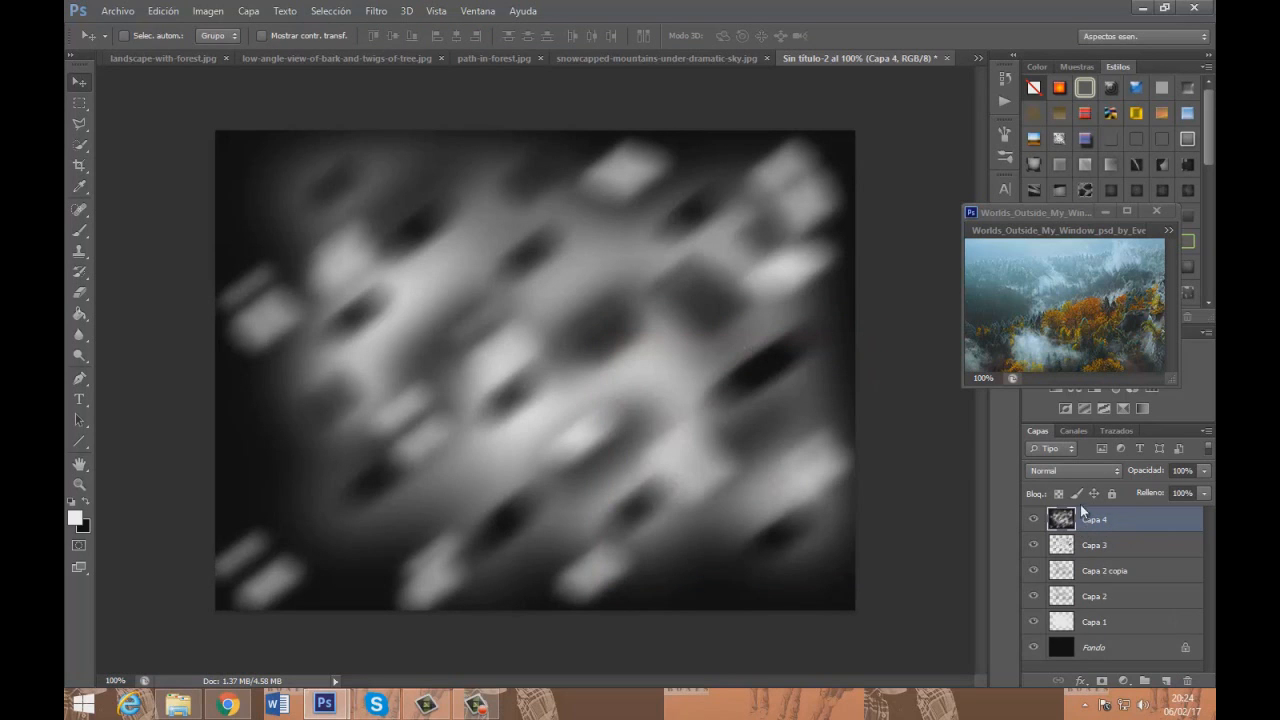
{"action": "left_click", "coordinate": [1065, 471]}
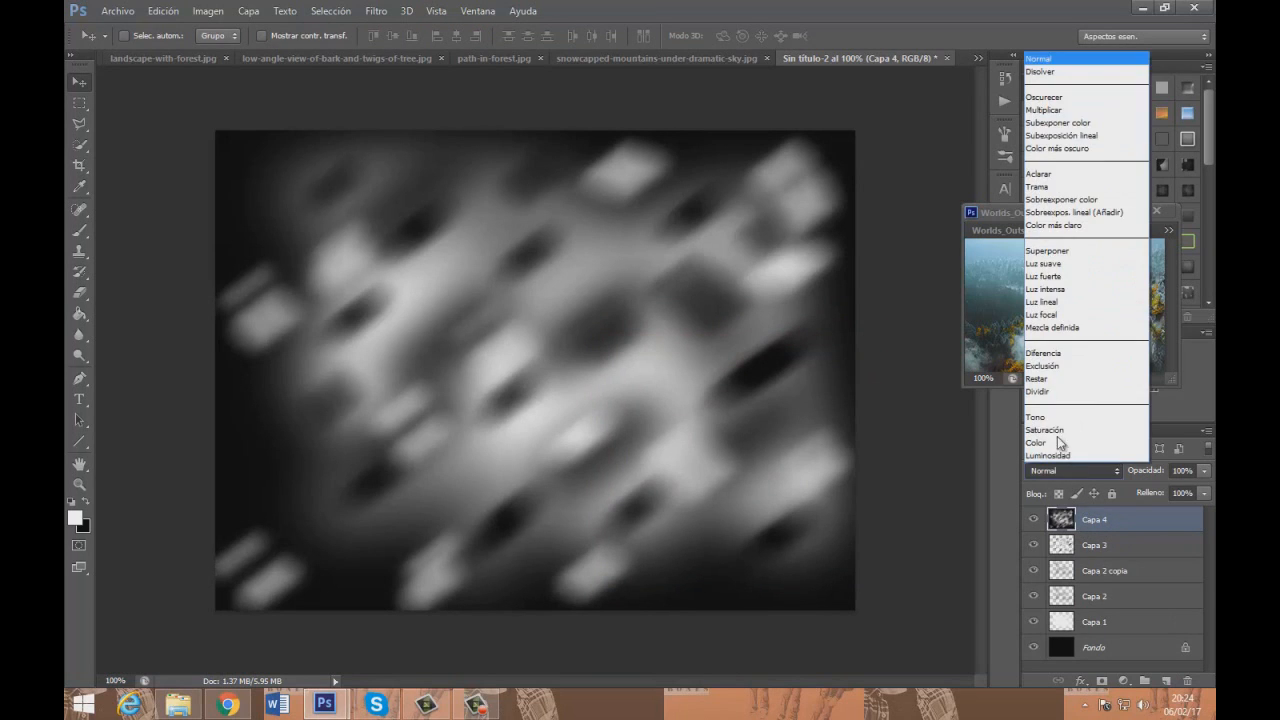
{"action": "left_click", "coordinate": [1052, 266]}
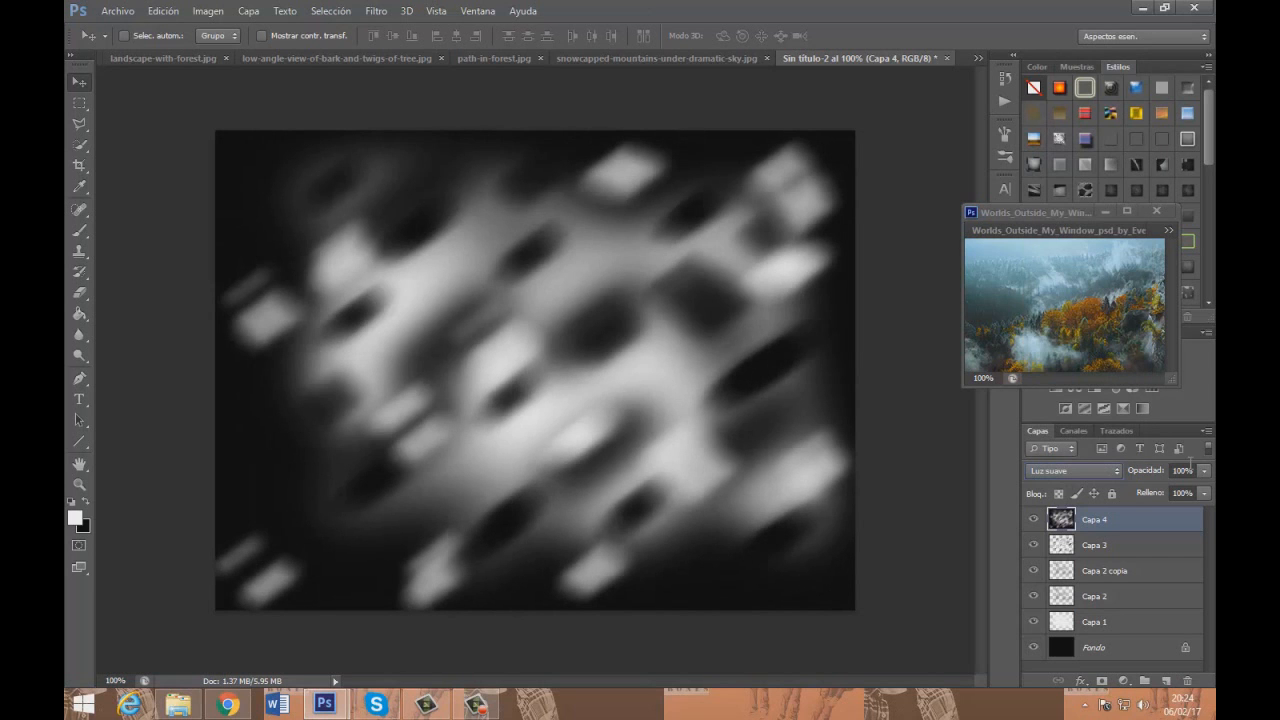
Duplicate the stamped Luz suave layer to strengthen the contrast
{"action": "right_click", "coordinate": [1153, 517]}
{"action": "left_click", "coordinate": [929, 127]}
{"action": "left_click", "coordinate": [806, 215]}
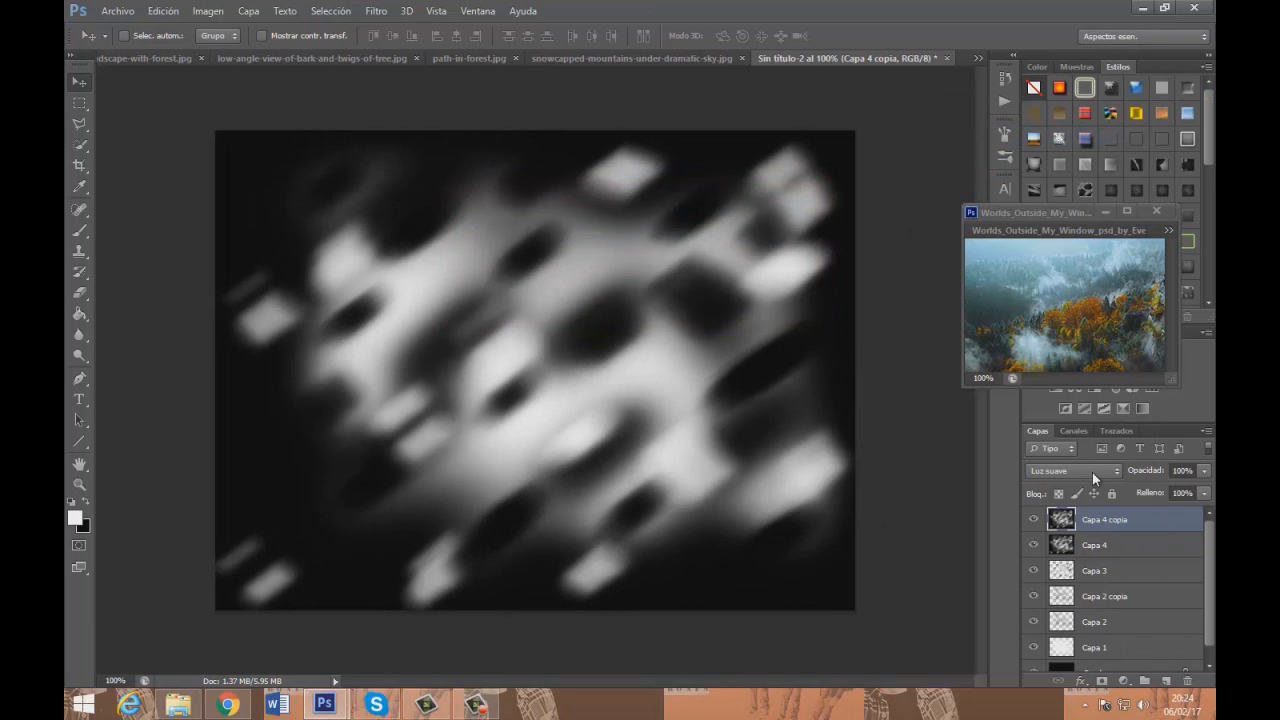
Set the stamped layer beneath its copy to the Trama blend mode at 47% opacity
{"action": "left_click", "coordinate": [1076, 470]}
{"action": "left_click", "coordinate": [1103, 543]}
{"action": "left_click", "coordinate": [1103, 543]}
{"action": "left_click", "coordinate": [1076, 470]}
{"action": "left_click", "coordinate": [1060, 187]}
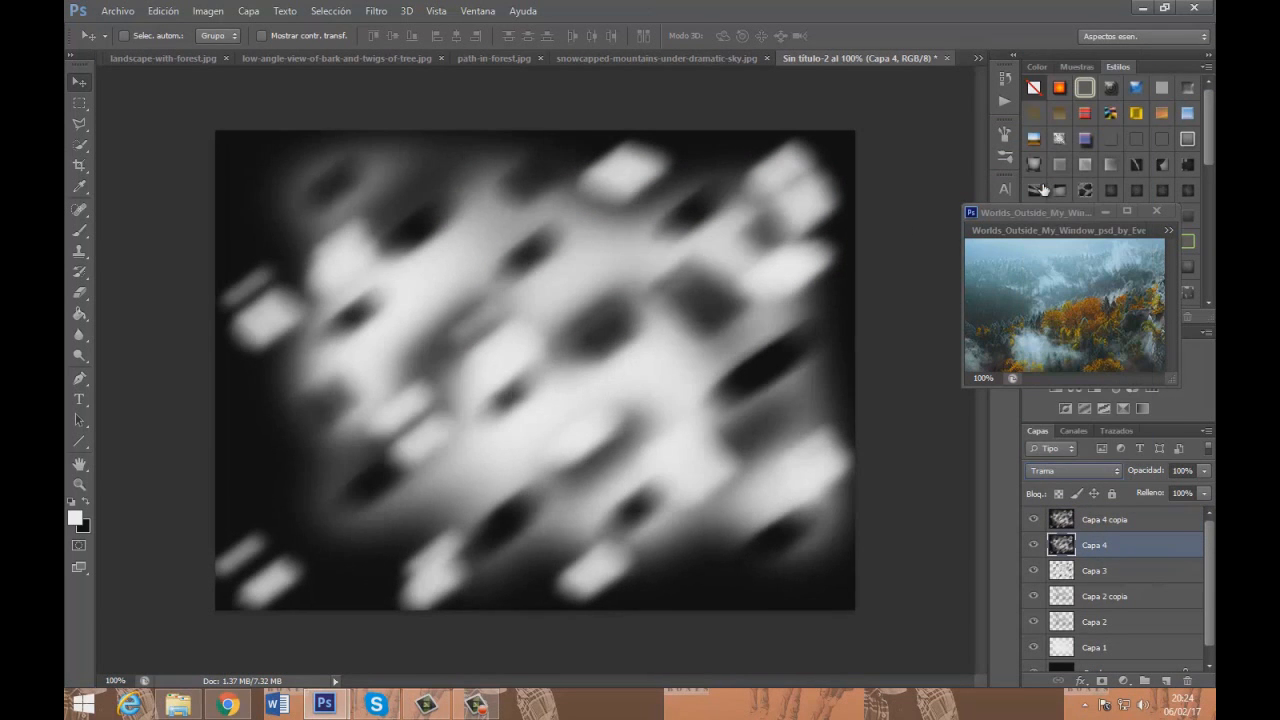
{"action": "left_click", "coordinate": [1203, 478]}
{"action": "left_click_drag", "start_coordinate": [1162, 487], "coordinate": [1161, 488]}
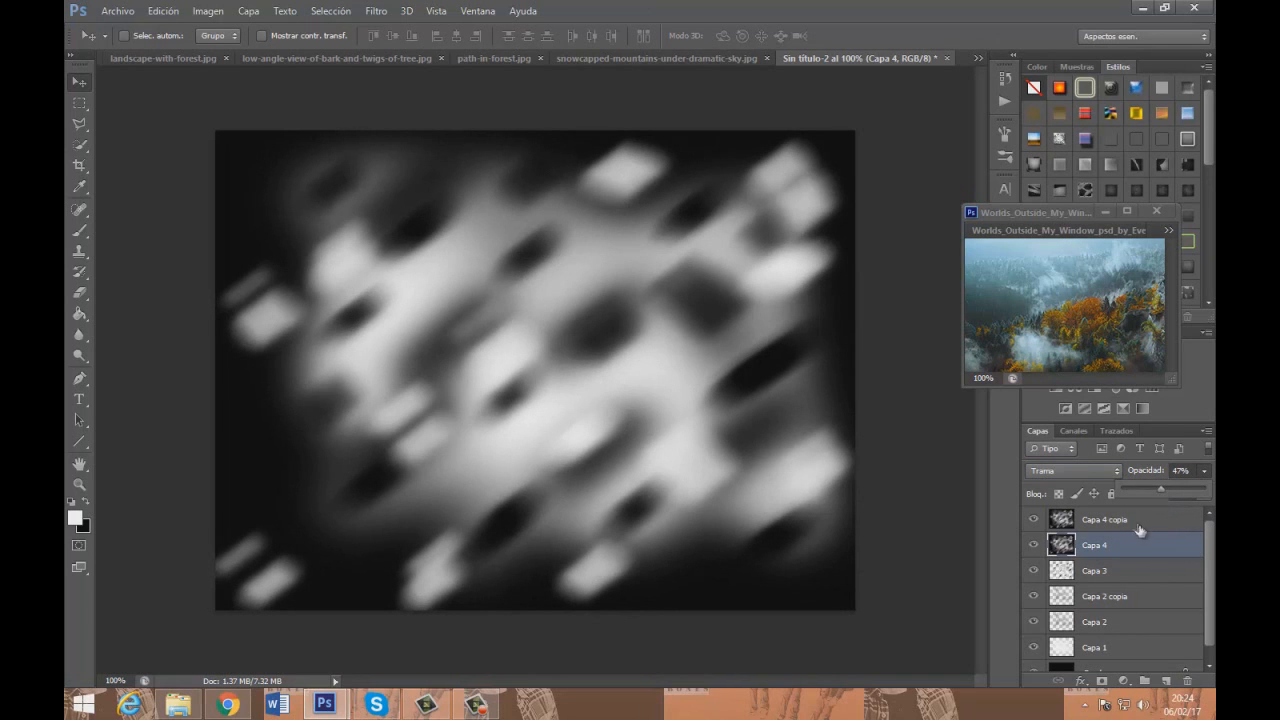
Add a new layer on top and paint white textured spots around the dark edges of the image
{"action": "left_click", "coordinate": [1132, 520]}
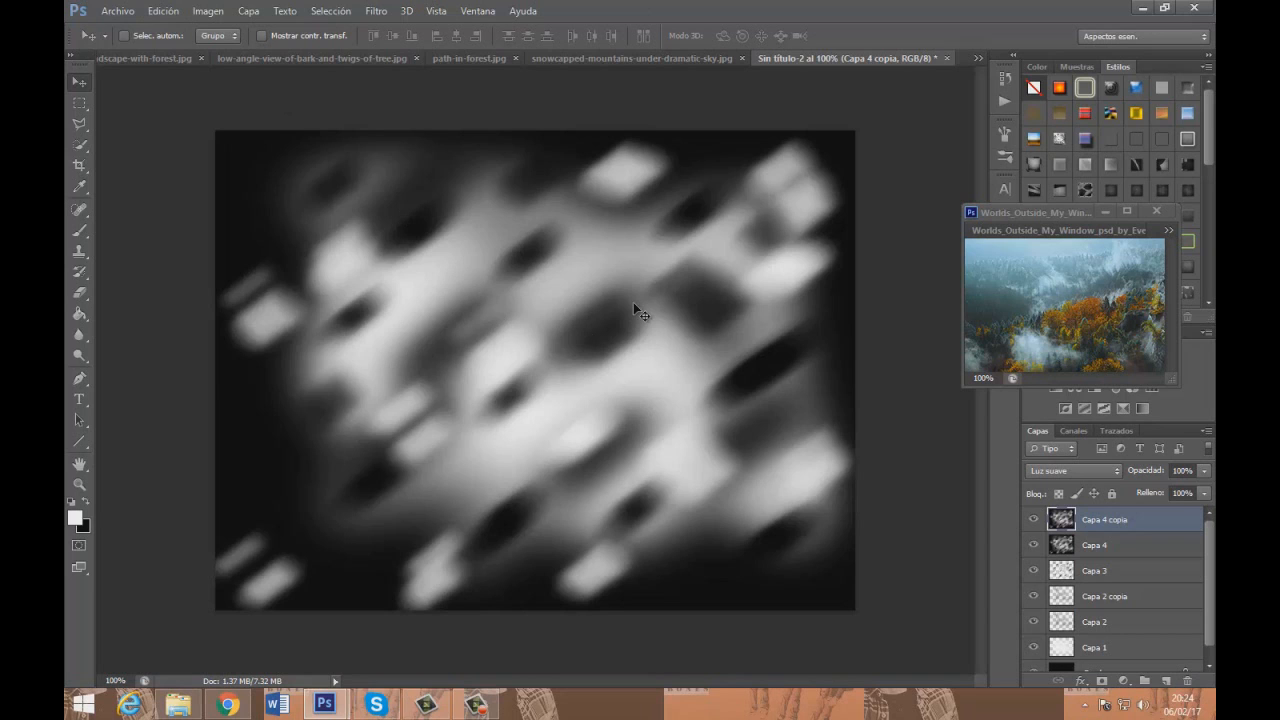
{"action": "left_click", "coordinate": [1165, 681]}
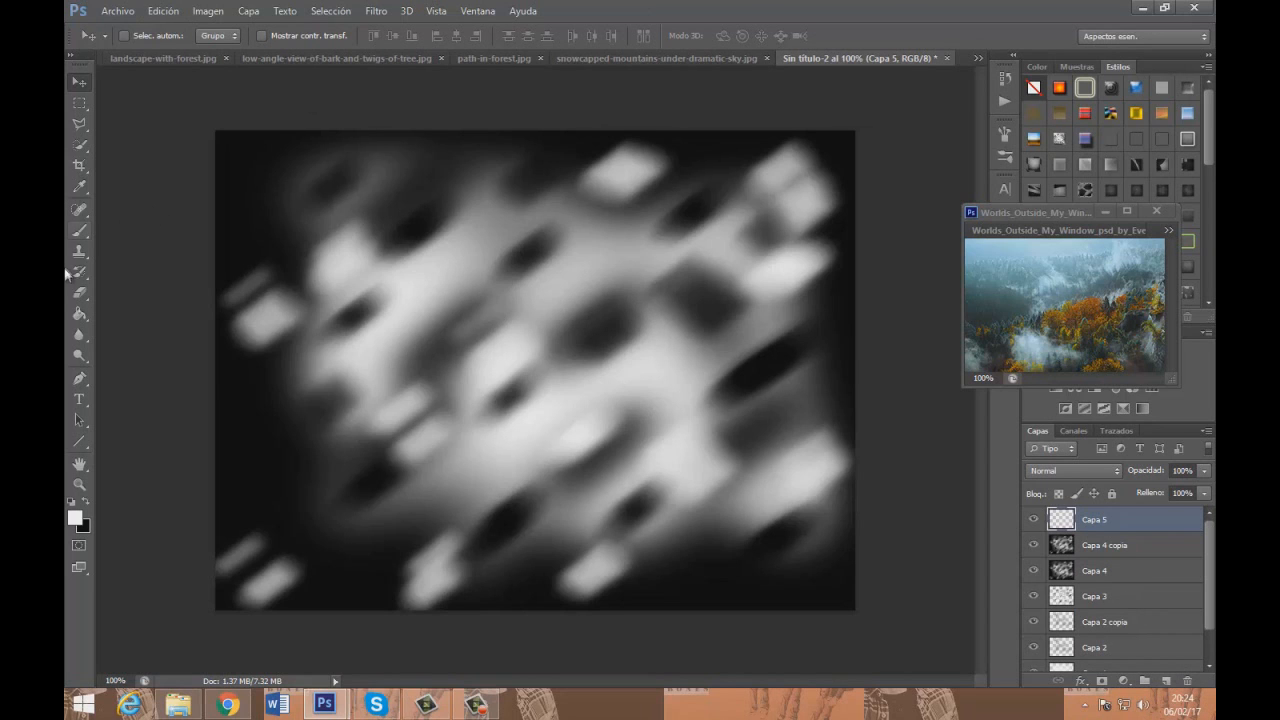
{"action": "left_click", "coordinate": [79, 230]}
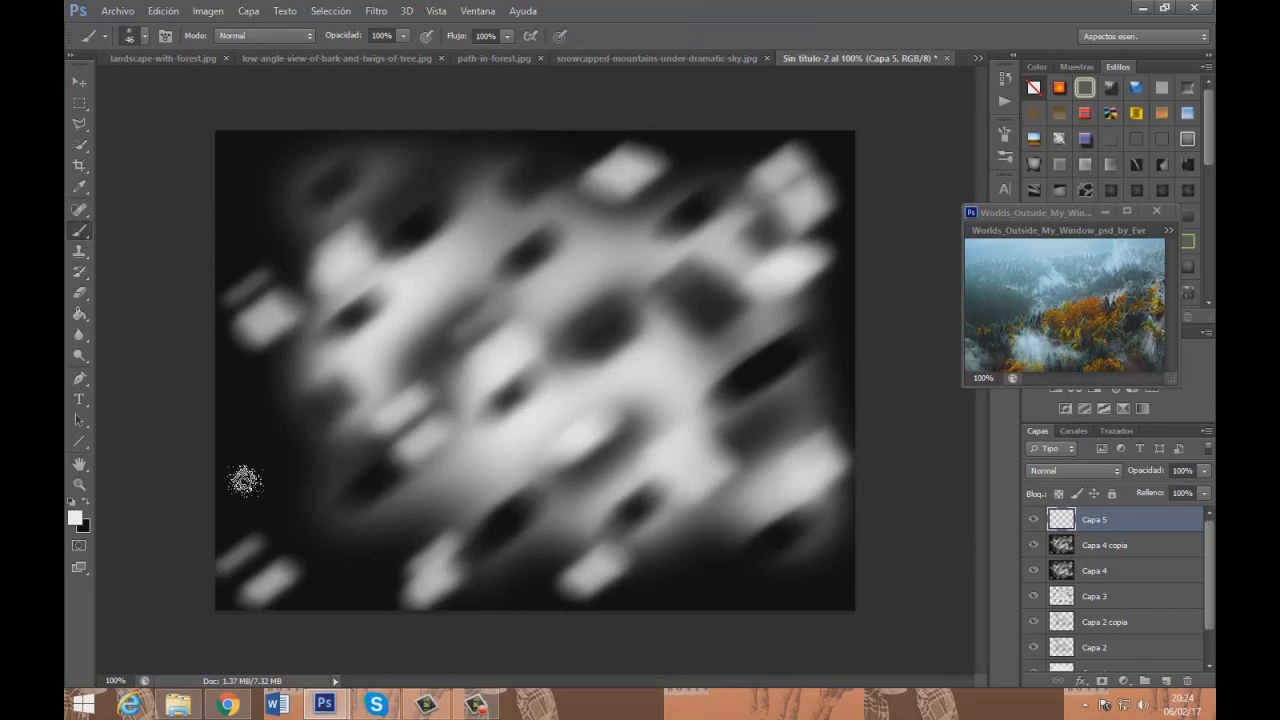
{"action": "left_click_drag", "start_coordinate": [251, 446], "coordinate": [265, 440]}
{"action": "left_click_drag", "start_coordinate": [271, 194], "coordinate": [280, 202]}
{"action": "left_click_drag", "start_coordinate": [763, 587], "coordinate": [750, 588]}
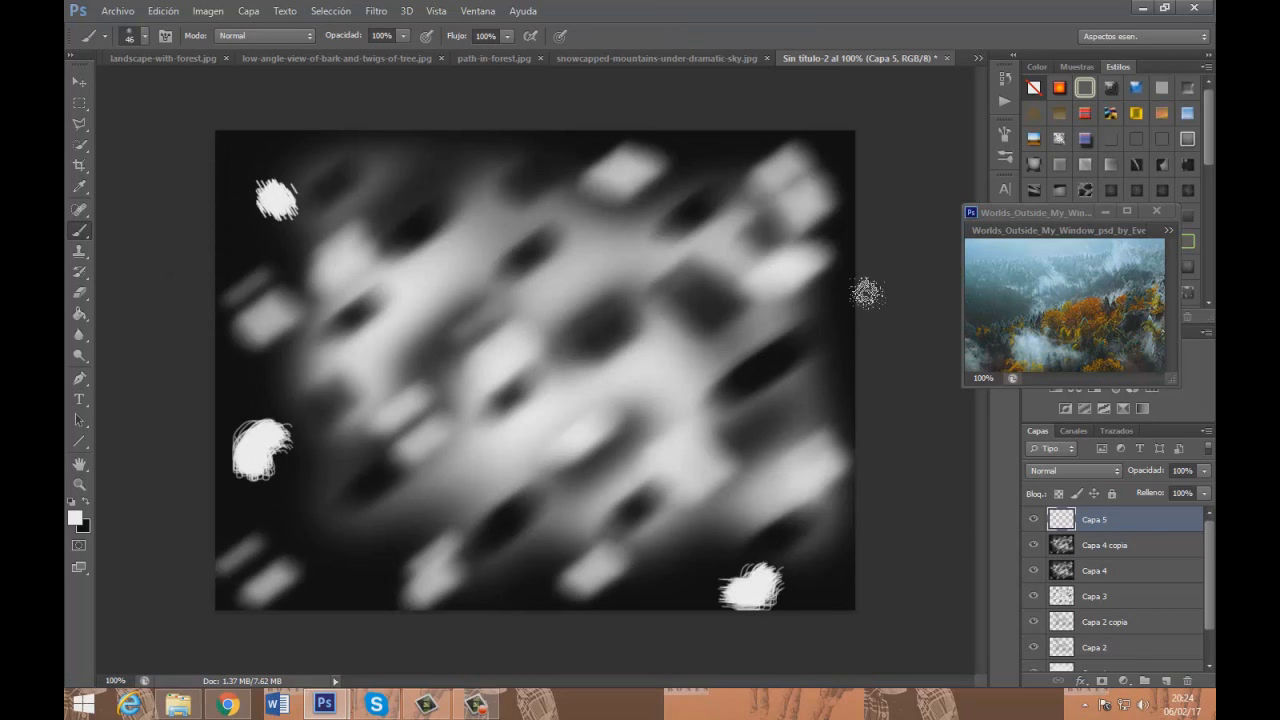
{"action": "left_click_drag", "start_coordinate": [849, 297], "coordinate": [838, 305]}
{"action": "left_click_drag", "start_coordinate": [718, 137], "coordinate": [728, 142]}
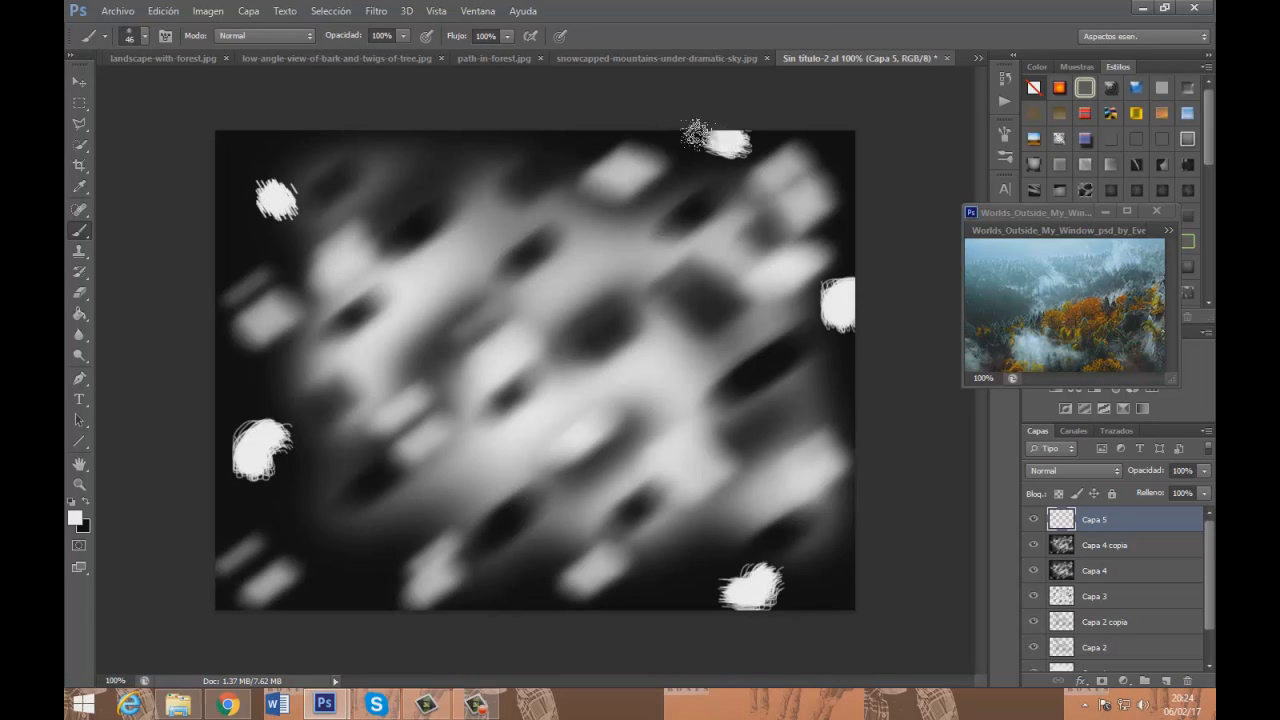
{"action": "left_click_drag", "start_coordinate": [566, 132], "coordinate": [576, 148]}
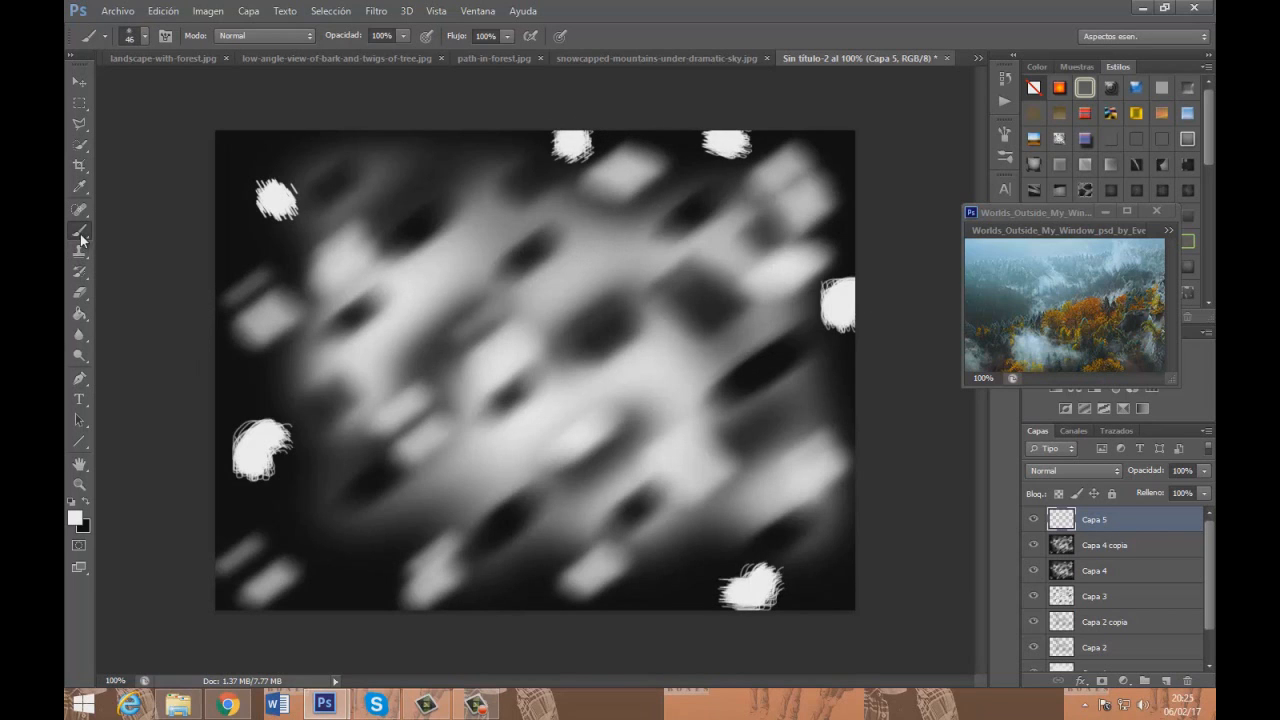
Switch to black and paint textured blotches over the light areas of the same layer
{"action": "left_click", "coordinate": [86, 502]}
{"action": "mouse_move", "coordinate": [423, 326]}
{"action": "left_mouse_down"}
{"action": "mouse_move", "coordinate": [434, 361]}
{"action": "mouse_move", "coordinate": [405, 372]}
{"action": "left_mouse_up"}
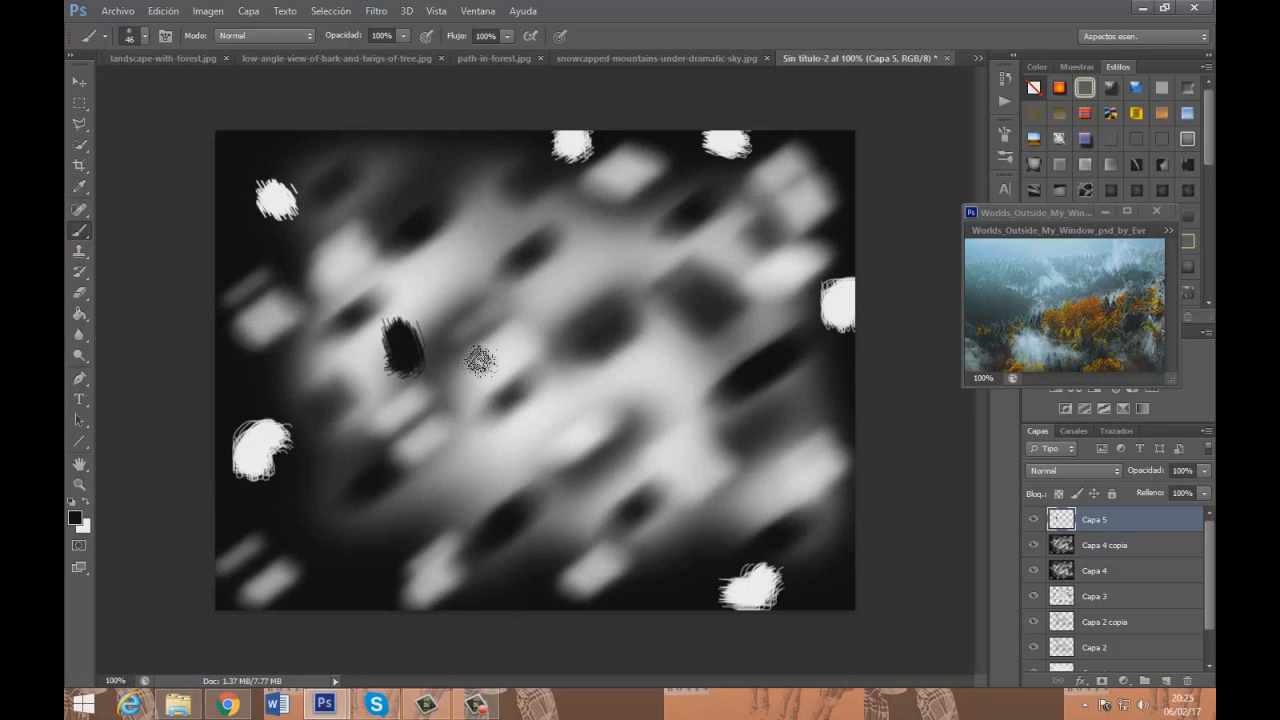
{"action": "left_click_drag", "start_coordinate": [520, 368], "coordinate": [565, 322]}
{"action": "mouse_move", "coordinate": [705, 258]}
{"action": "left_mouse_down"}
{"action": "mouse_move", "coordinate": [700, 243]}
{"action": "mouse_move", "coordinate": [712, 228]}
{"action": "mouse_move", "coordinate": [722, 236]}
{"action": "left_mouse_up"}
{"action": "left_click_drag", "start_coordinate": [647, 495], "coordinate": [690, 470]}
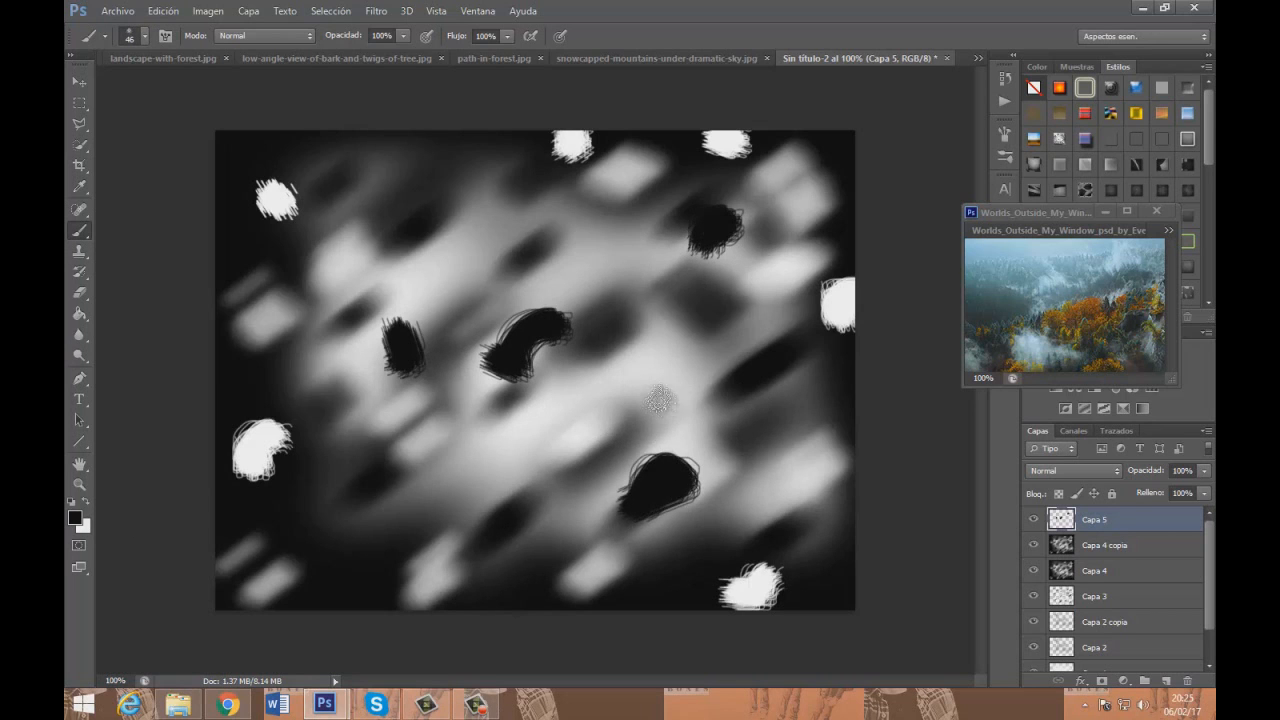
{"action": "mouse_move", "coordinate": [686, 362]}
{"action": "left_mouse_down"}
{"action": "mouse_move", "coordinate": [690, 350]}
{"action": "mouse_move", "coordinate": [672, 368]}
{"action": "left_mouse_up"}
{"action": "left_click_drag", "start_coordinate": [494, 194], "coordinate": [480, 208]}
{"action": "mouse_move", "coordinate": [418, 510]}
{"action": "left_mouse_down"}
{"action": "mouse_move", "coordinate": [445, 474]}
{"action": "mouse_move", "coordinate": [486, 466]}
{"action": "left_mouse_up"}
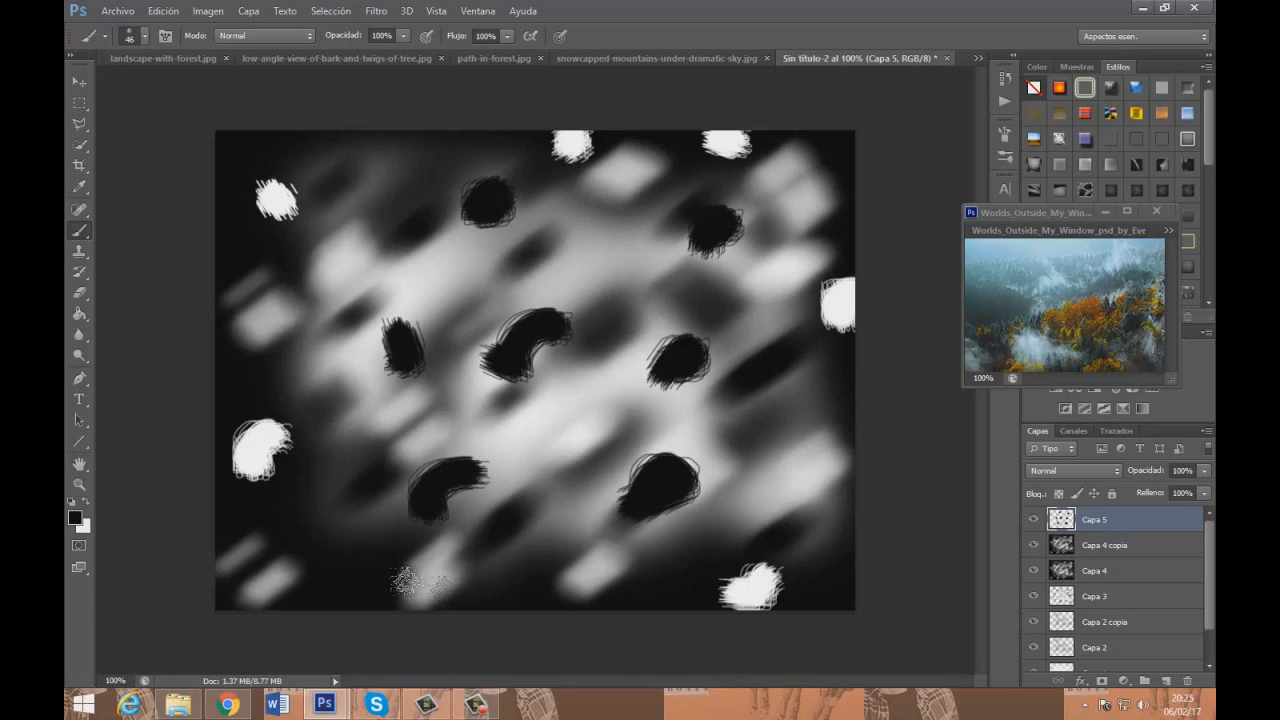
{"action": "left_click_drag", "start_coordinate": [428, 575], "coordinate": [418, 592]}
Paint more white blotches along the dark edges and corners, plus one black spot just below the image centre
{"action": "left_click", "coordinate": [86, 502]}
{"action": "mouse_move", "coordinate": [285, 552]}
{"action": "left_mouse_down"}
{"action": "mouse_move", "coordinate": [300, 562]}
{"action": "mouse_move", "coordinate": [325, 545]}
{"action": "mouse_move", "coordinate": [310, 525]}
{"action": "left_mouse_up"}
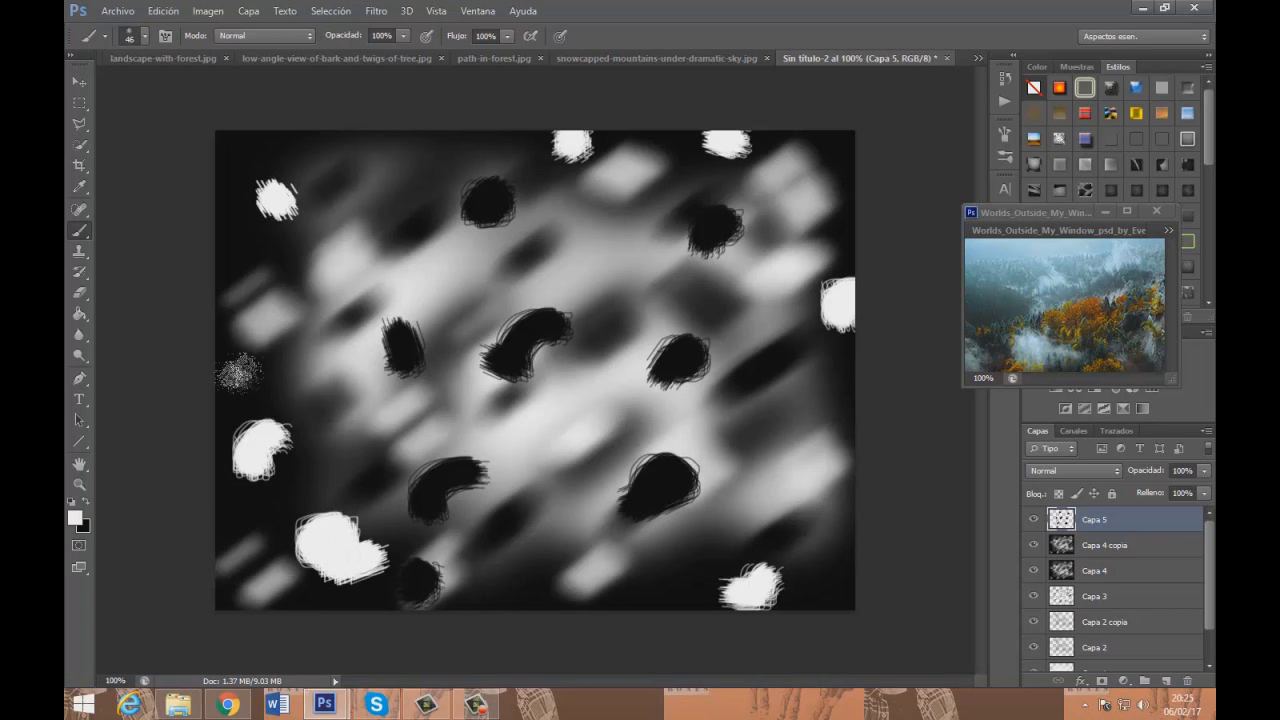
{"action": "left_click_drag", "start_coordinate": [231, 371], "coordinate": [245, 375]}
{"action": "left_click_drag", "start_coordinate": [223, 143], "coordinate": [290, 135]}
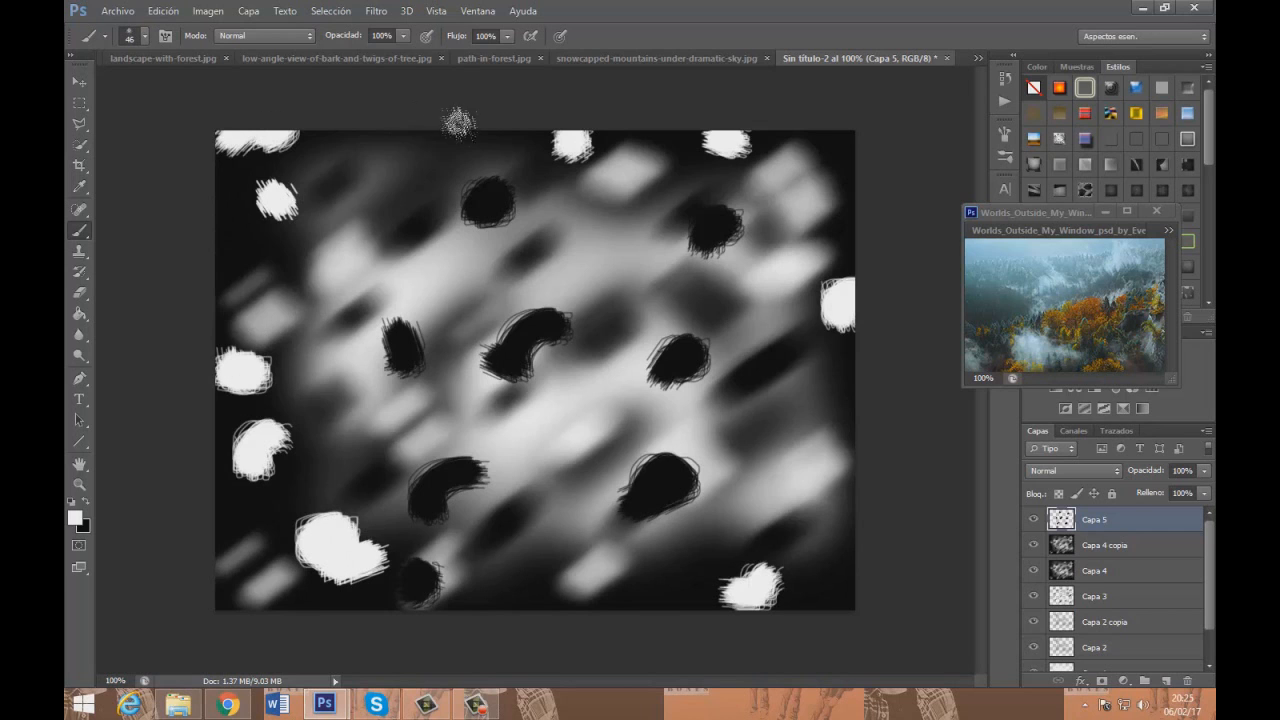
{"action": "left_click_drag", "start_coordinate": [440, 132], "coordinate": [452, 148]}
{"action": "left_click_drag", "start_coordinate": [830, 142], "coordinate": [846, 134]}
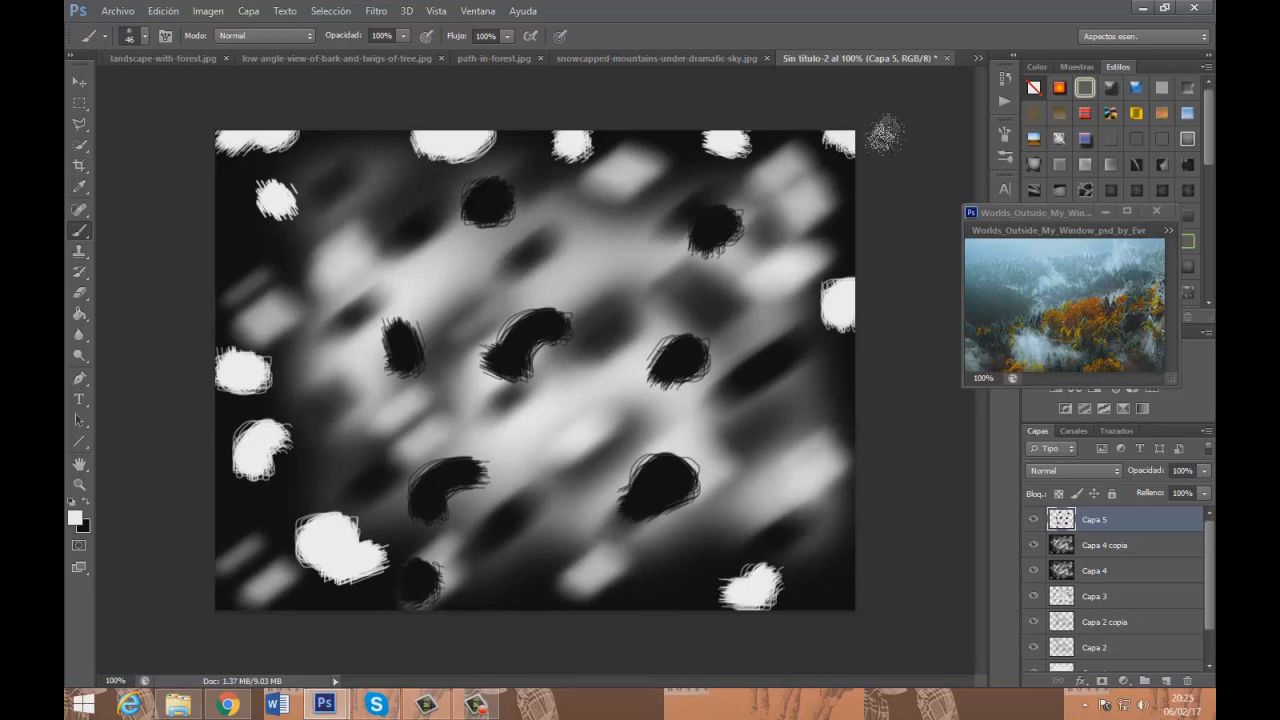
{"action": "left_click", "coordinate": [85, 502]}
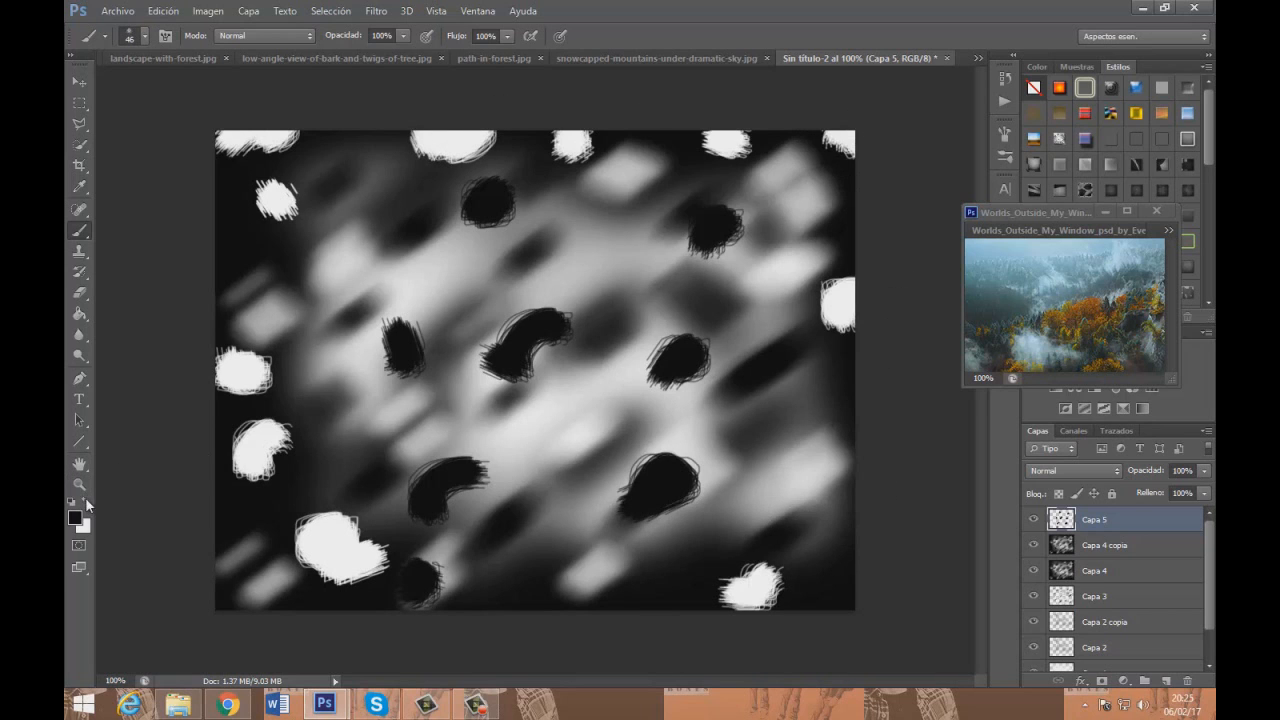
{"action": "left_click_drag", "start_coordinate": [601, 420], "coordinate": [580, 428]}
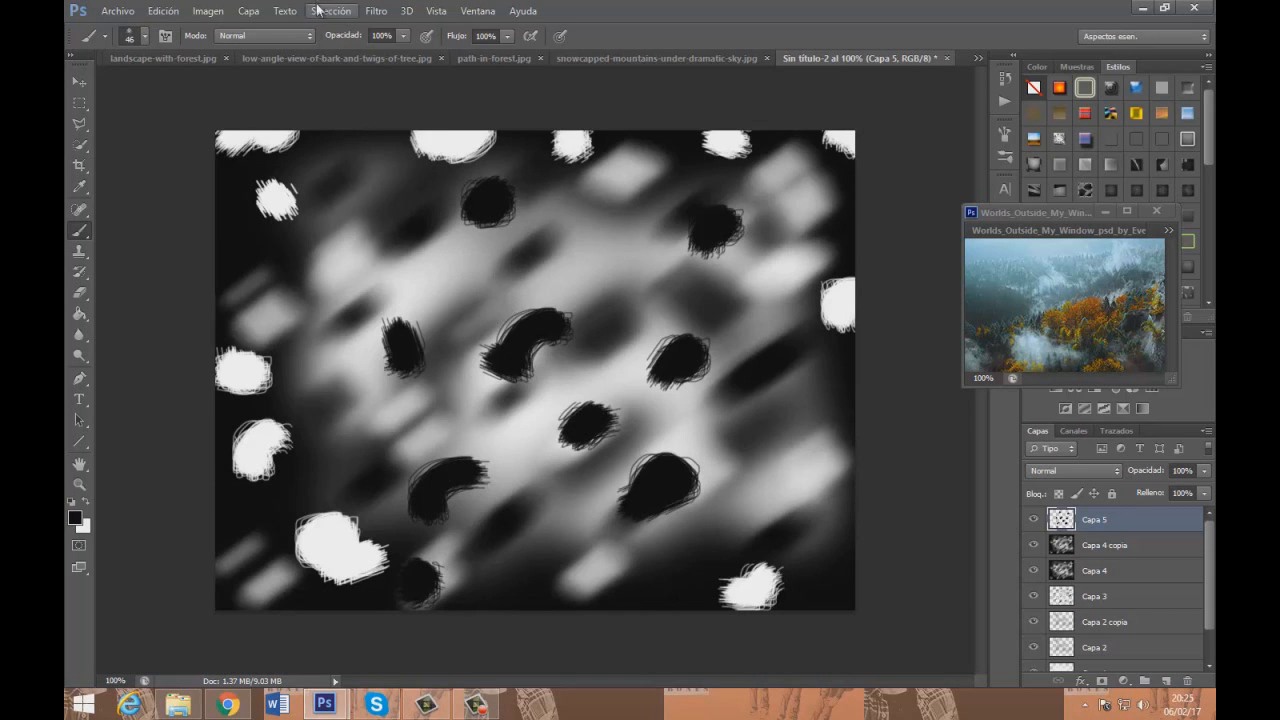
Apply a motion blur to the newly painted spots layer with a 37° angle and a distance of 128 pixels
{"action": "left_click", "coordinate": [376, 11]}
{"action": "mouse_move", "coordinate": [542, 178]}
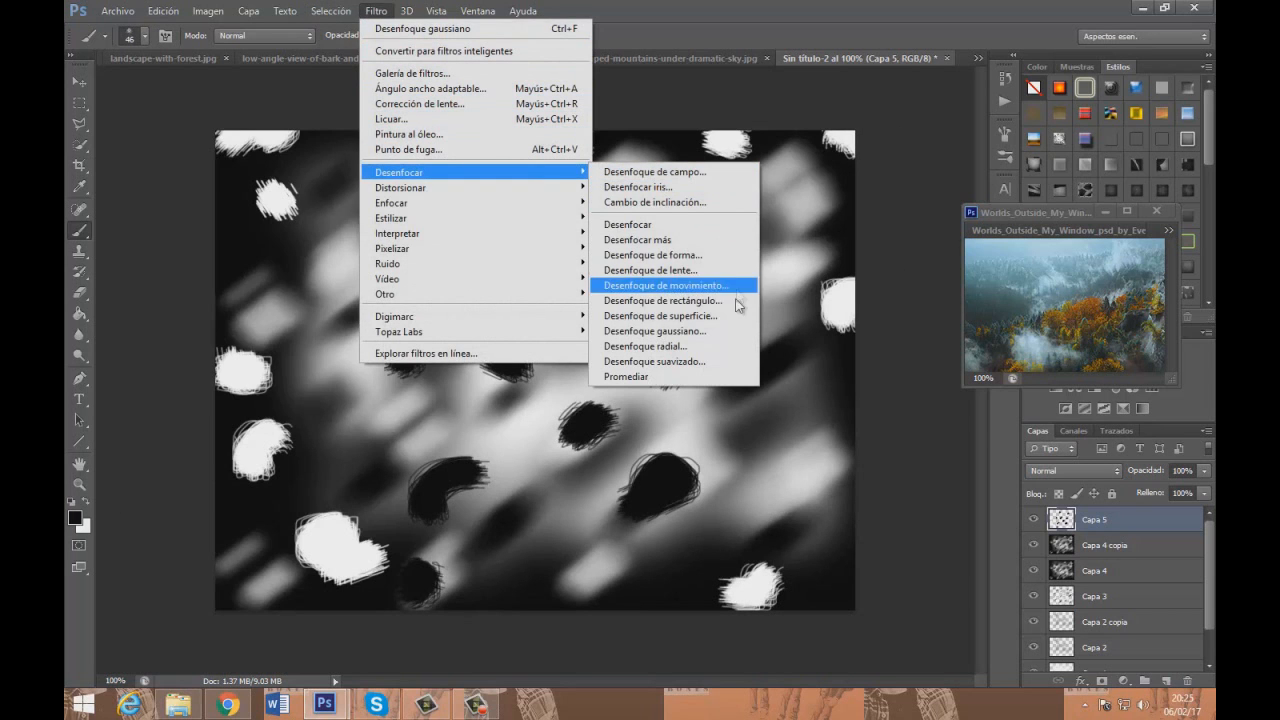
{"action": "left_click", "coordinate": [665, 286]}
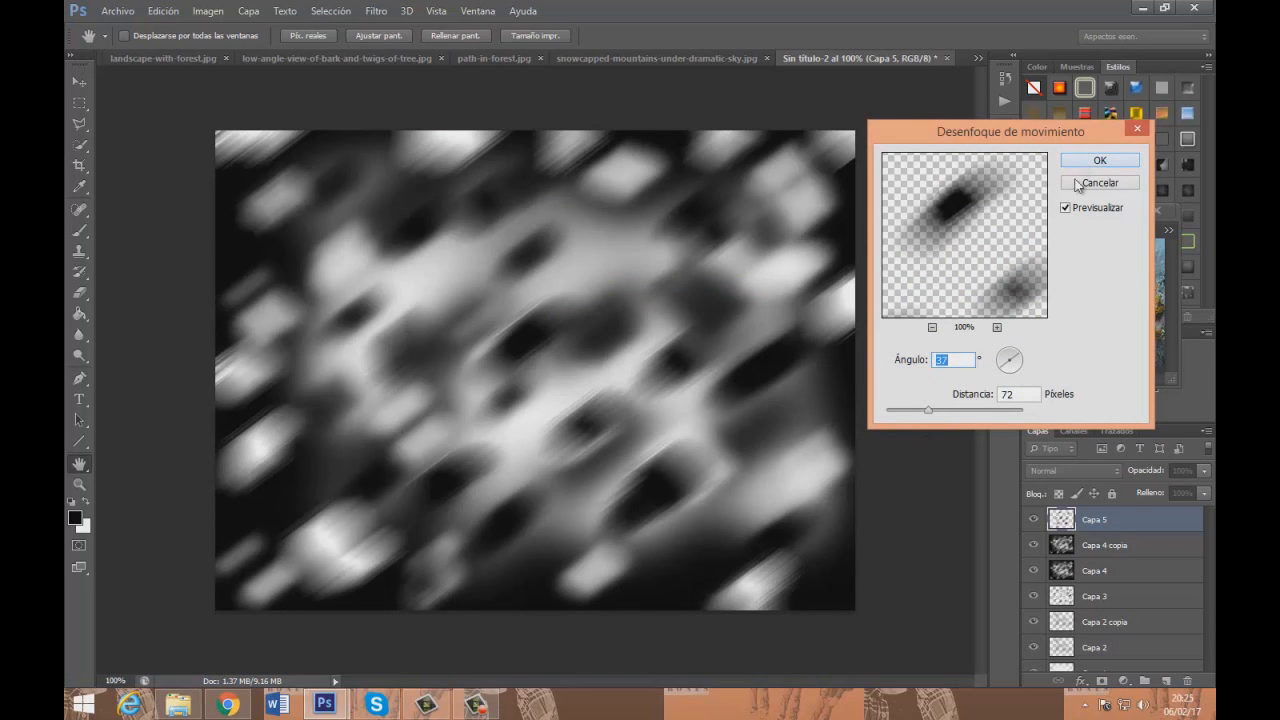
{"action": "left_click_drag", "start_coordinate": [938, 408], "coordinate": [940, 412]}
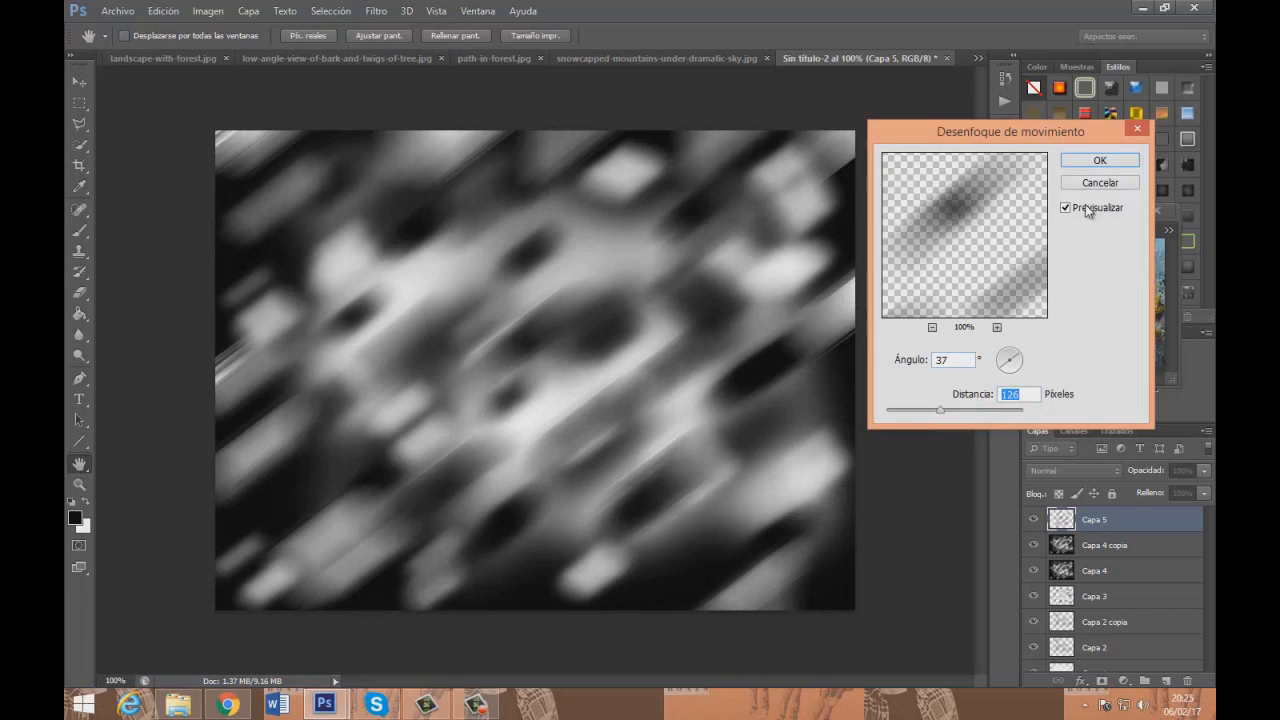
{"action": "left_click", "coordinate": [1097, 161]}
Soften the same spots layer with a Gaussian blur of 2.1 pixels radius
{"action": "left_click", "coordinate": [376, 10]}
{"action": "mouse_move", "coordinate": [488, 188]}
{"action": "mouse_move", "coordinate": [562, 175]}
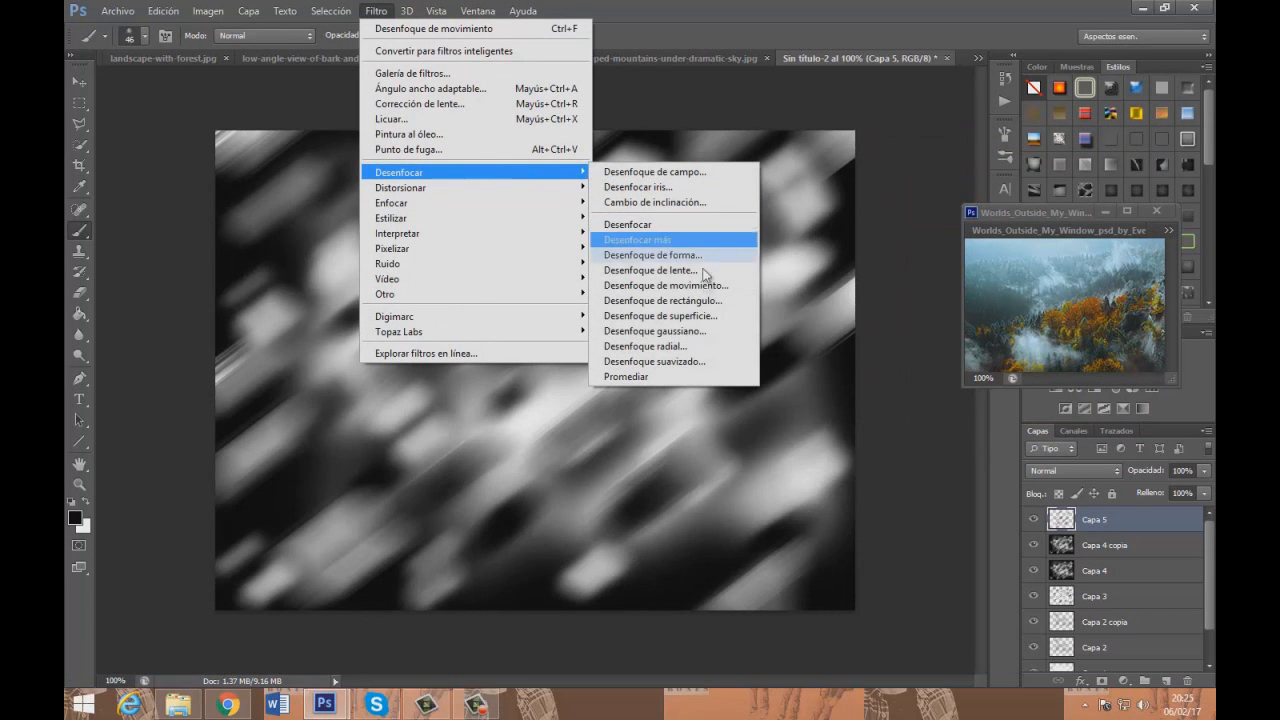
{"action": "left_click", "coordinate": [712, 331]}
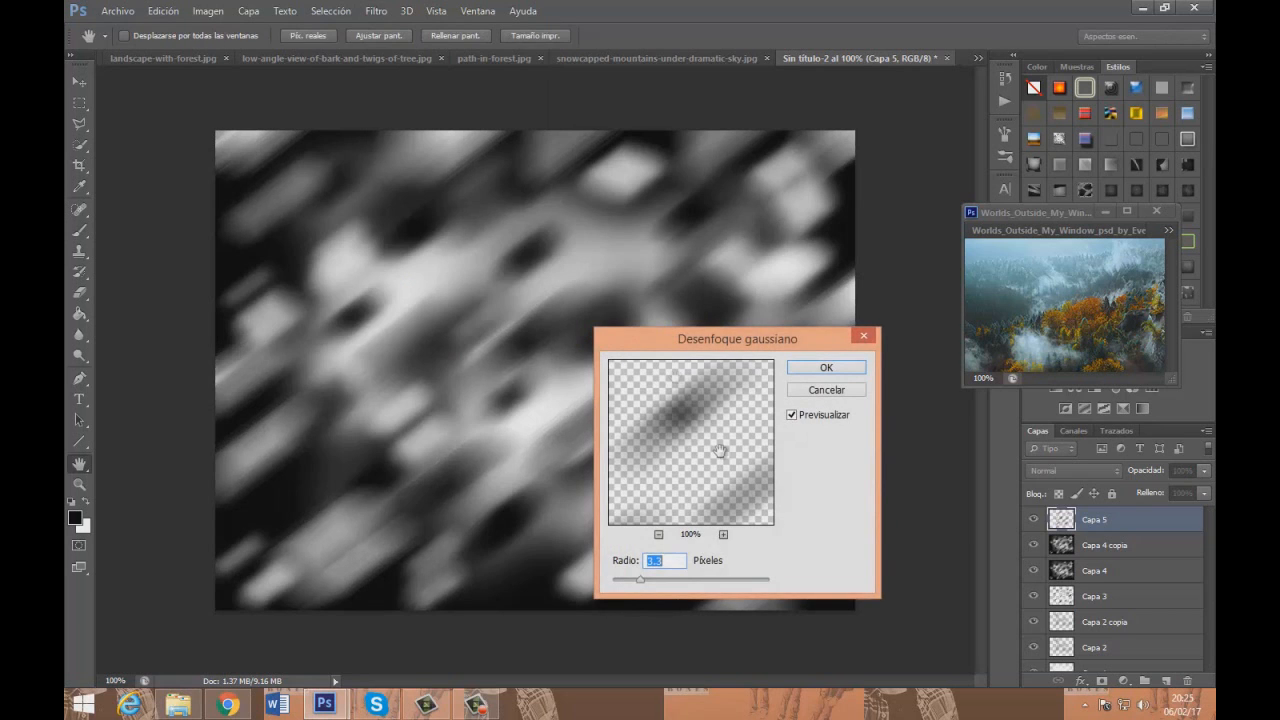
{"action": "left_click_drag", "start_coordinate": [666, 333], "coordinate": [883, 343]}
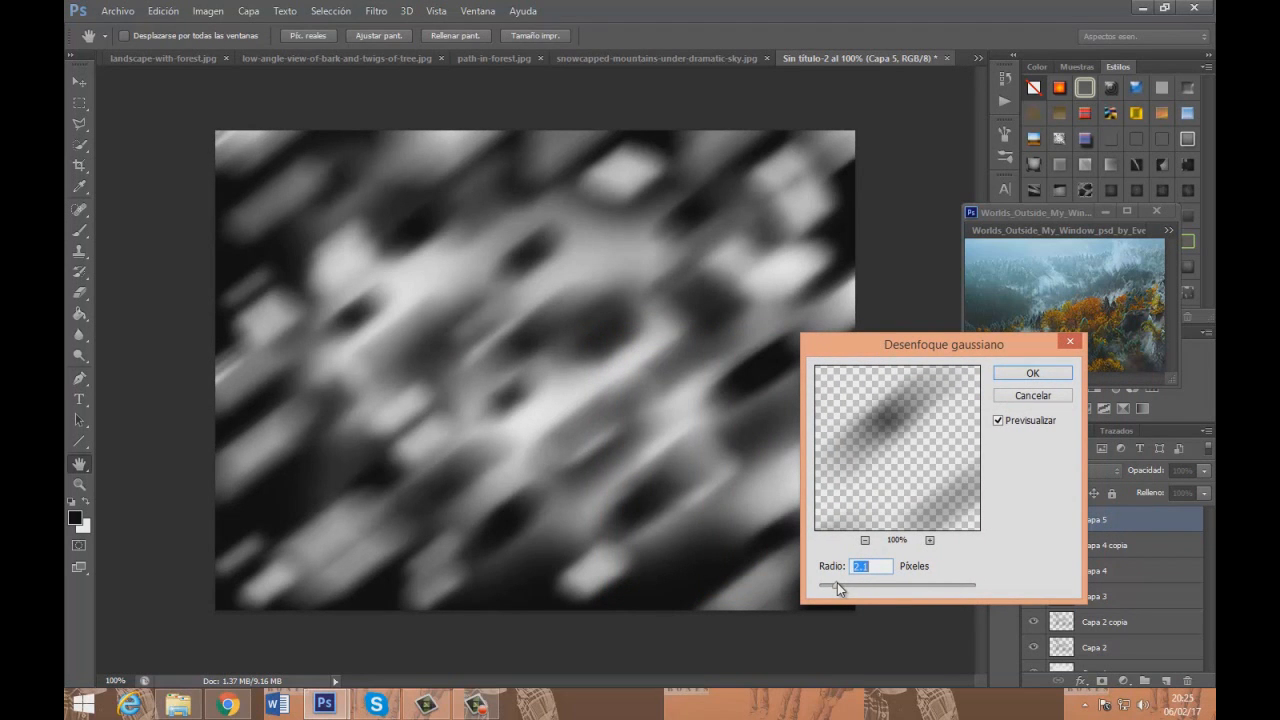
{"action": "left_click", "coordinate": [1032, 372]}
Flatten all layers of the second texture into a single background layer
{"action": "key", "text": "b"}
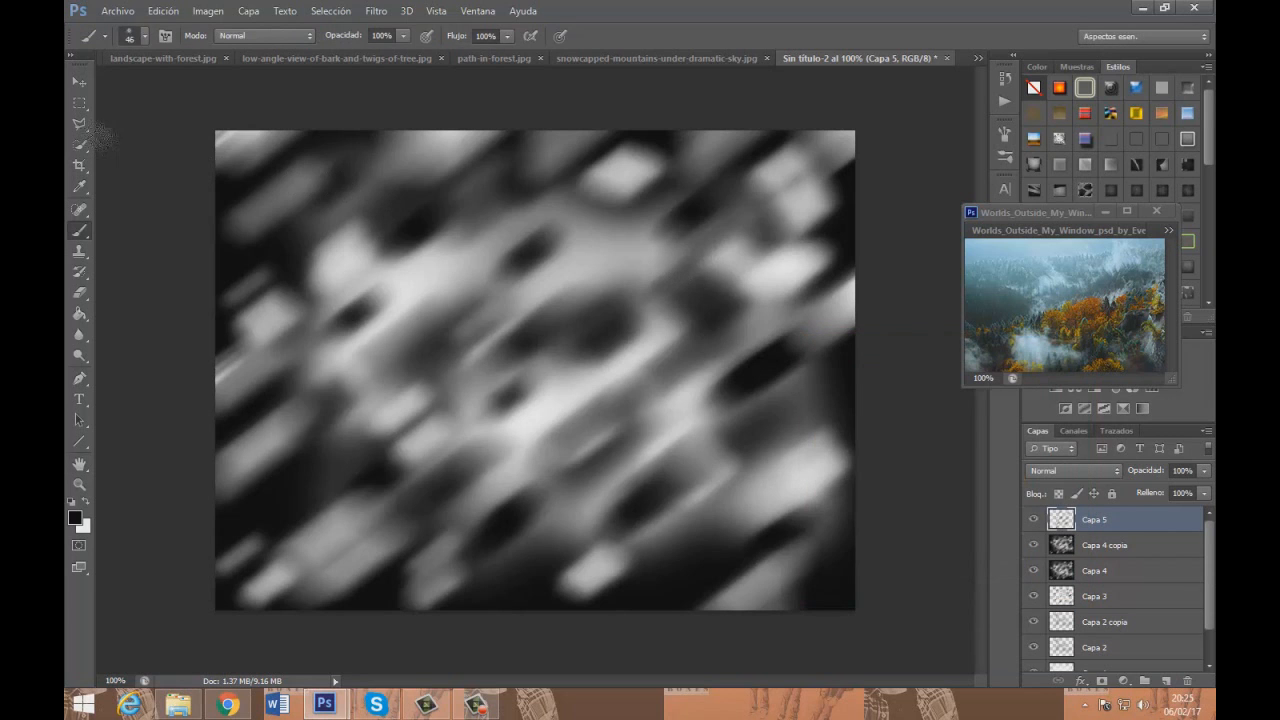
{"action": "left_click", "coordinate": [73, 78]}
{"action": "right_click", "coordinate": [1116, 519]}
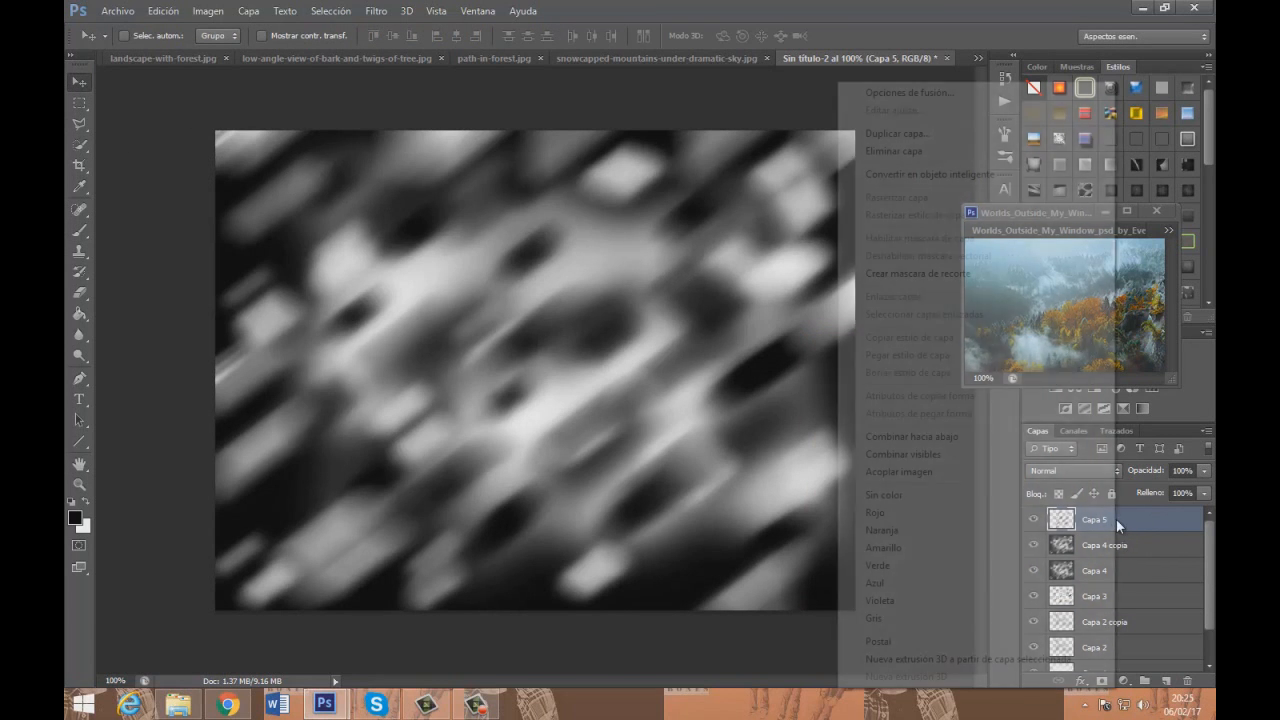
{"action": "left_click", "coordinate": [922, 472]}
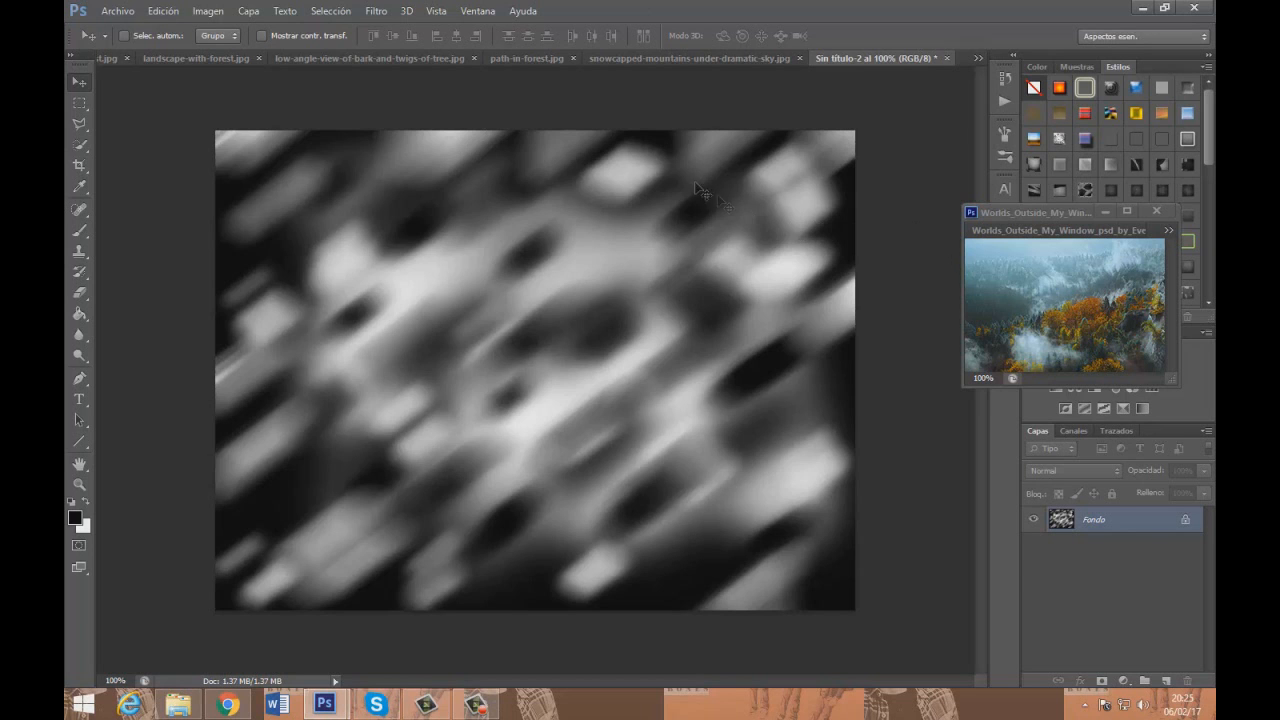
{"action": "left_click", "coordinate": [508, 58]}
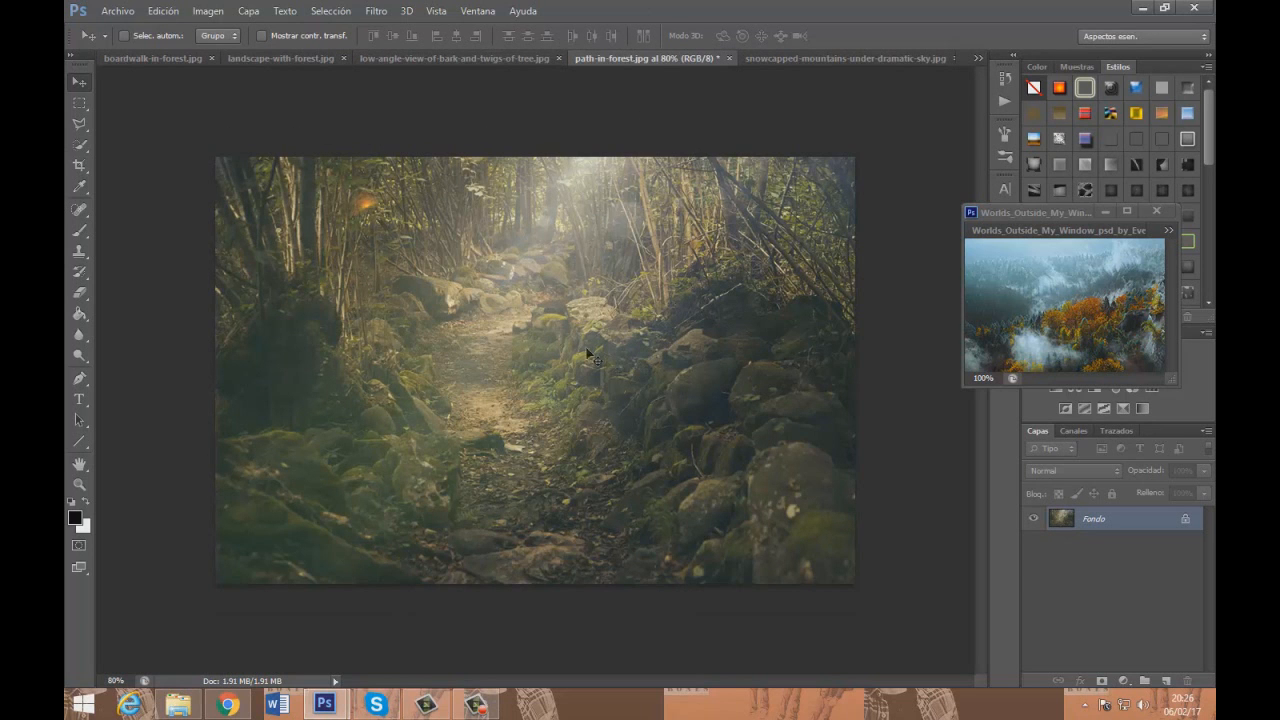
{"action": "left_click", "coordinate": [376, 12]}
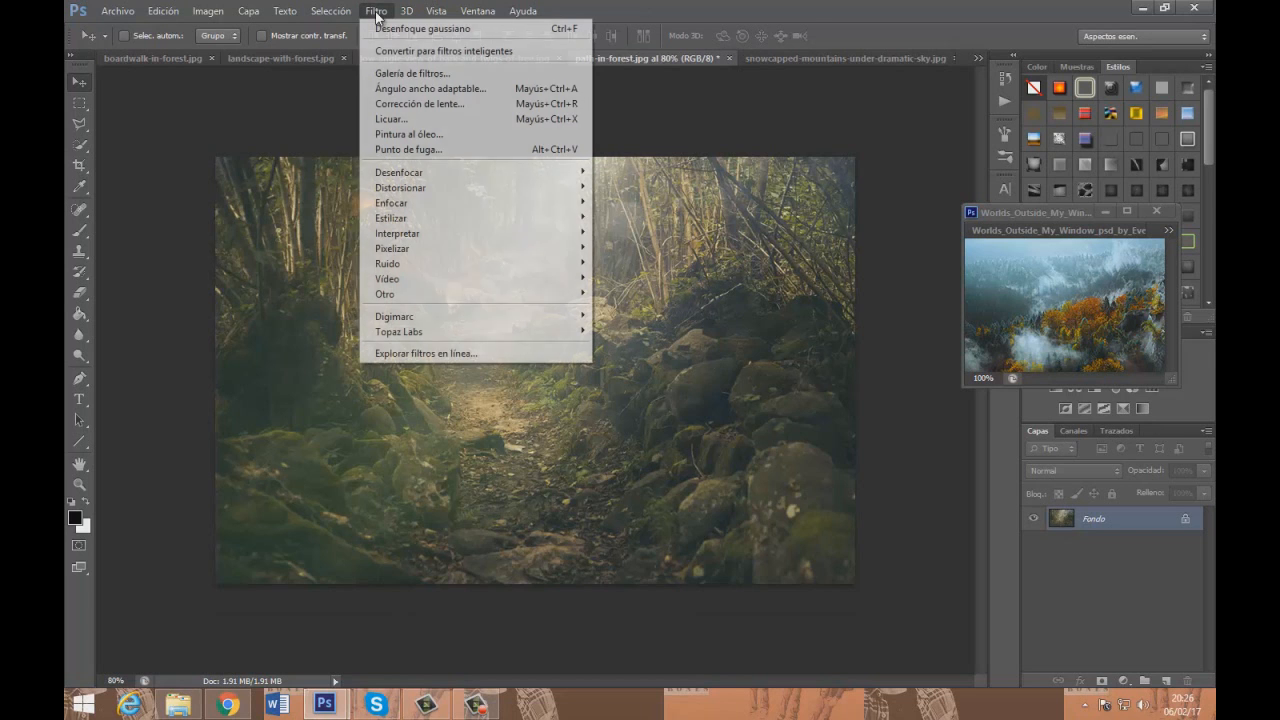
{"action": "left_click", "coordinate": [378, 12]}
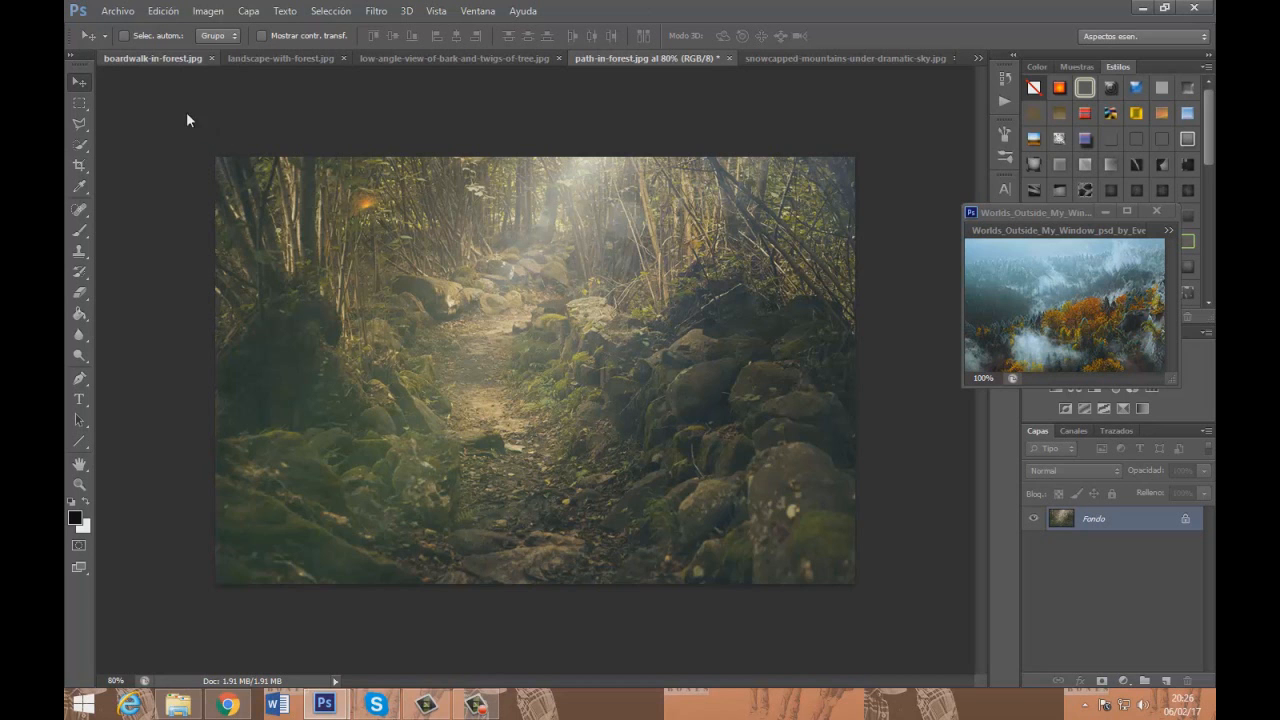
{"action": "left_click", "coordinate": [150, 58]}
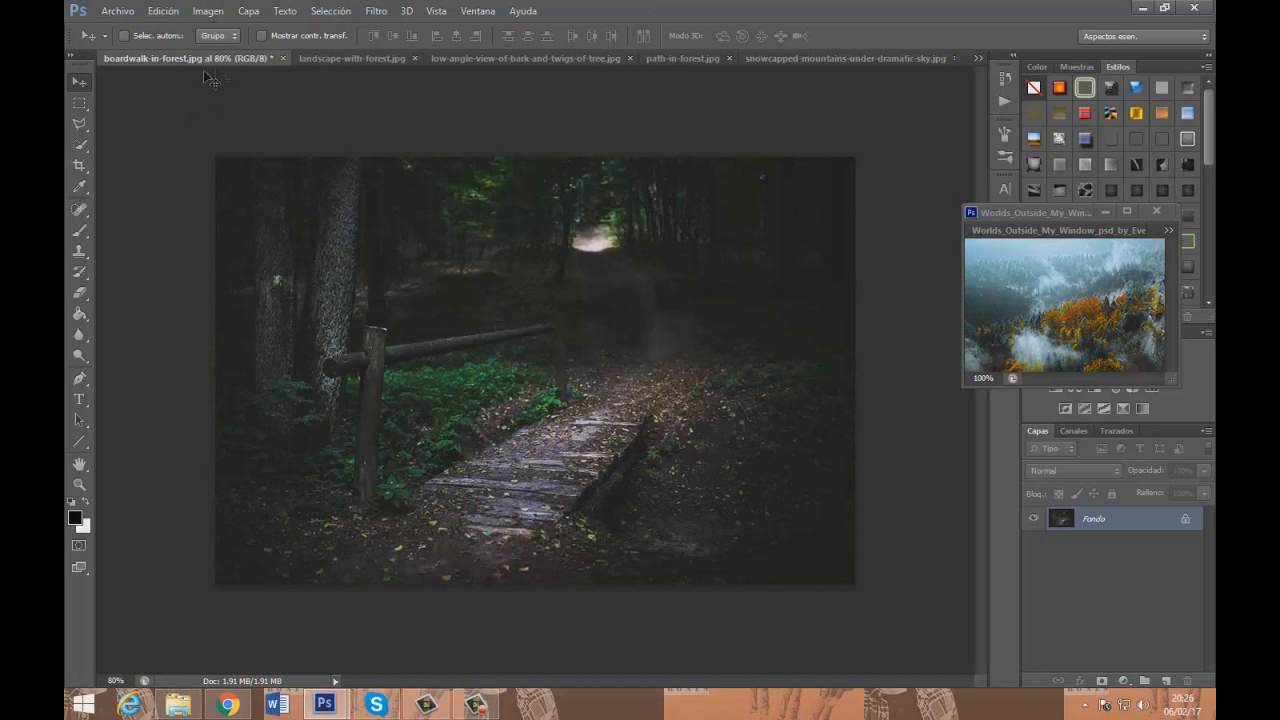
Create a new 800 x 600 px RGB document at 72 pixels per inch with a white background
{"action": "left_click", "coordinate": [120, 12]}
{"action": "left_click", "coordinate": [128, 28]}
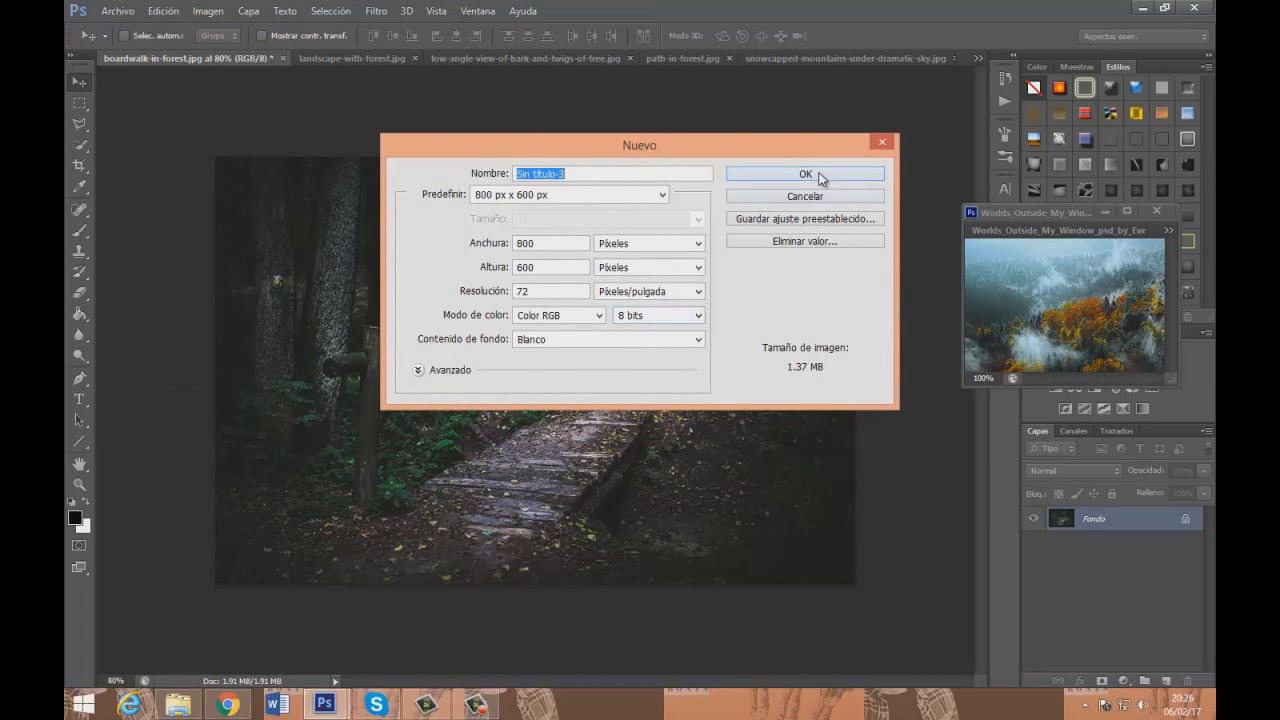
{"action": "left_click", "coordinate": [823, 175]}
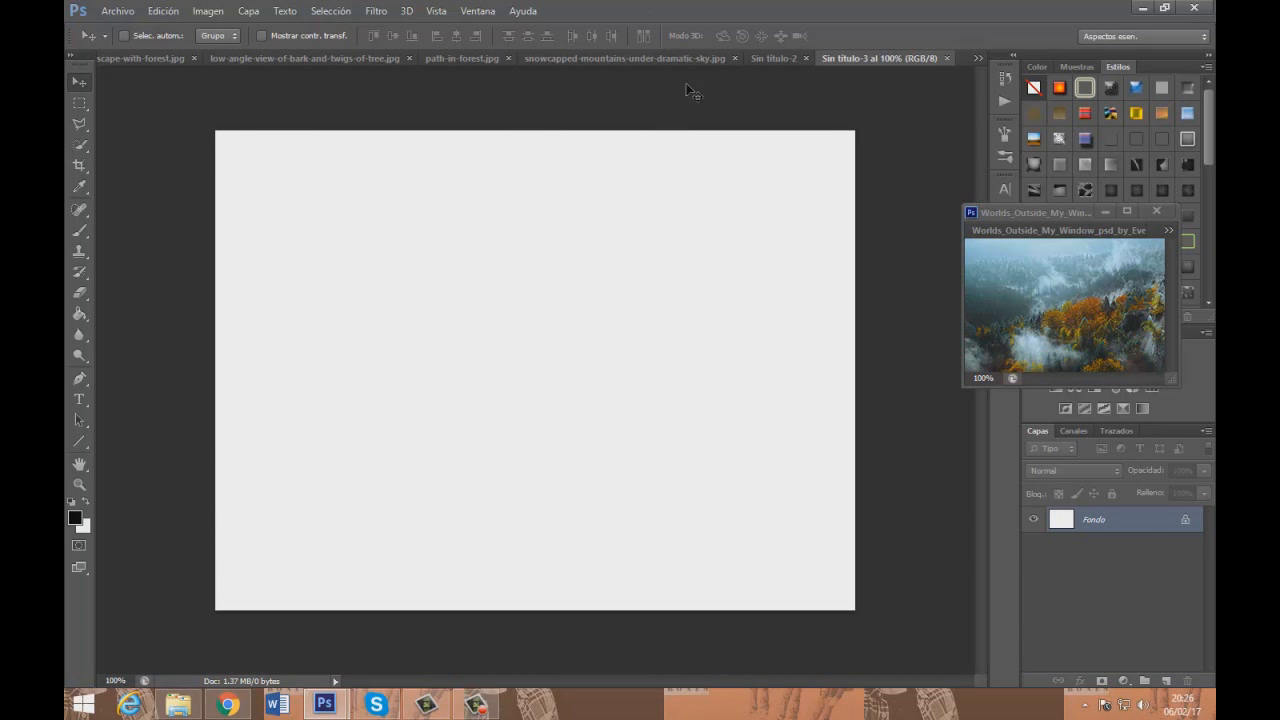
{"action": "left_click", "coordinate": [774, 58]}
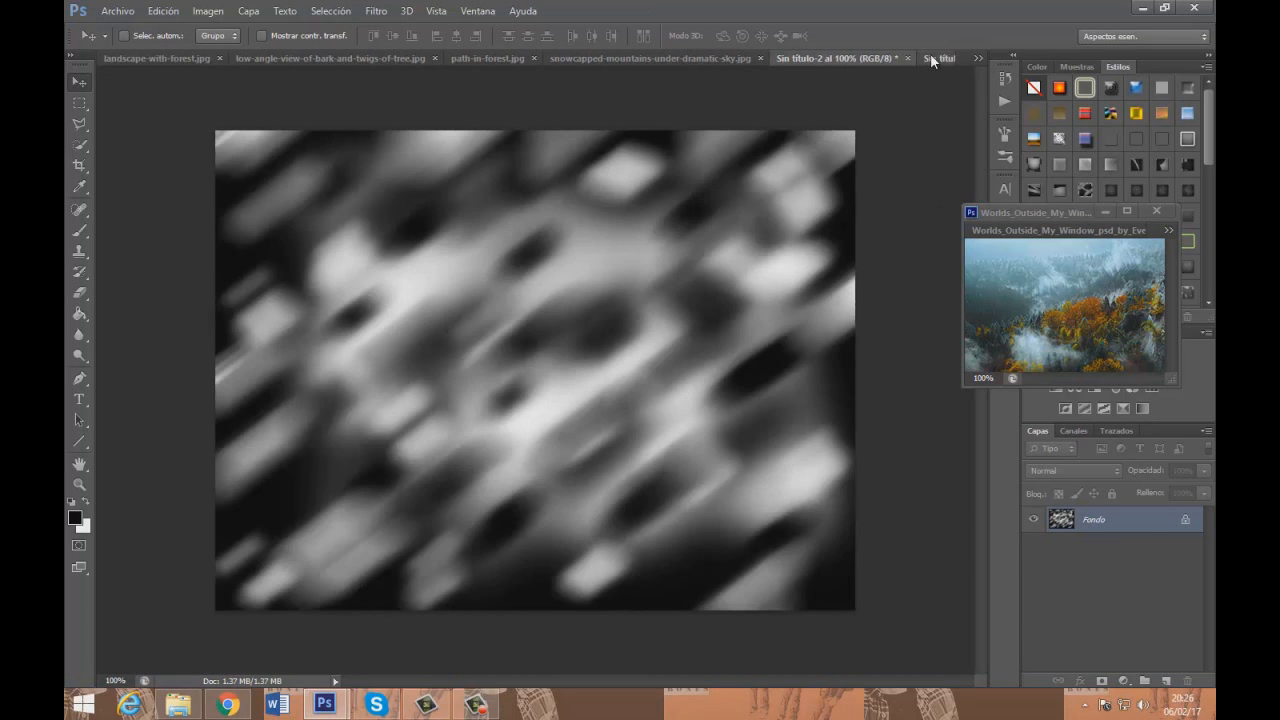
{"action": "left_click", "coordinate": [930, 57]}
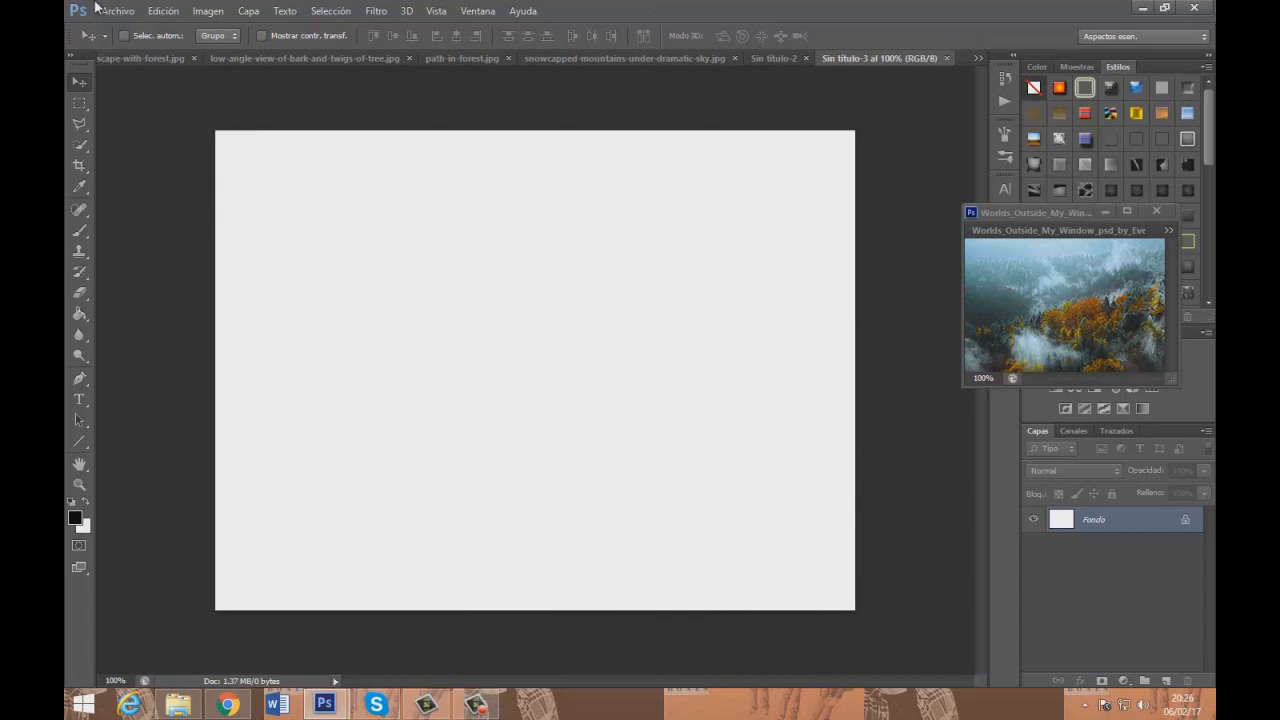
Copy the path-in-forest.jpg photo into the new document as a layer and close the source photo without saving
{"action": "left_click_drag", "start_coordinate": [465, 60], "coordinate": [486, 127]}
{"action": "left_click_drag", "start_coordinate": [372, 390], "coordinate": [320, 394]}
{"action": "left_click", "coordinate": [1030, 126]}
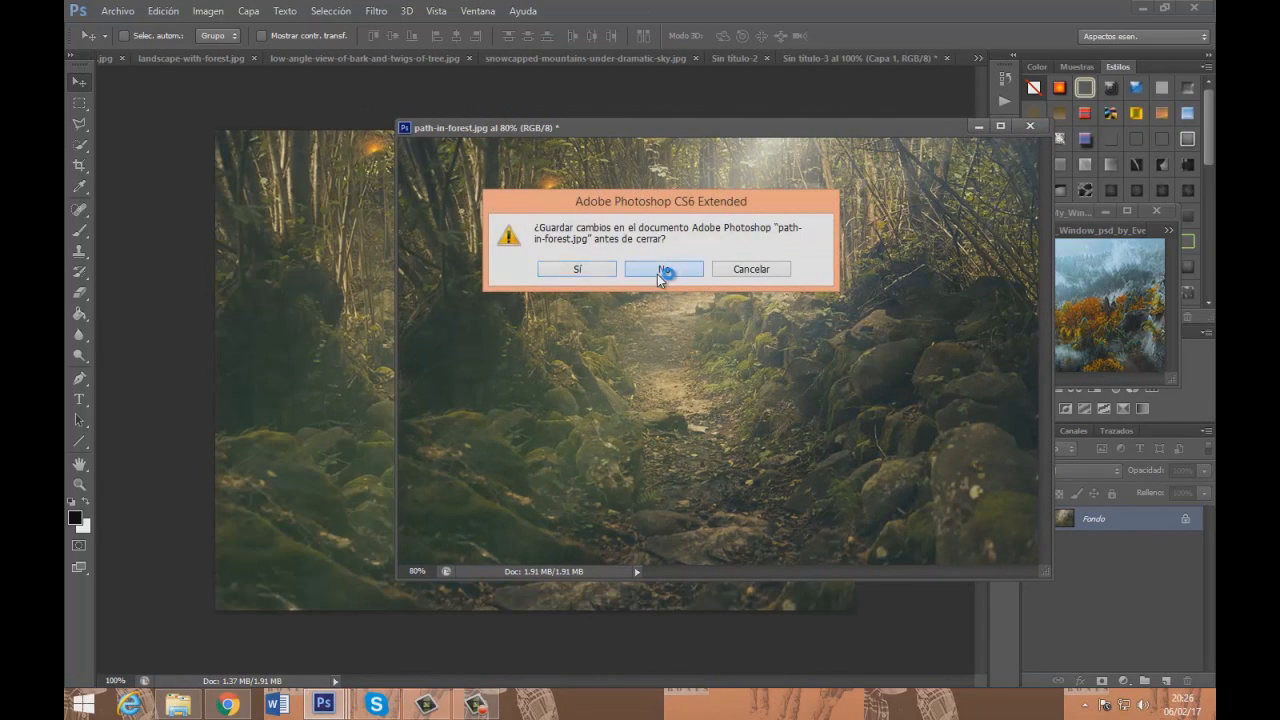
{"action": "left_click", "coordinate": [660, 270]}
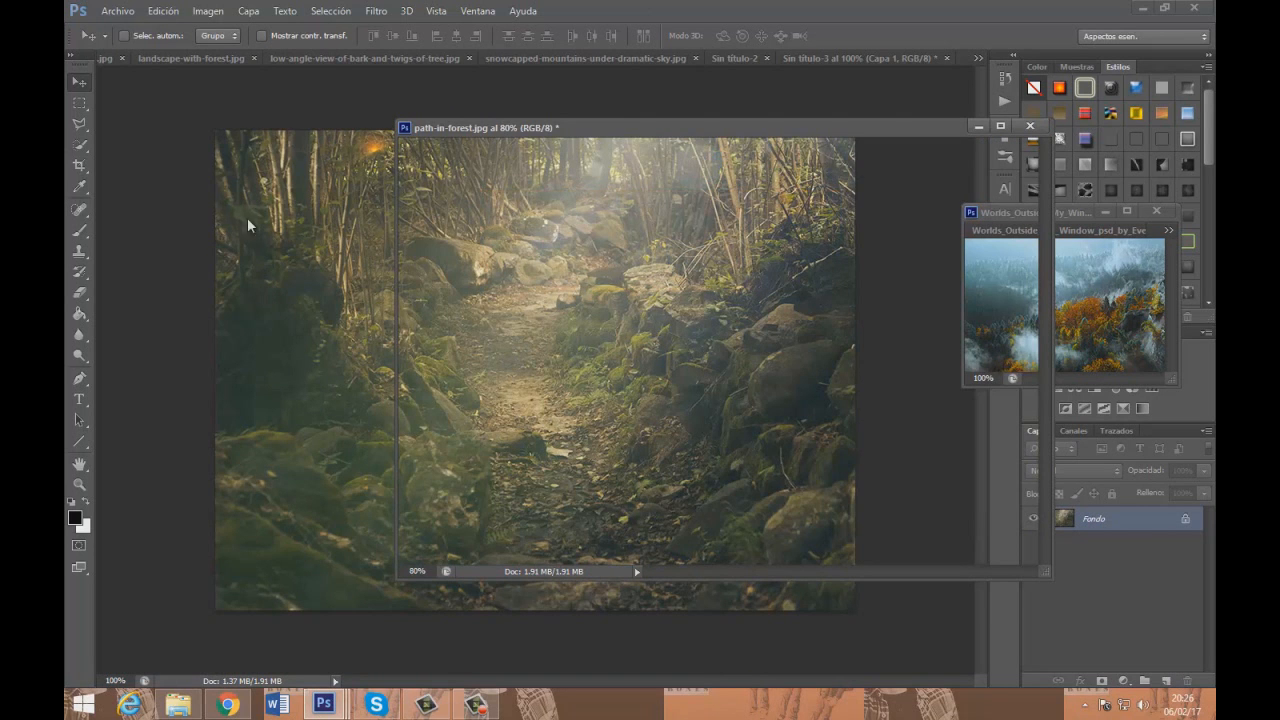
{"action": "left_click", "coordinate": [660, 226]}
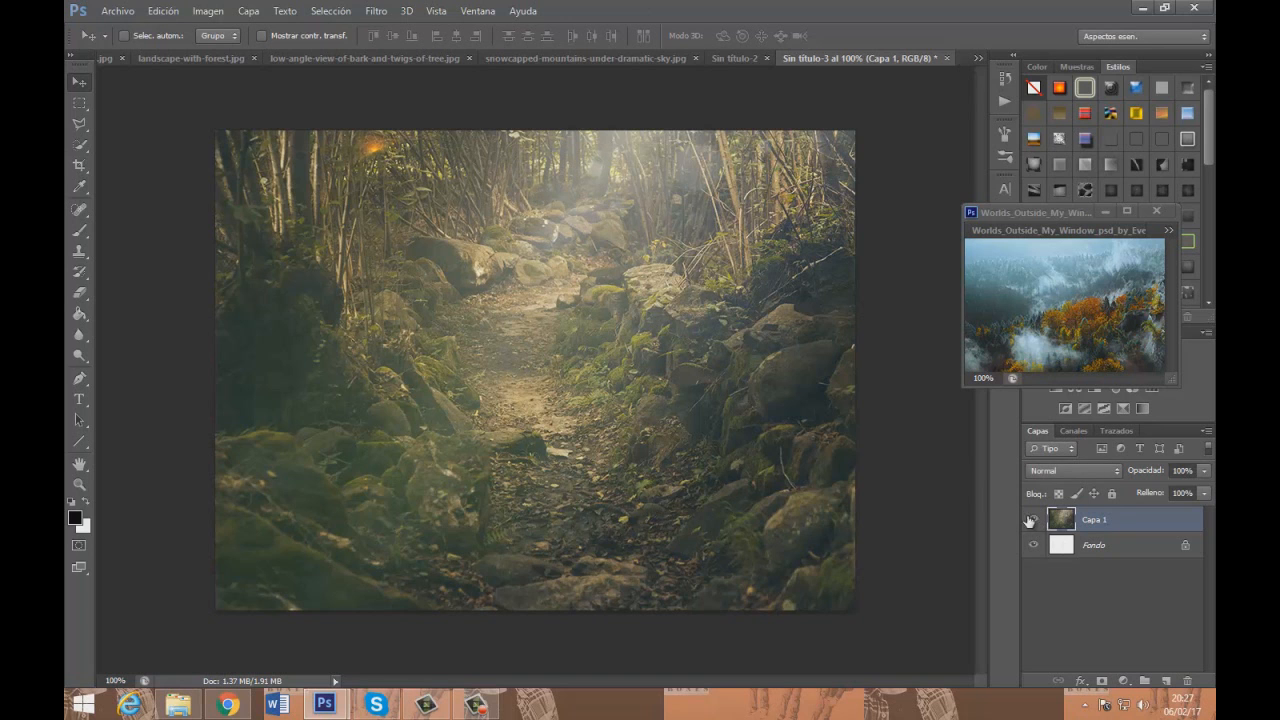
Shift the forest photo layer slightly so that it still covers the whole canvas
{"action": "left_click_drag", "start_coordinate": [706, 314], "coordinate": [688, 376]}
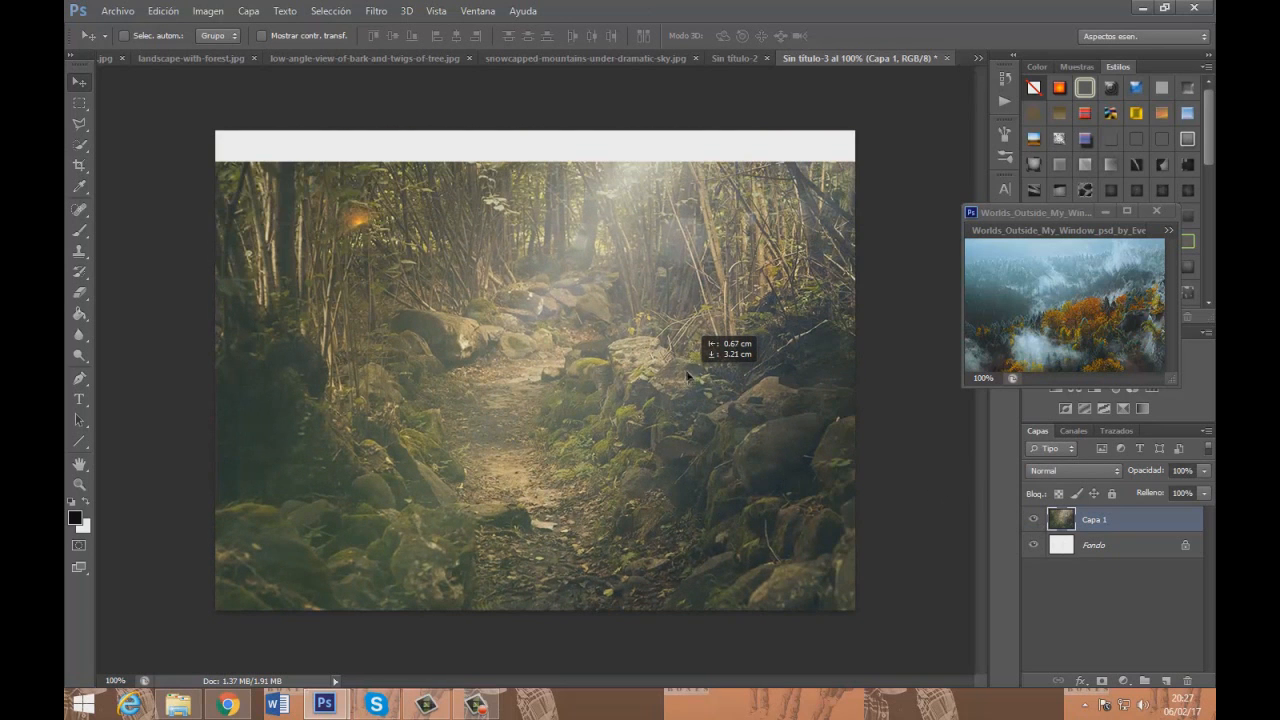
{"action": "mouse_move", "coordinate": [679, 350]}
{"action": "left_mouse_down"}
{"action": "mouse_move", "coordinate": [671, 322]}
{"action": "mouse_move", "coordinate": [675, 337]}
{"action": "left_mouse_up"}
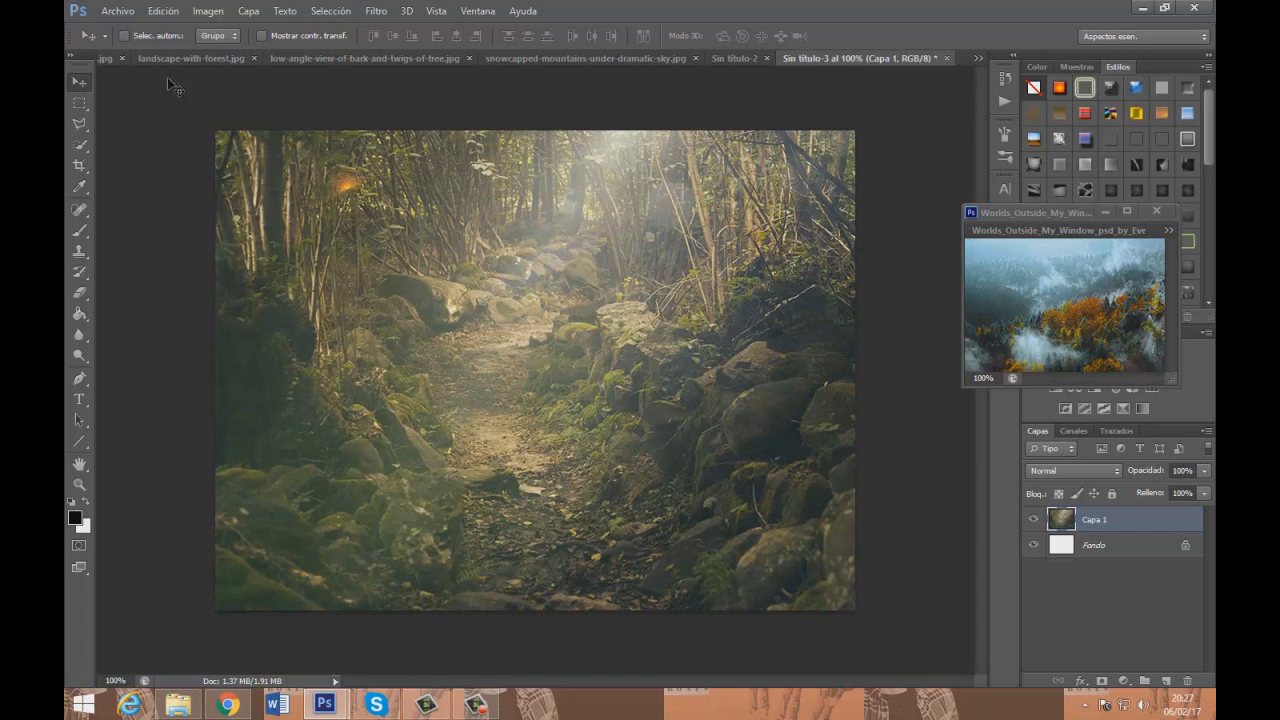
{"action": "left_click", "coordinate": [165, 15]}
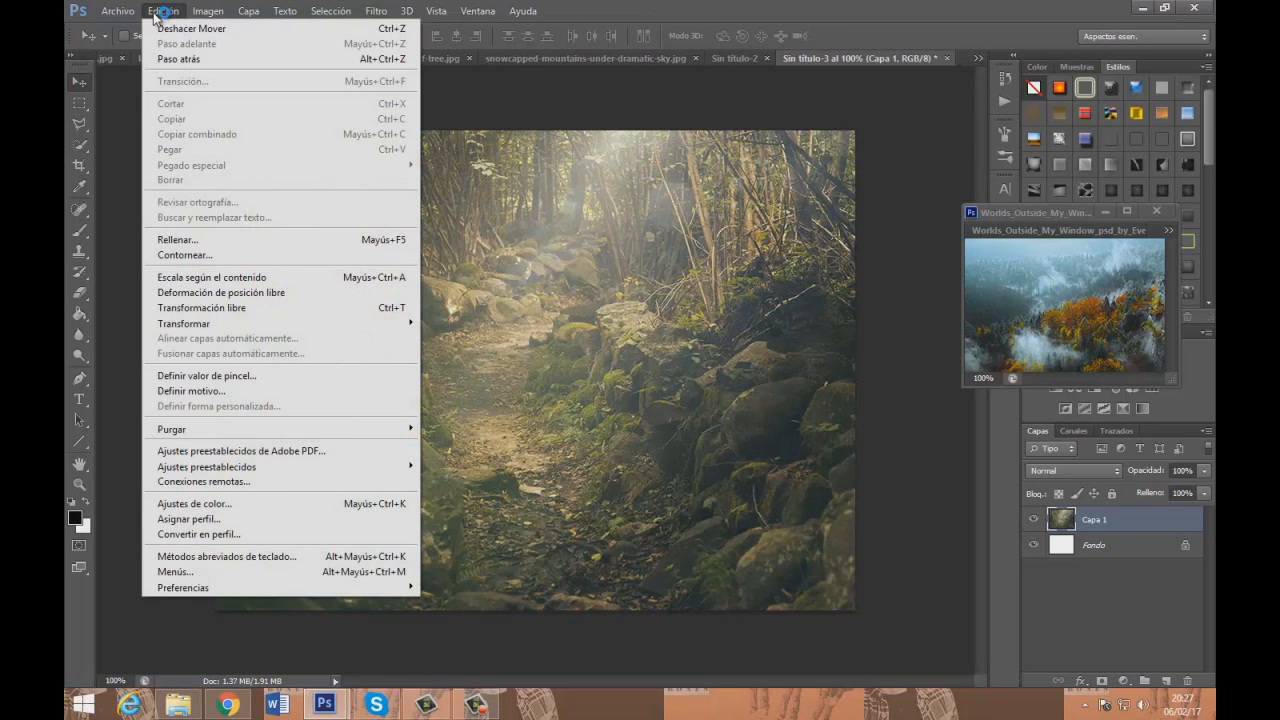
{"action": "left_click", "coordinate": [160, 14]}
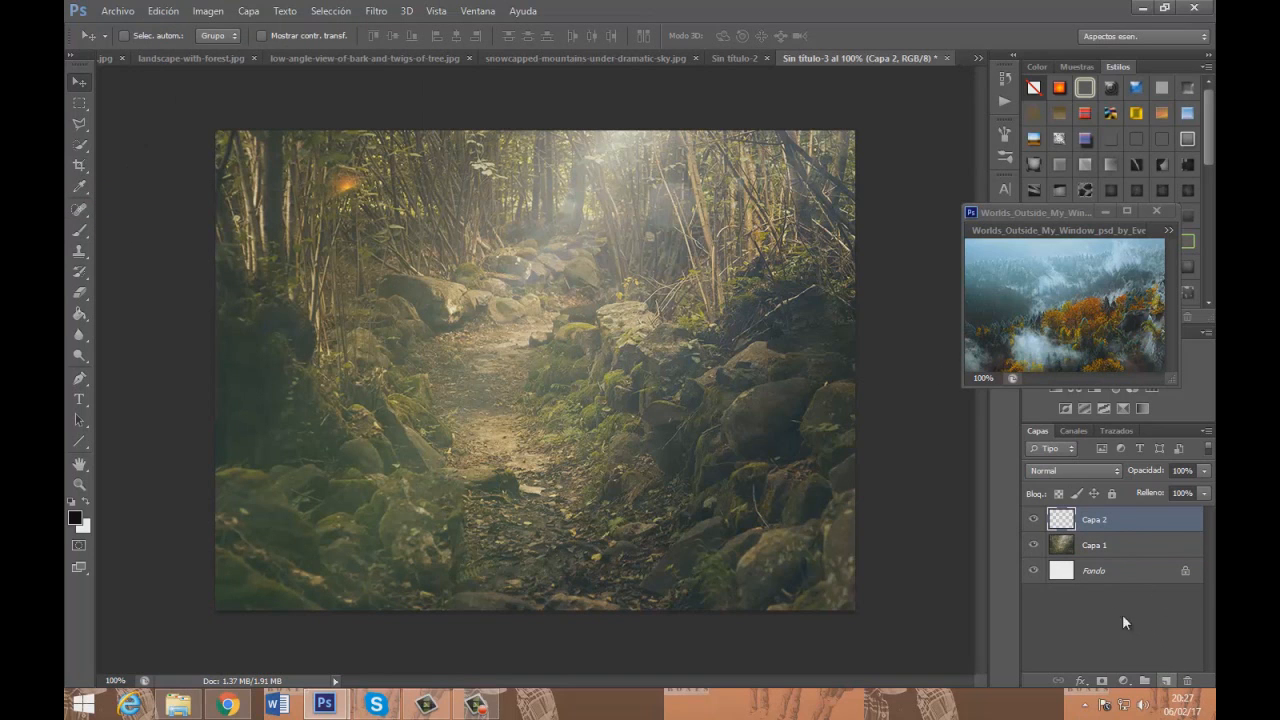
Add a new layer and stamp the 500 px feathered antlers brush in black at the centre of the forest photo
{"action": "left_click", "coordinate": [80, 230]}
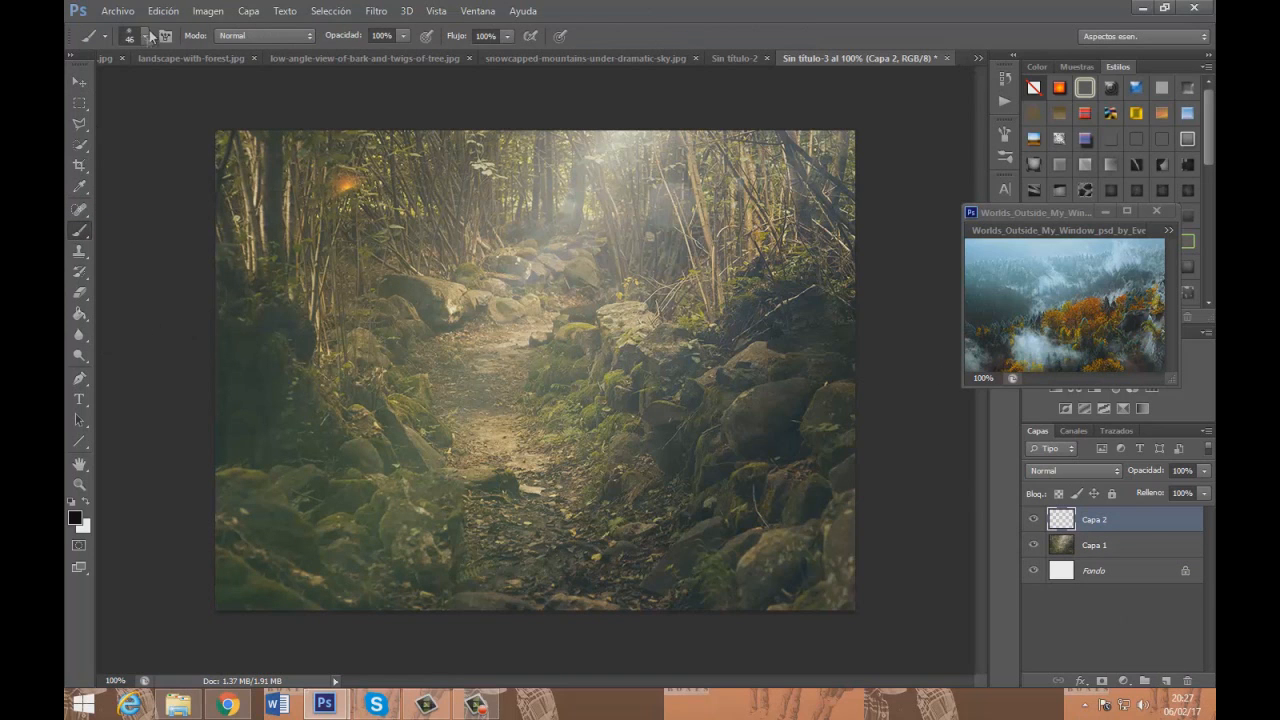
{"action": "right_click", "coordinate": [237, 265]}
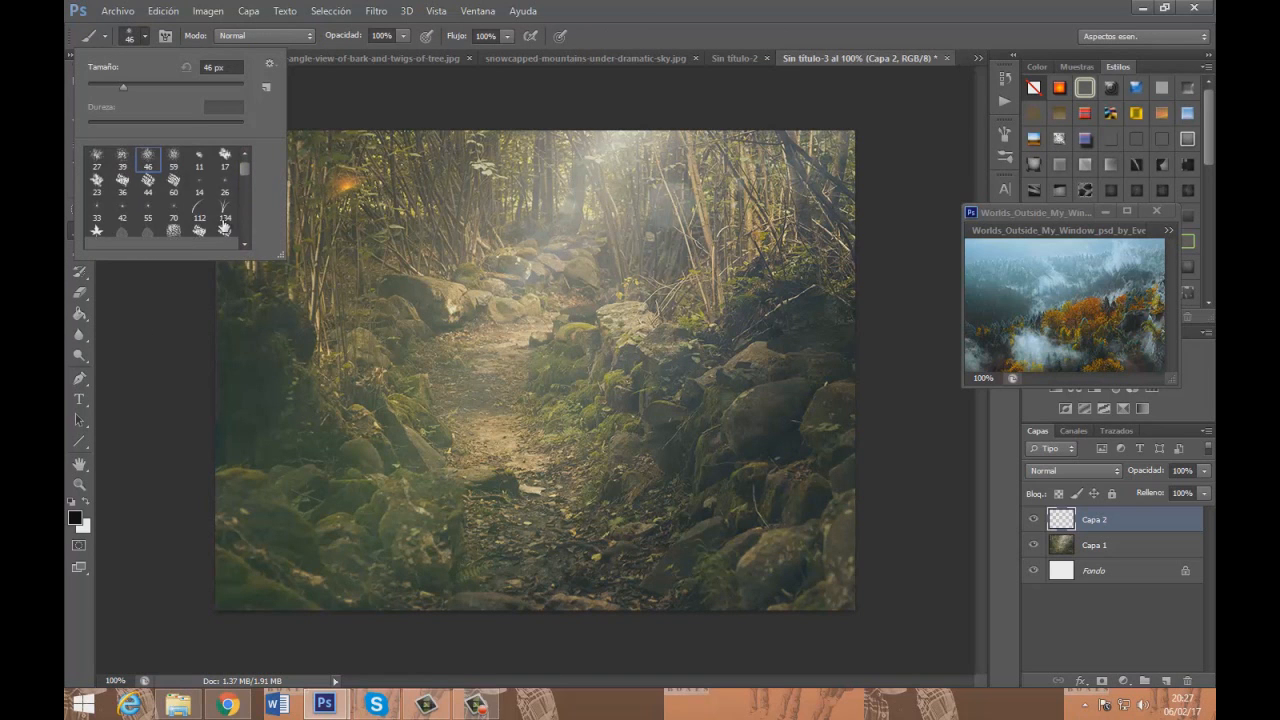
{"action": "scroll", "coordinate": [192, 234], "scroll_direction": "down", "scroll_amount": 5}
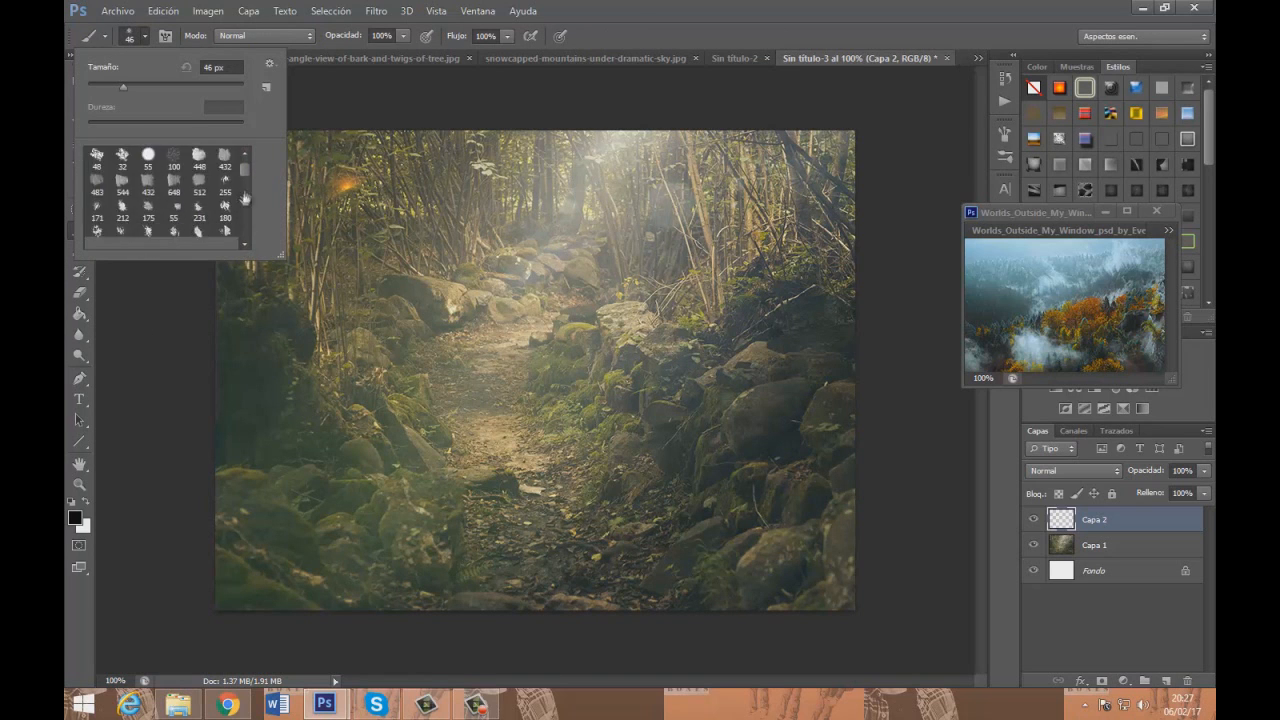
{"action": "scroll", "coordinate": [200, 228], "scroll_direction": "down", "scroll_amount": 1}
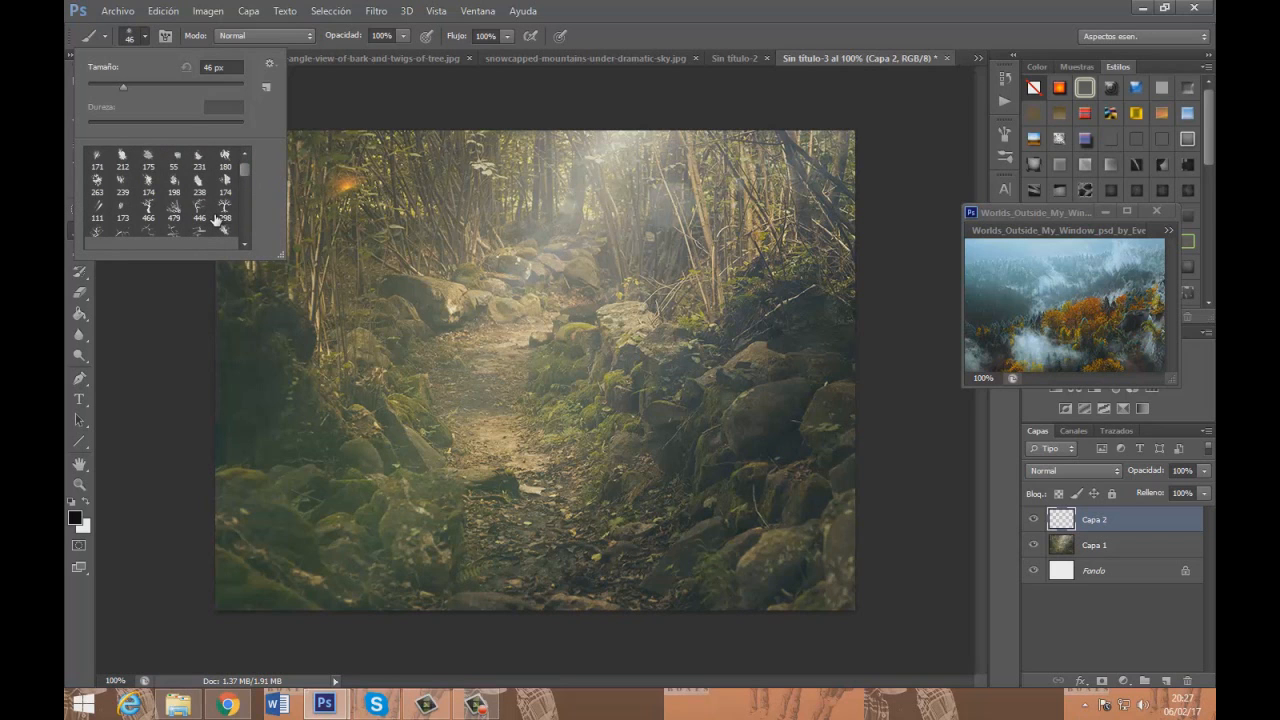
{"action": "scroll", "coordinate": [216, 221], "scroll_direction": "down", "scroll_amount": 1}
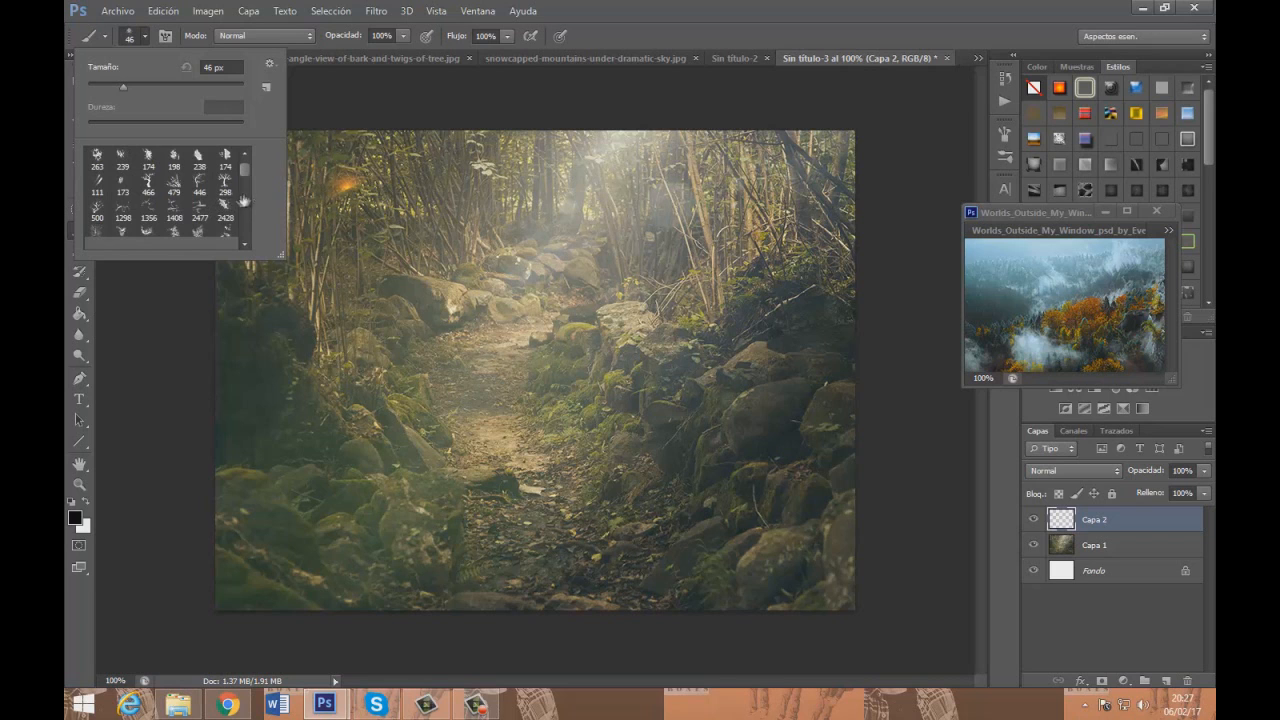
{"action": "scroll", "coordinate": [235, 177], "scroll_direction": "up", "scroll_amount": 10}
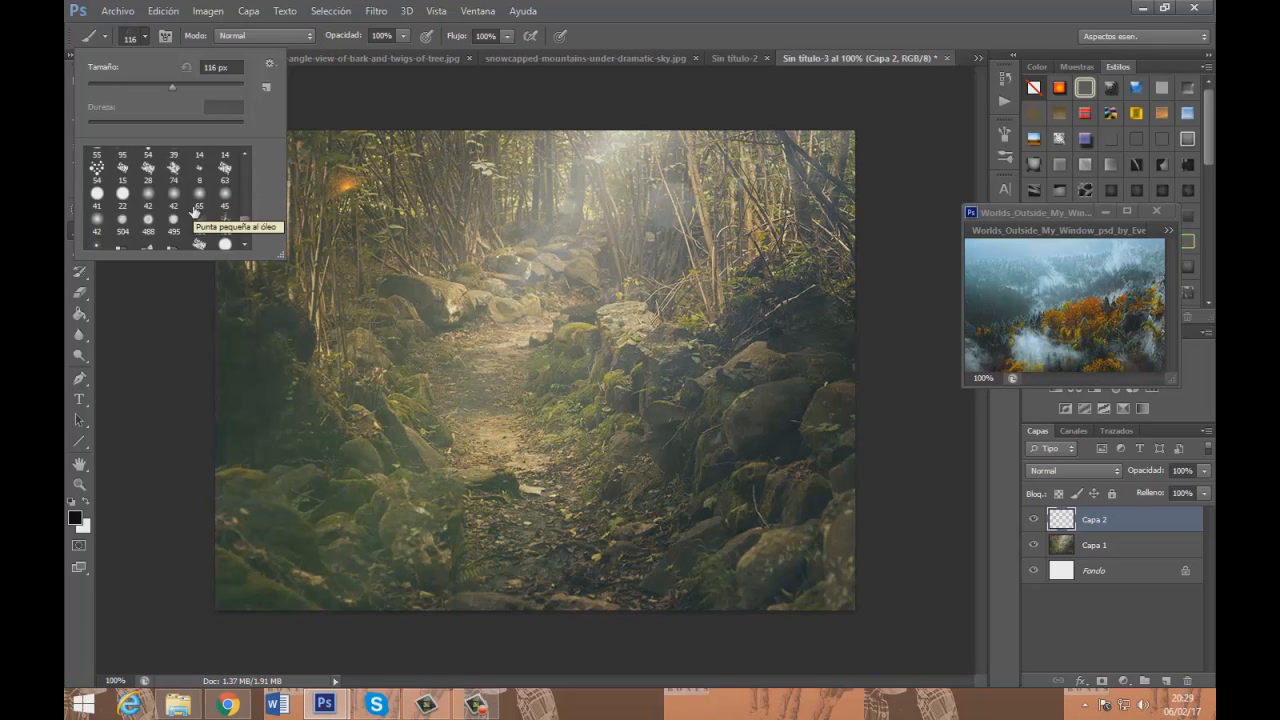
{"action": "left_click", "coordinate": [205, 208]}
{"action": "scroll", "coordinate": [228, 215], "scroll_direction": "down", "scroll_amount": 5}
{"action": "scroll", "coordinate": [230, 218], "scroll_direction": "down", "scroll_amount": 8}
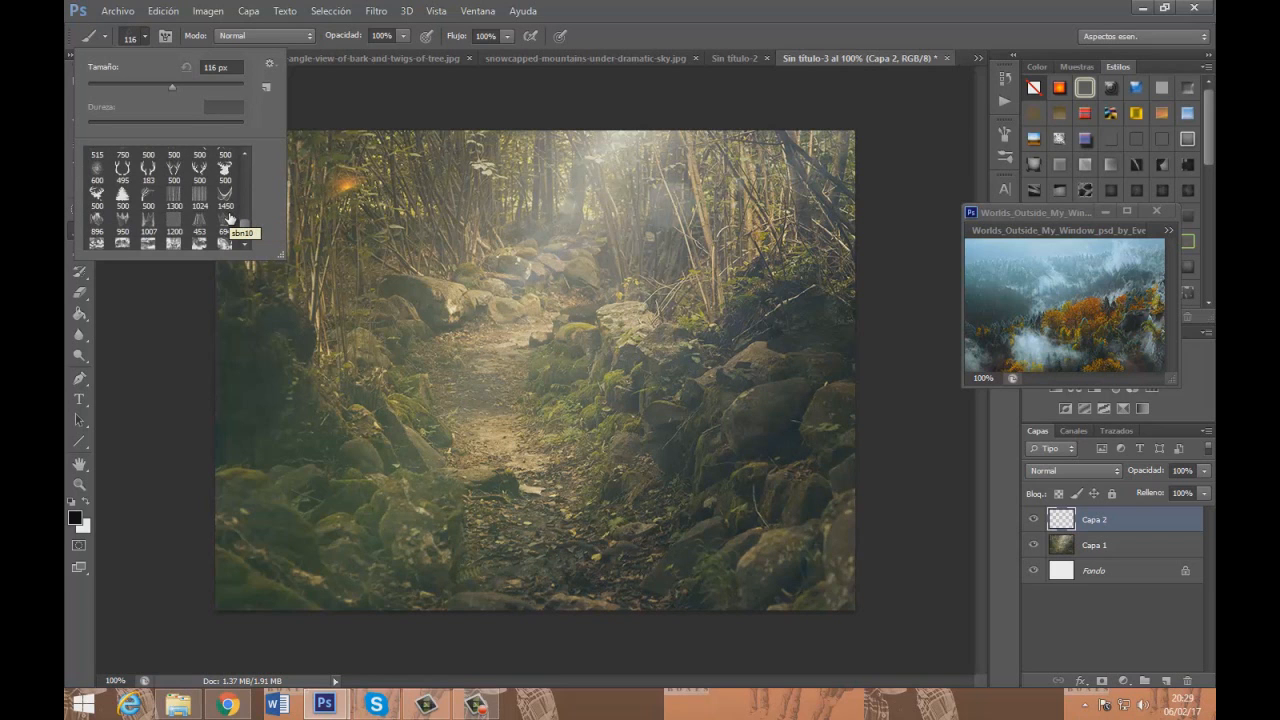
{"action": "left_click", "coordinate": [203, 174]}
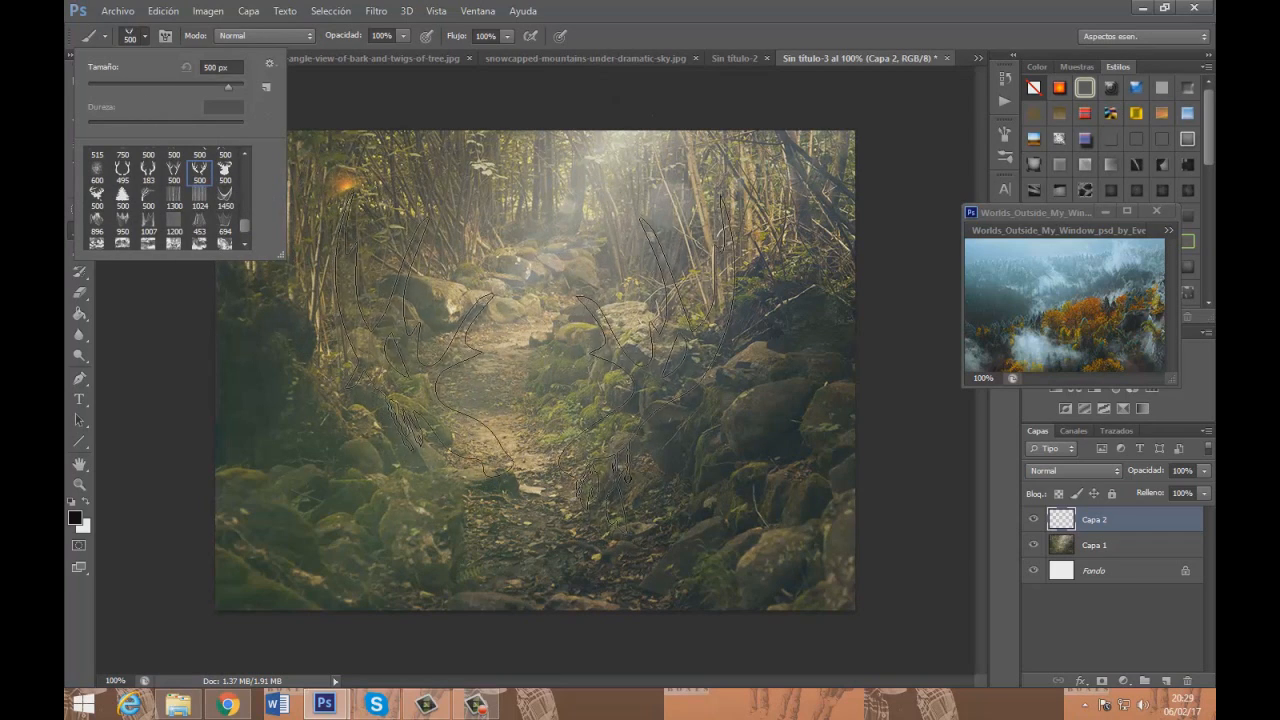
{"action": "left_click", "coordinate": [532, 358]}
{"action": "left_click", "coordinate": [532, 358]}
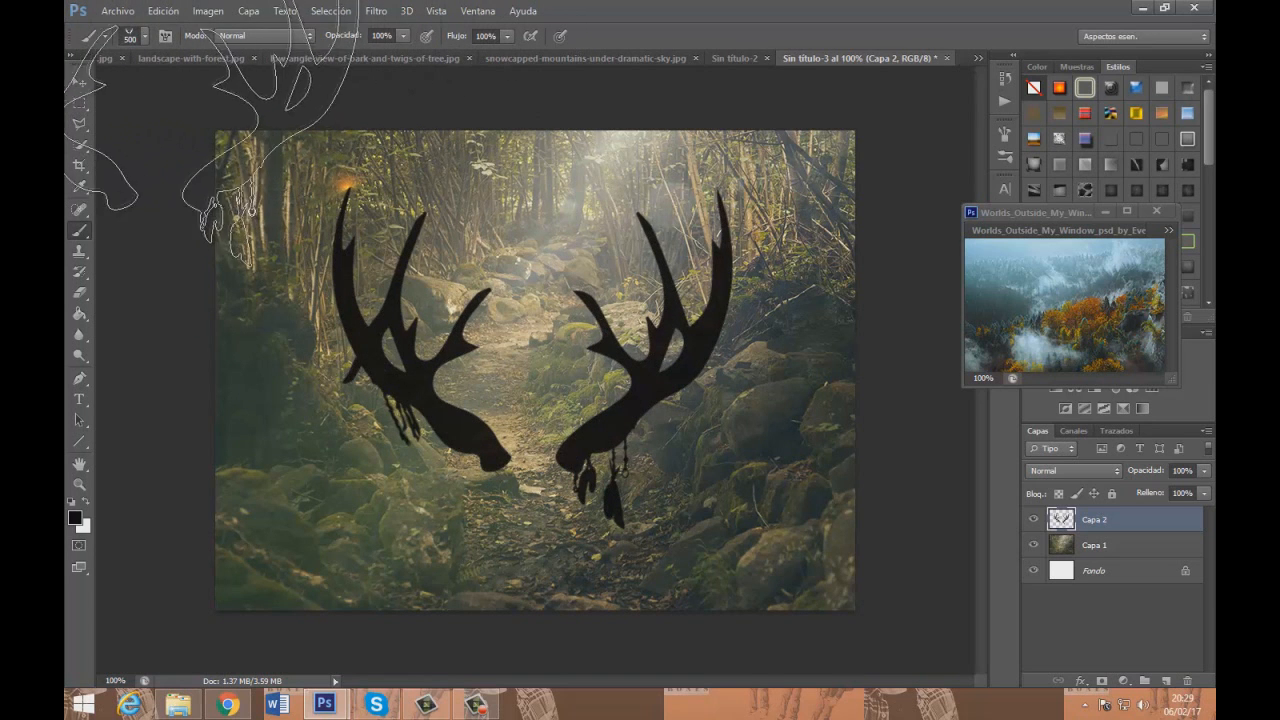
Duplicate the antlers layer Capa 2 and merge the copy down into the original
{"action": "left_click", "coordinate": [79, 81]}
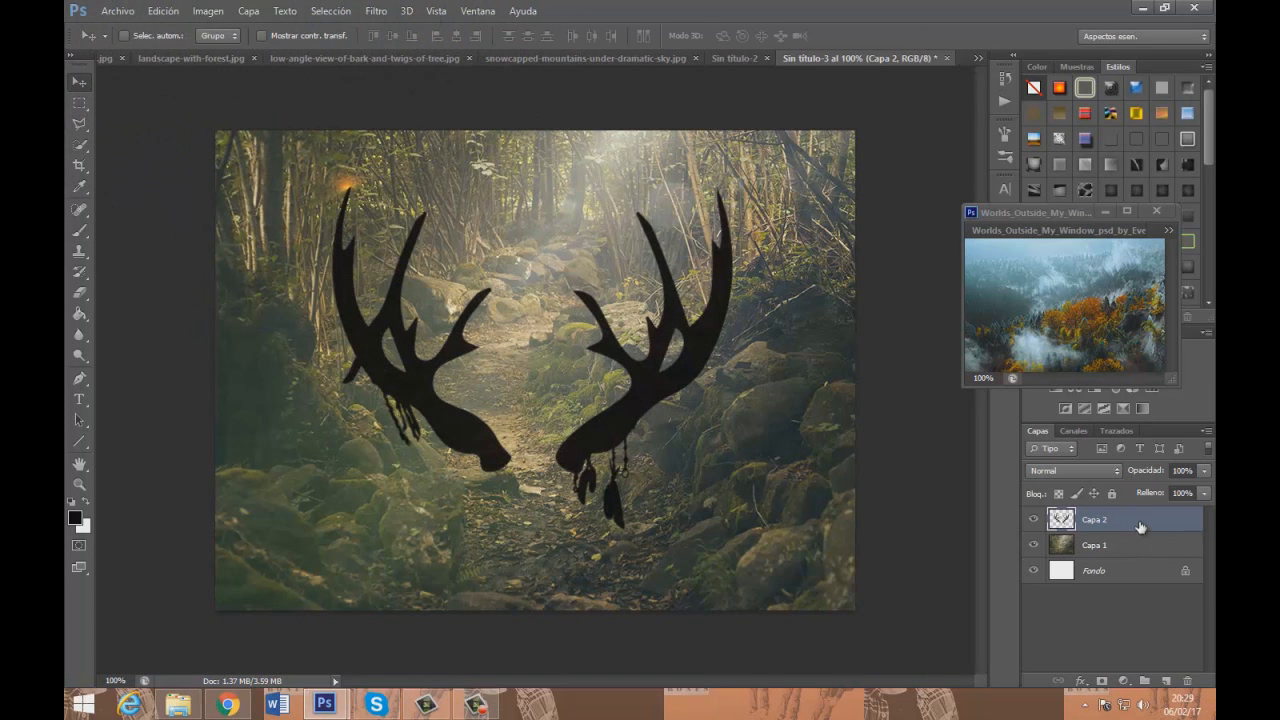
{"action": "right_click", "coordinate": [1140, 522]}
{"action": "left_click", "coordinate": [900, 138]}
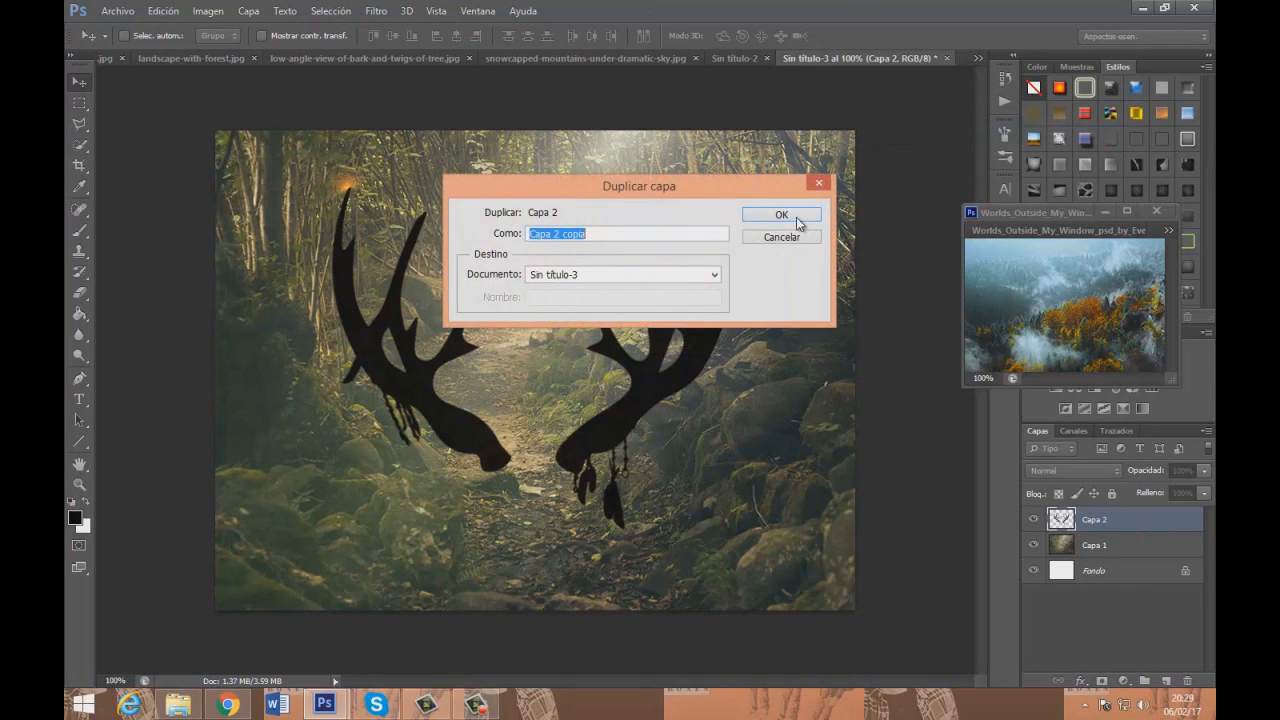
{"action": "left_click", "coordinate": [798, 220]}
{"action": "right_click", "coordinate": [1109, 517]}
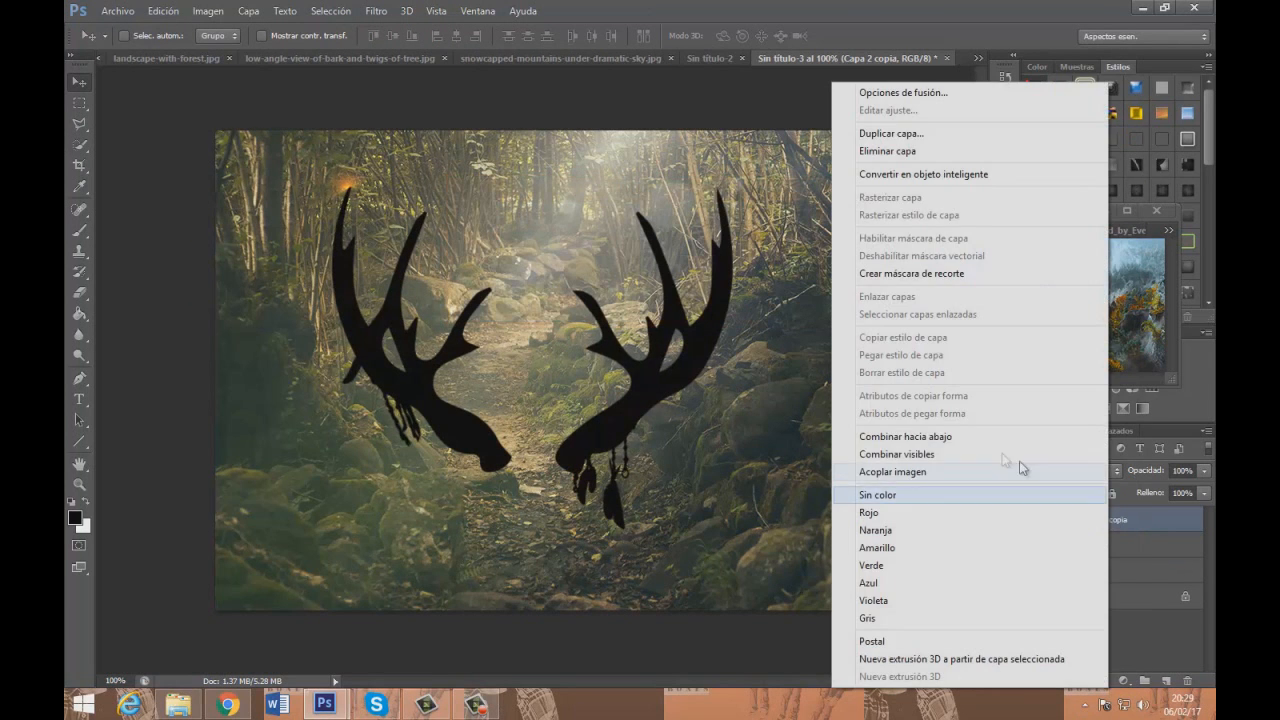
{"action": "left_click", "coordinate": [966, 438]}
Duplicate the forest layer Capa 1, place the copy above the antlers layer and clip it to the antlers
{"action": "left_click", "coordinate": [1110, 550]}
{"action": "right_click", "coordinate": [1112, 550]}
{"action": "left_click", "coordinate": [895, 135]}
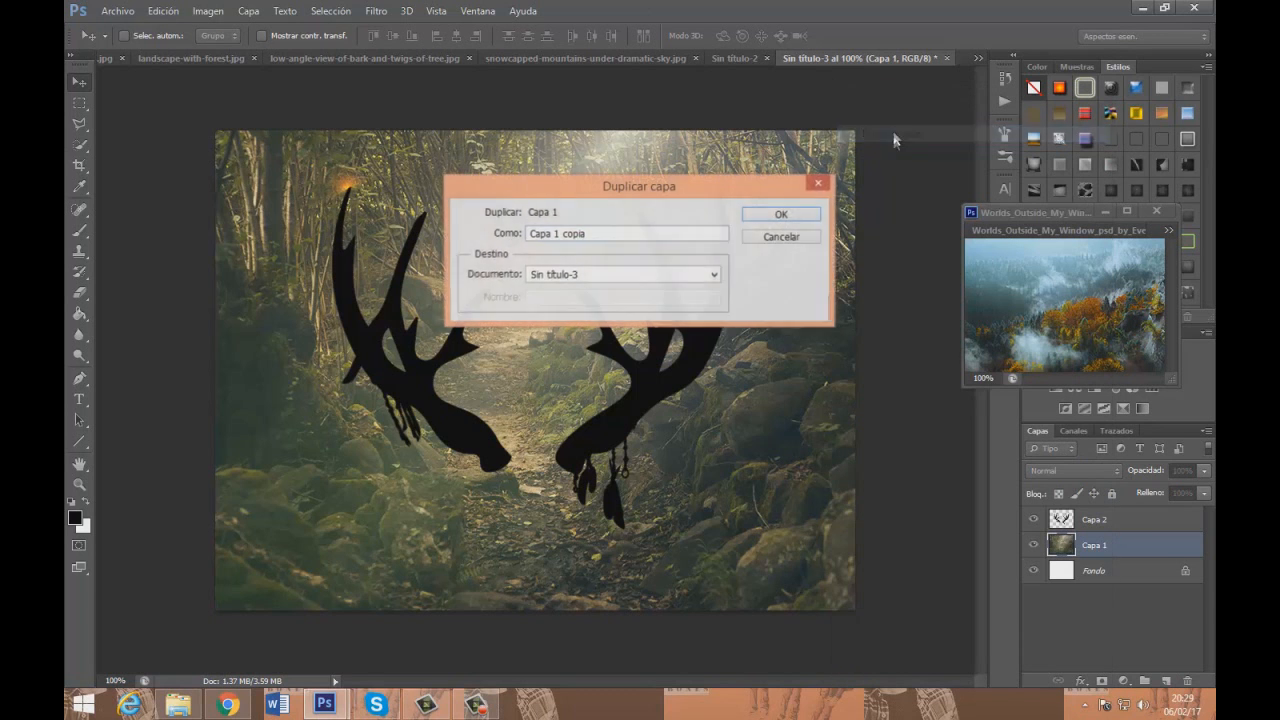
{"action": "left_click", "coordinate": [805, 214]}
{"action": "left_click_drag", "start_coordinate": [1105, 548], "coordinate": [1098, 514]}
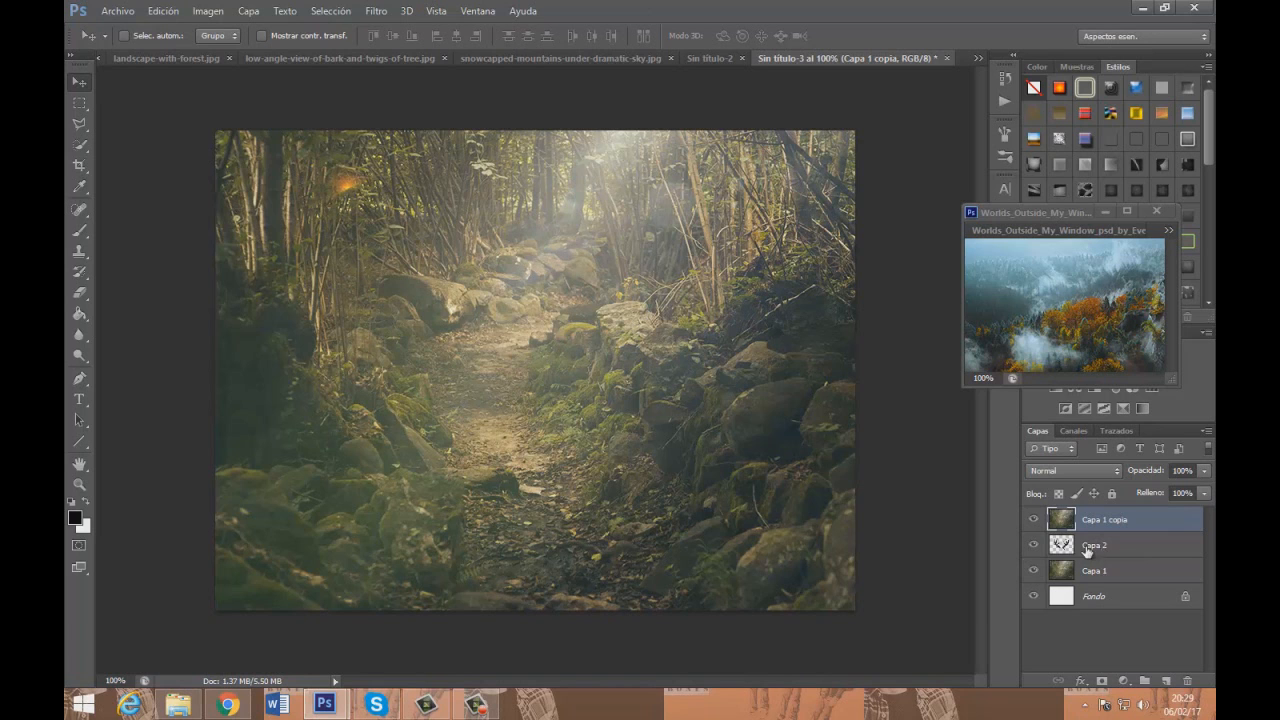
{"action": "right_click", "coordinate": [1113, 521]}
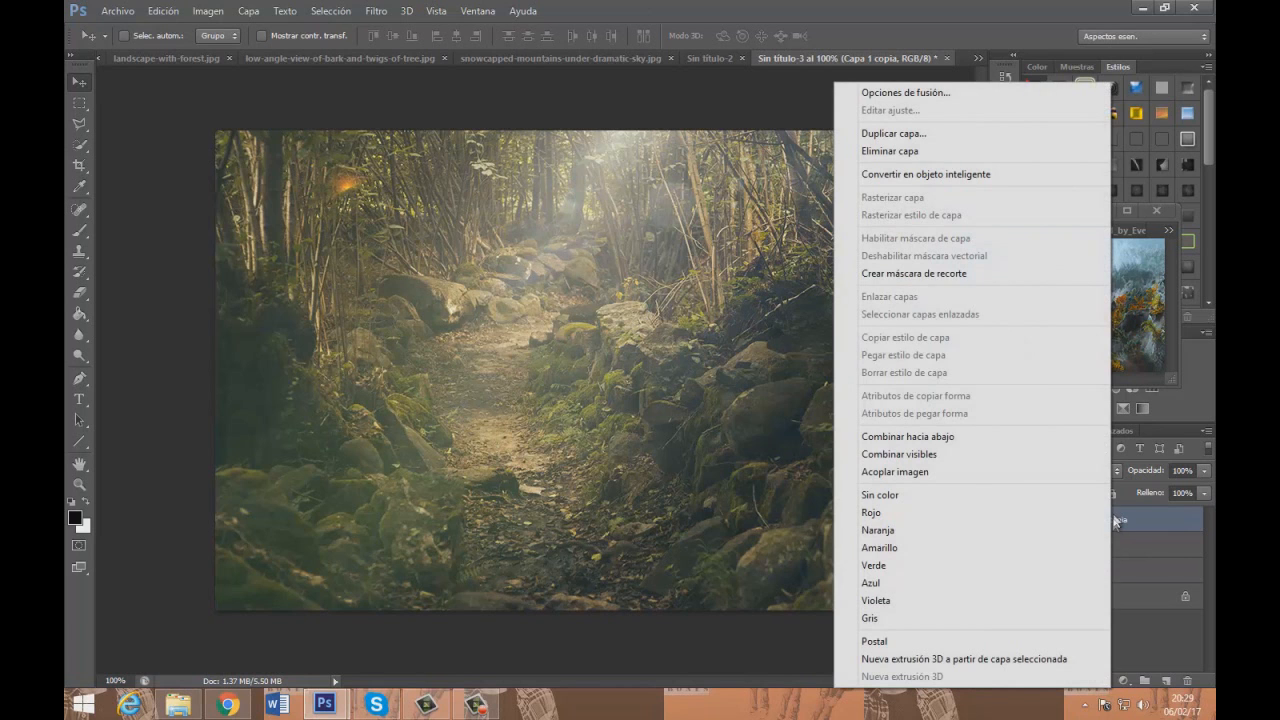
{"action": "left_click", "coordinate": [924, 274]}
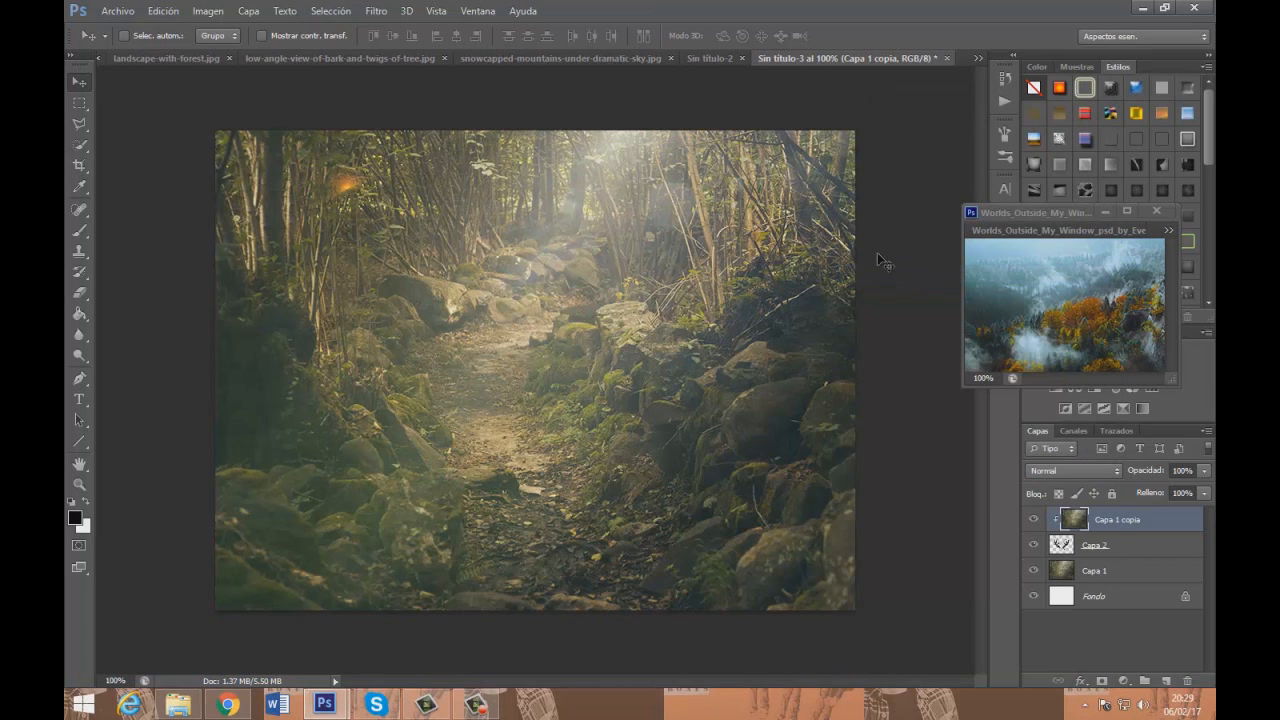
Flip the clipped forest copy vertically
{"action": "left_click", "coordinate": [158, 12]}
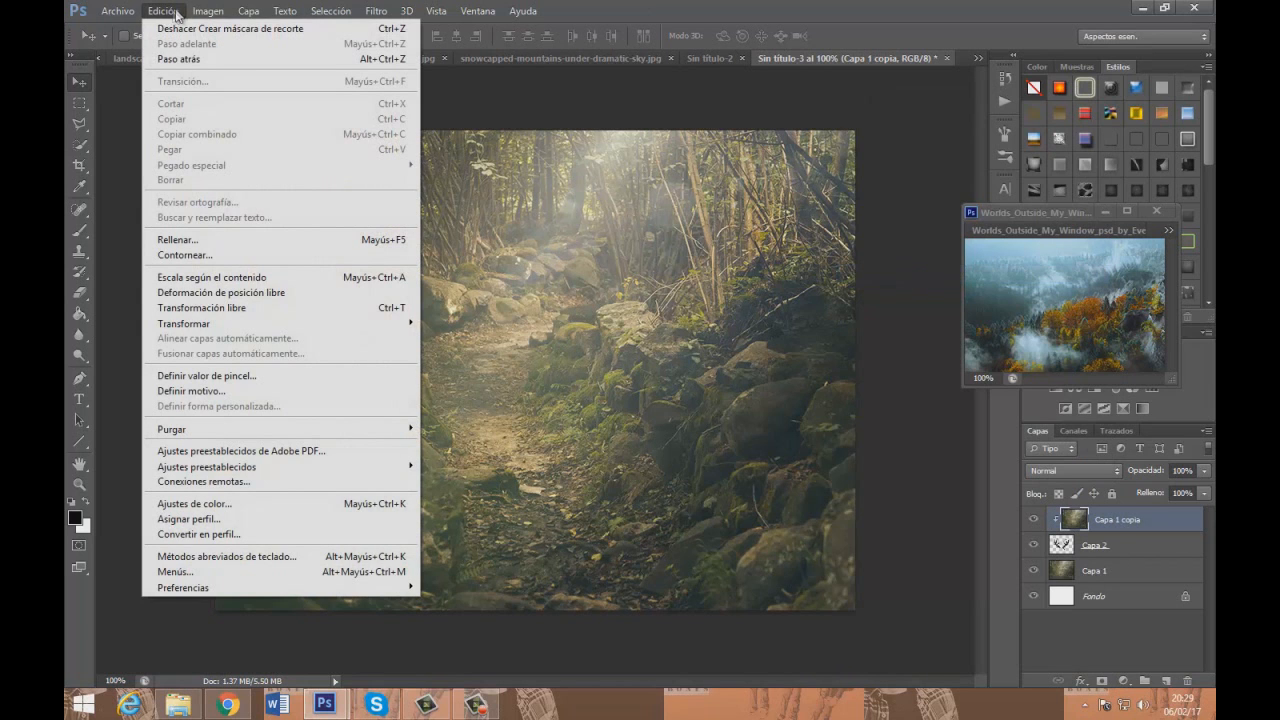
{"action": "mouse_move", "coordinate": [287, 331]}
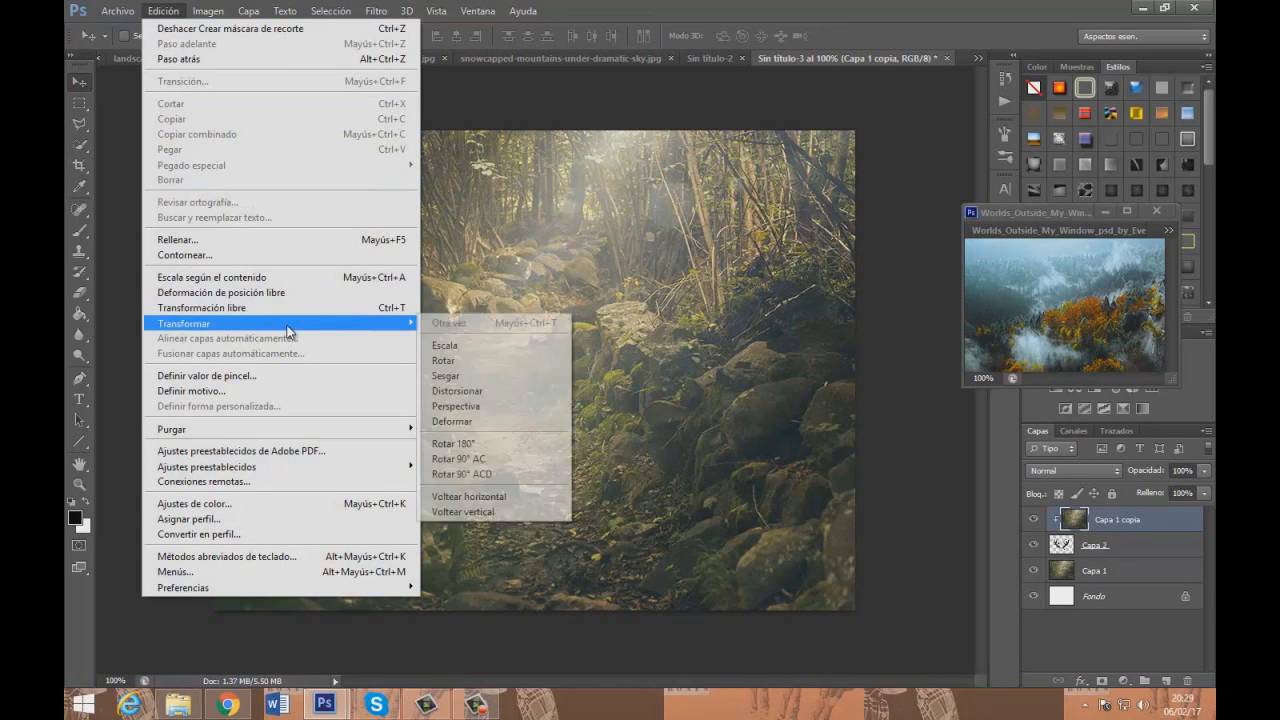
{"action": "left_click", "coordinate": [524, 512]}
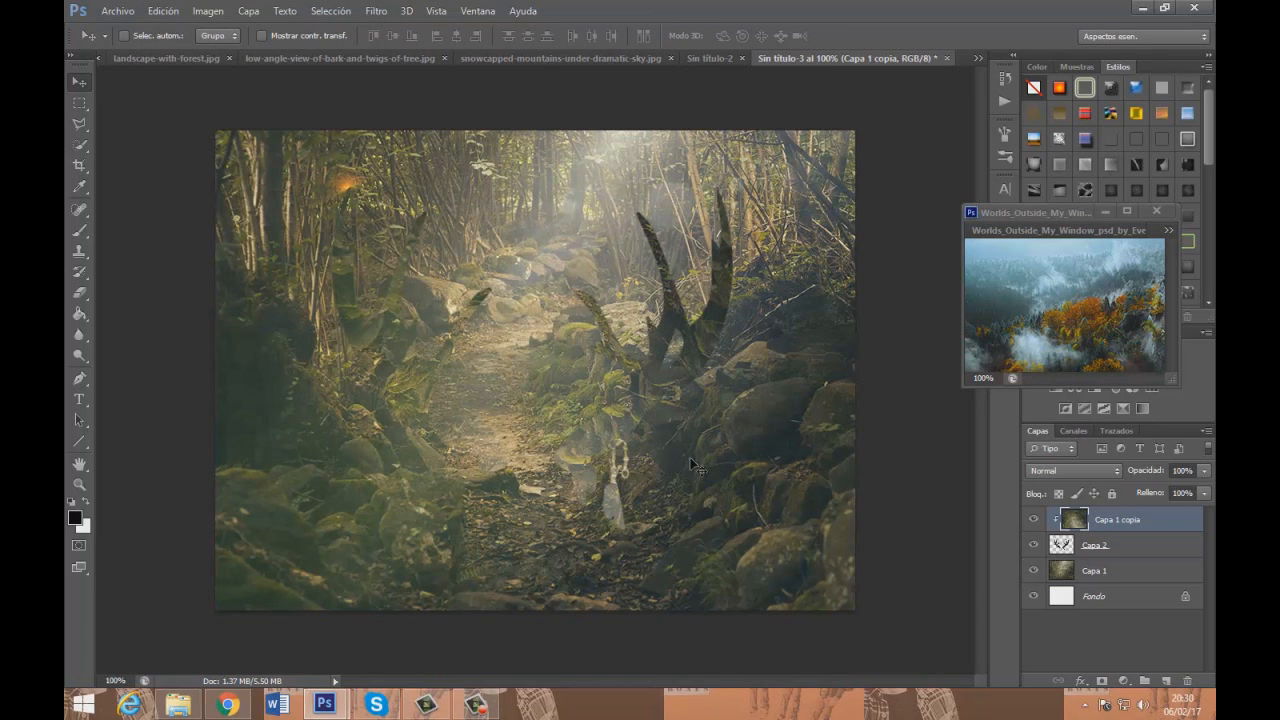
{"action": "double_click", "coordinate": [1152, 527]}
{"action": "left_click", "coordinate": [1203, 208]}
Link the clipped forest copy with the antlers layer and shift both slightly to the right
{"action": "left_click", "coordinate": [1117, 548], "text": "shift"}
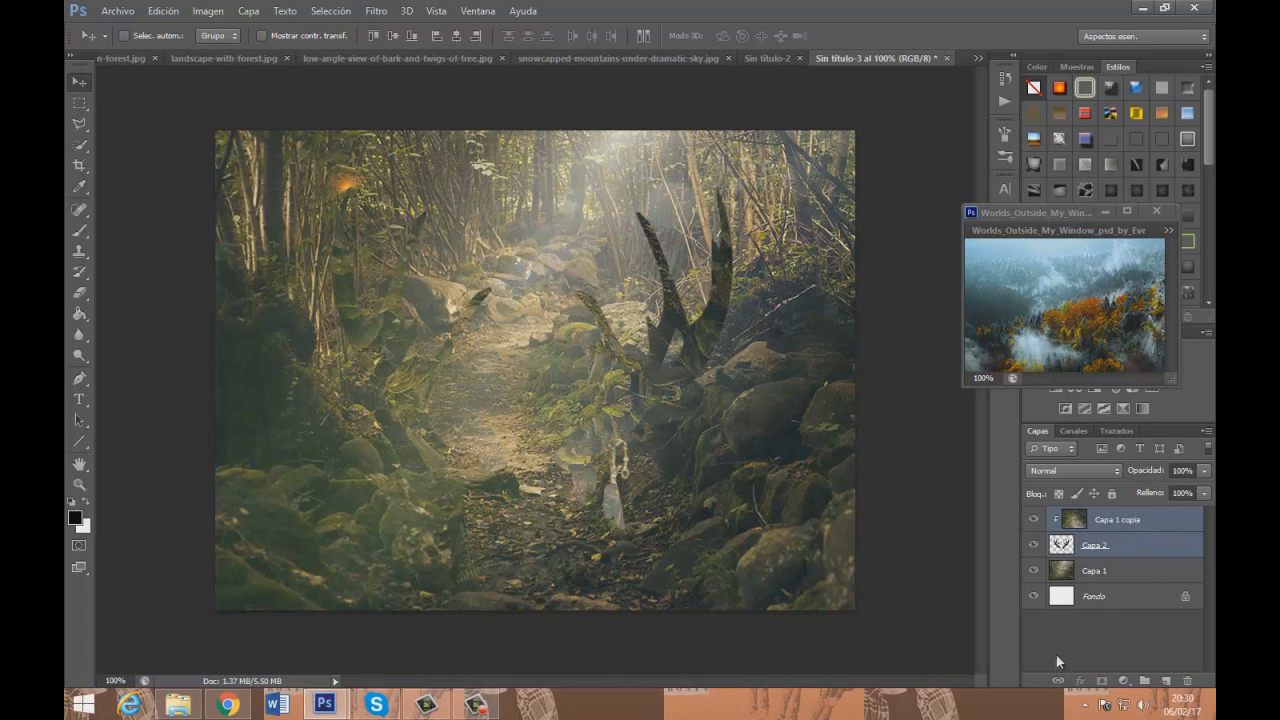
{"action": "left_click", "coordinate": [1055, 681]}
{"action": "left_click_drag", "start_coordinate": [639, 423], "coordinate": [692, 417]}
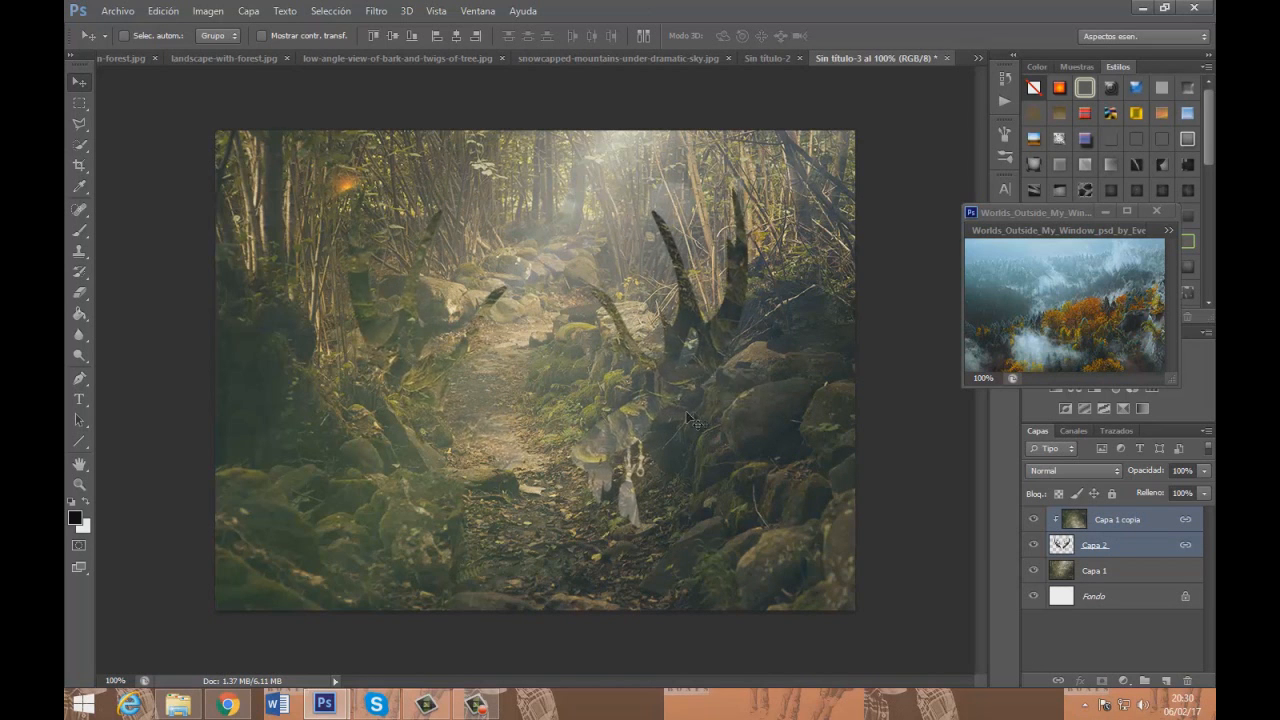
Run through the blend modes on the antlers layer Capa 2, starting from Luminosidad, and leave it on Disolver
{"action": "left_click", "coordinate": [1079, 524]}
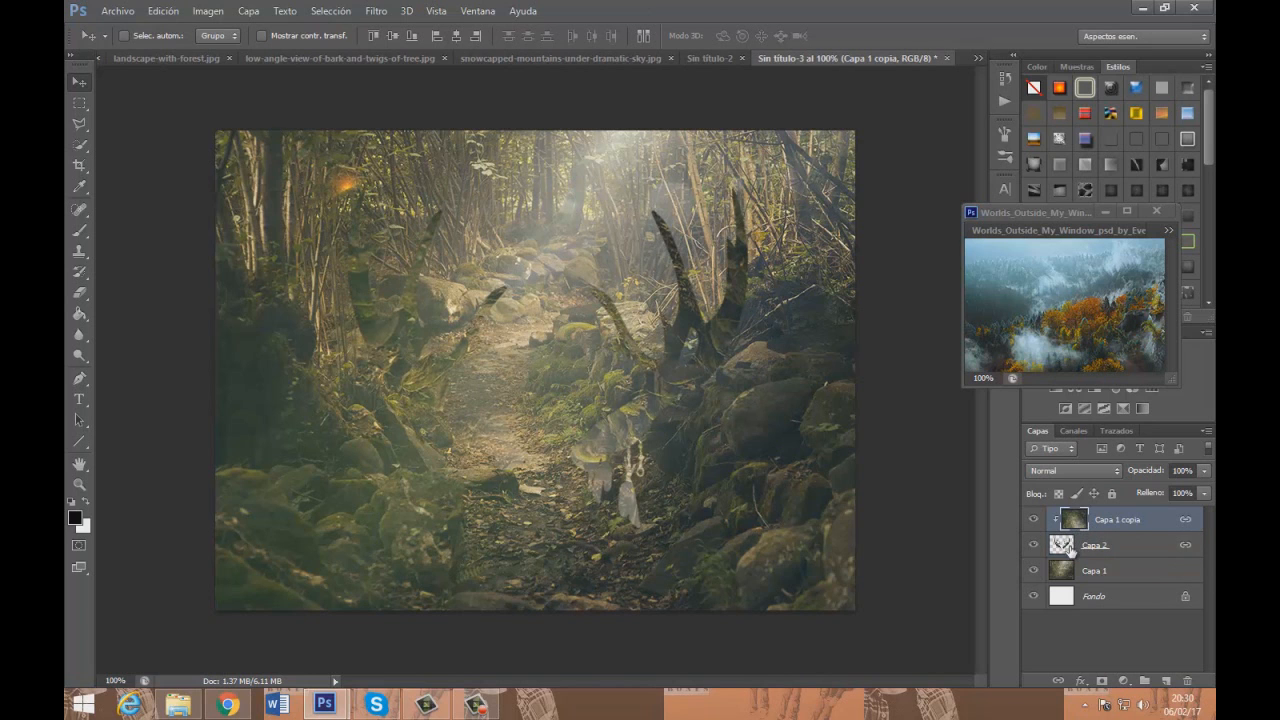
{"action": "left_click", "coordinate": [1070, 549]}
{"action": "left_click", "coordinate": [1053, 473]}
{"action": "left_click", "coordinate": [1053, 453]}
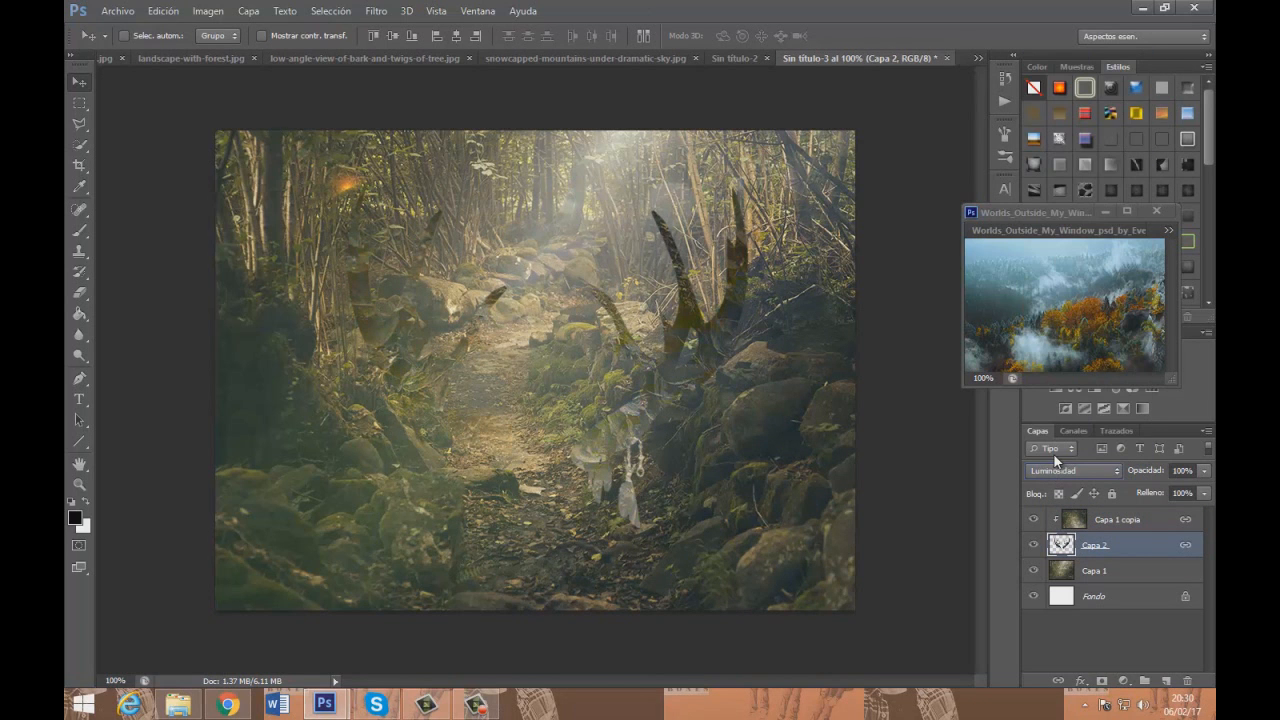
{"action": "key", "text": "Up"}
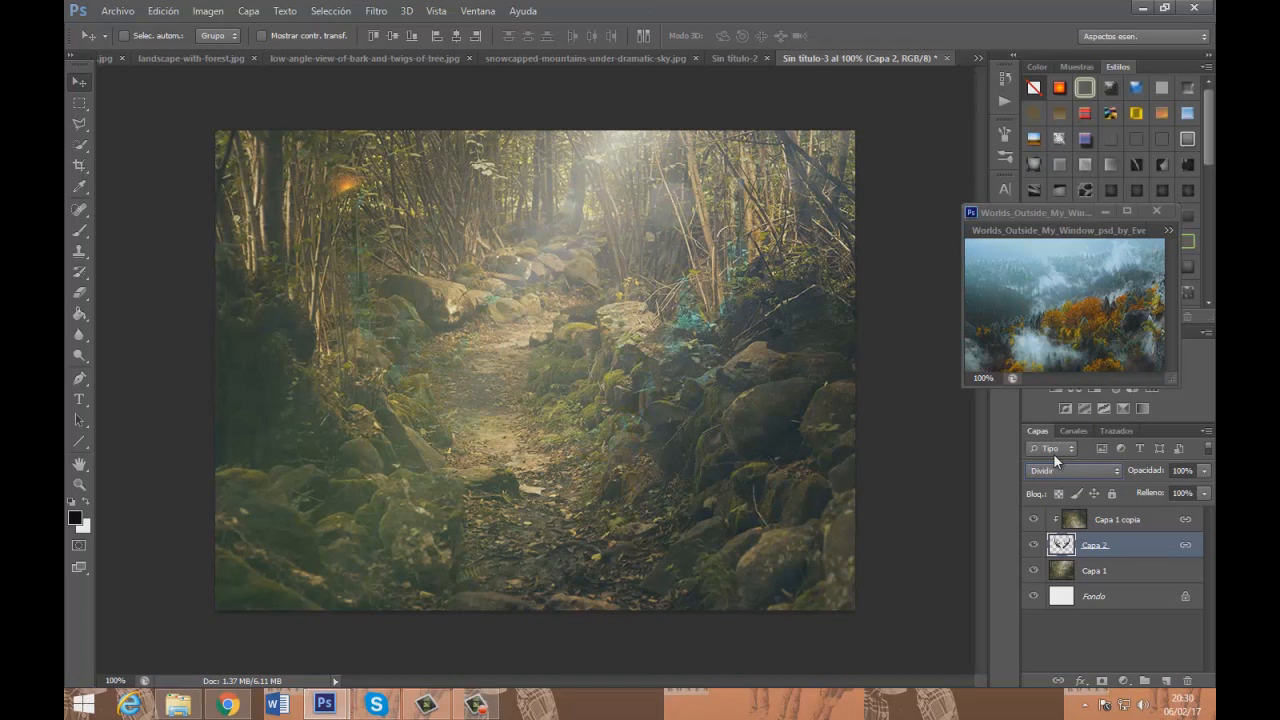
{"action": "key", "text": "Up"}
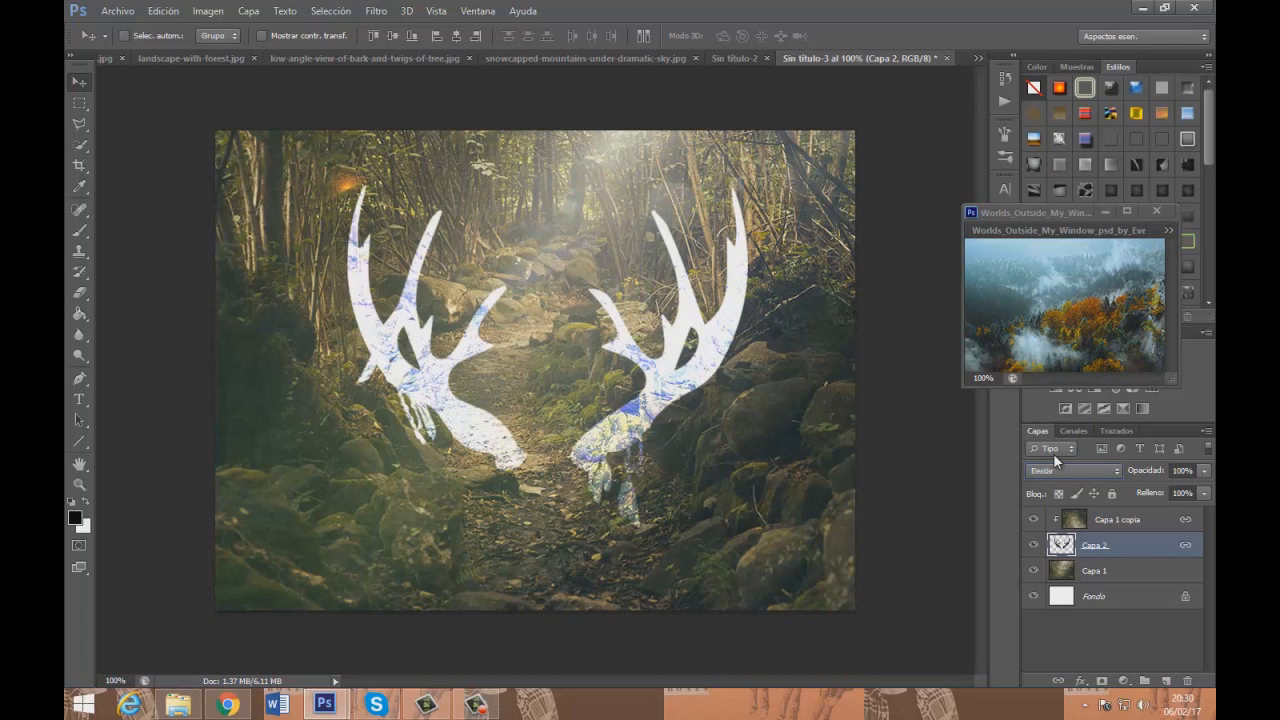
{"action": "key", "text": "Up"}
{"action": "key", "text": "Up"}
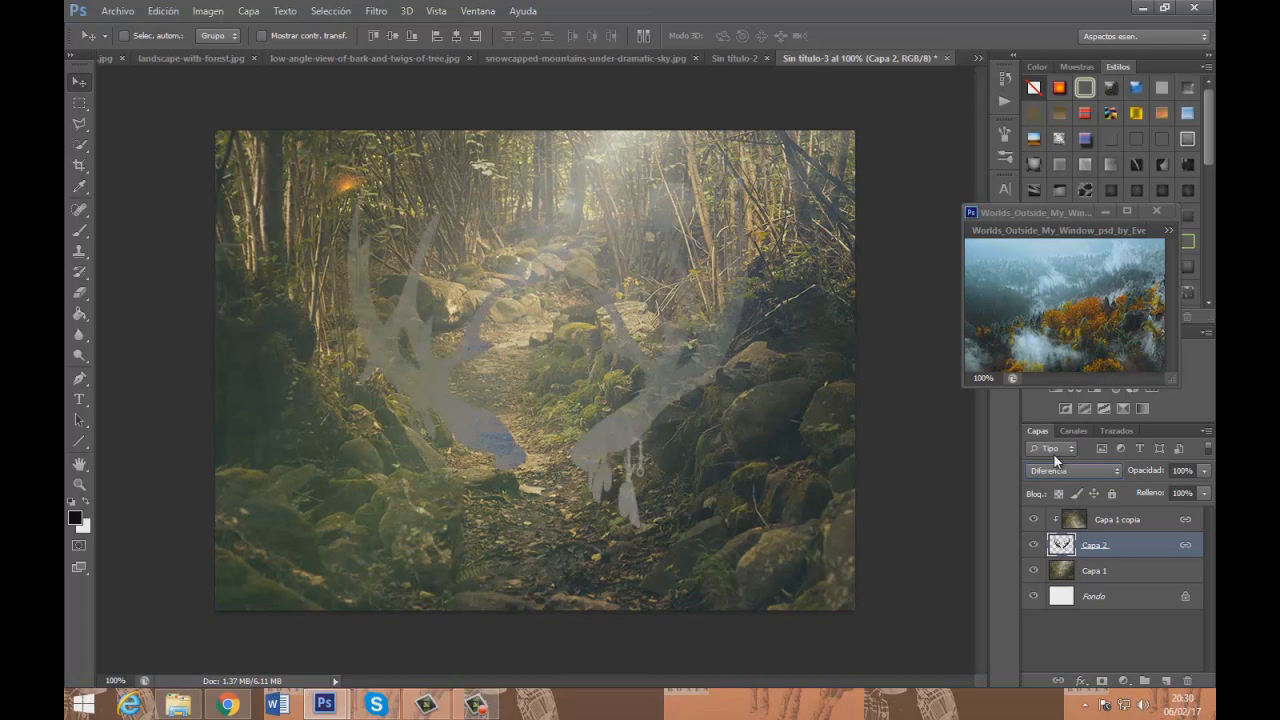
{"action": "key", "text": "Up"}
{"action": "key", "text": "Up"}
{"action": "key", "text": "Up"}
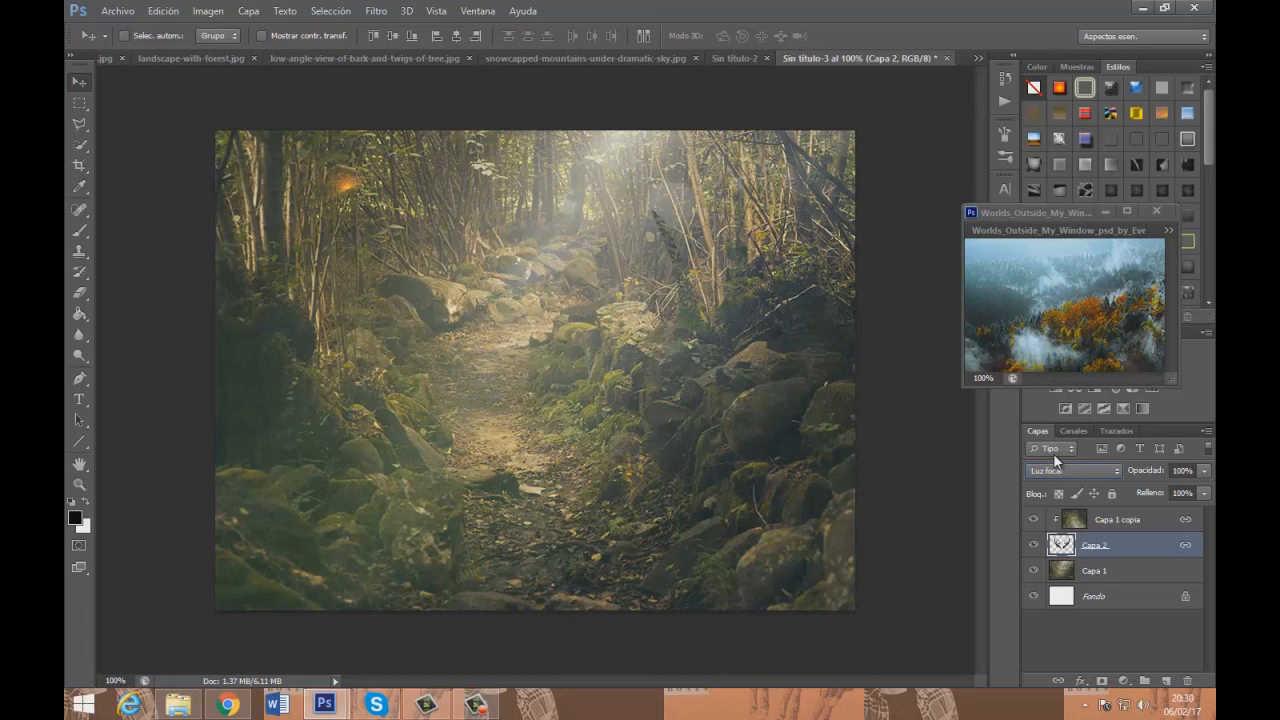
{"action": "key", "text": "Up"}
{"action": "key", "text": "Up"}
{"action": "key", "text": "Up"}
{"action": "key", "text": "Up"}
{"action": "key", "text": "Up"}
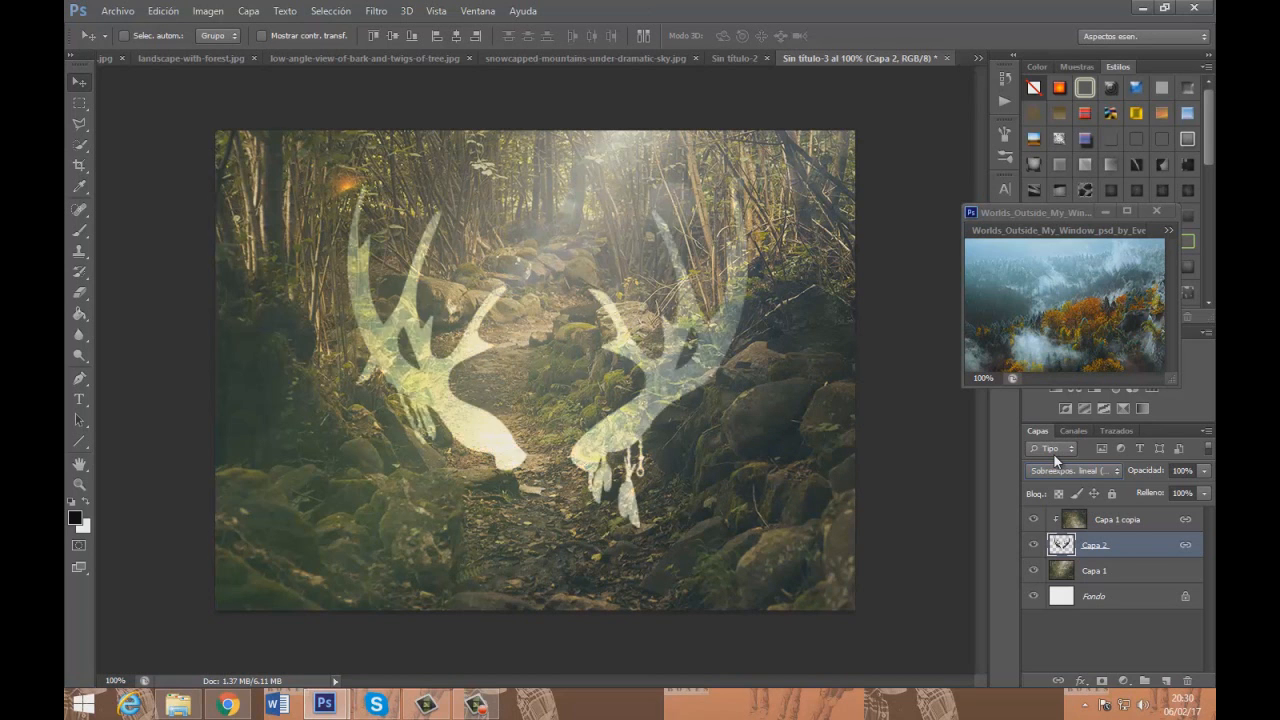
{"action": "key", "text": "Up"}
{"action": "key", "text": "Up"}
{"action": "key", "text": "Up"}
{"action": "key", "text": "Up"}
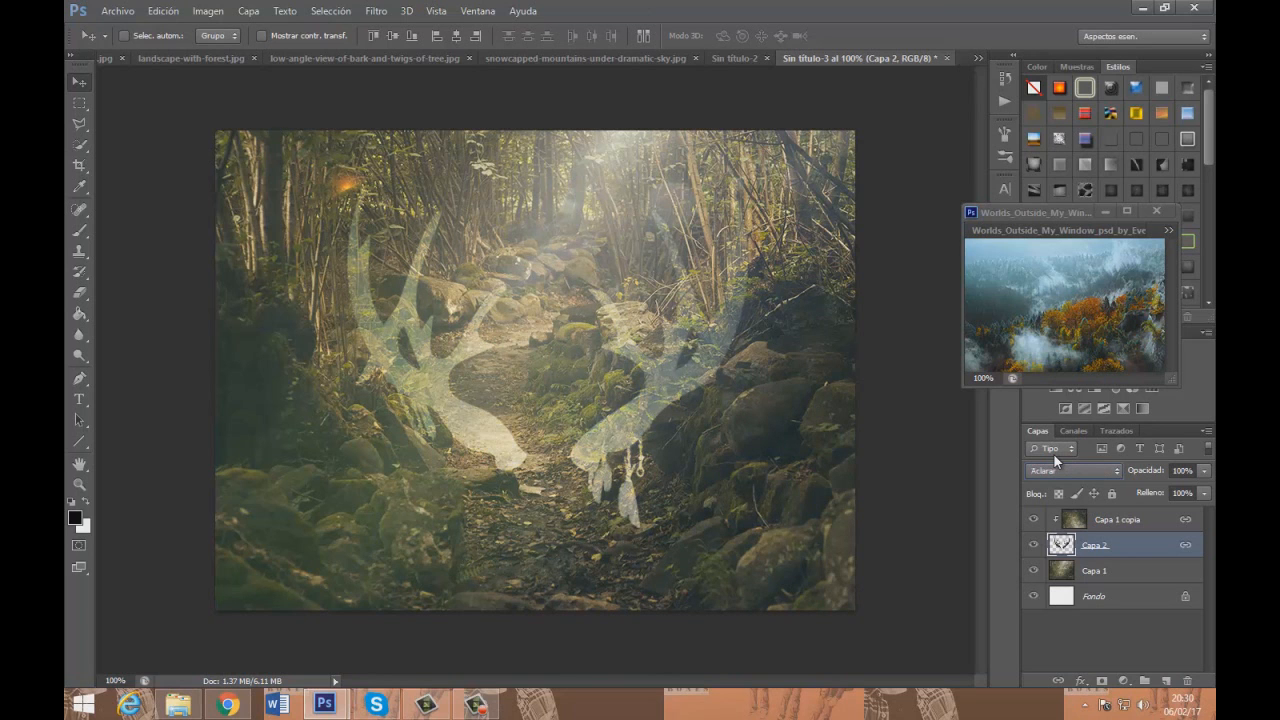
{"action": "key", "text": "Down"}
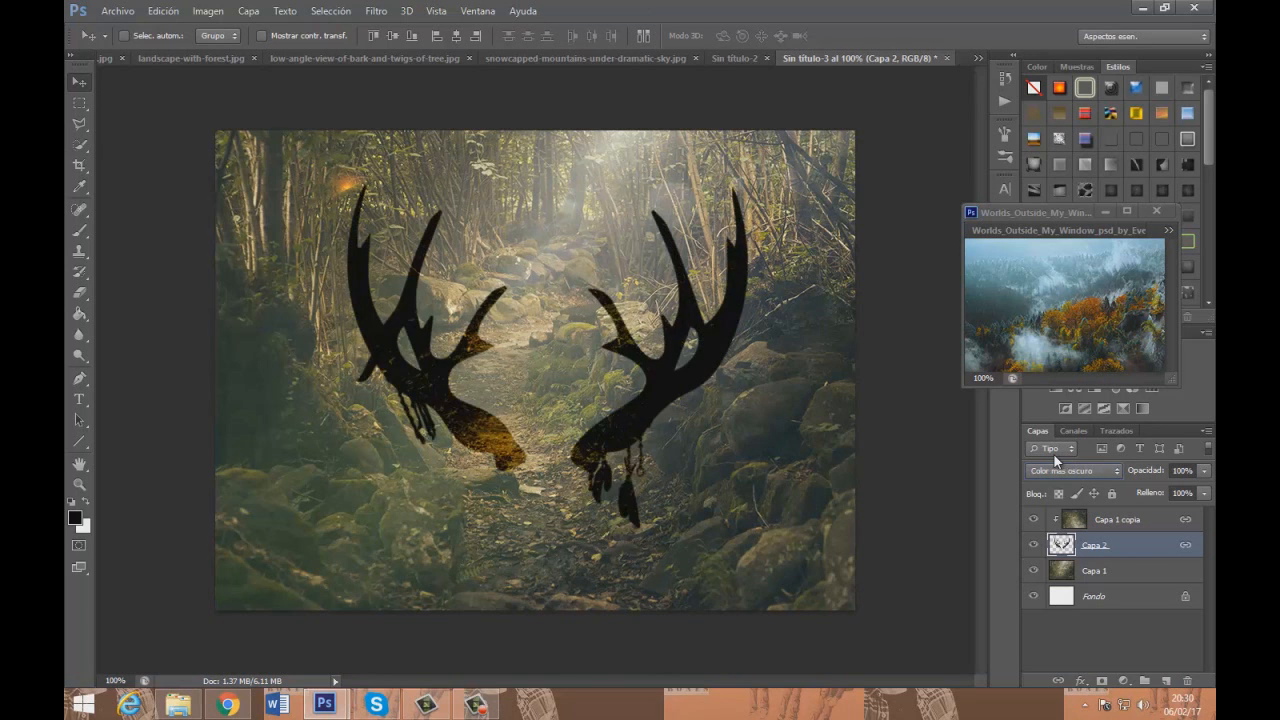
{"action": "key", "text": "Up"}
{"action": "key", "text": "Up"}
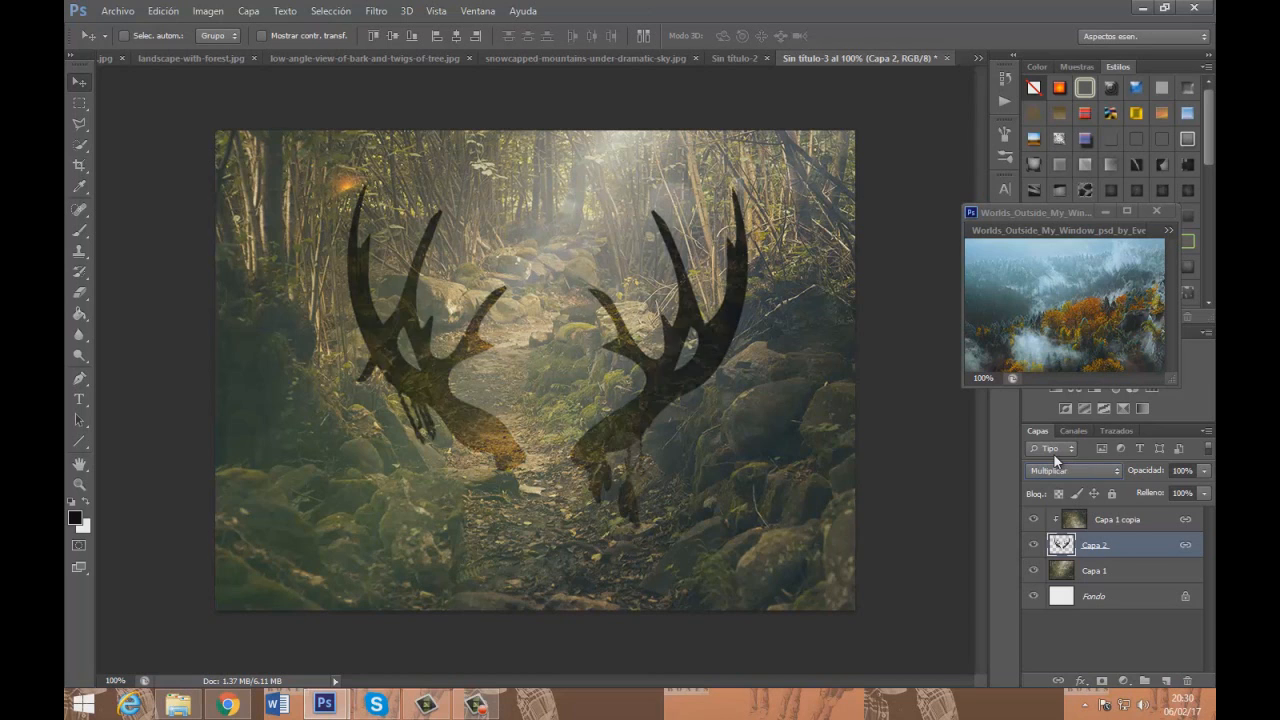
{"action": "key", "text": "Up"}
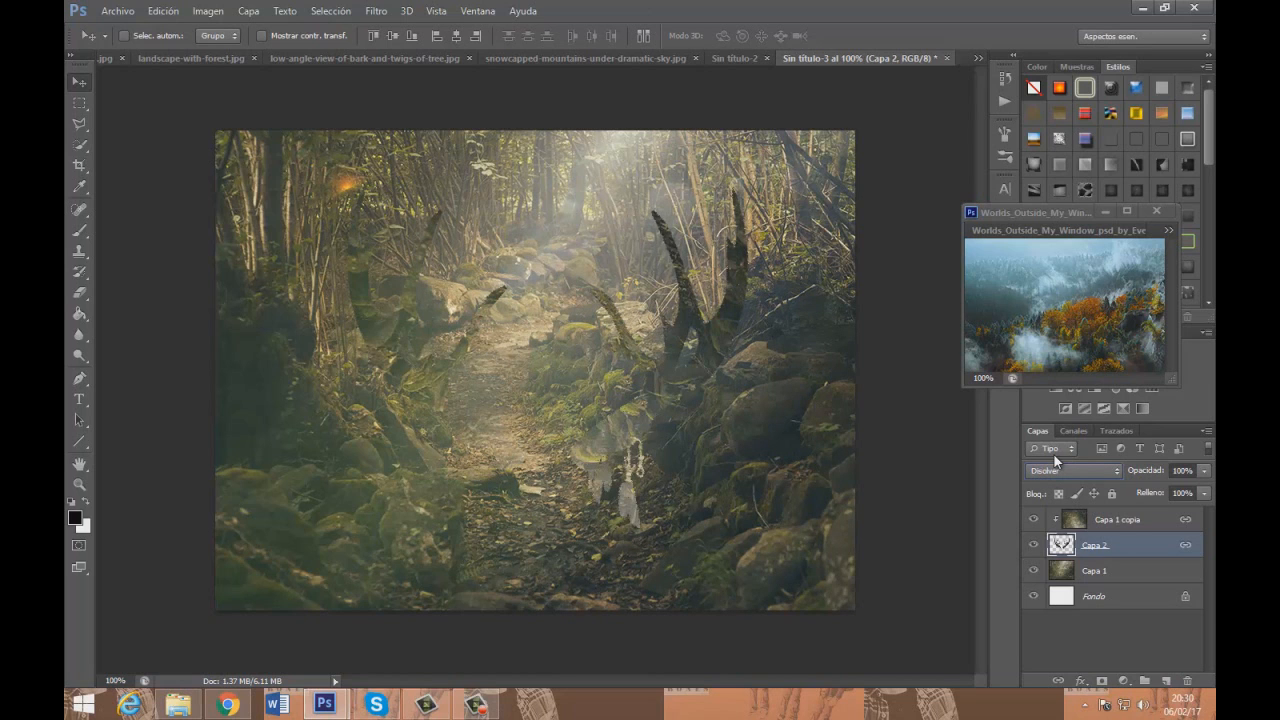
Unlink the clipped forest copy from the antlers and shift it upward within the antler shapes
{"action": "left_click", "coordinate": [1121, 519]}
{"action": "left_click_drag", "start_coordinate": [590, 385], "coordinate": [590, 306]}
Try a duplicate of the clipped forest copy in Luminosidad blend mode, and delete that duplicate
{"action": "right_click", "coordinate": [1130, 519]}
{"action": "left_click", "coordinate": [894, 134]}
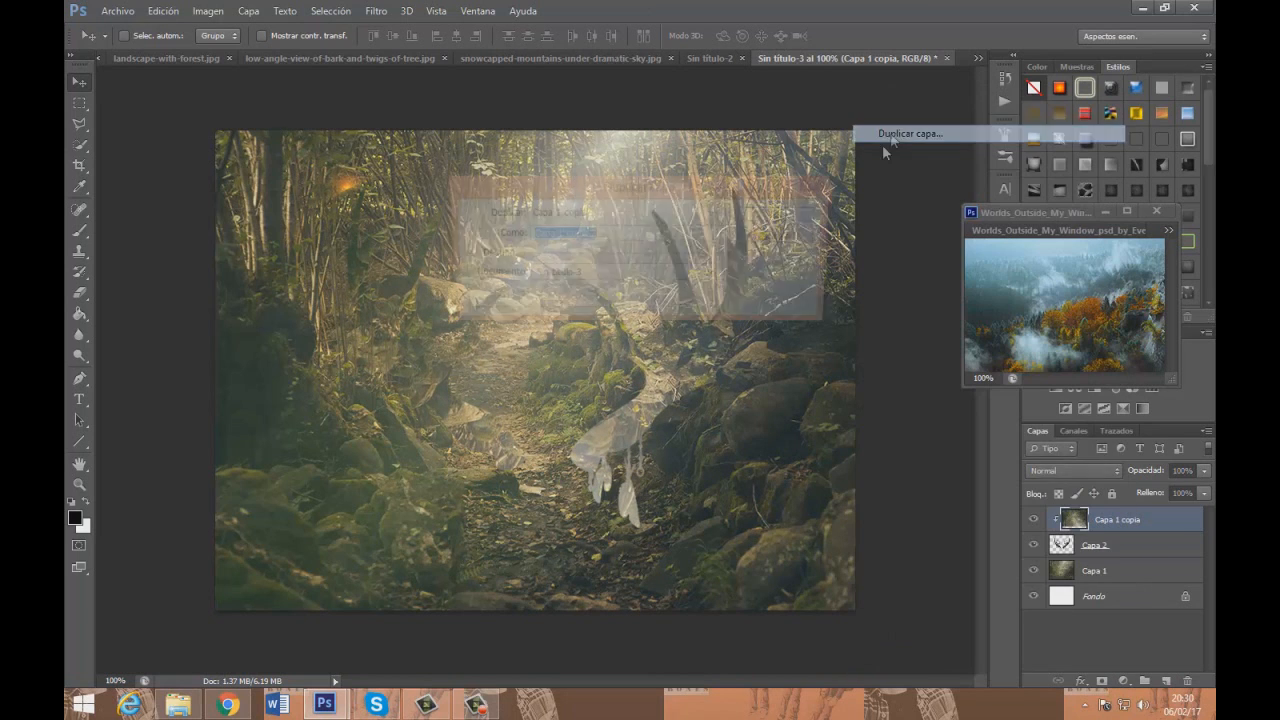
{"action": "left_click", "coordinate": [768, 214]}
{"action": "left_click", "coordinate": [1058, 472]}
{"action": "left_click", "coordinate": [1058, 481]}
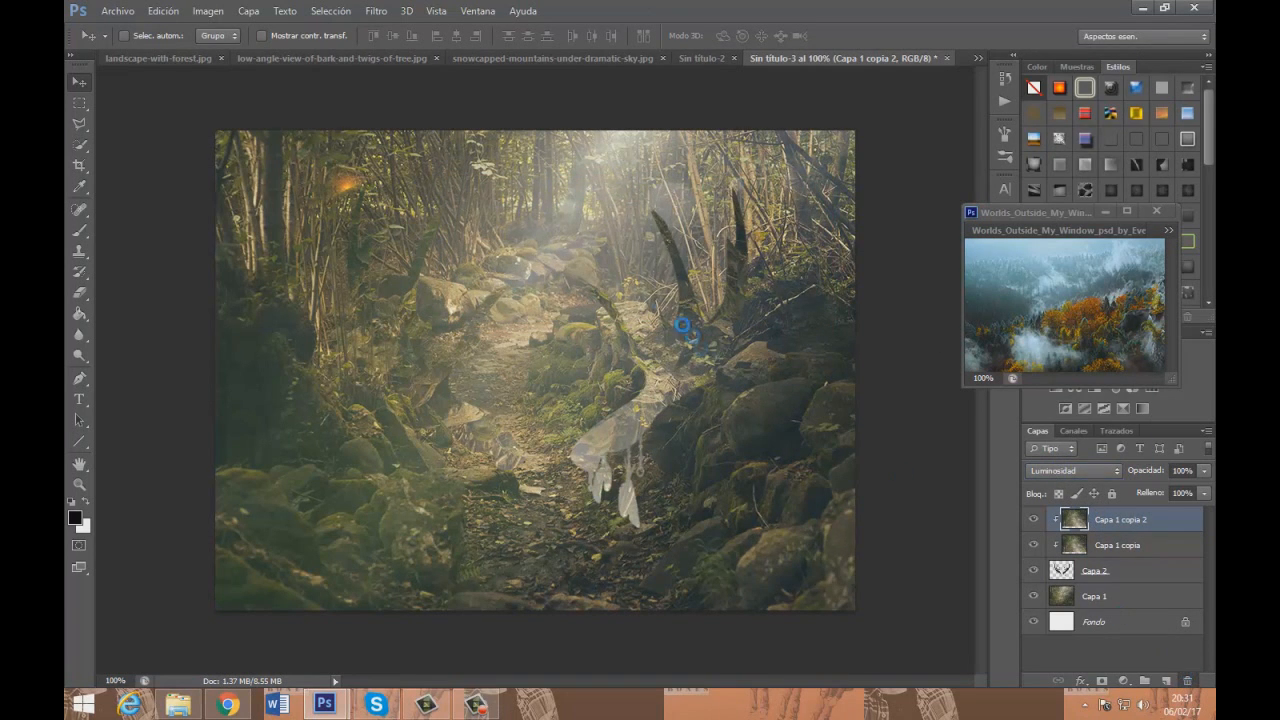
{"action": "left_click", "coordinate": [560, 266]}
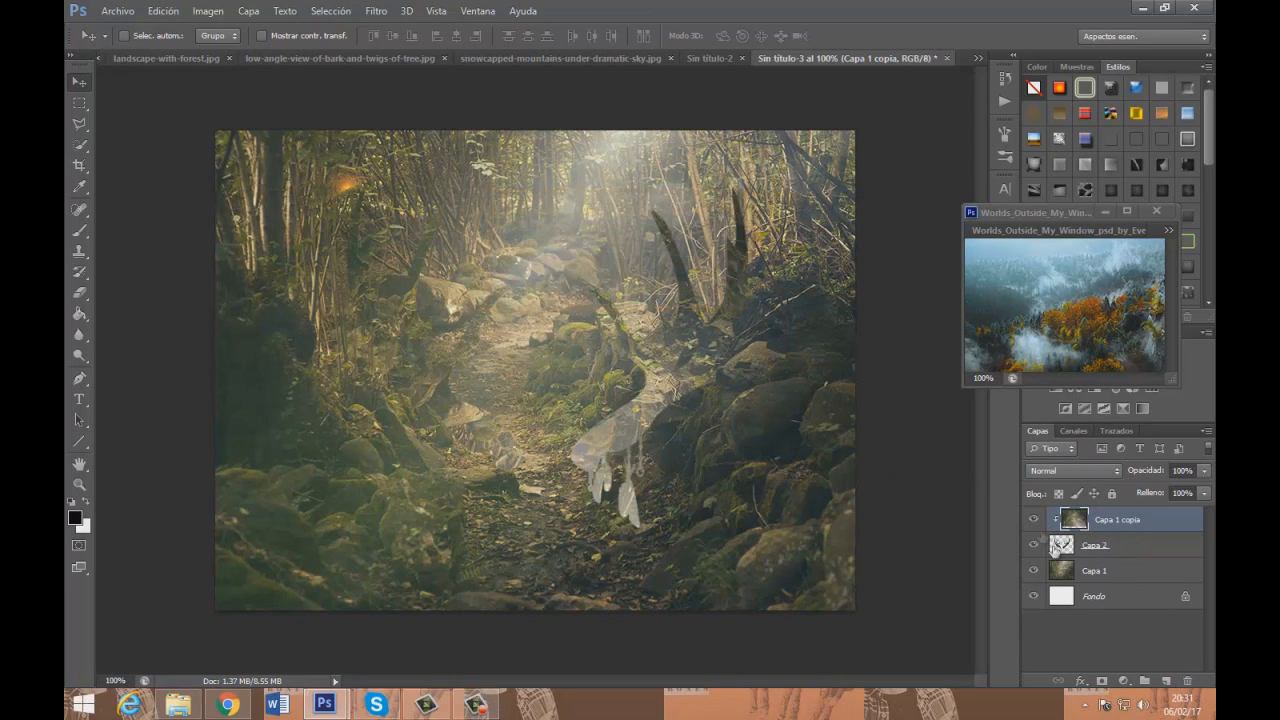
Bring the A Wonderful Sorrow PSD colouring group into the composition above the clipped forest copy and open its opacity setting
{"action": "left_click", "coordinate": [1068, 237]}
{"action": "left_click_drag", "start_coordinate": [1118, 520], "coordinate": [663, 423]}
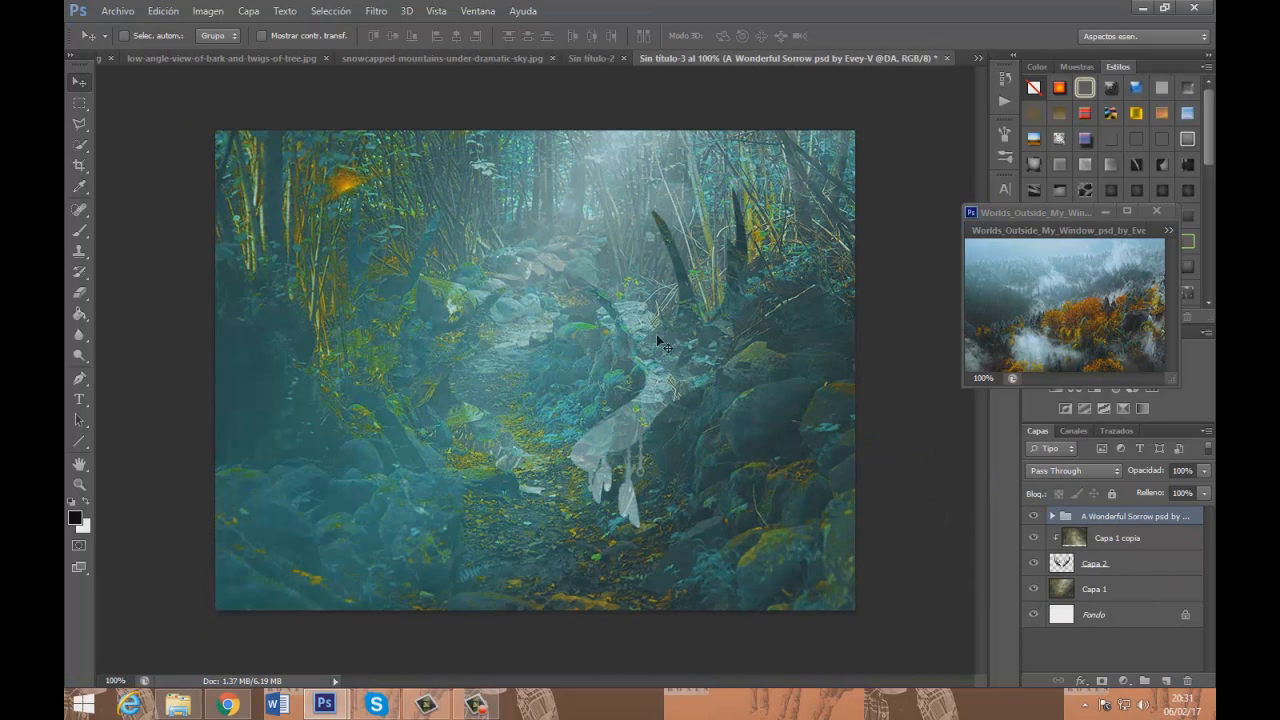
{"action": "left_click", "coordinate": [1204, 471]}
{"action": "mouse_move", "coordinate": [1206, 491]}
{"action": "left_mouse_down"}
{"action": "mouse_move", "coordinate": [1154, 493]}
{"action": "mouse_move", "coordinate": [1208, 493]}
{"action": "left_mouse_up"}
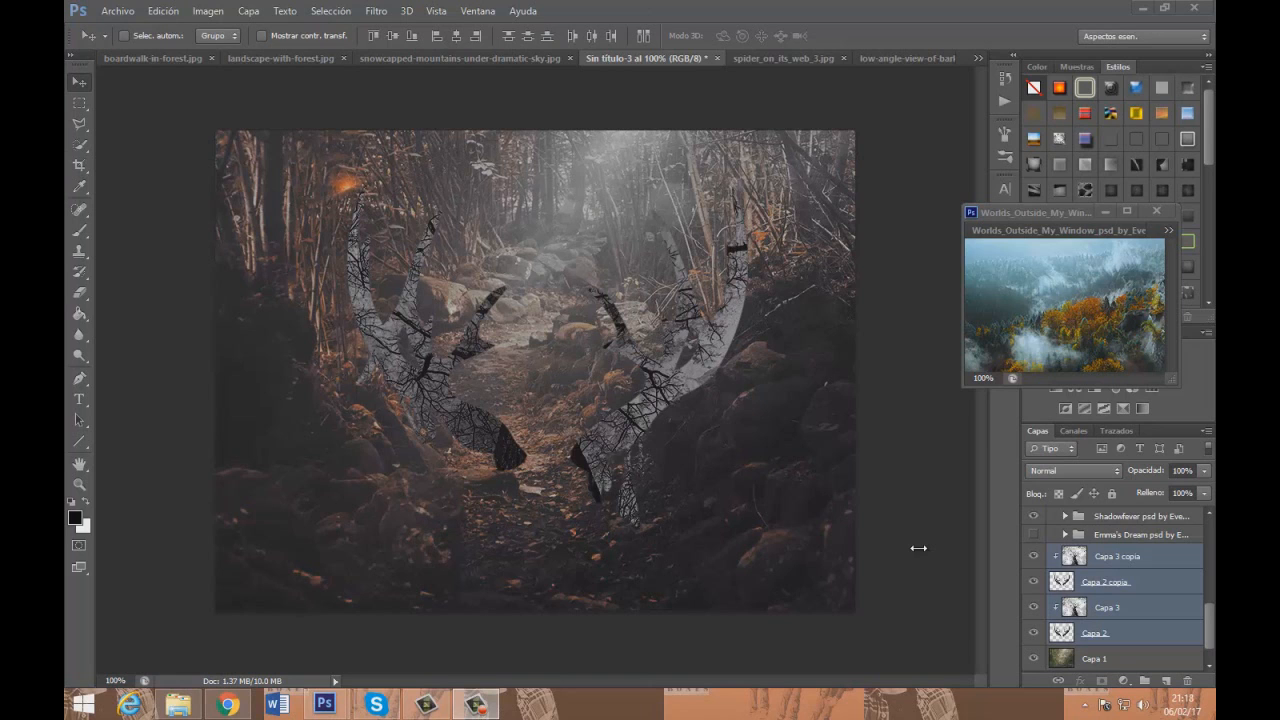
Collapse Grupo 1 and stamp all visible layers into a new layer above it
{"action": "left_click", "coordinate": [1130, 633]}
{"action": "left_click", "coordinate": [1130, 608]}
{"action": "left_click", "coordinate": [1130, 582]}
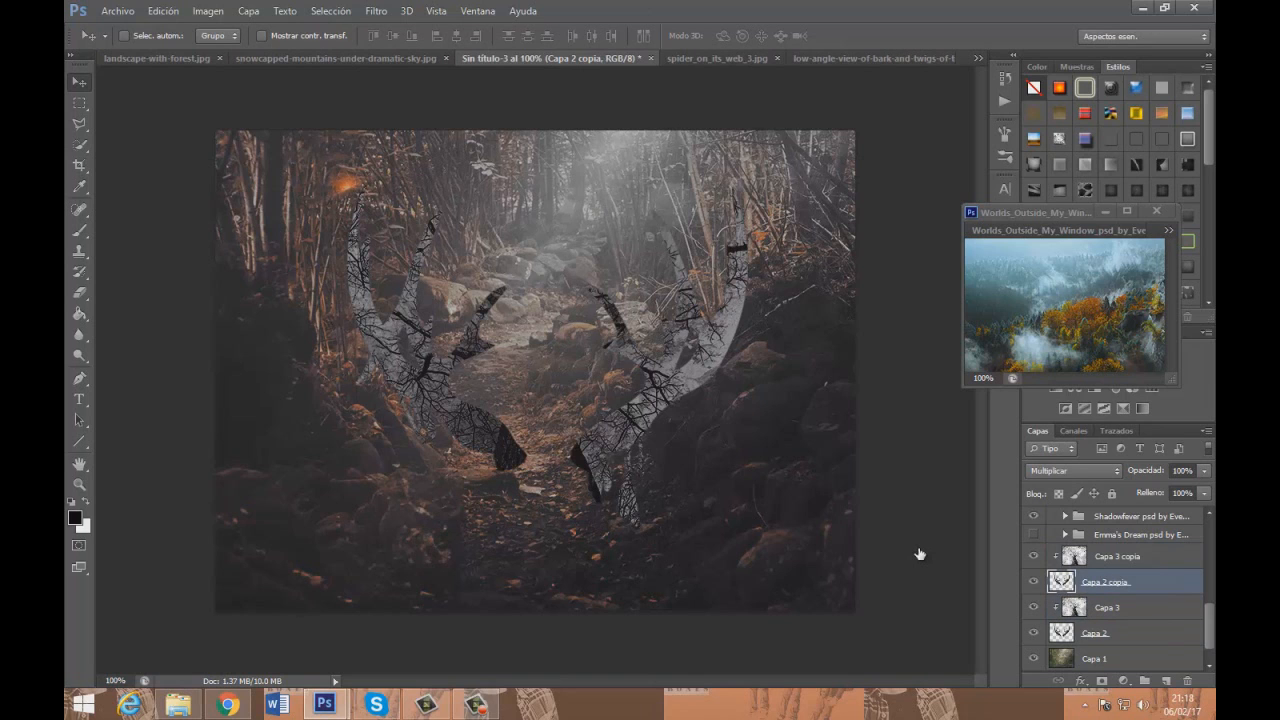
{"action": "left_click", "coordinate": [1130, 556]}
{"action": "scroll", "coordinate": [1120, 590], "scroll_direction": "up", "scroll_amount": 3}
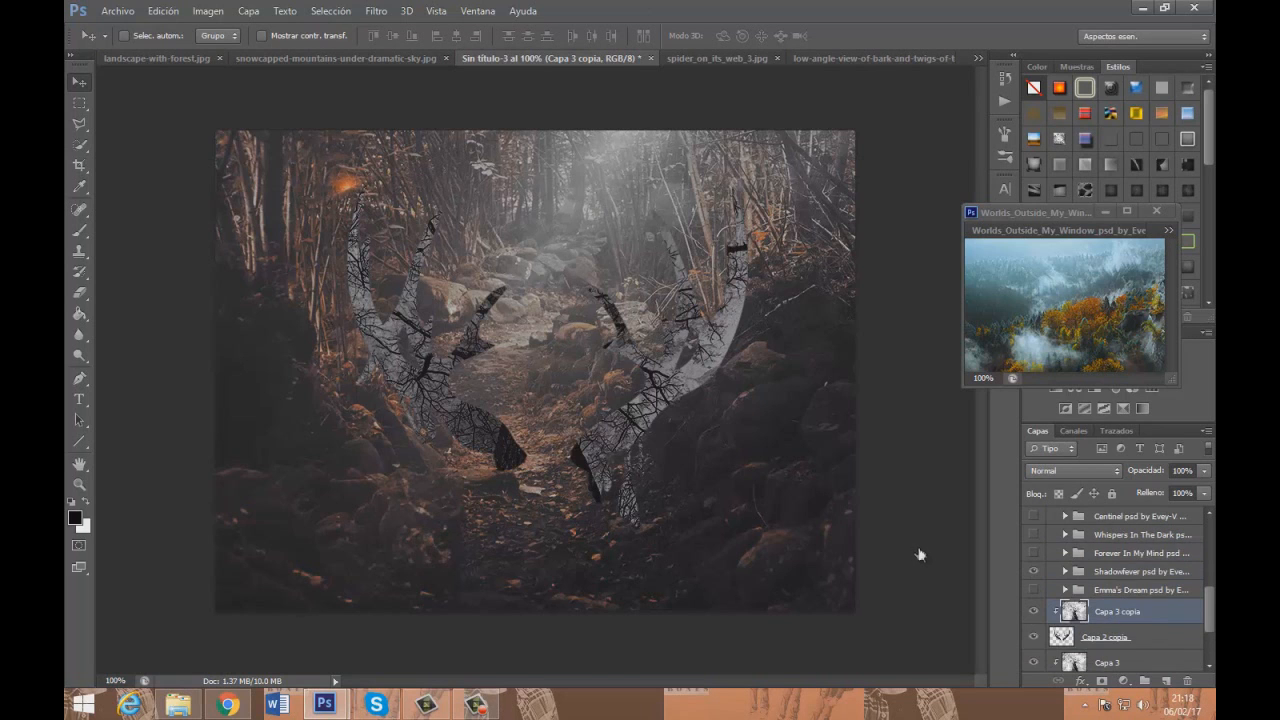
{"action": "scroll", "coordinate": [1120, 590], "scroll_direction": "up", "scroll_amount": 5}
{"action": "left_click", "coordinate": [1052, 516]}
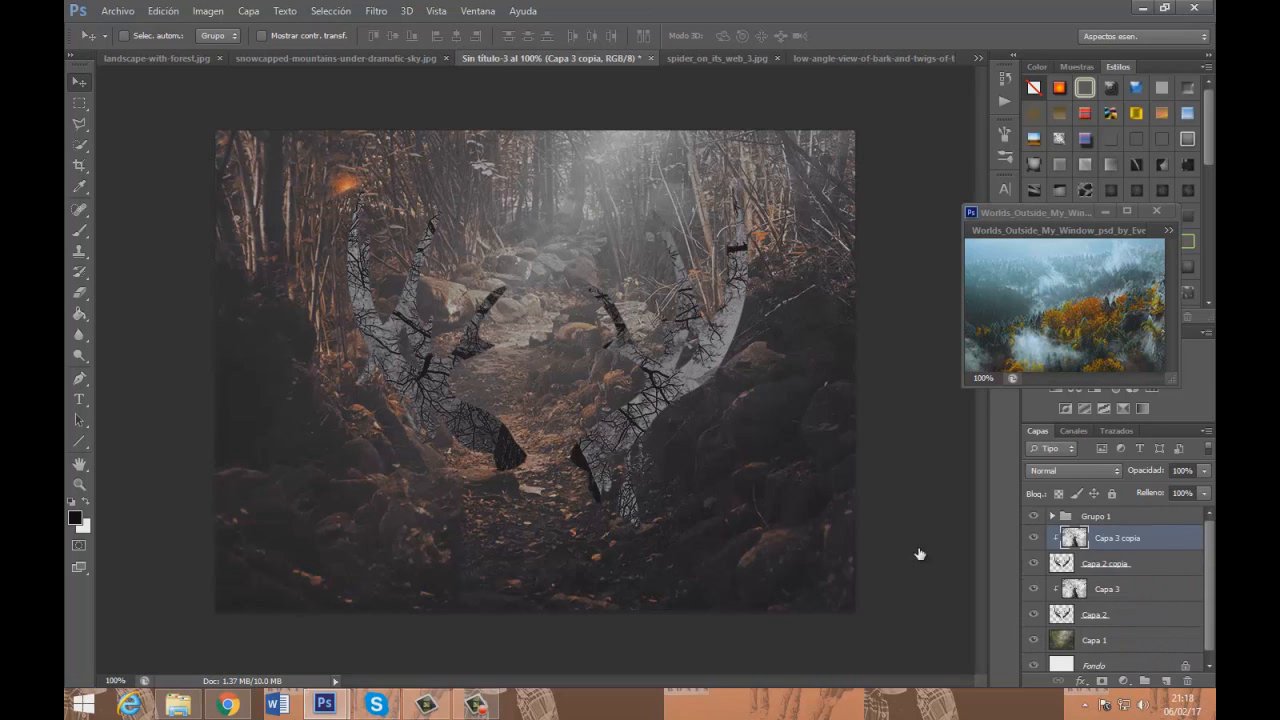
{"action": "left_click", "coordinate": [1120, 516]}
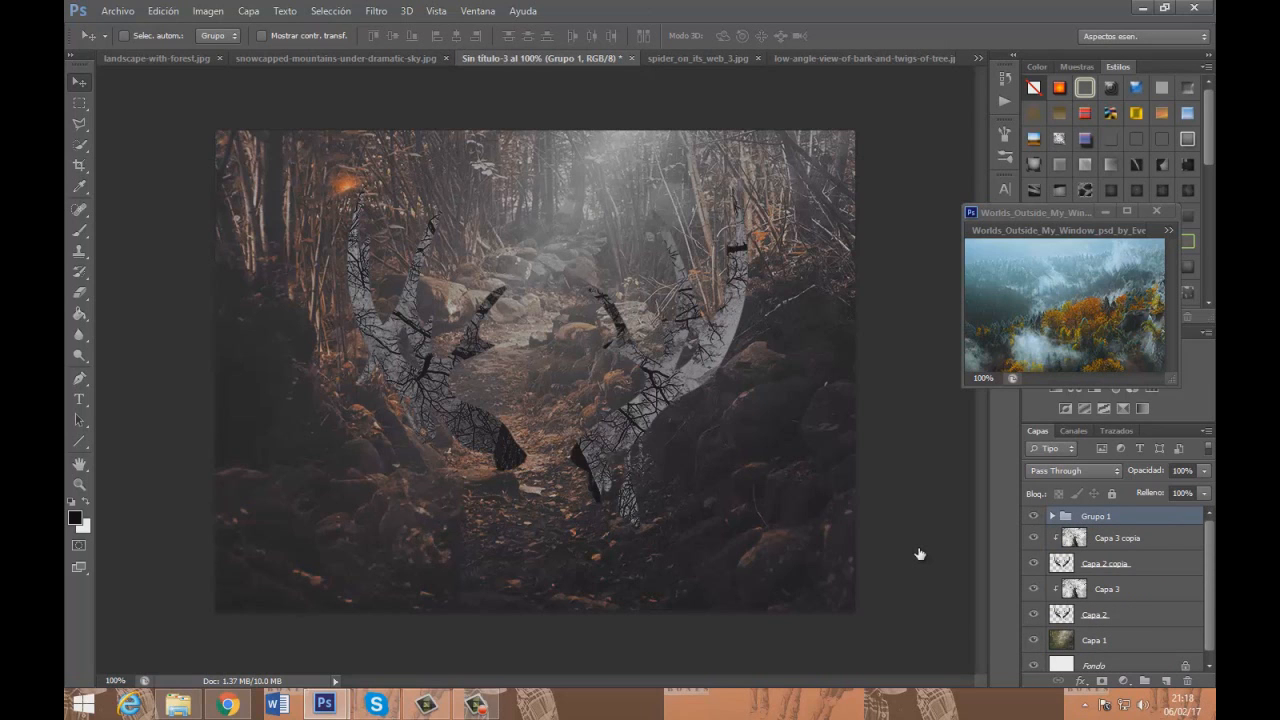
{"action": "key", "text": "ctrl+shift+alt+e"}
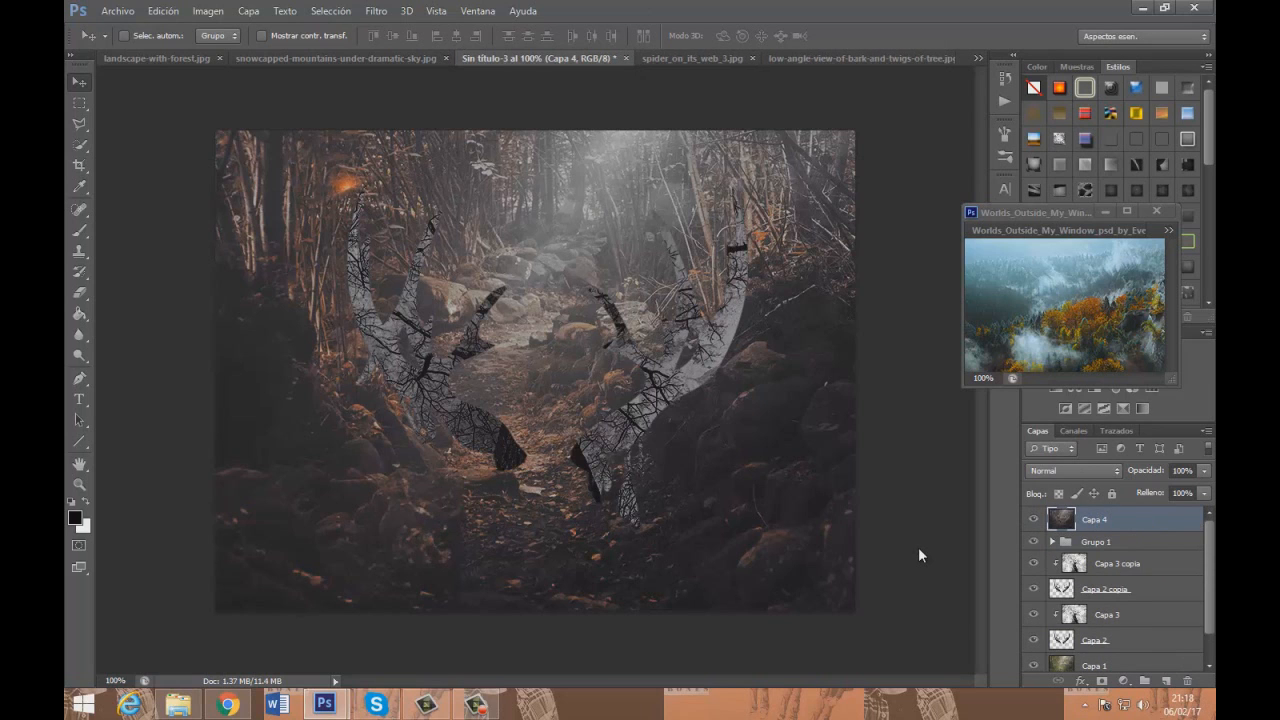
Run through the blend modes on the stamped layer Capa 4 from Color up to Luz fuerte
{"action": "left_click", "coordinate": [1075, 470]}
{"action": "left_click", "coordinate": [1060, 443]}
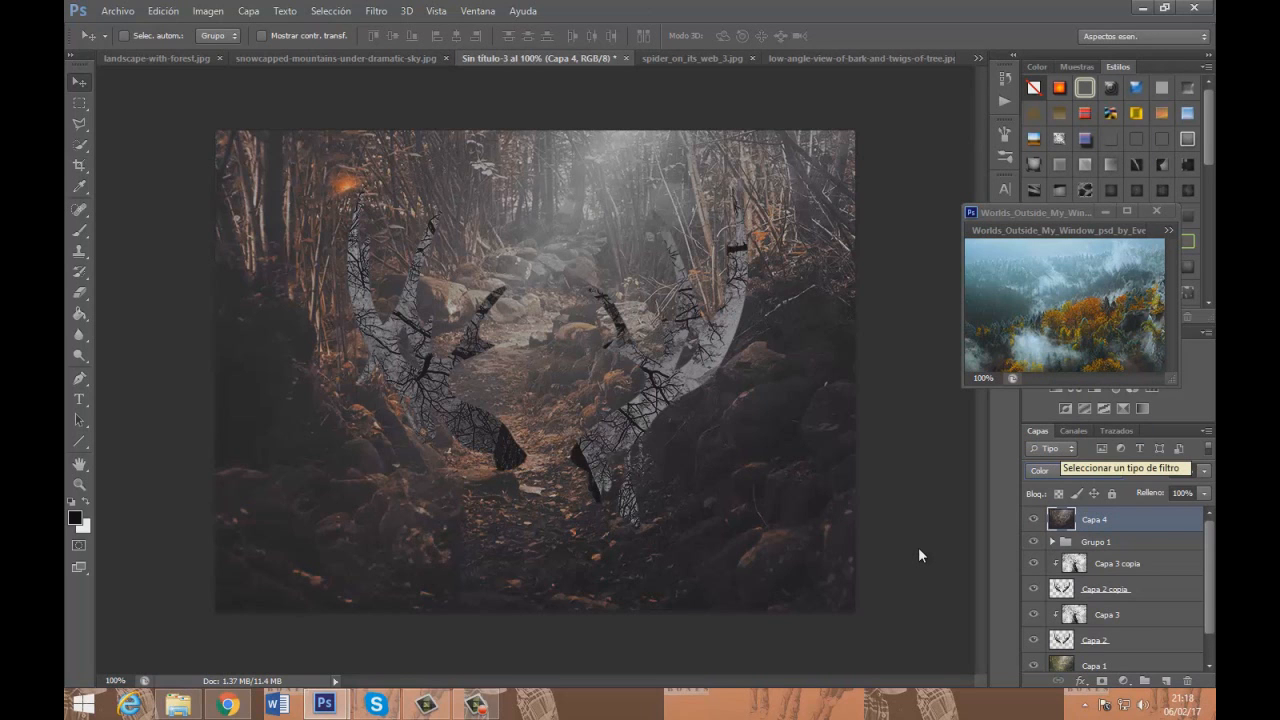
{"action": "key", "text": "Up"}
{"action": "key", "text": "Up"}
{"action": "key", "text": "Up"}
{"action": "key", "text": "Up"}
{"action": "key", "text": "Up"}
{"action": "key", "text": "Up"}
{"action": "key", "text": "Up"}
{"action": "key", "text": "Up"}
{"action": "key", "text": "Up"}
{"action": "key", "text": "Up"}
{"action": "key", "text": "Up"}
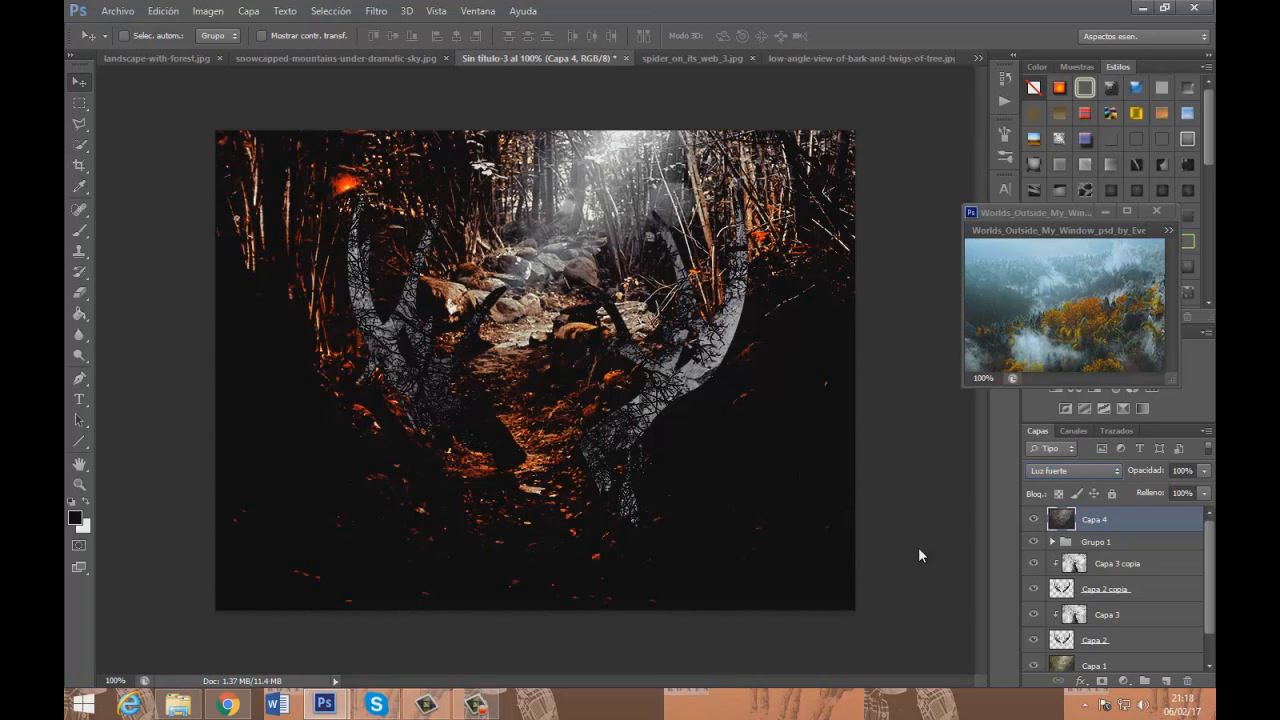
Set the blend mode of the stamped layer Capa 4 to Luz suave
{"action": "key", "text": "Up"}
{"action": "key", "text": "Up"}
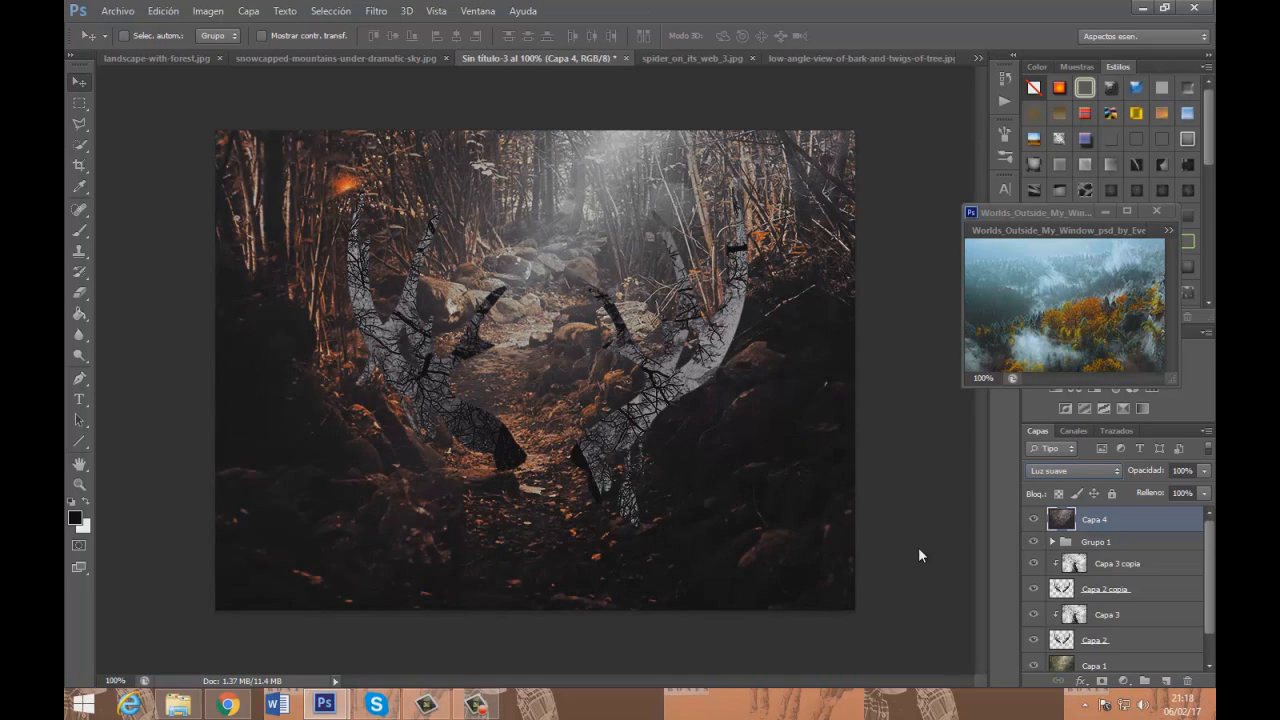
{"action": "key", "text": "Down"}
{"action": "key", "text": "Down"}
{"action": "key", "text": "Up"}
Flatten the forest composition into a single background layer, discarding the hidden layers
{"action": "right_click", "coordinate": [1112, 519]}
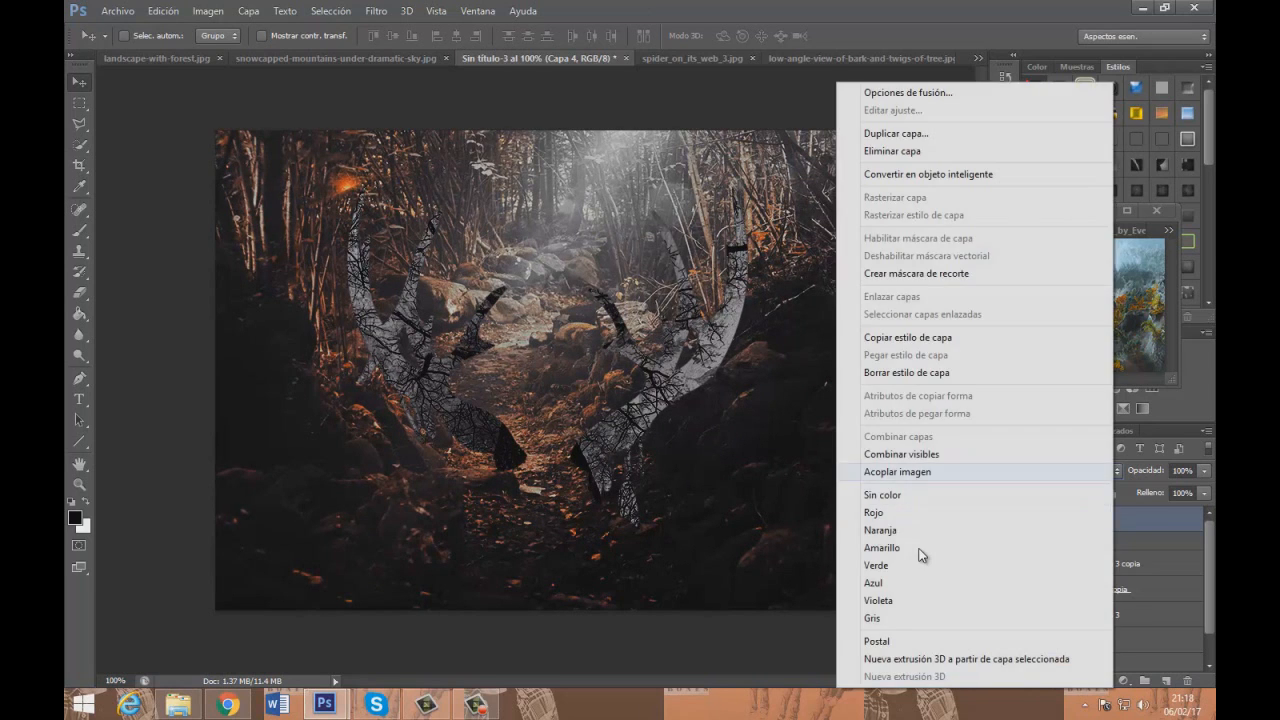
{"action": "key", "text": "Return"}
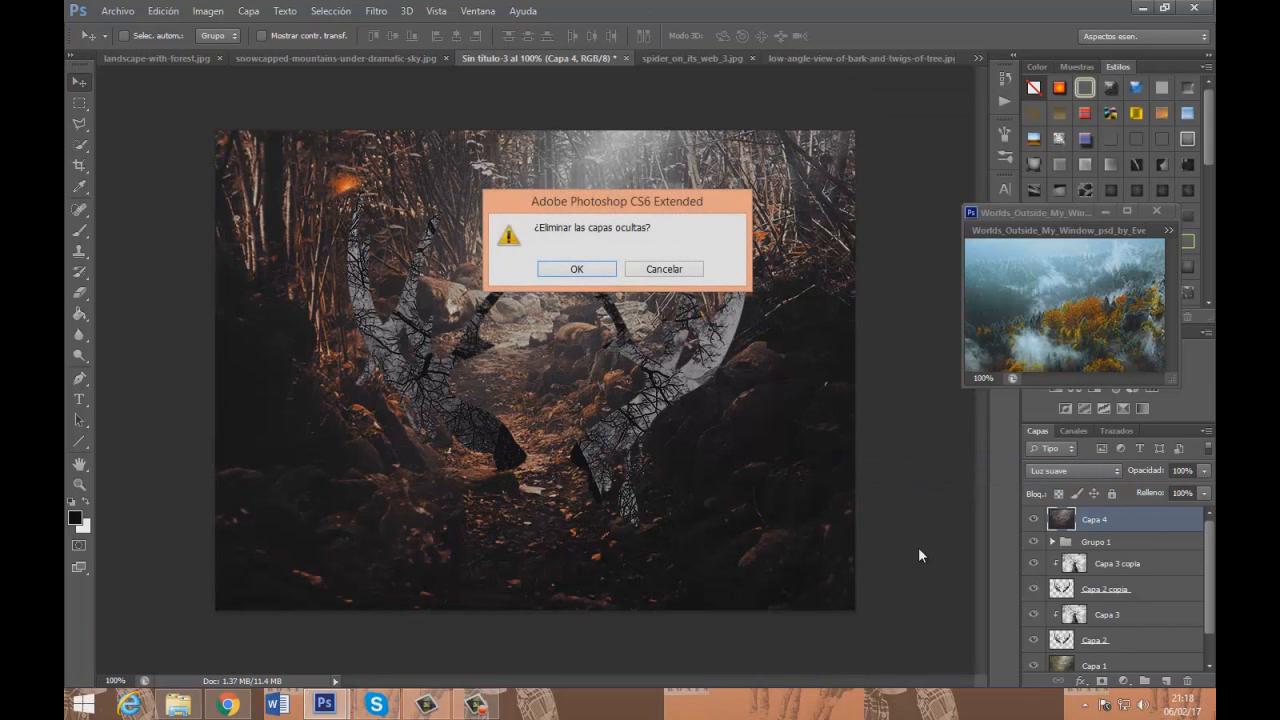
{"action": "key", "text": "Return"}
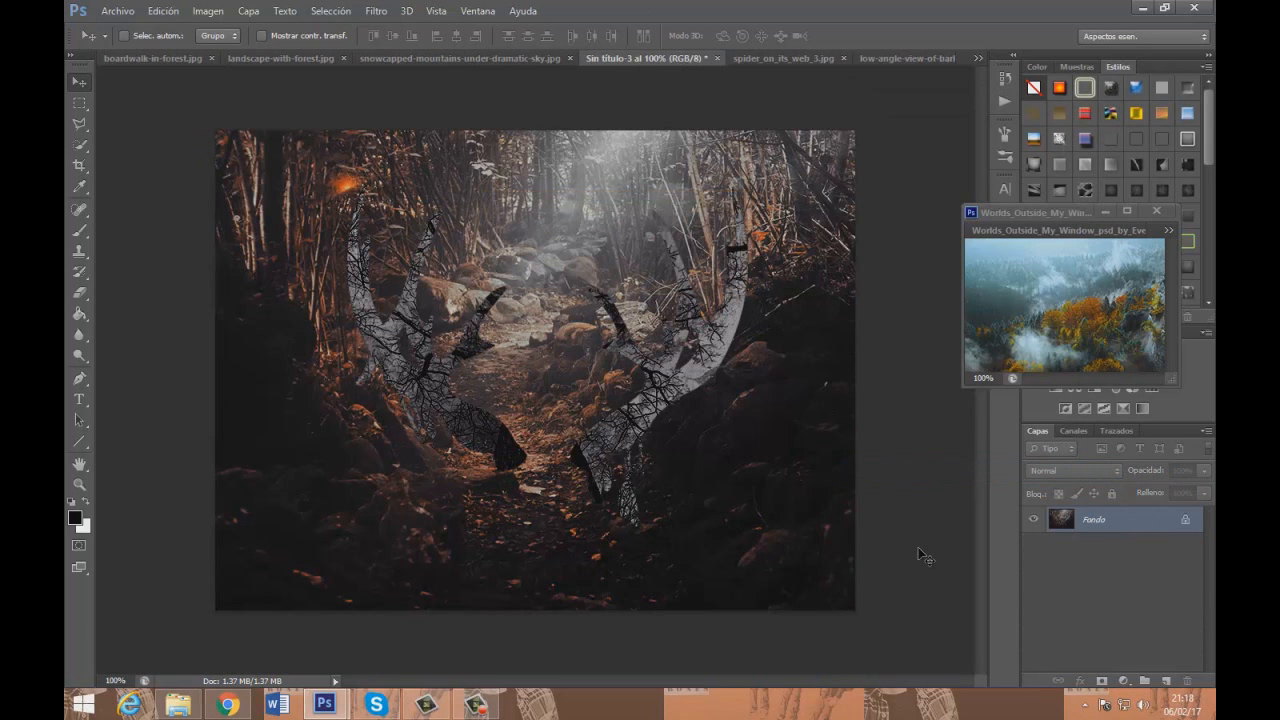
Create a new blank document and fill its background with black
{"action": "left_click", "coordinate": [117, 11]}
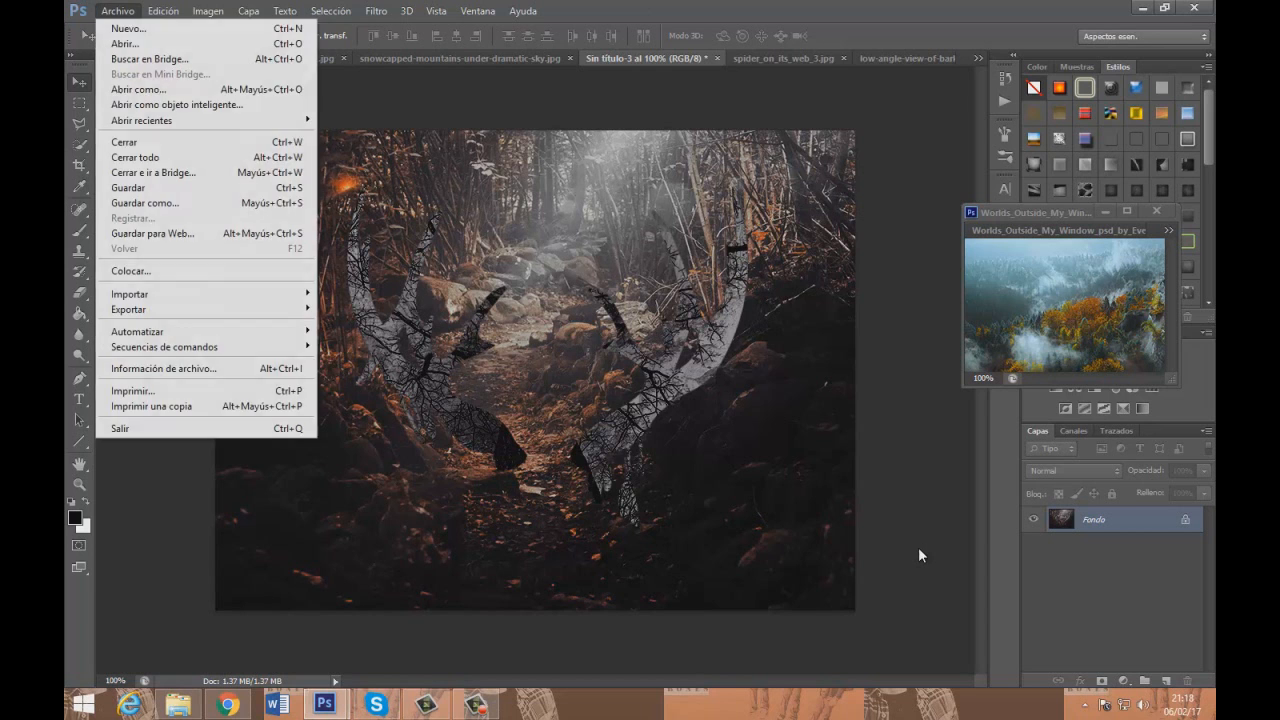
{"action": "left_click", "coordinate": [130, 29]}
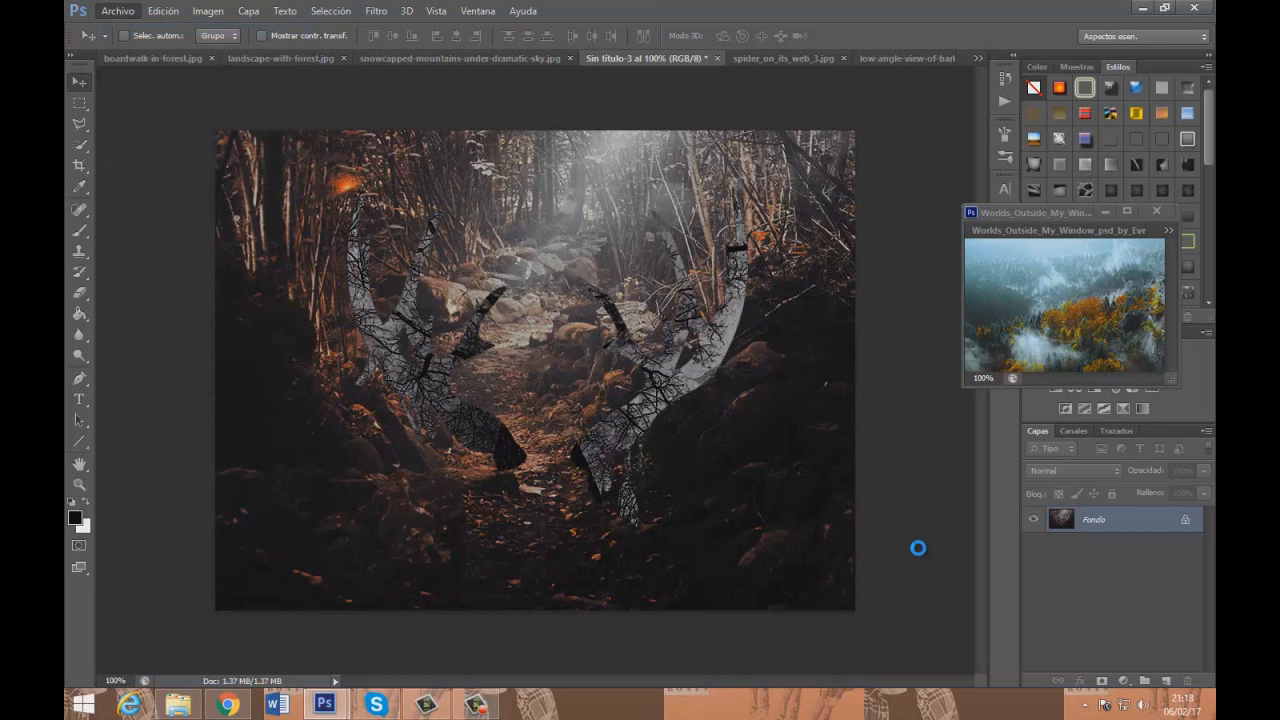
{"action": "key", "text": "Escape"}
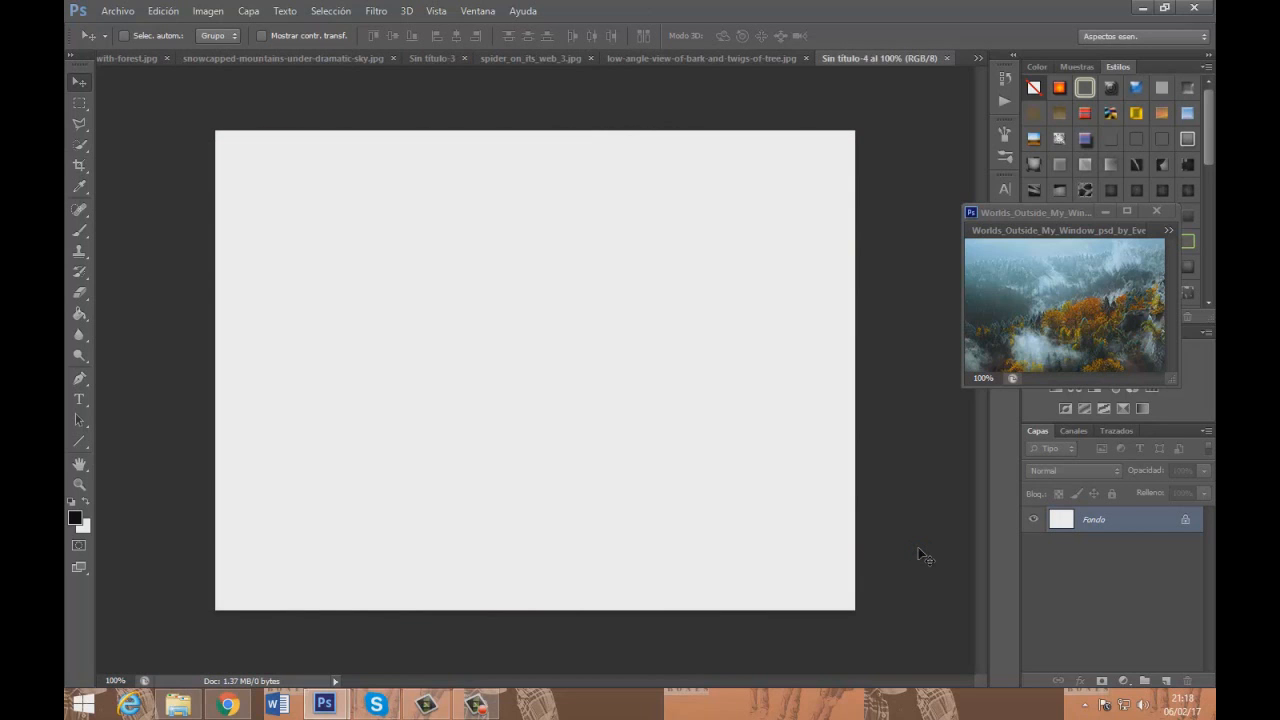
{"action": "key", "text": "g"}
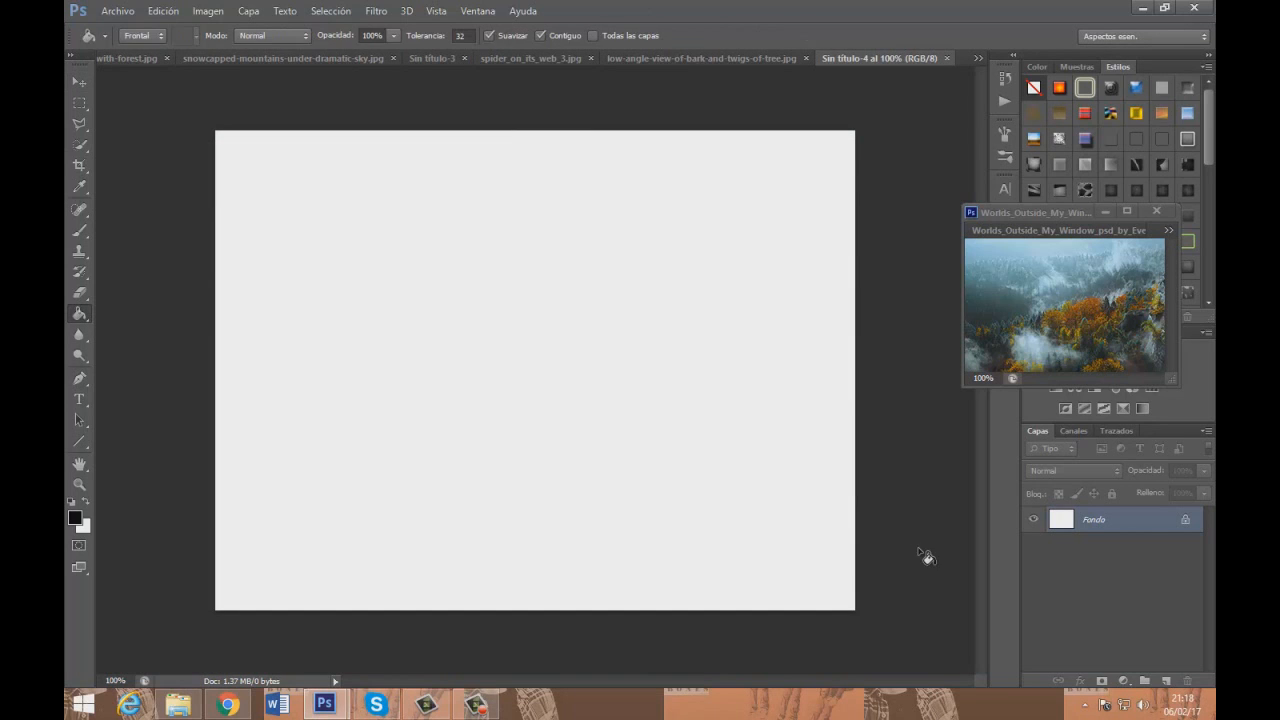
{"action": "key", "text": "alt+BackSpace"}
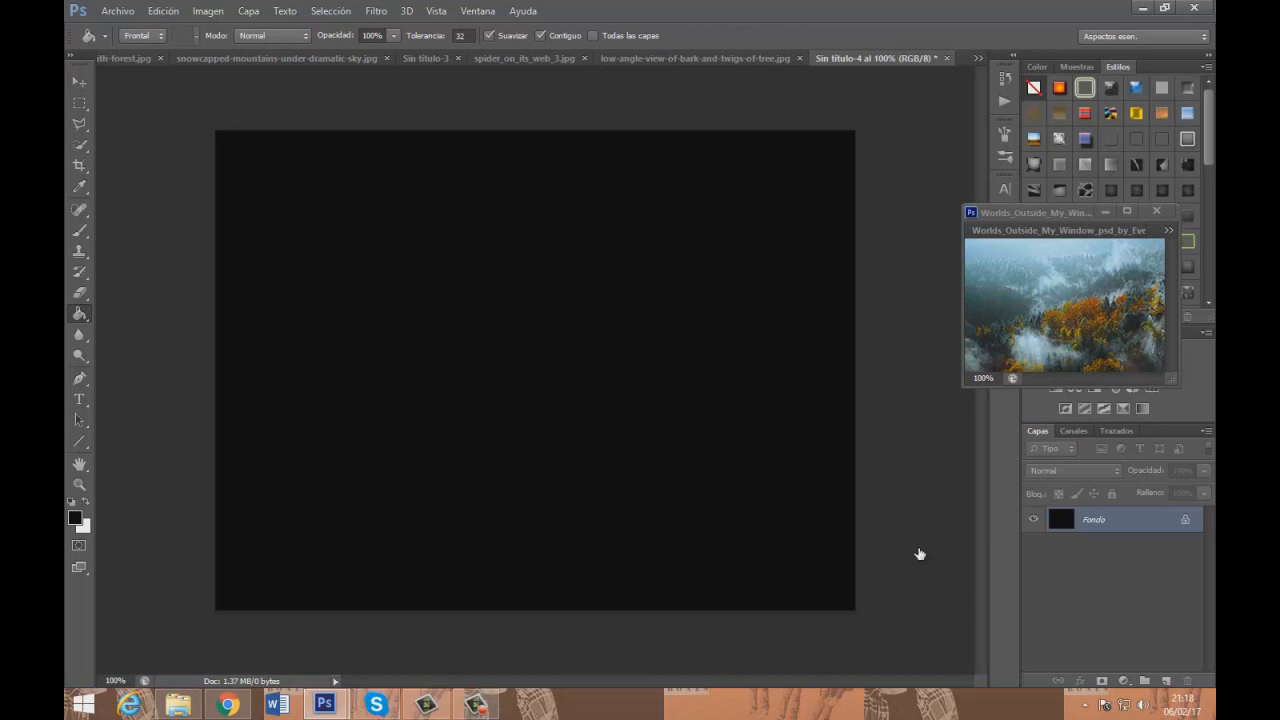
On a new layer, stamp the 561 px smoke brush in white once in each quarter of the canvas
{"action": "key", "text": "ctrl+shift+alt+n"}
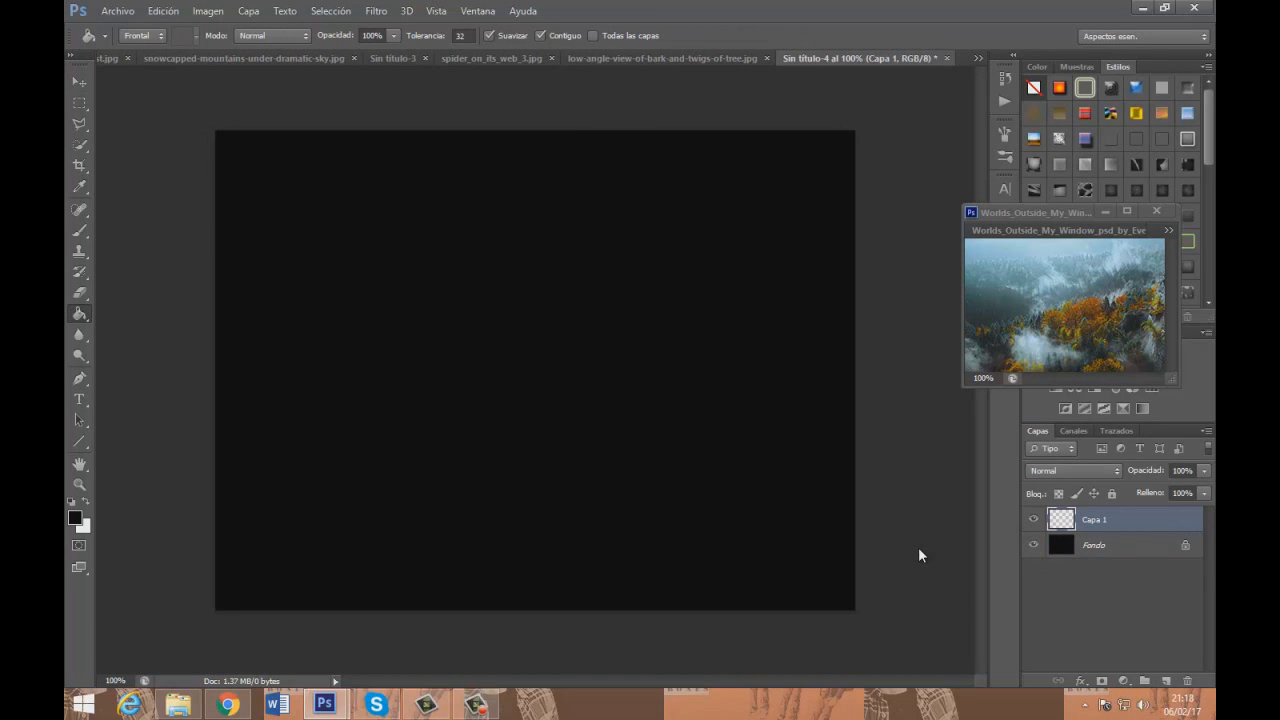
{"action": "key", "text": "b"}
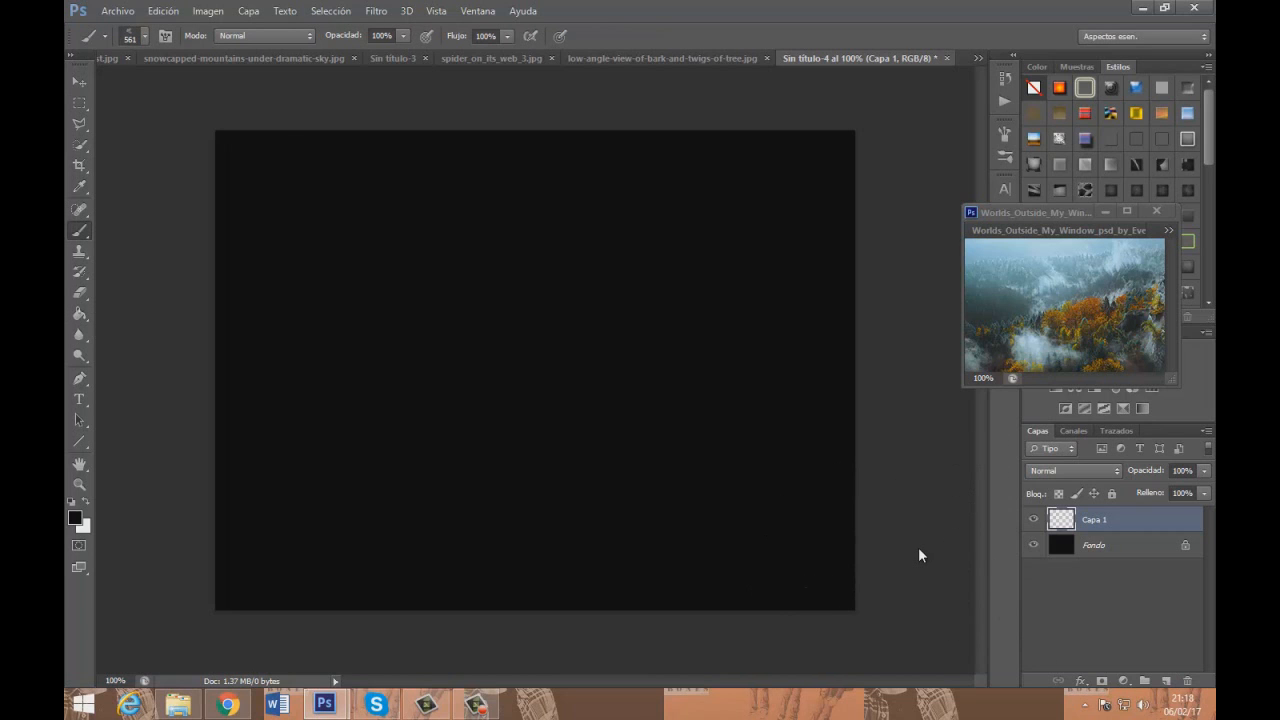
{"action": "key", "text": "Return"}
{"action": "key", "text": "Return"}
{"action": "key", "text": "x"}
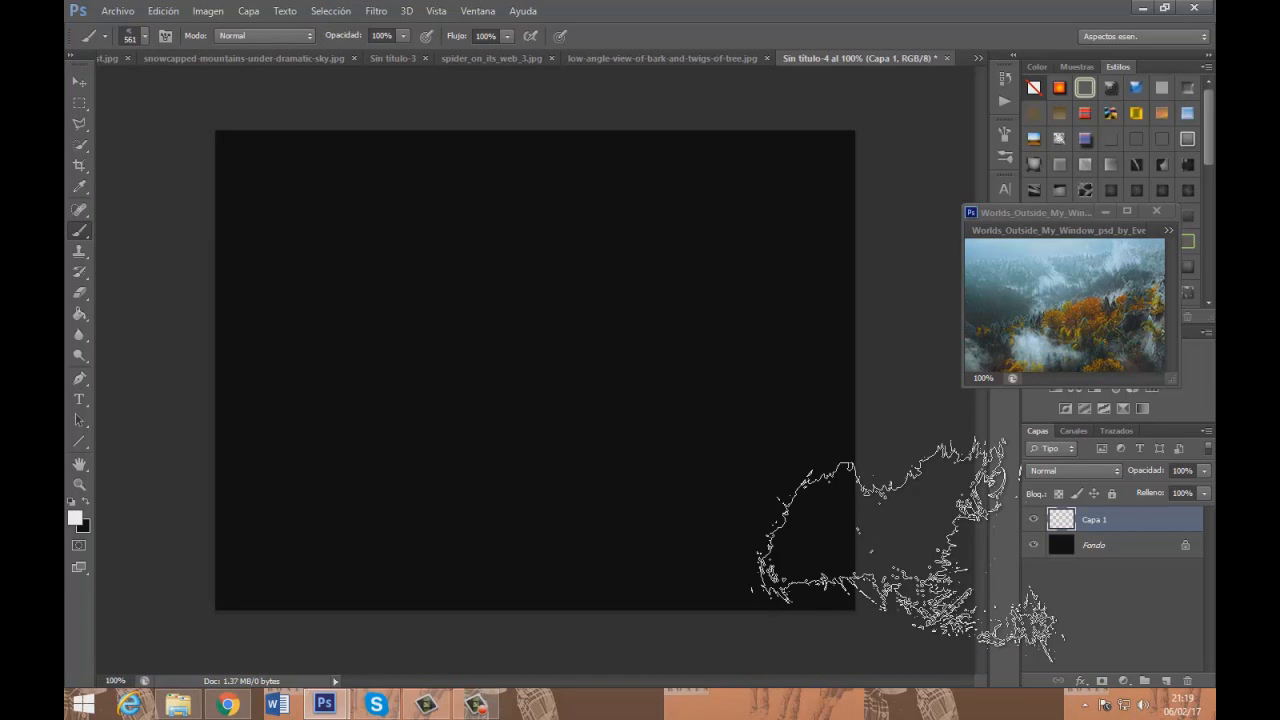
{"action": "left_click", "coordinate": [411, 268]}
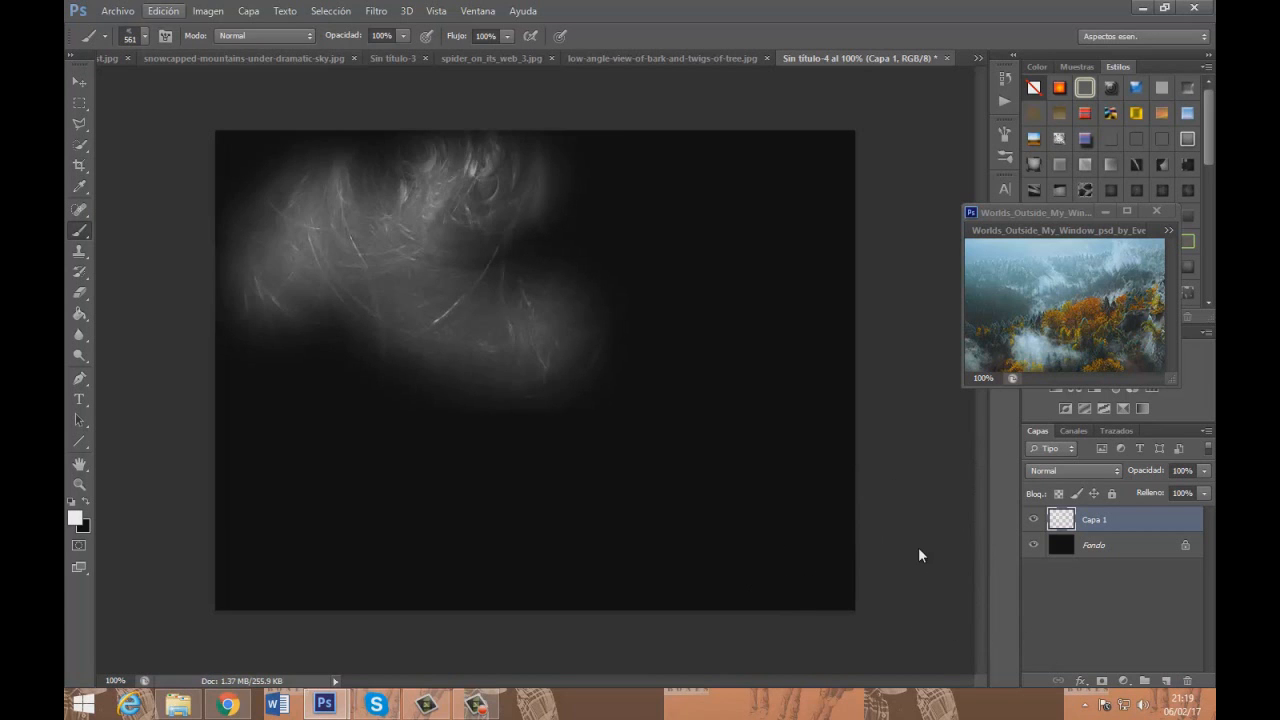
{"action": "key", "text": "alt+e"}
{"action": "key", "text": "Escape"}
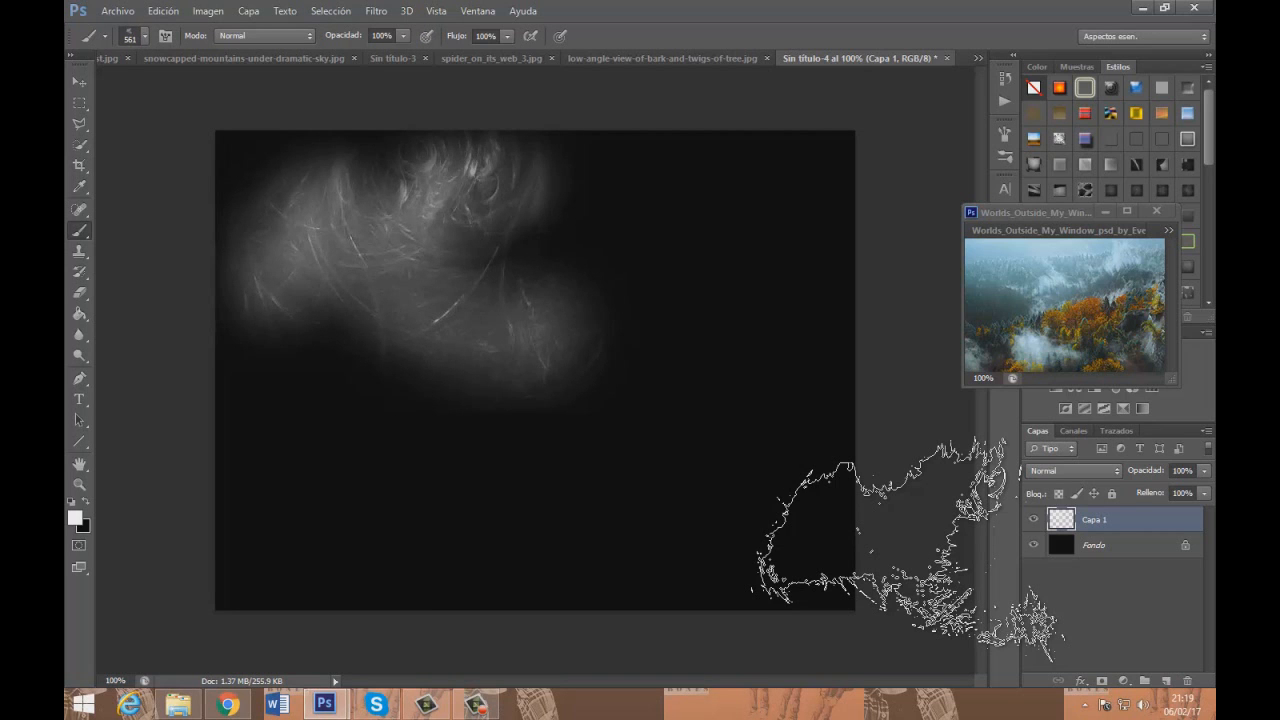
{"action": "left_click", "coordinate": [680, 490]}
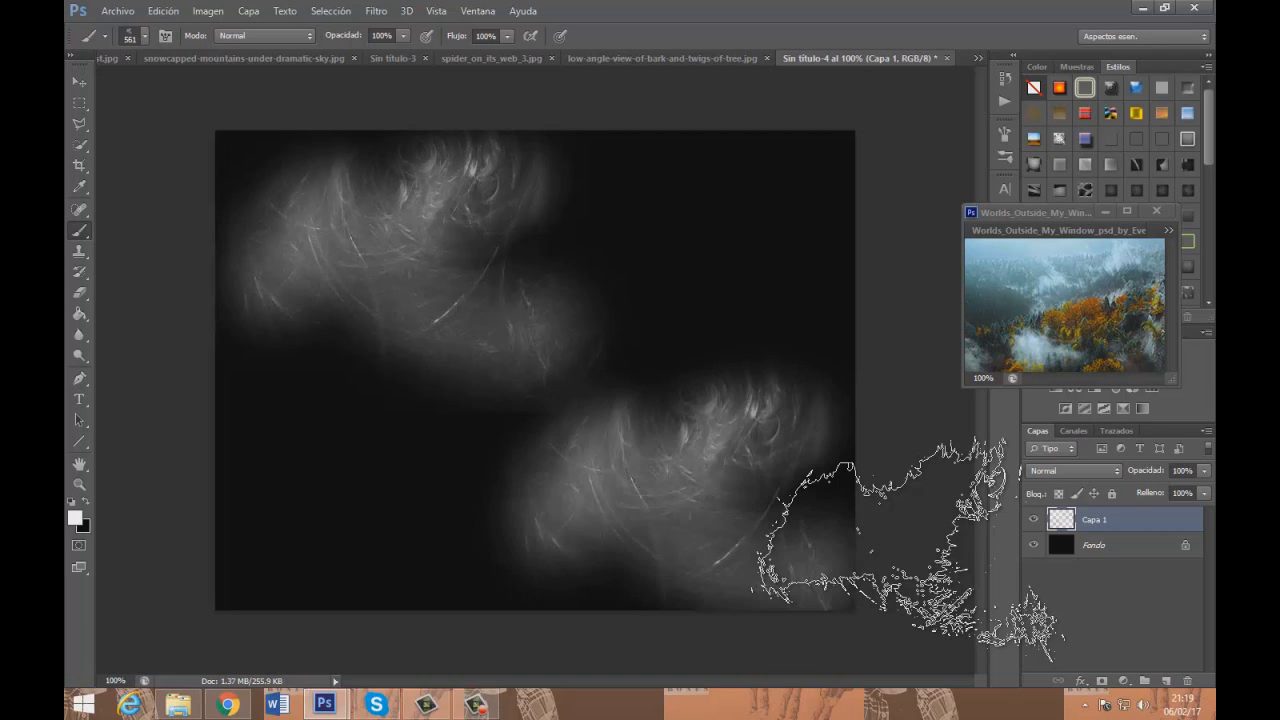
{"action": "left_click", "coordinate": [680, 280]}
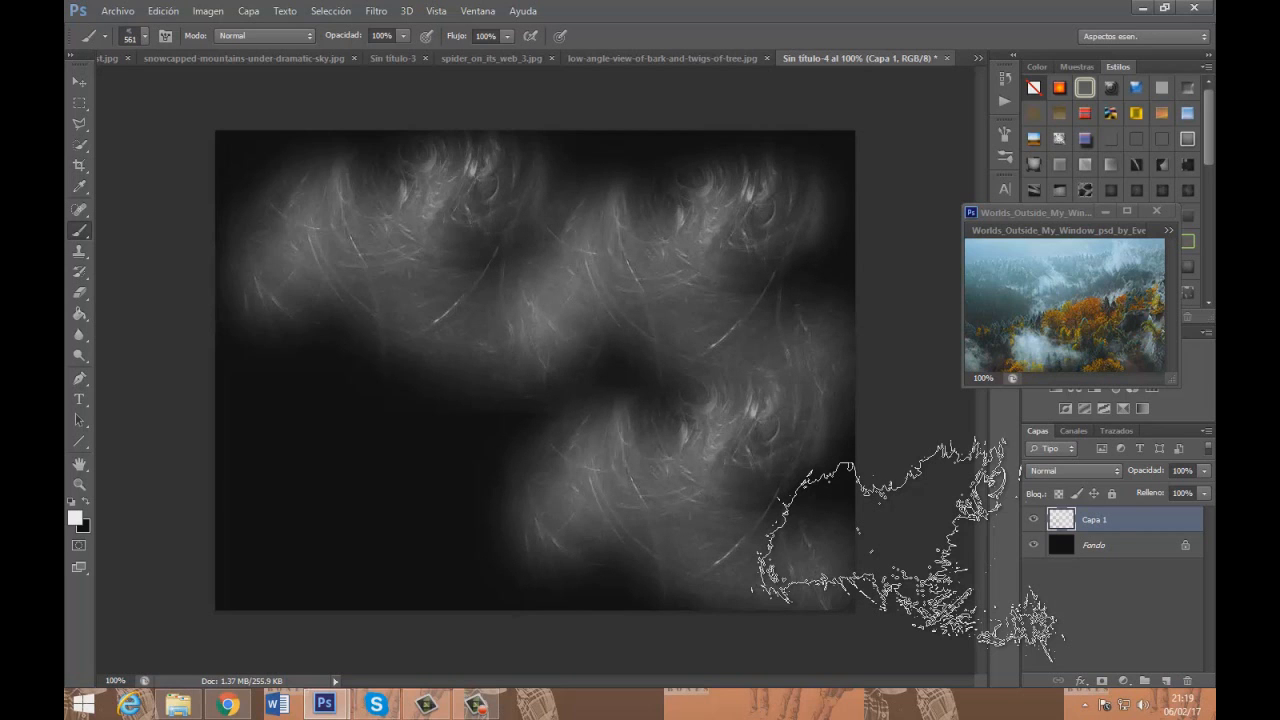
{"action": "left_click", "coordinate": [374, 464]}
Apply a Gaussian blur with a 7.8 pixel radius to the white smoke layer and lower the layer's opacity
{"action": "left_click", "coordinate": [376, 11]}
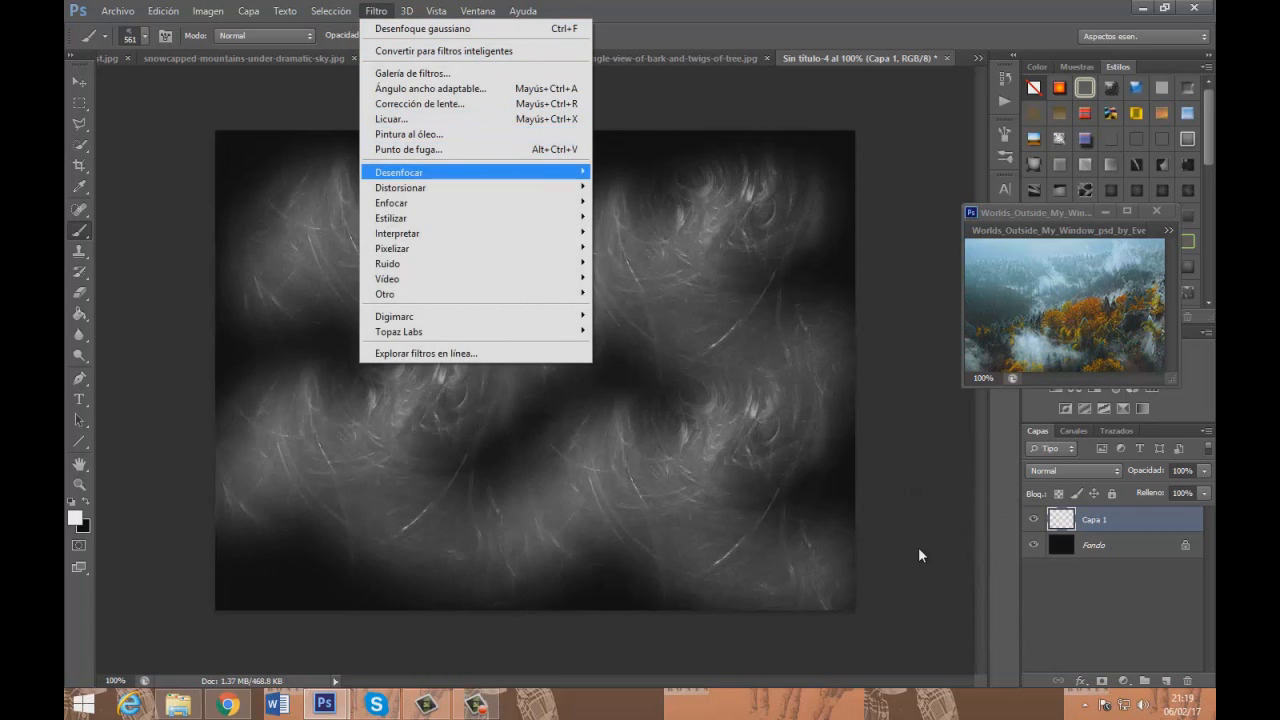
{"action": "mouse_move", "coordinate": [470, 172]}
{"action": "left_click", "coordinate": [650, 331]}
{"action": "left_click_drag", "start_coordinate": [836, 585], "coordinate": [873, 585]}
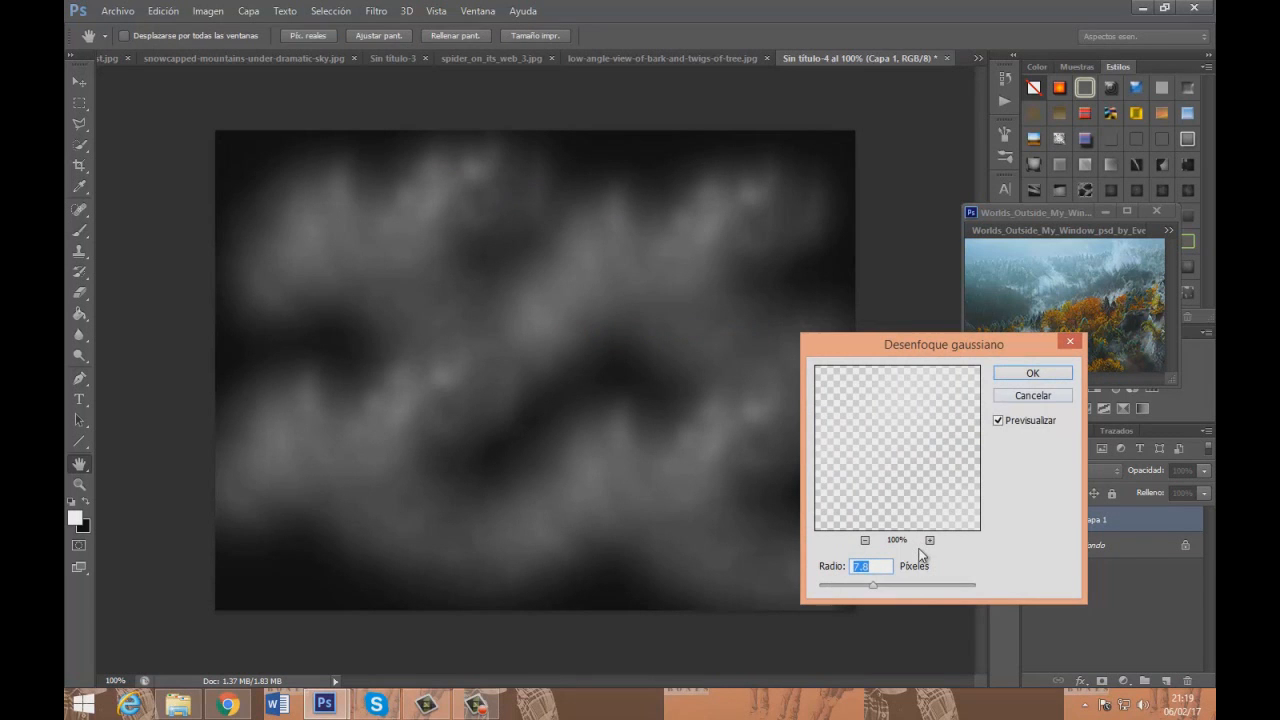
{"action": "key", "text": "Return"}
{"action": "left_click", "coordinate": [1204, 471]}
{"action": "left_click_drag", "start_coordinate": [1205, 489], "coordinate": [1159, 489]}
On a new layer above the smoke, stamp the 582 px star-speckle brush in white right of centre and in the upper left area
{"action": "left_click", "coordinate": [1166, 681]}
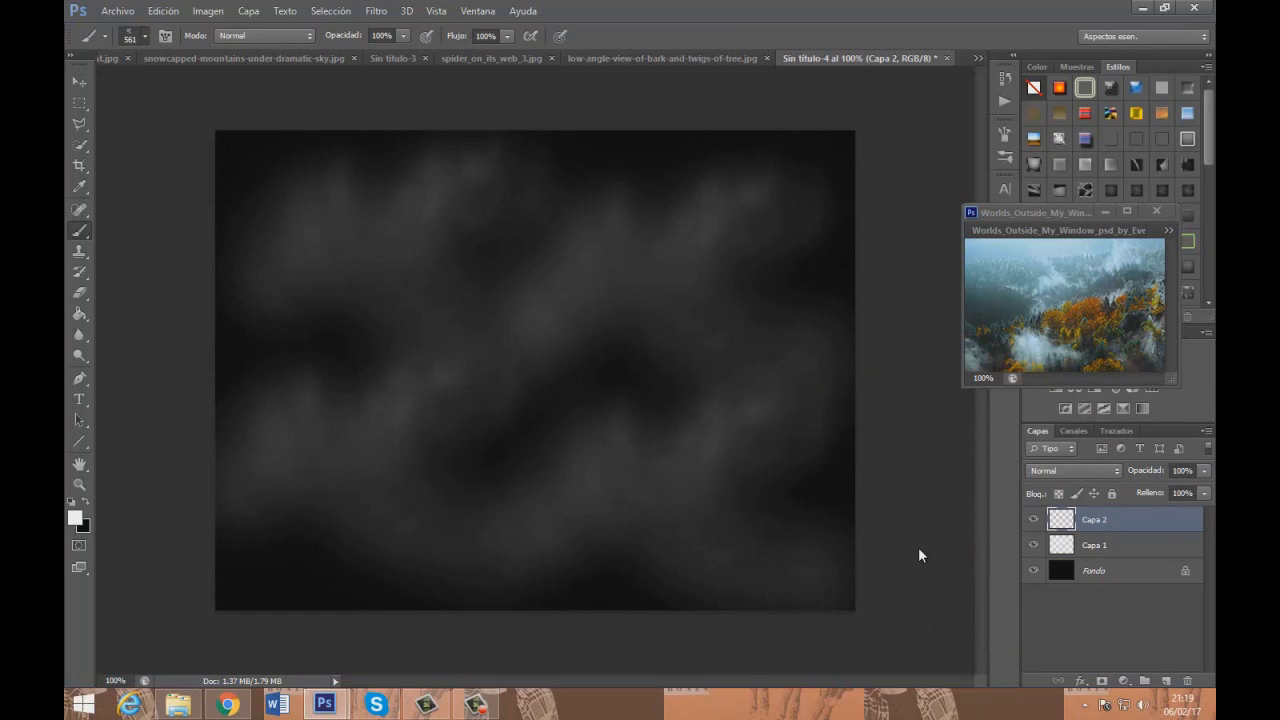
{"action": "left_click", "coordinate": [145, 36]}
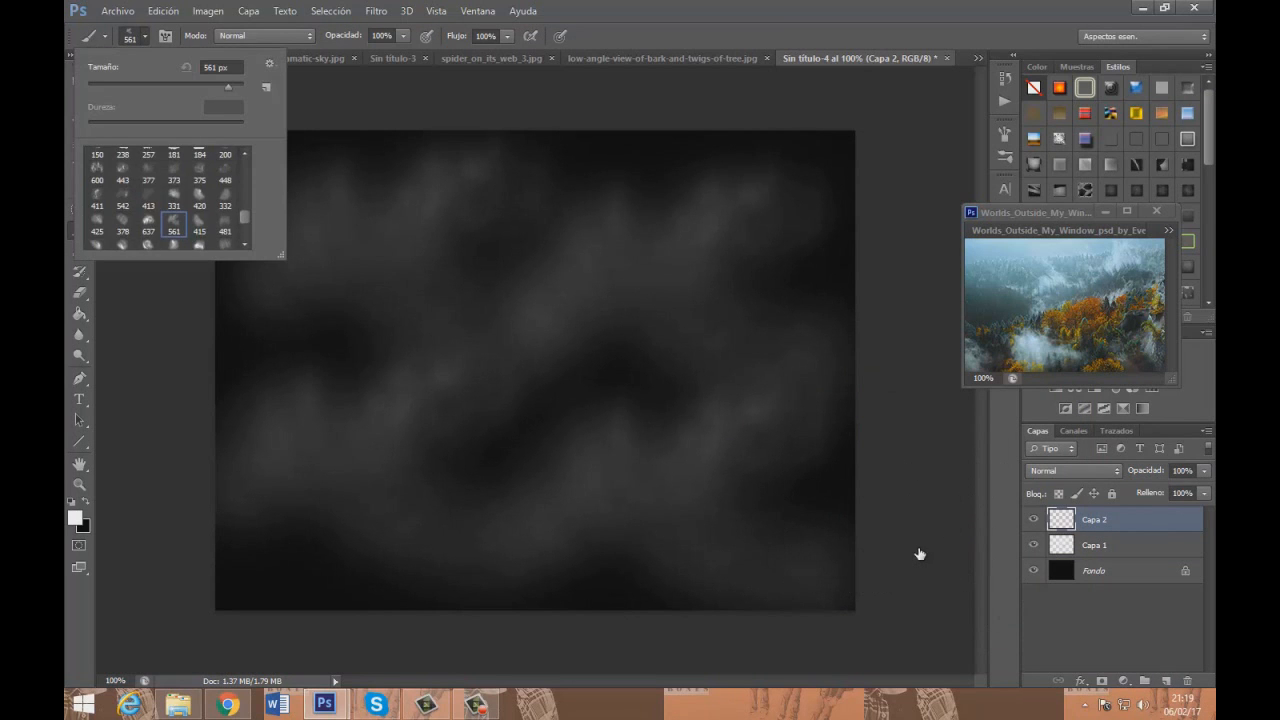
{"action": "scroll", "coordinate": [165, 200], "scroll_direction": "up", "scroll_amount": 10}
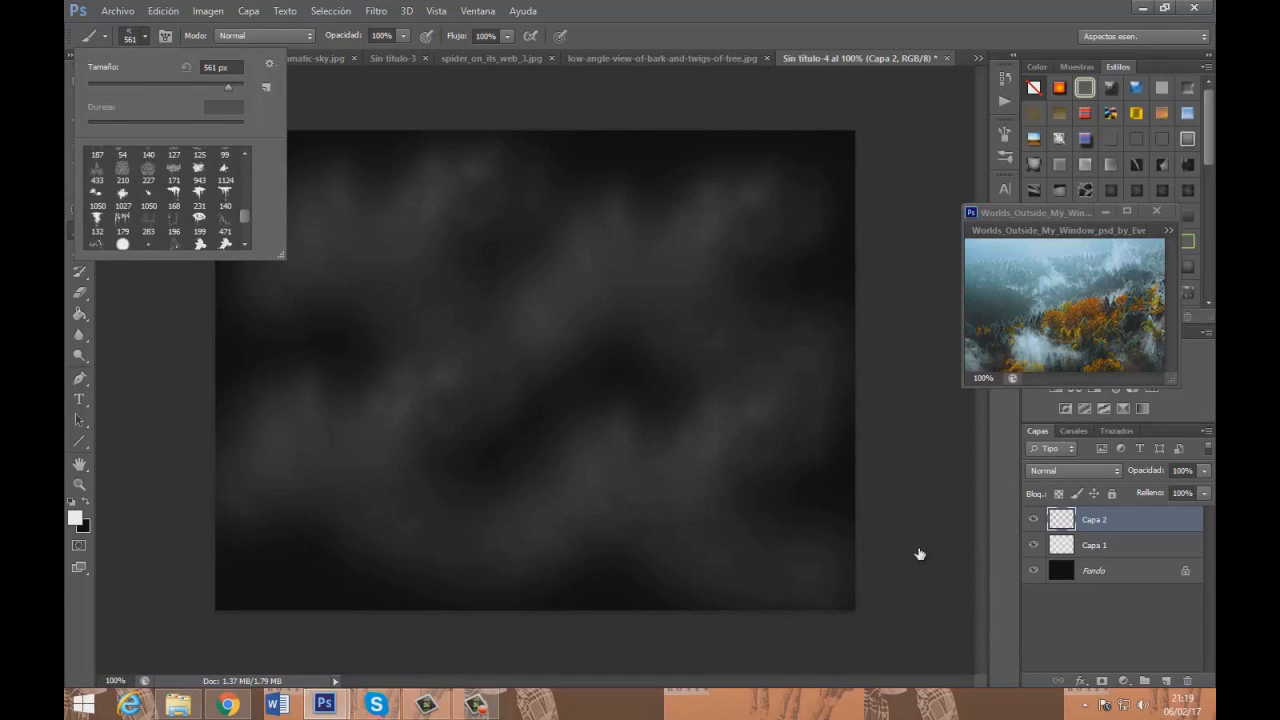
{"action": "scroll", "coordinate": [165, 200], "scroll_direction": "up", "scroll_amount": 2}
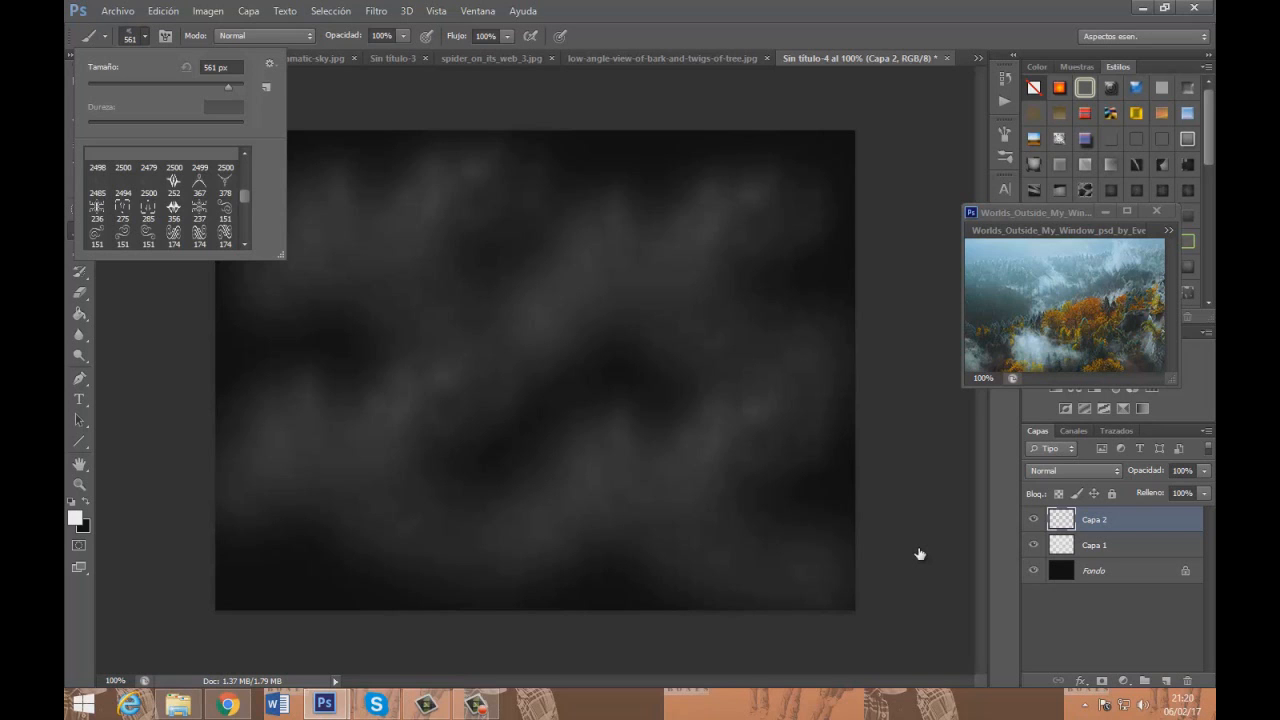
{"action": "scroll", "coordinate": [920, 554], "scroll_direction": "up", "scroll_amount": 6}
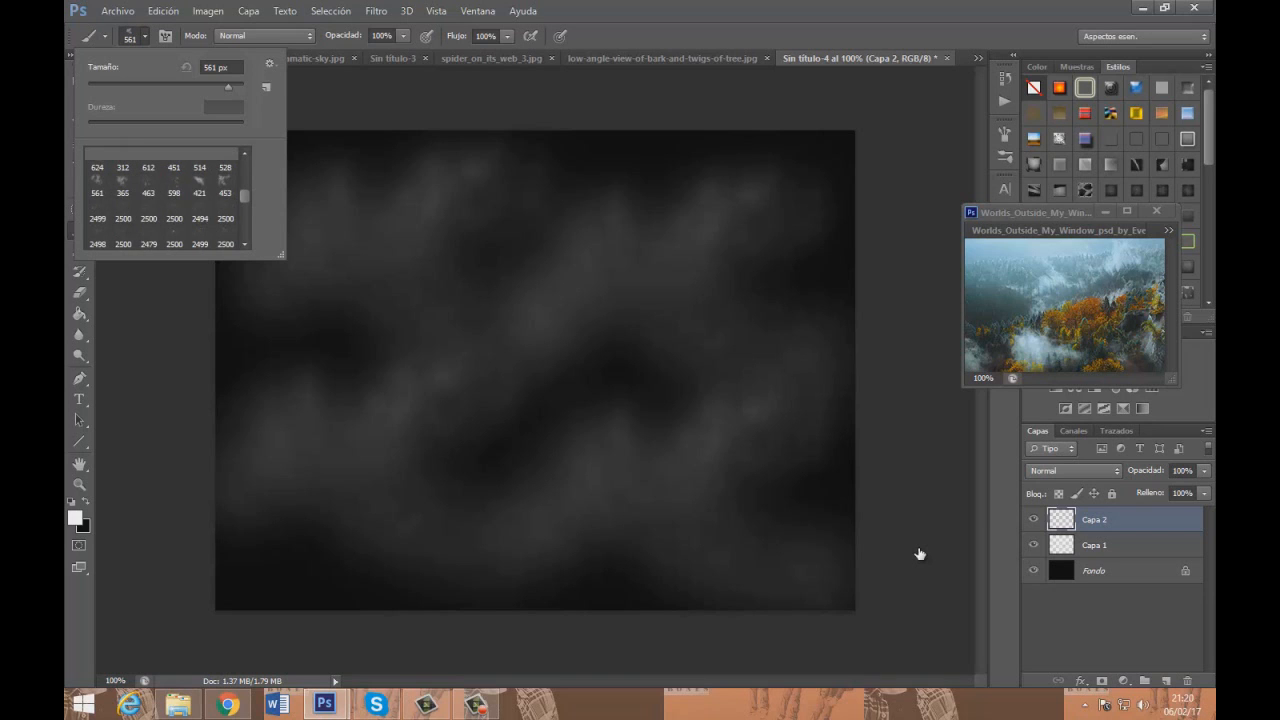
{"action": "scroll", "coordinate": [920, 554], "scroll_direction": "up", "scroll_amount": 5}
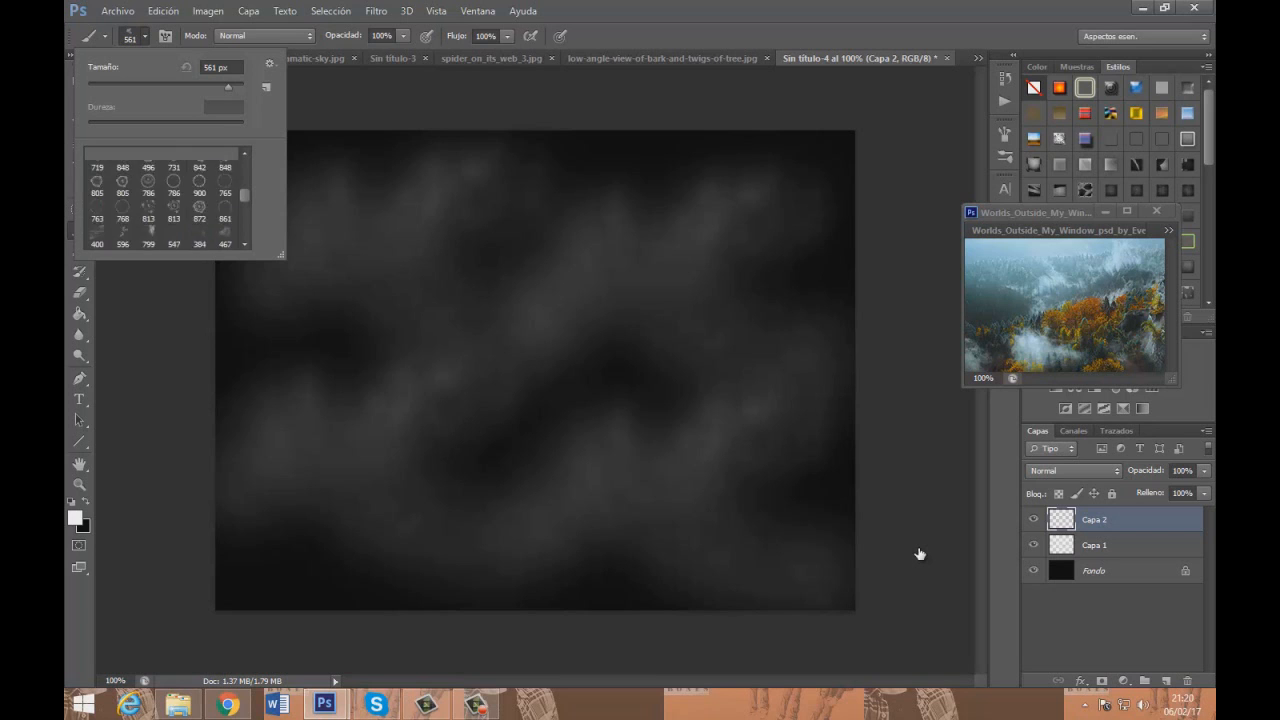
{"action": "scroll", "coordinate": [920, 554], "scroll_direction": "up", "scroll_amount": 5}
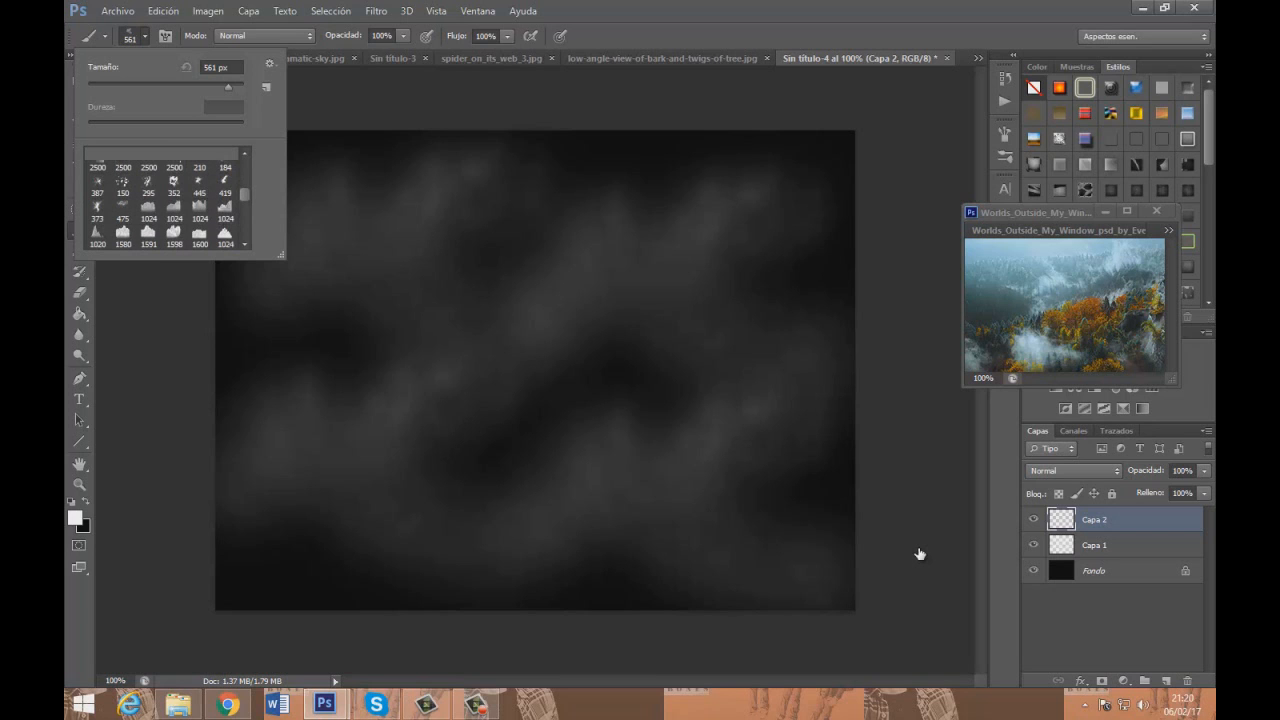
{"action": "scroll", "coordinate": [920, 554], "scroll_direction": "up", "scroll_amount": 8}
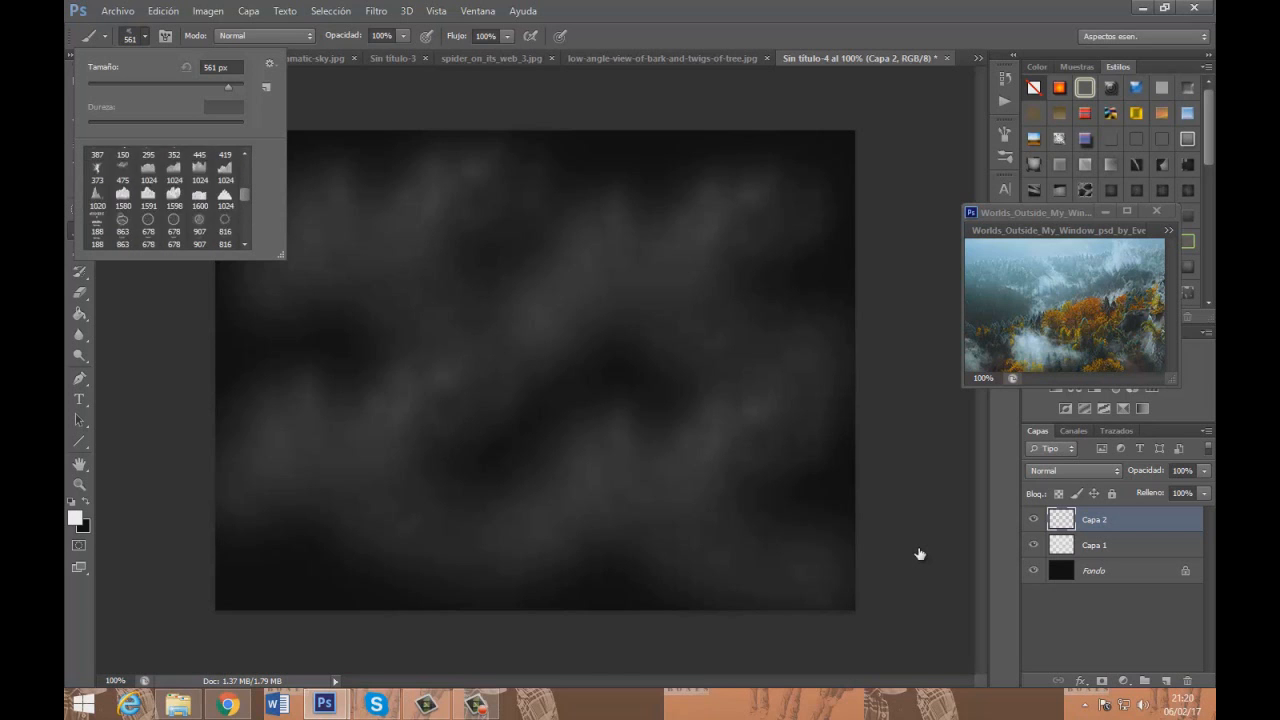
{"action": "scroll", "coordinate": [174, 225], "scroll_direction": "down", "scroll_amount": 2}
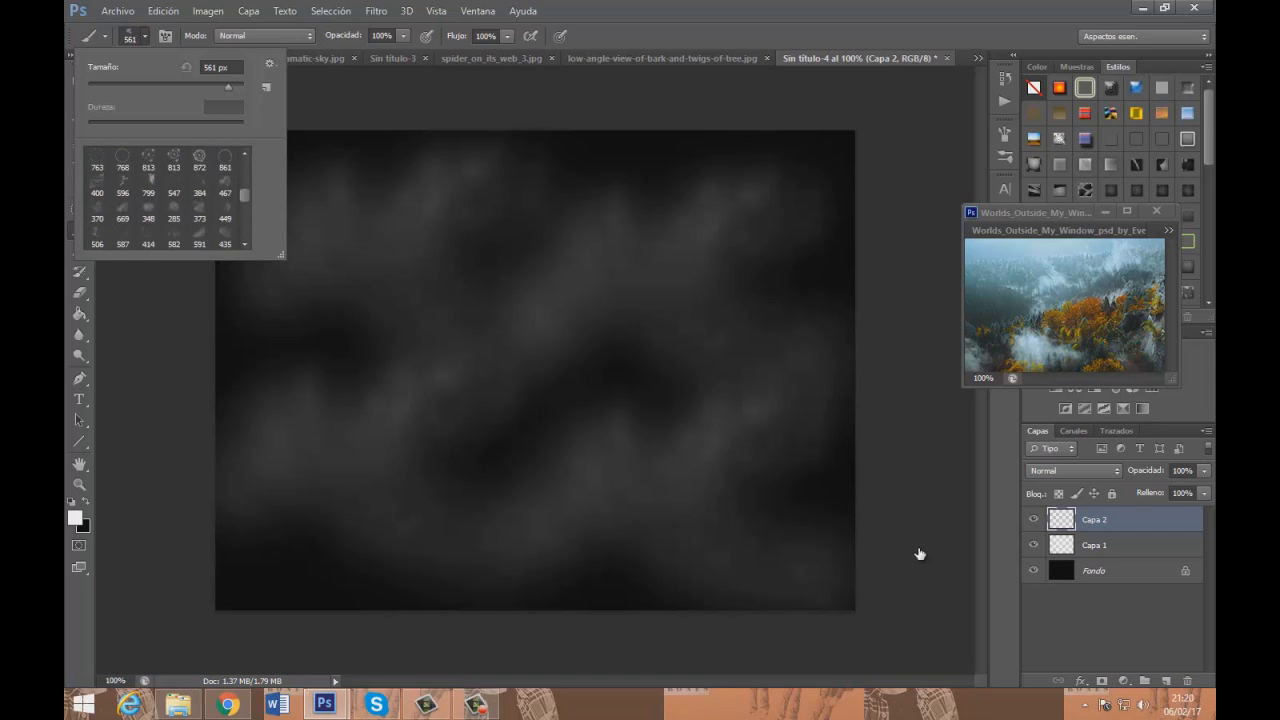
{"action": "left_click", "coordinate": [174, 225]}
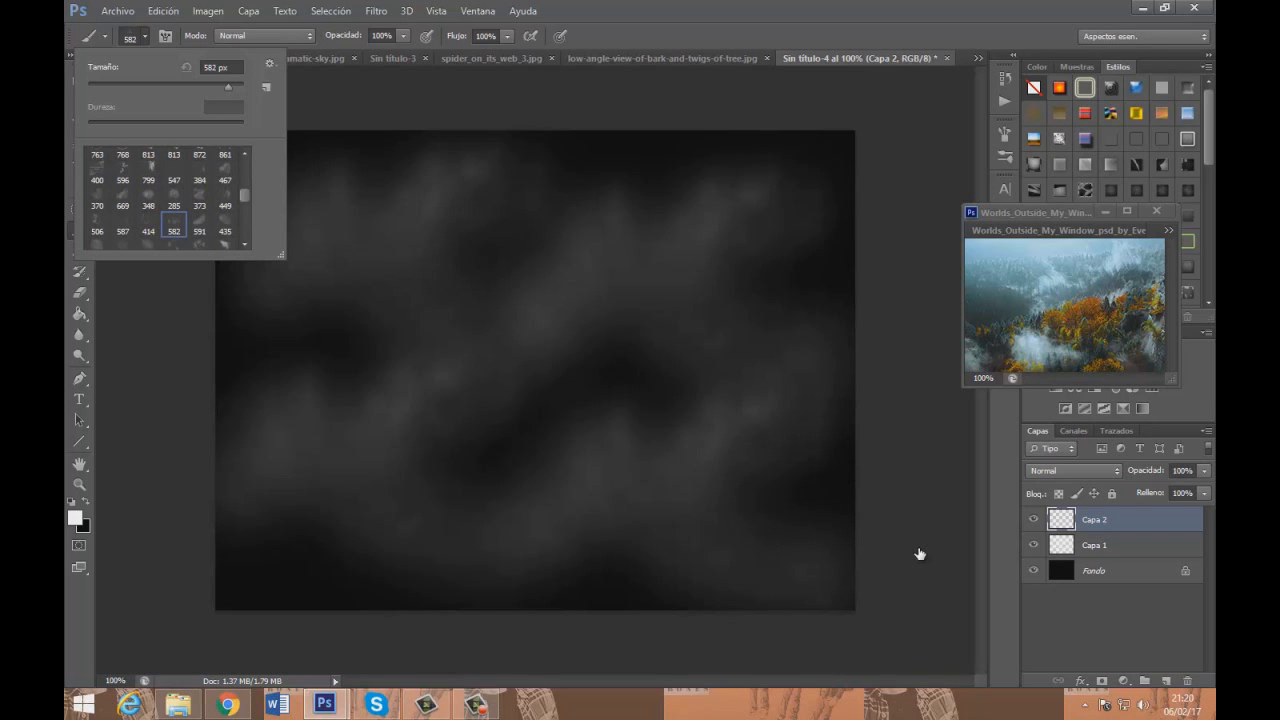
{"action": "left_click", "coordinate": [922, 564]}
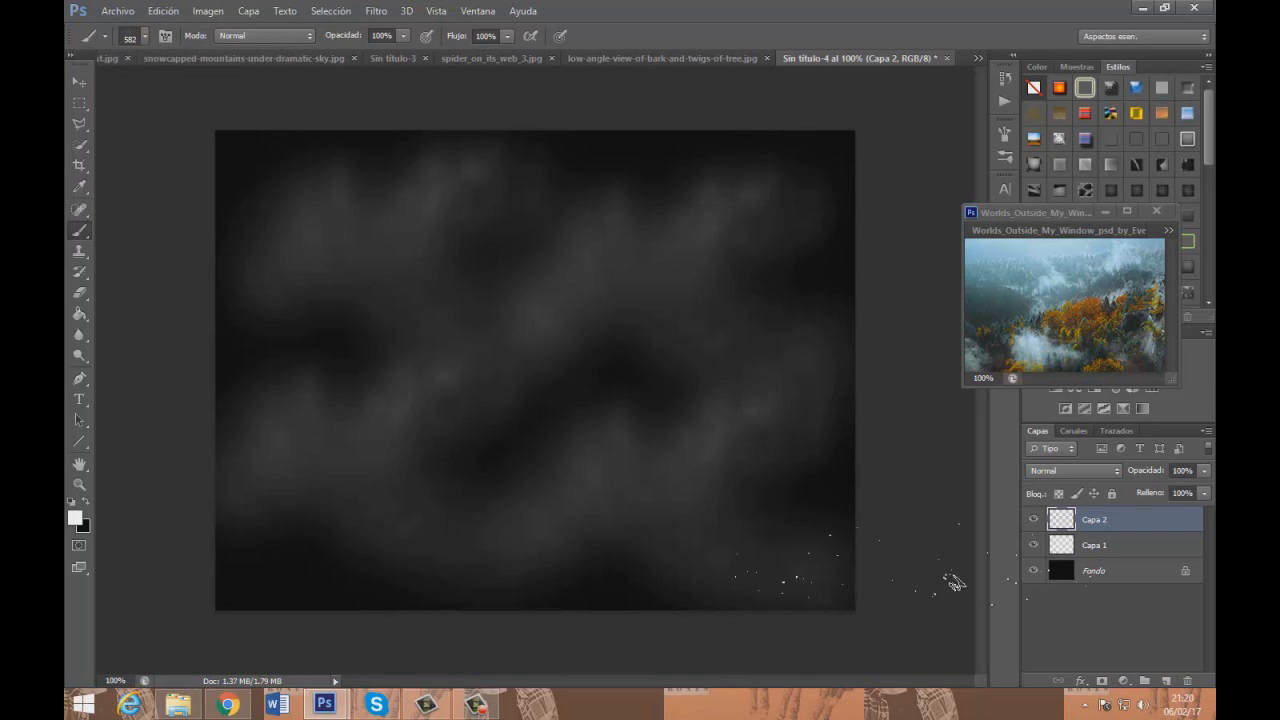
{"action": "left_click", "coordinate": [637, 367]}
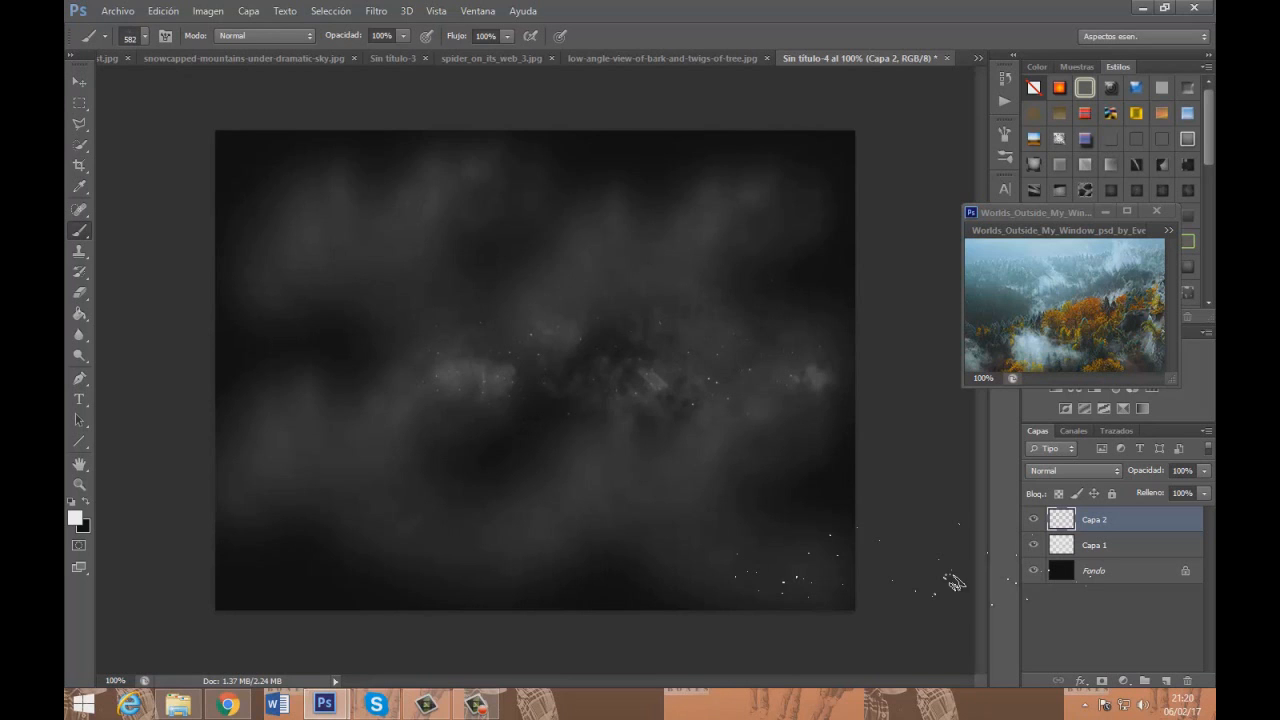
{"action": "left_click", "coordinate": [428, 206]}
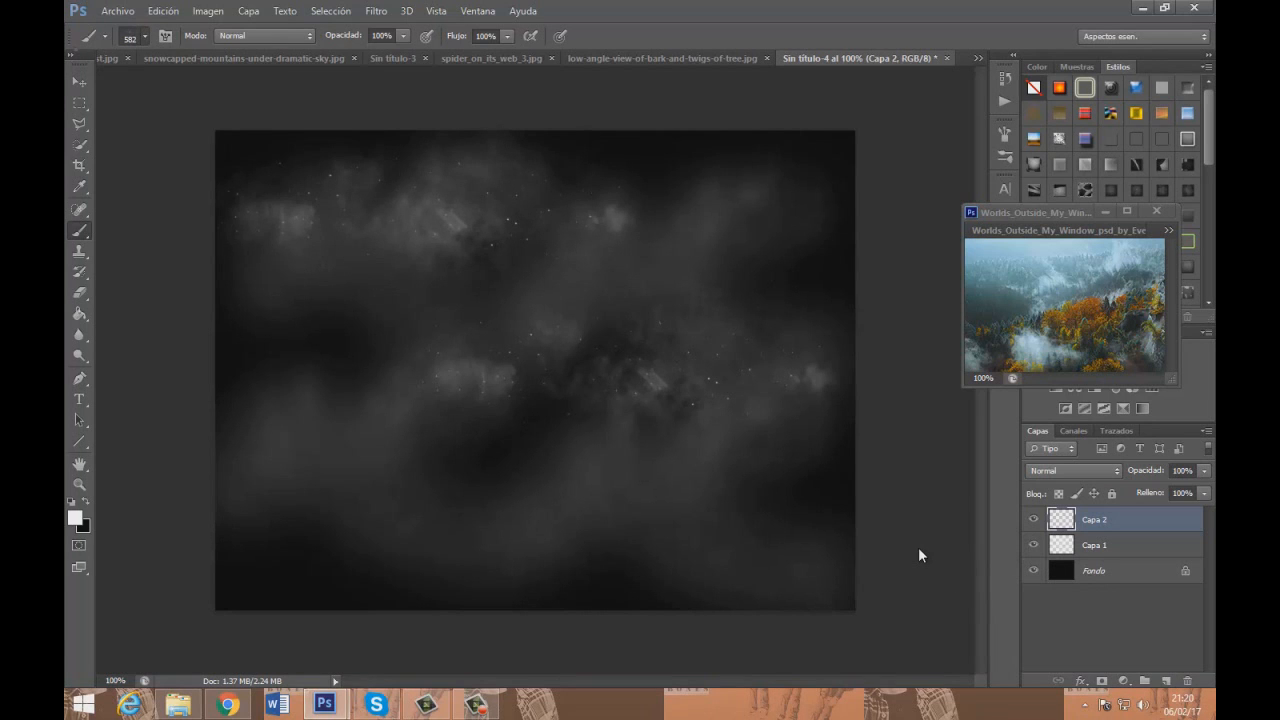
Stamp the 414 px star-speckle brush in white in the lower left and upper right areas of Capa 2
{"action": "left_click", "coordinate": [145, 36]}
{"action": "left_click", "coordinate": [147, 224]}
{"action": "left_click", "coordinate": [919, 549]}
{"action": "left_click", "coordinate": [350, 491]}
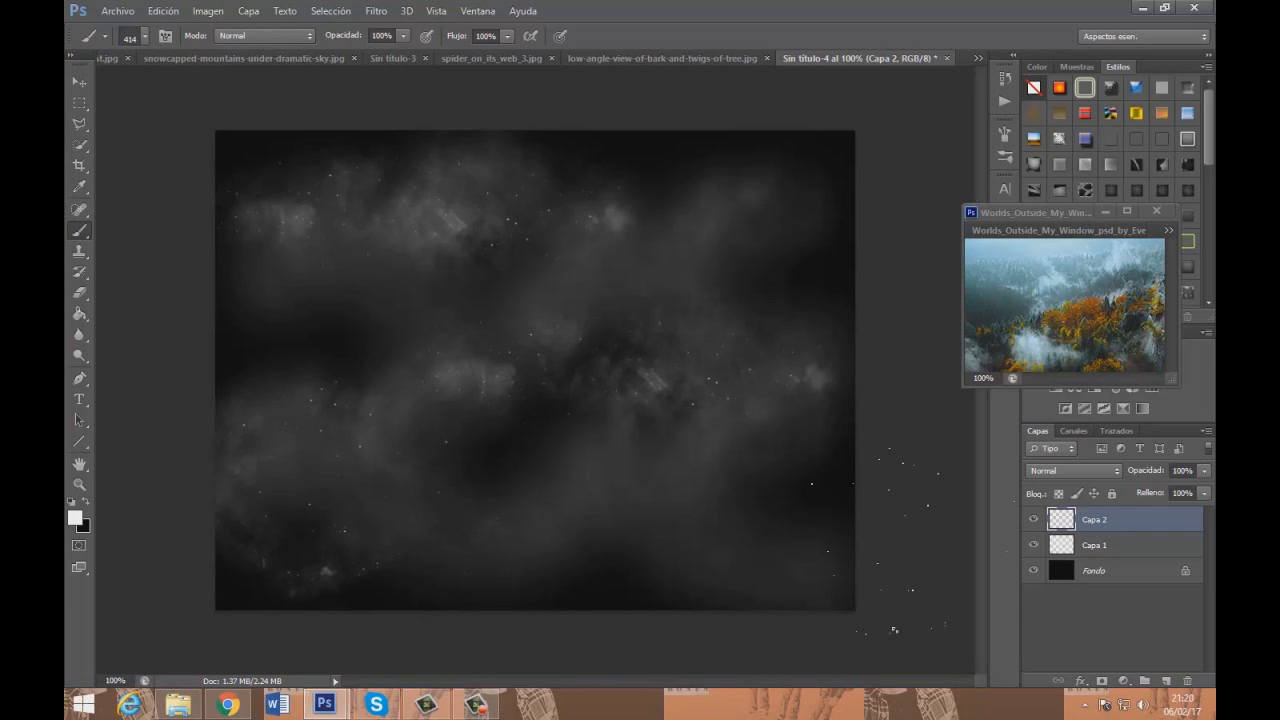
{"action": "left_click", "coordinate": [744, 233]}
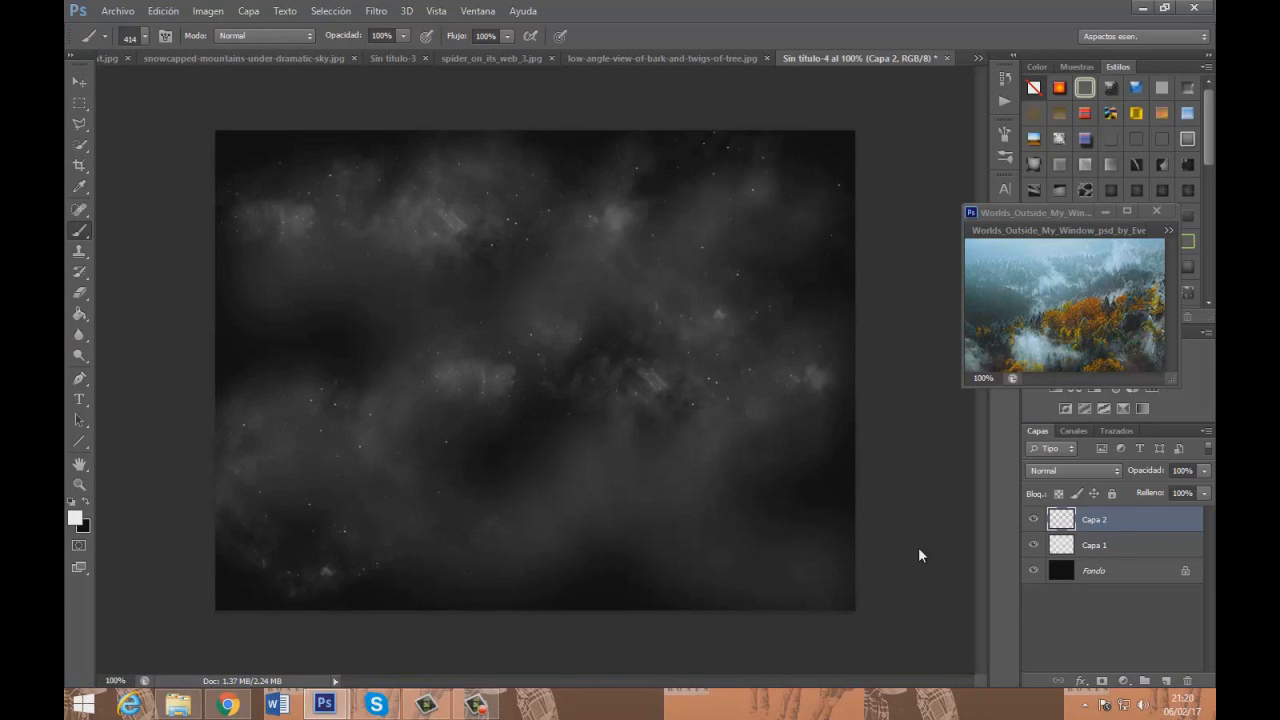
Stamp the 587 px star-speckle brush in white in the lower right and left-of-centre areas of Capa 2
{"action": "left_click", "coordinate": [145, 36]}
{"action": "left_click", "coordinate": [123, 226]}
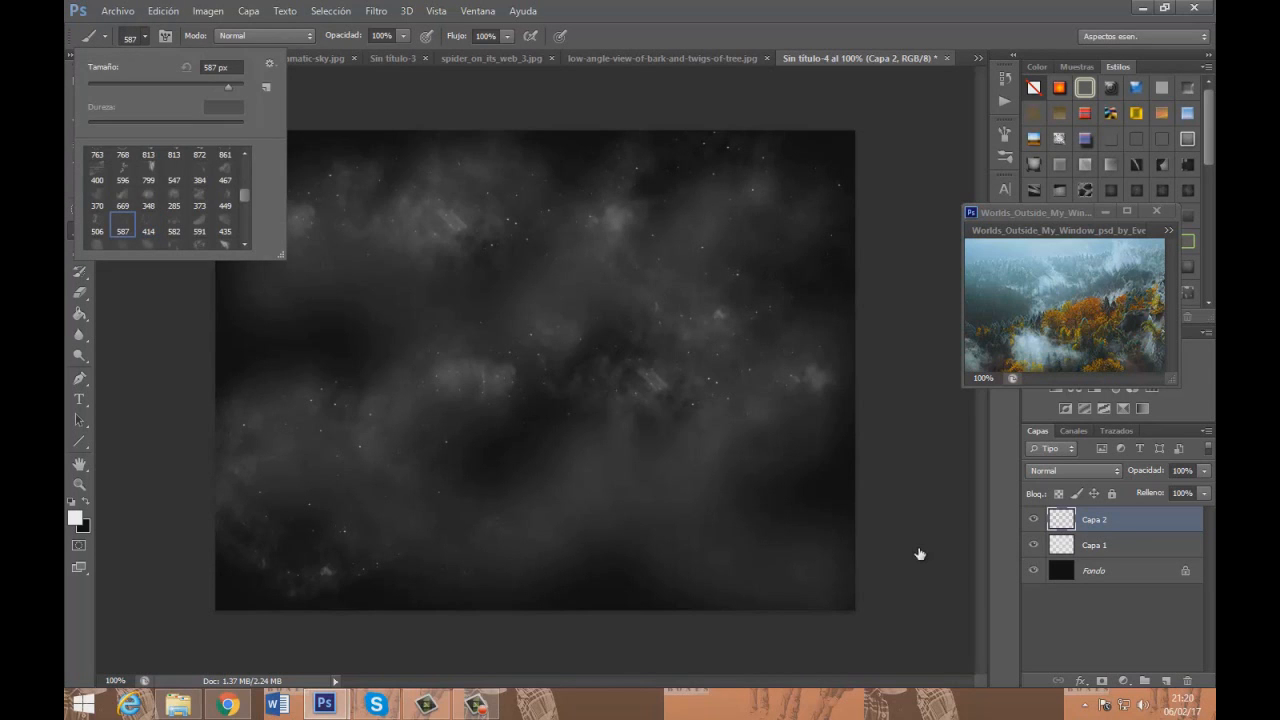
{"action": "left_click", "coordinate": [920, 554]}
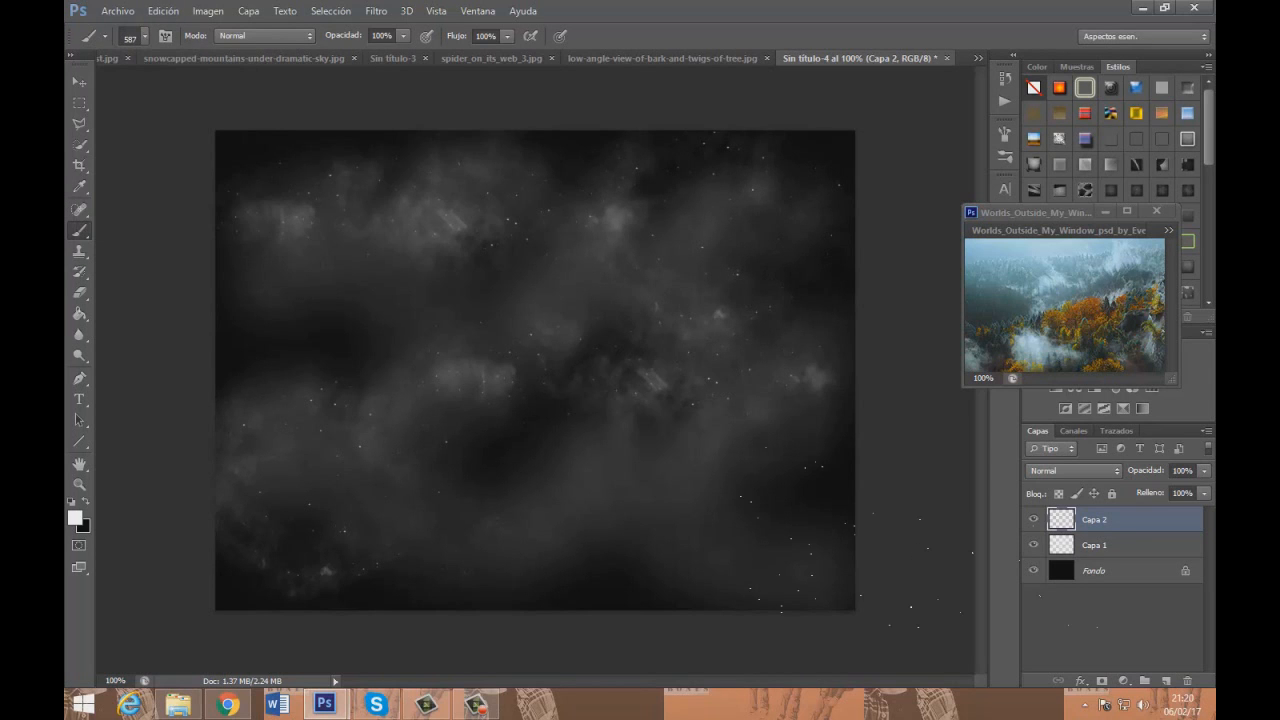
{"action": "left_click", "coordinate": [920, 560]}
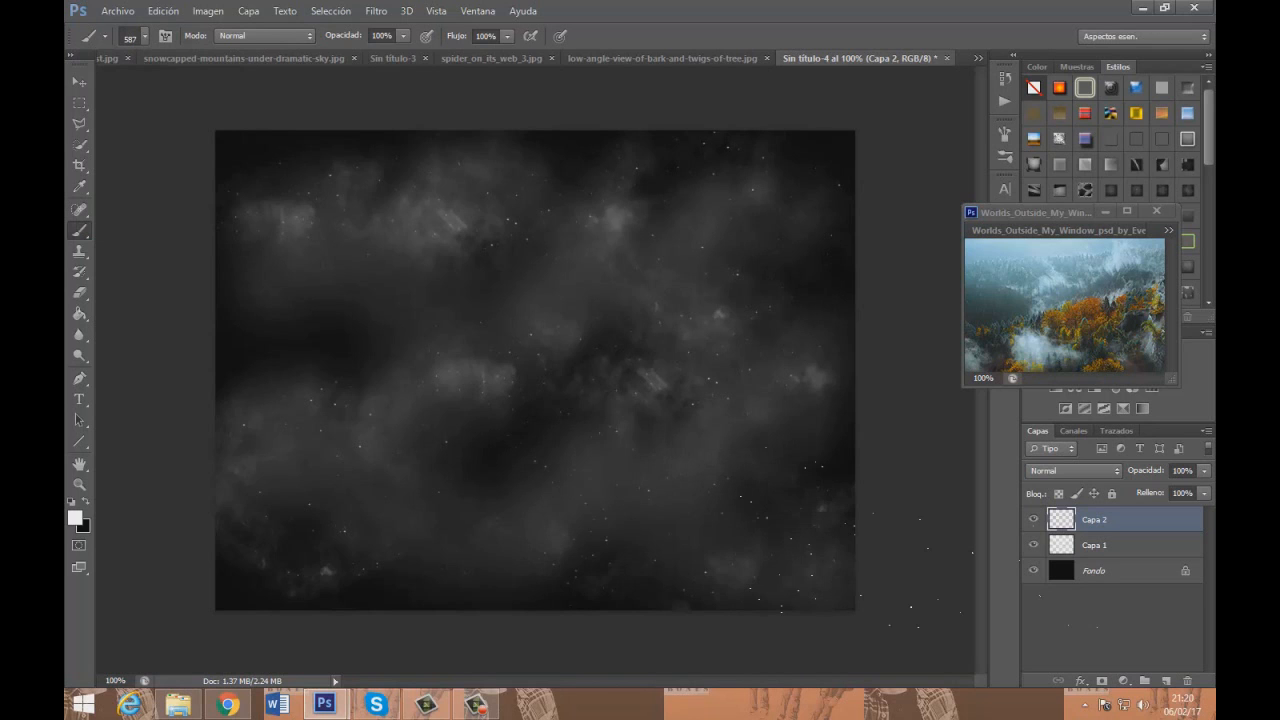
{"action": "left_click", "coordinate": [577, 328]}
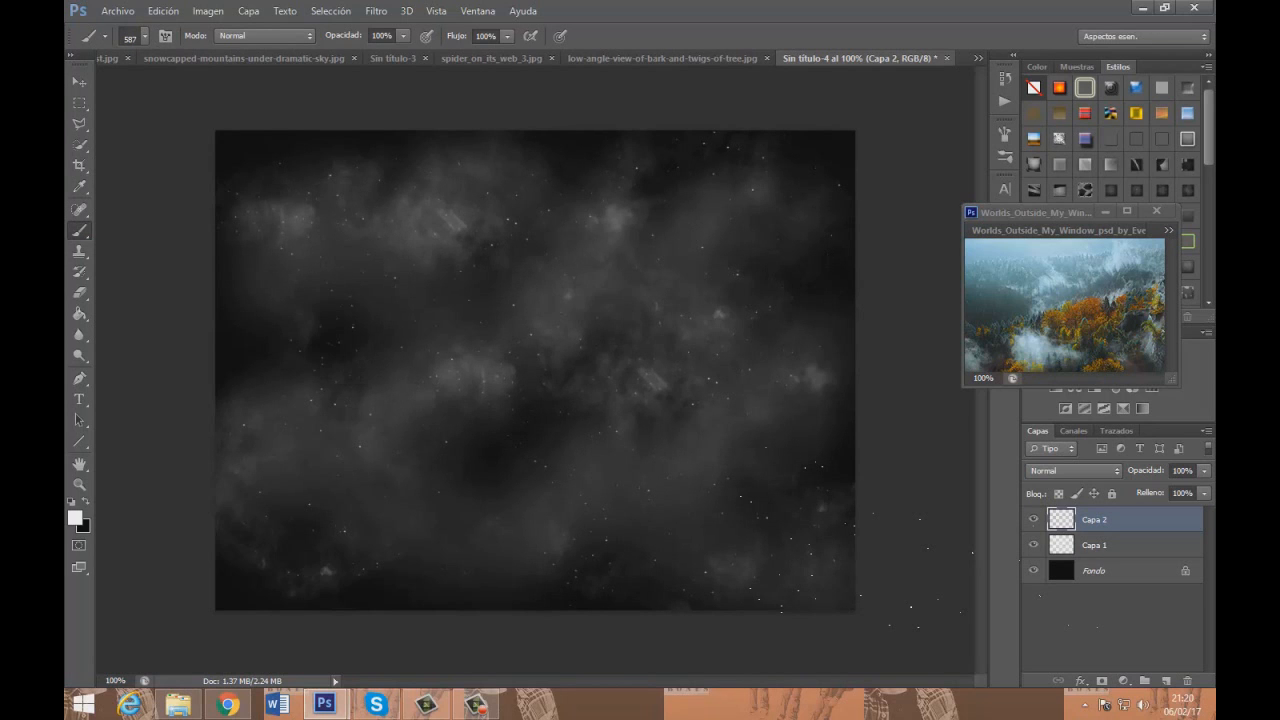
Set the opacity of the star-speckle layer Capa 2 to 72%
{"action": "key", "text": "v"}
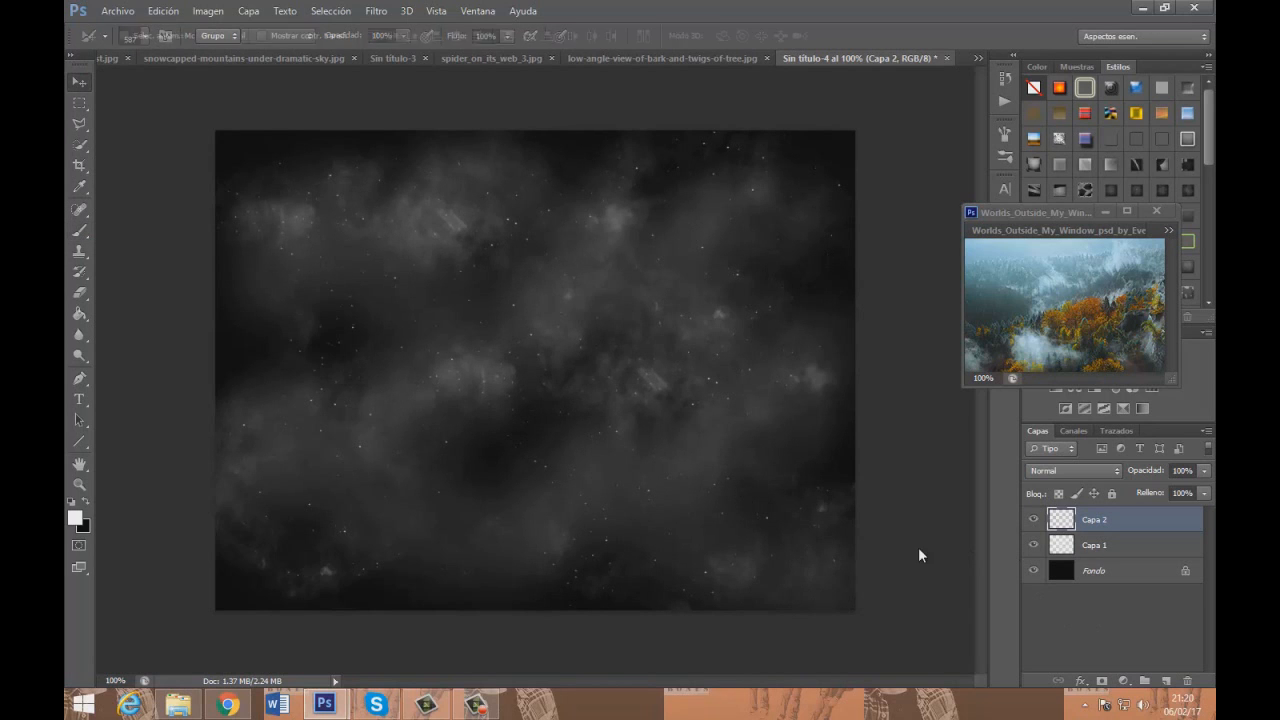
{"action": "key", "text": "7"}
{"action": "key", "text": "2"}
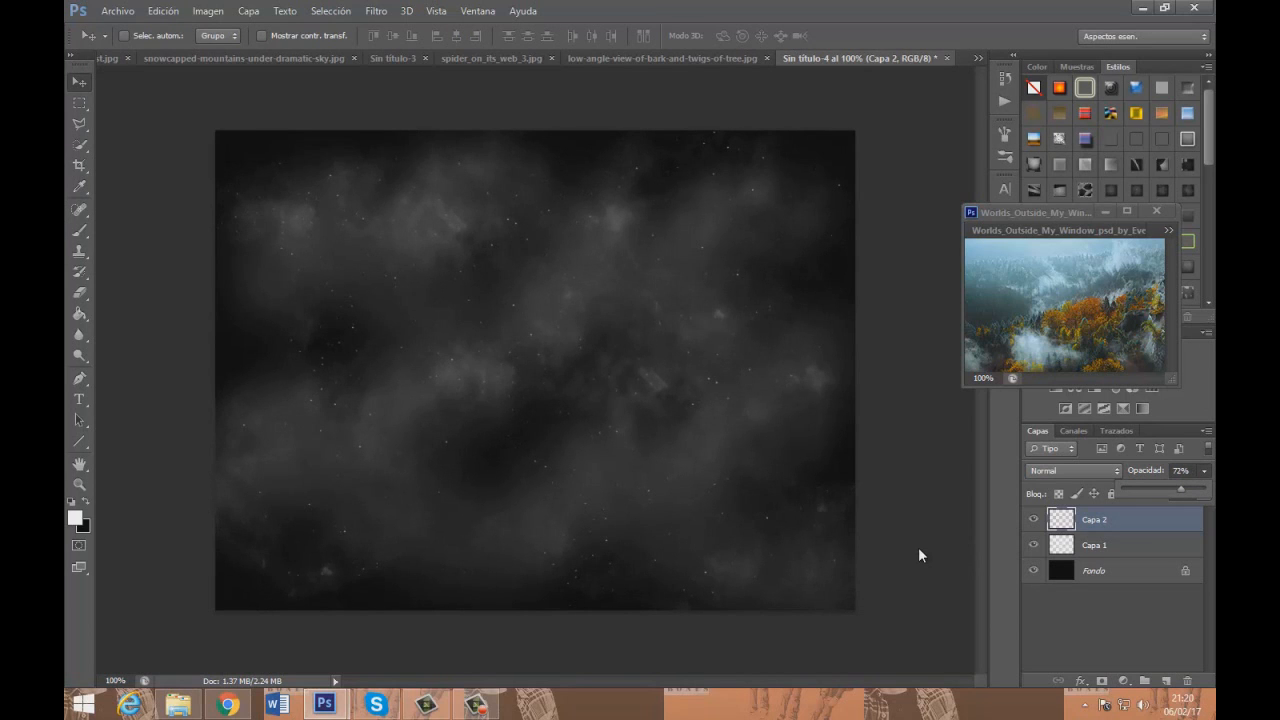
On a new layer above the stars, stamp the 346 px planet-crescent brush once in white near the canvas centre
{"action": "key", "text": "b"}
{"action": "key", "text": "ctrl+shift+alt+n"}
{"action": "key", "text": "b"}
{"action": "left_click", "coordinate": [144, 36]}
{"action": "scroll", "coordinate": [165, 200], "scroll_direction": "down", "scroll_amount": 3}
{"action": "scroll", "coordinate": [165, 200], "scroll_direction": "down", "scroll_amount": 5}
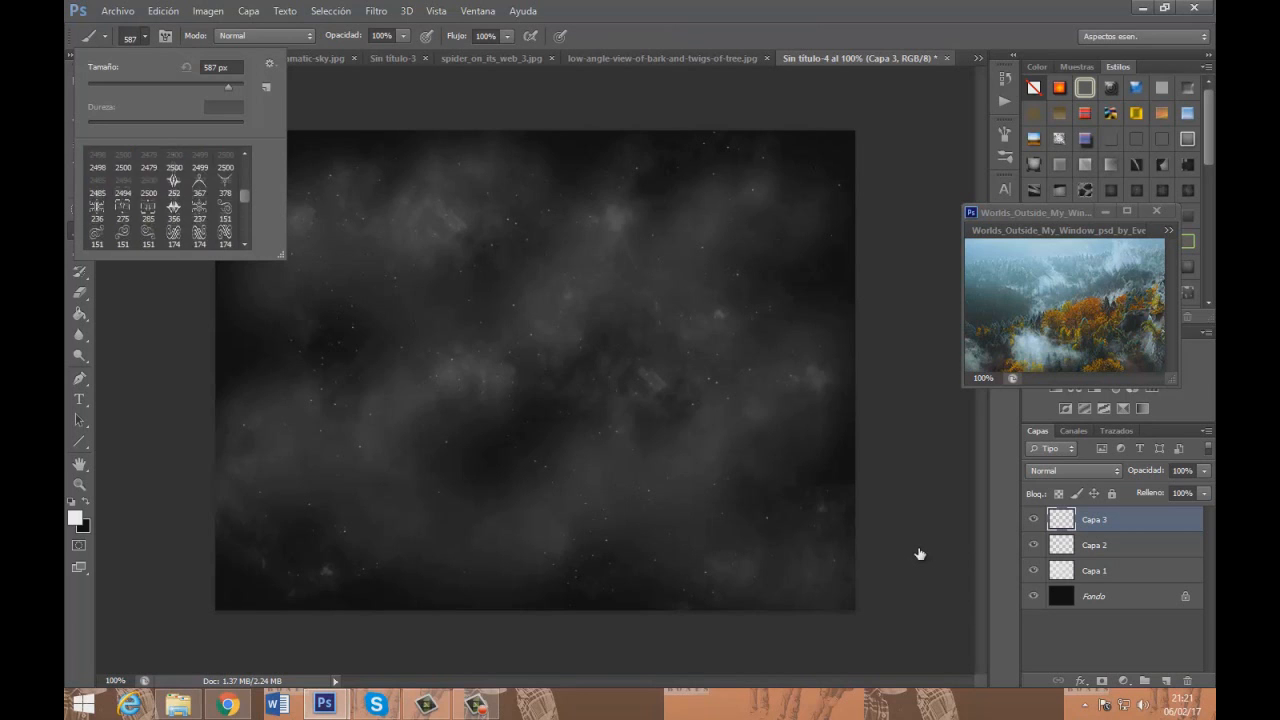
{"action": "scroll", "coordinate": [165, 200], "scroll_direction": "down", "scroll_amount": 2}
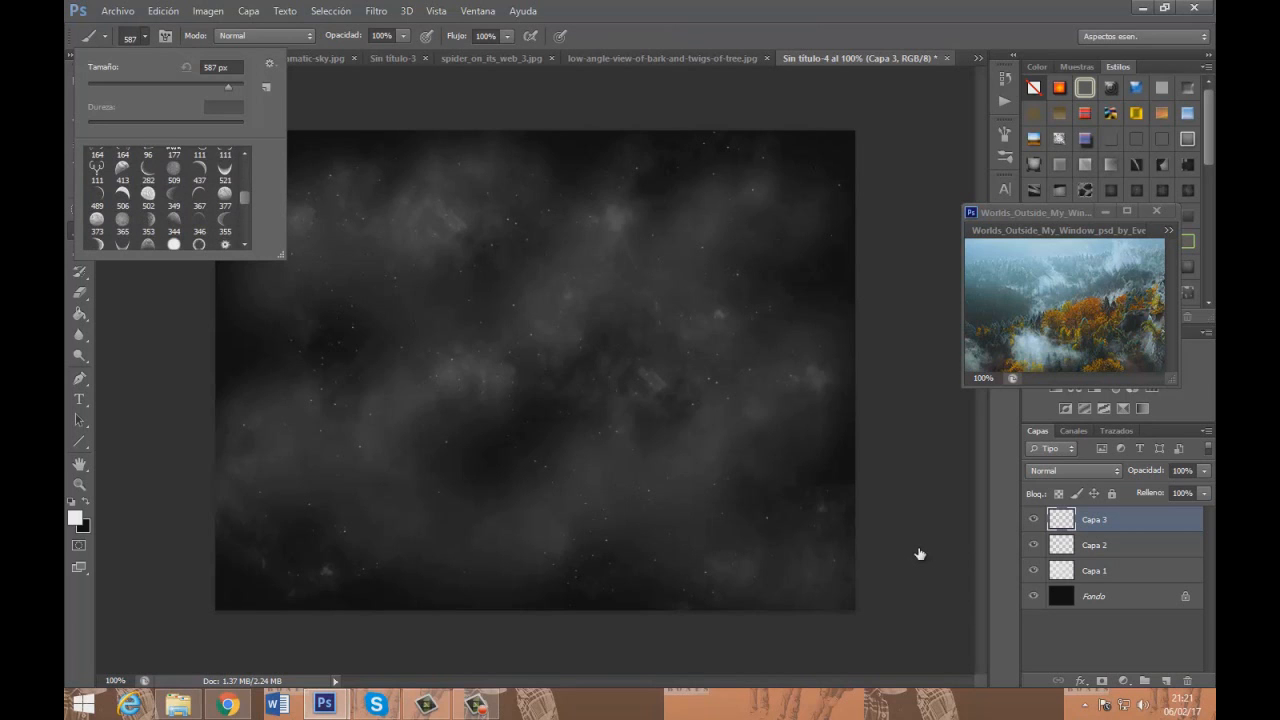
{"action": "left_click", "coordinate": [199, 231]}
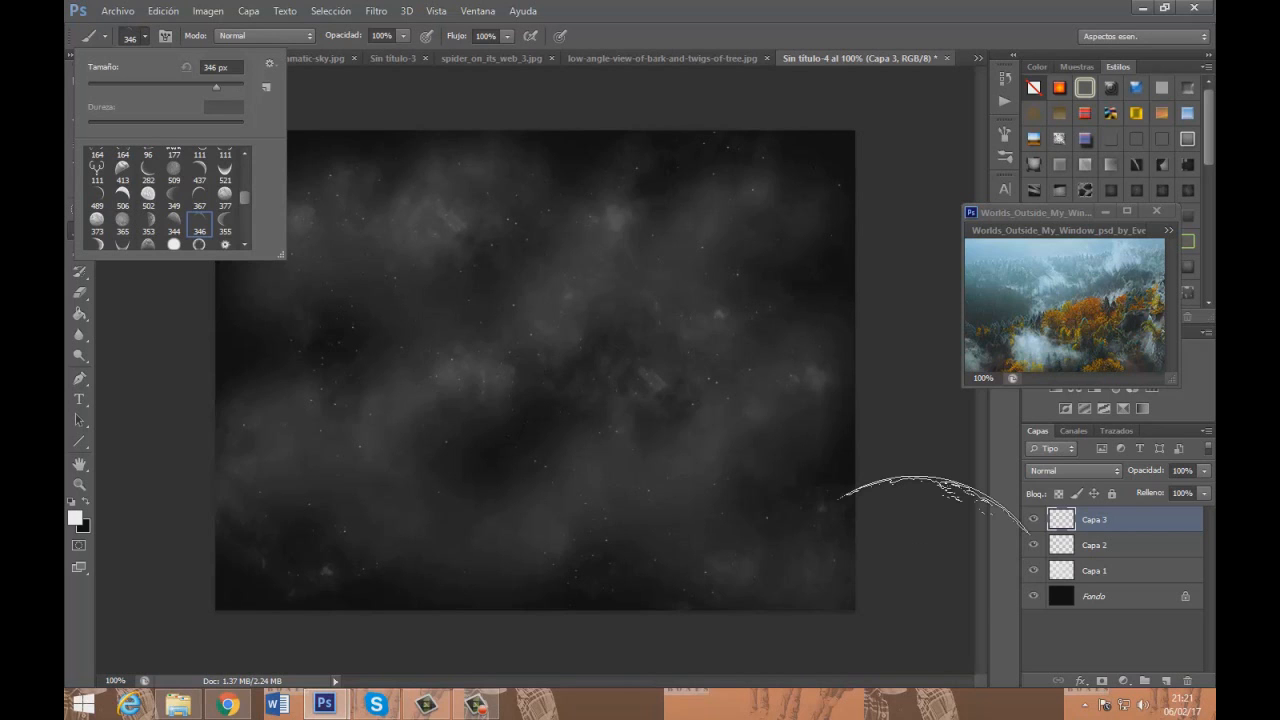
{"action": "key", "text": "Return"}
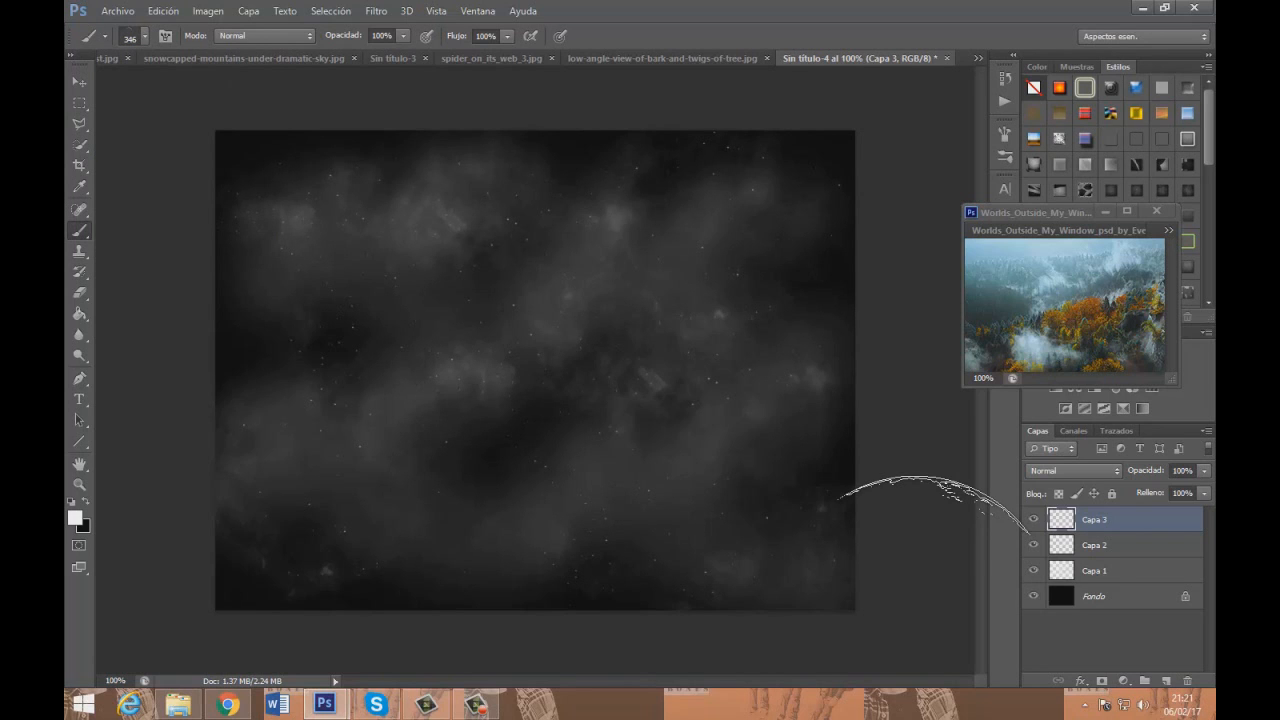
{"action": "left_click", "coordinate": [497, 400]}
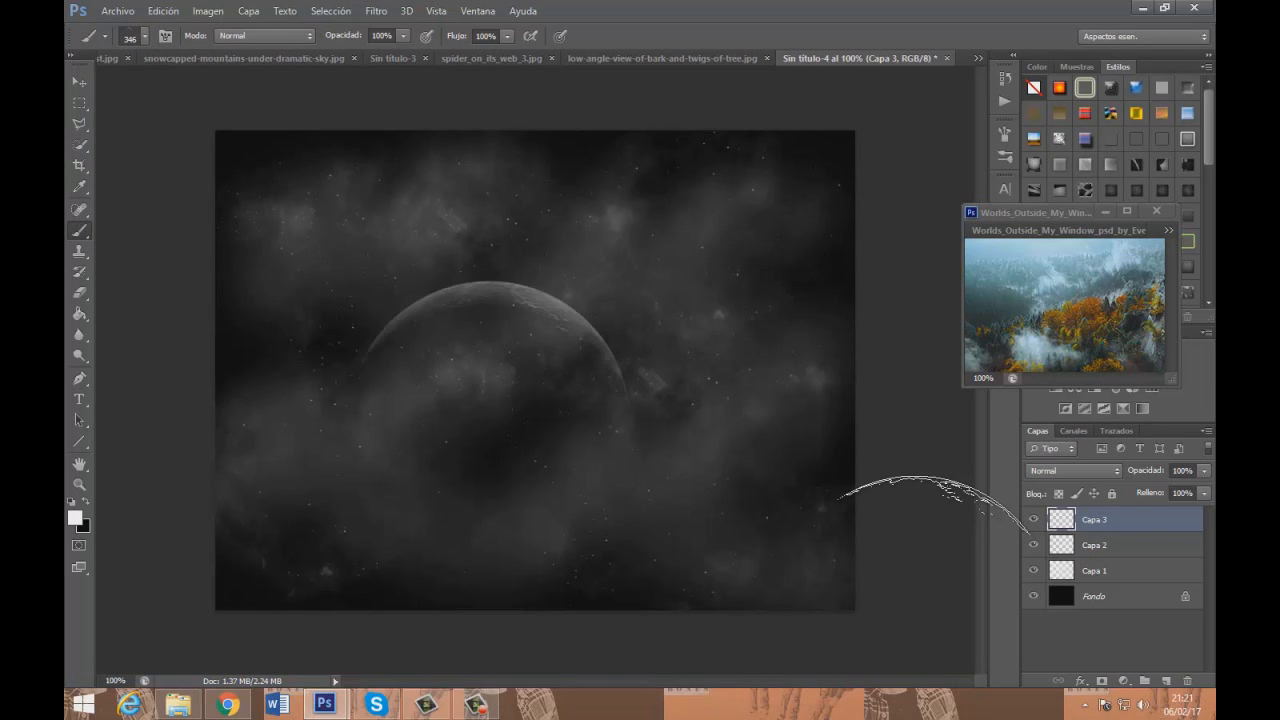
Duplicate the planet layer and set the copy's blend mode to Luz suave
{"action": "right_click", "coordinate": [918, 552]}
{"action": "key", "text": "Down"}
{"action": "key", "text": "Down"}
{"action": "key", "text": "Down"}
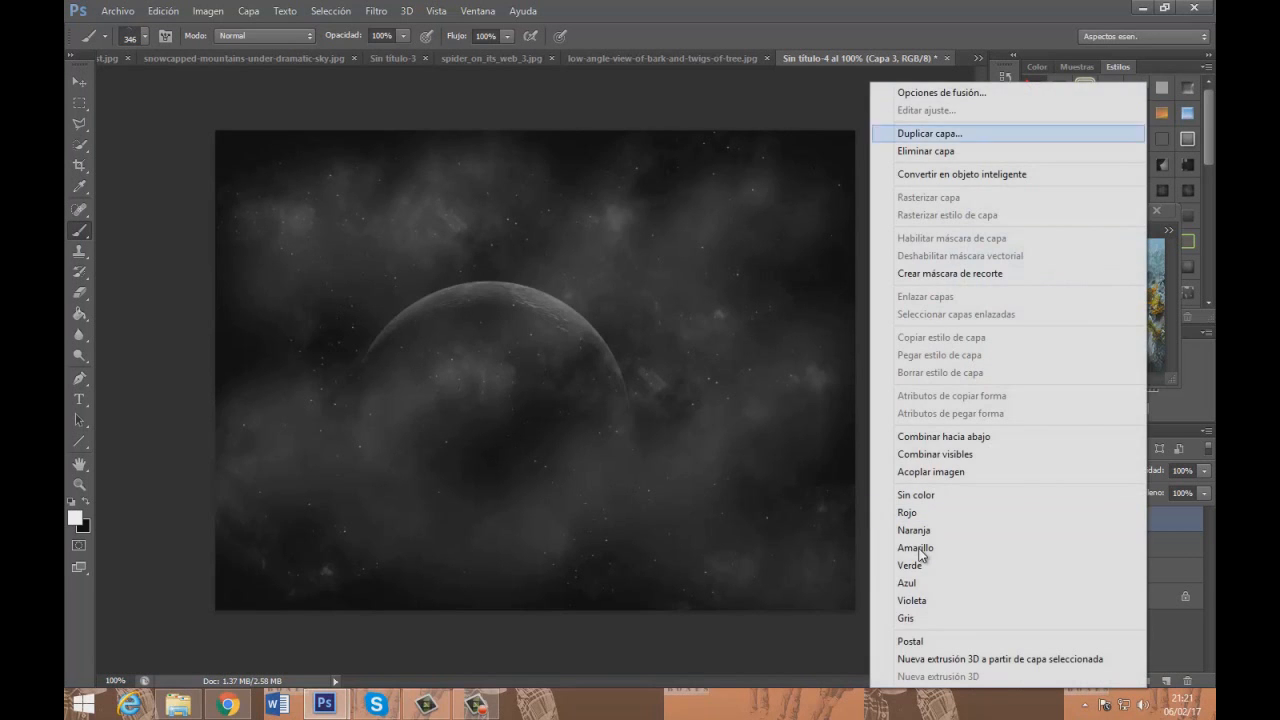
{"action": "key", "text": "Return"}
{"action": "key", "text": "Return"}
{"action": "left_click", "coordinate": [1074, 471]}
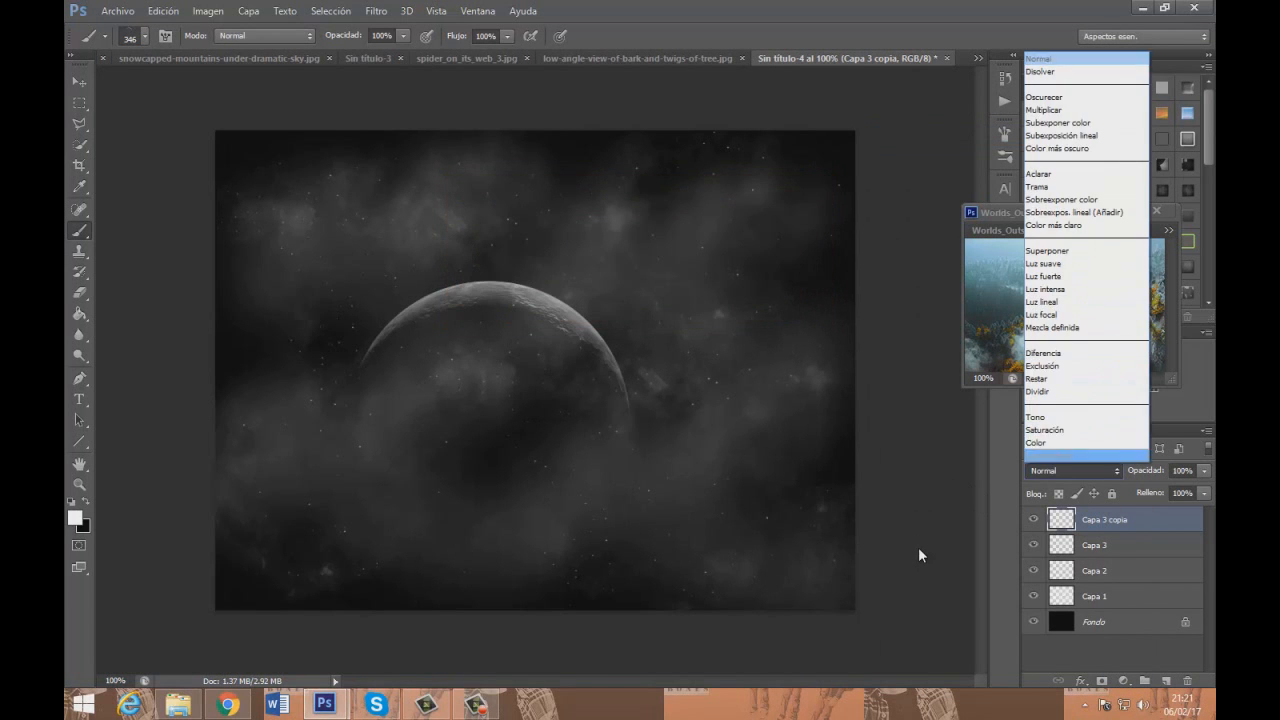
{"action": "left_click", "coordinate": [1074, 267]}
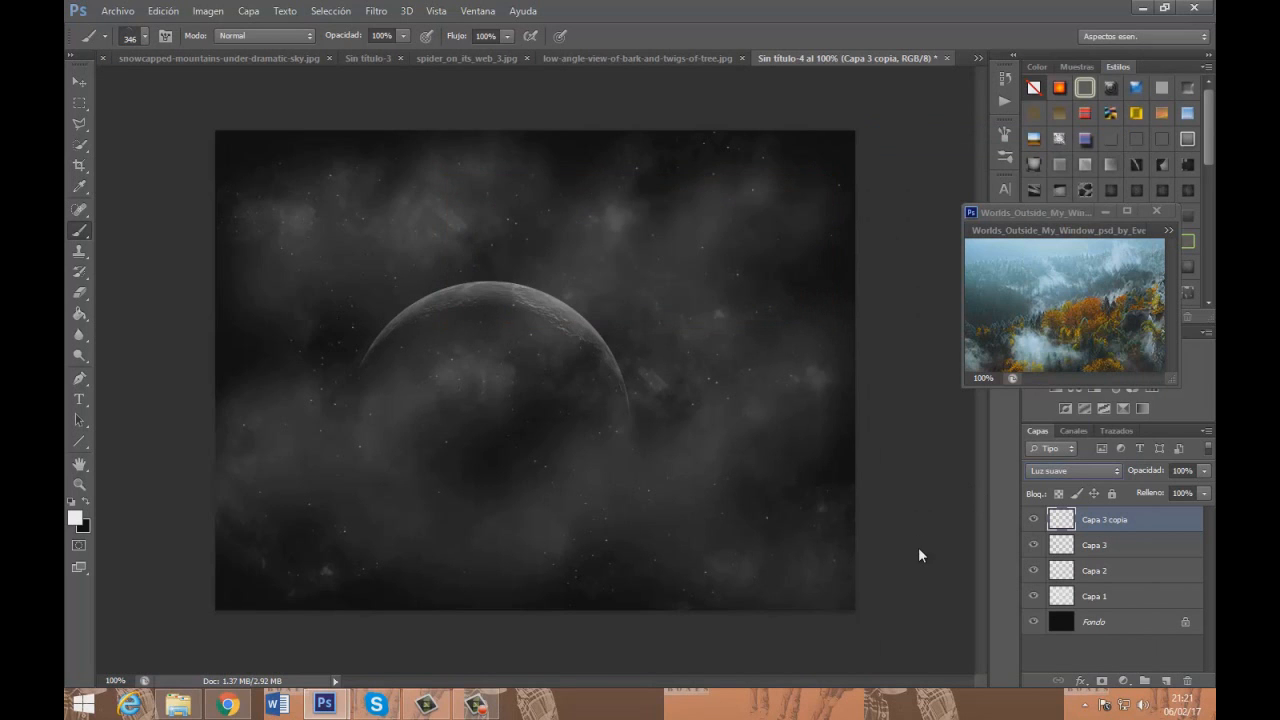
Stamp all visible layers into a new top layer and set its blend mode to Luz suave
{"action": "key", "text": "ctrl+alt+shift+e"}
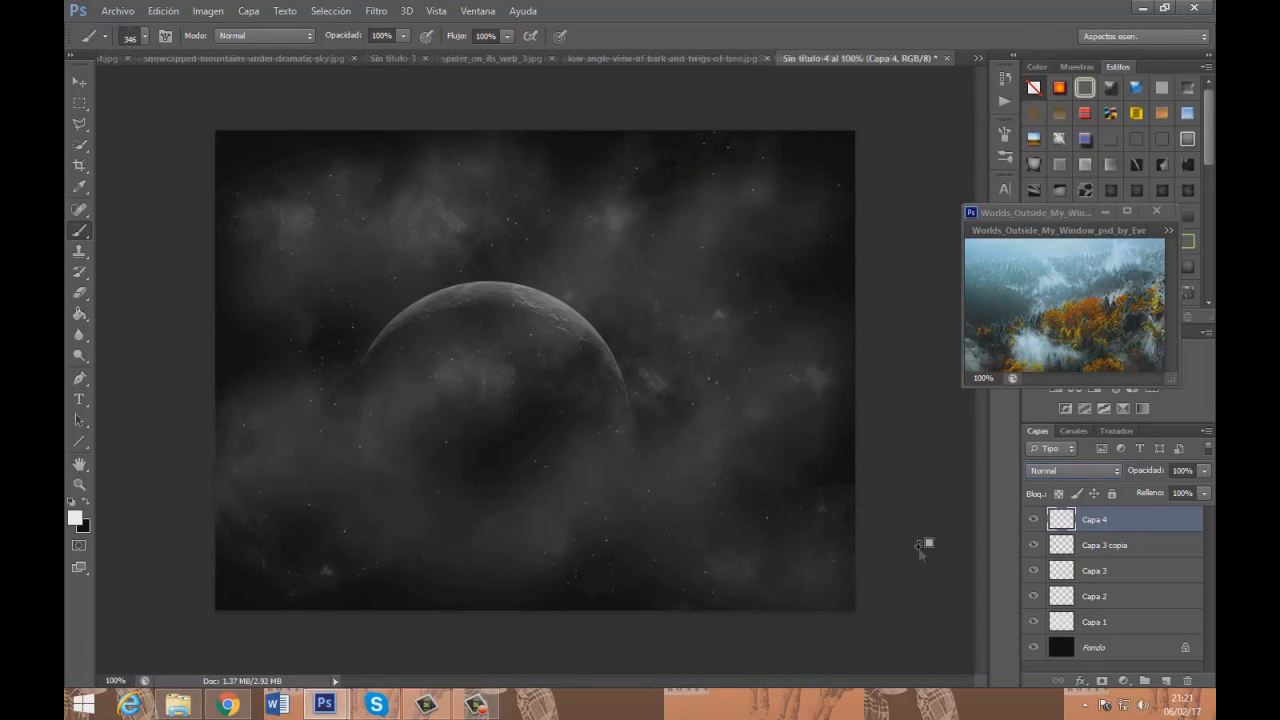
{"action": "left_click", "coordinate": [1074, 471]}
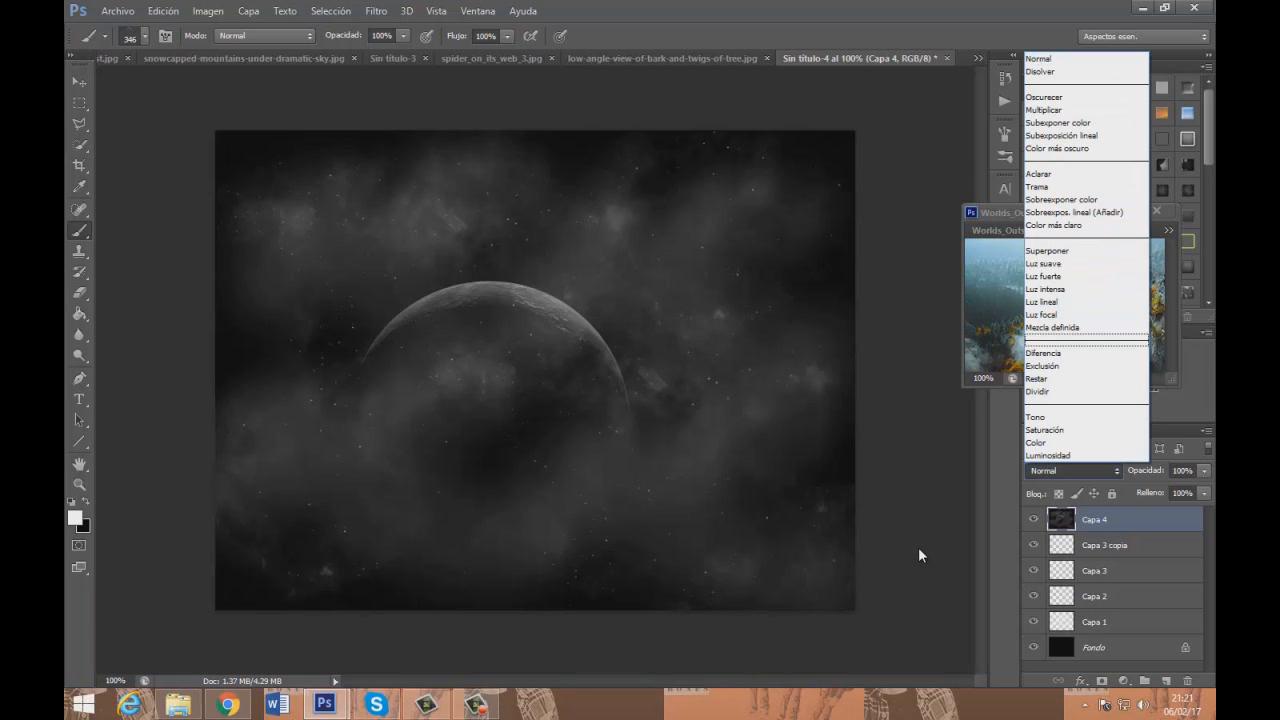
{"action": "left_click", "coordinate": [1074, 264]}
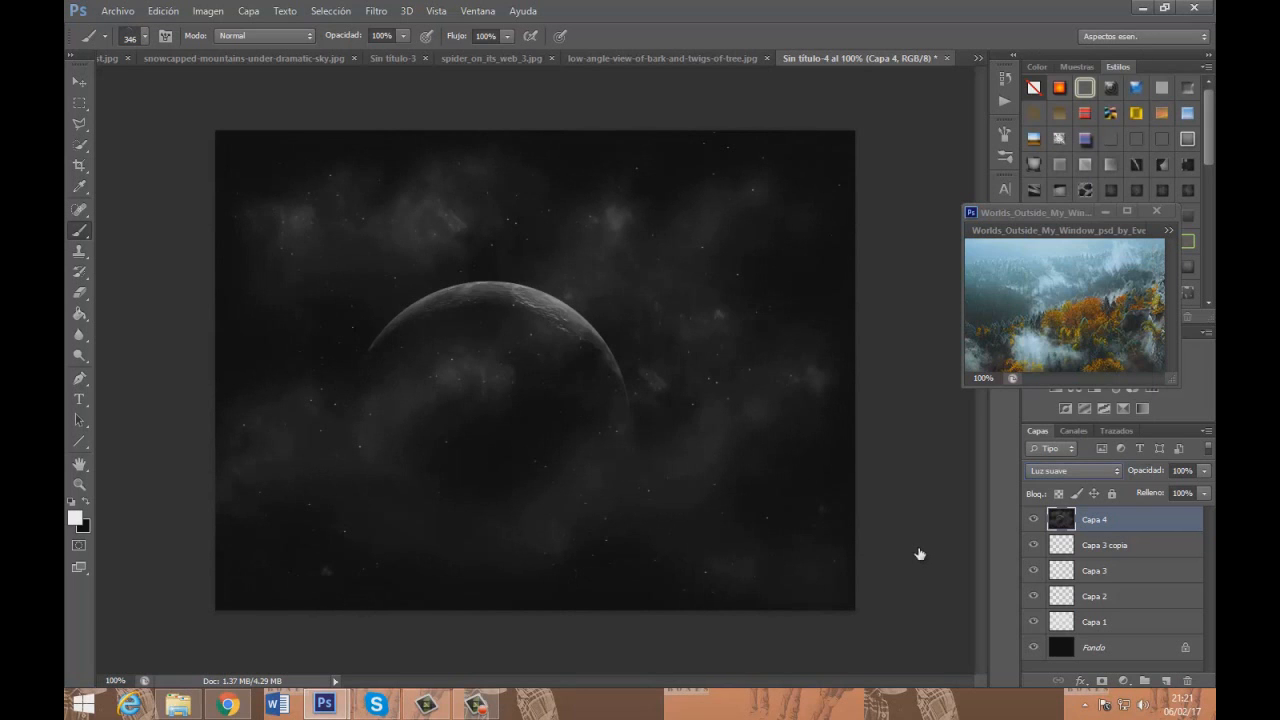
Flatten the planet and stars image into a single background layer
{"action": "right_click", "coordinate": [920, 554]}
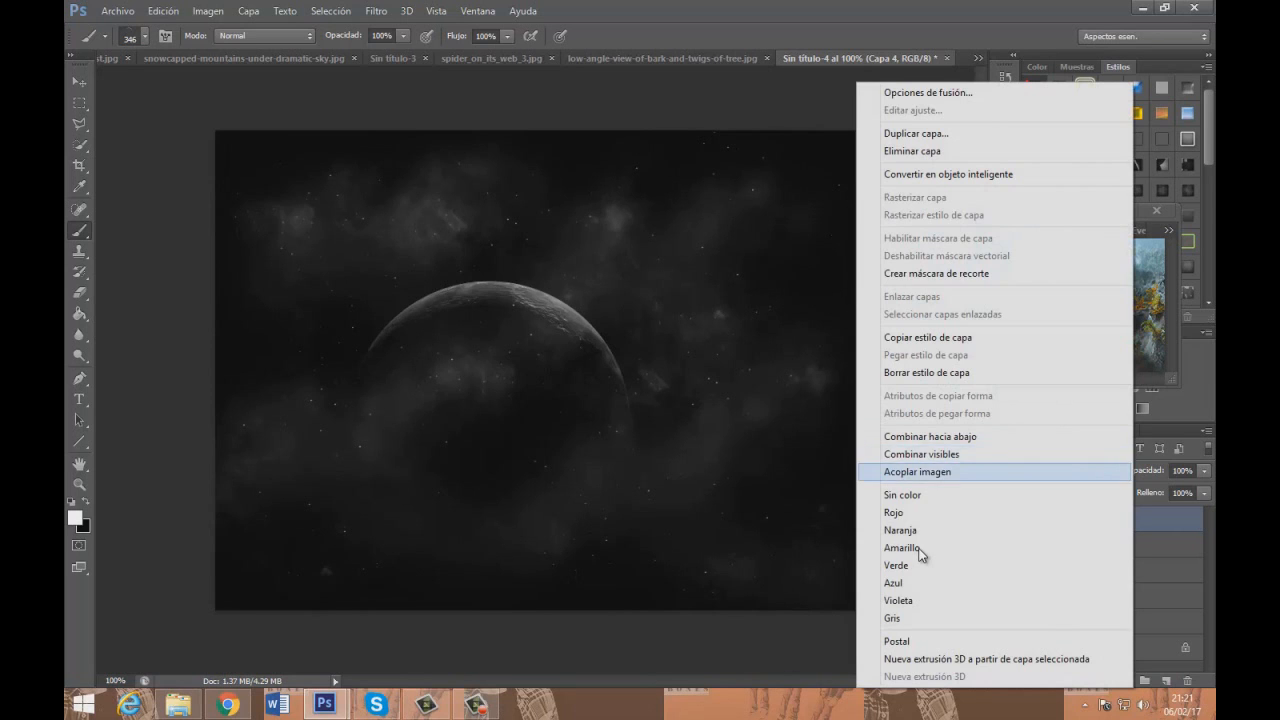
{"action": "key", "text": "Return"}
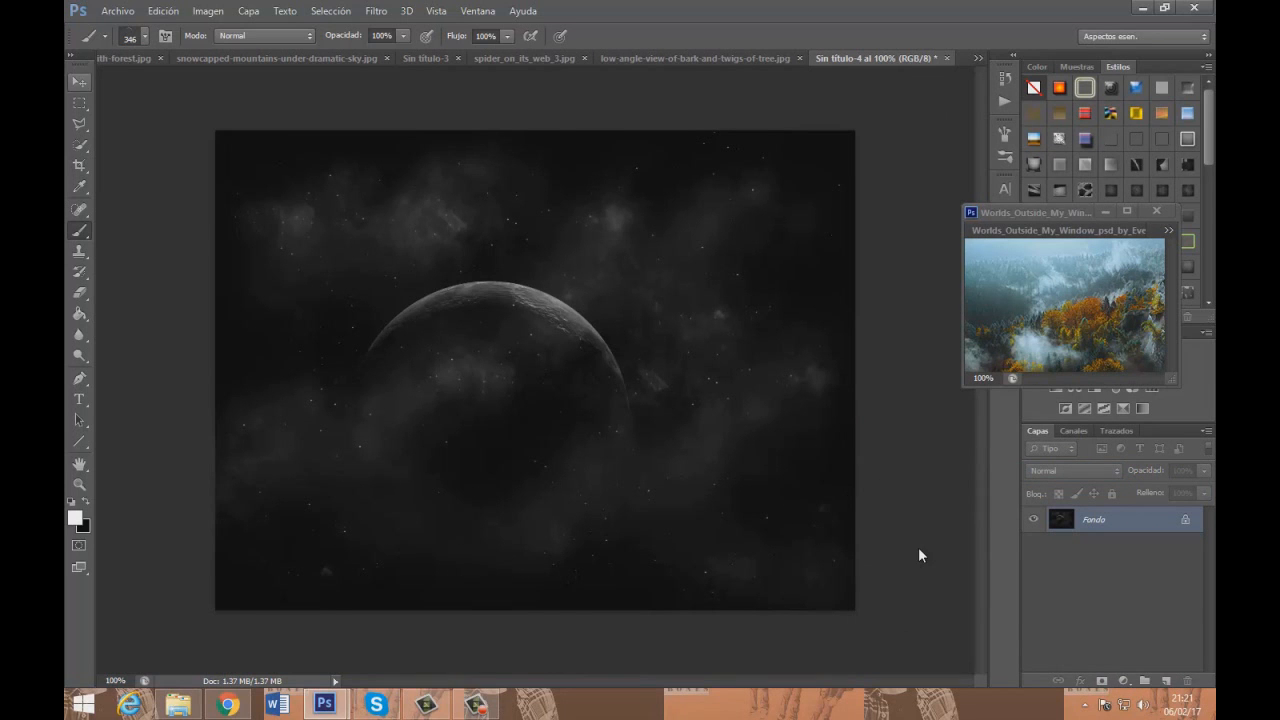
{"action": "key", "text": "v"}
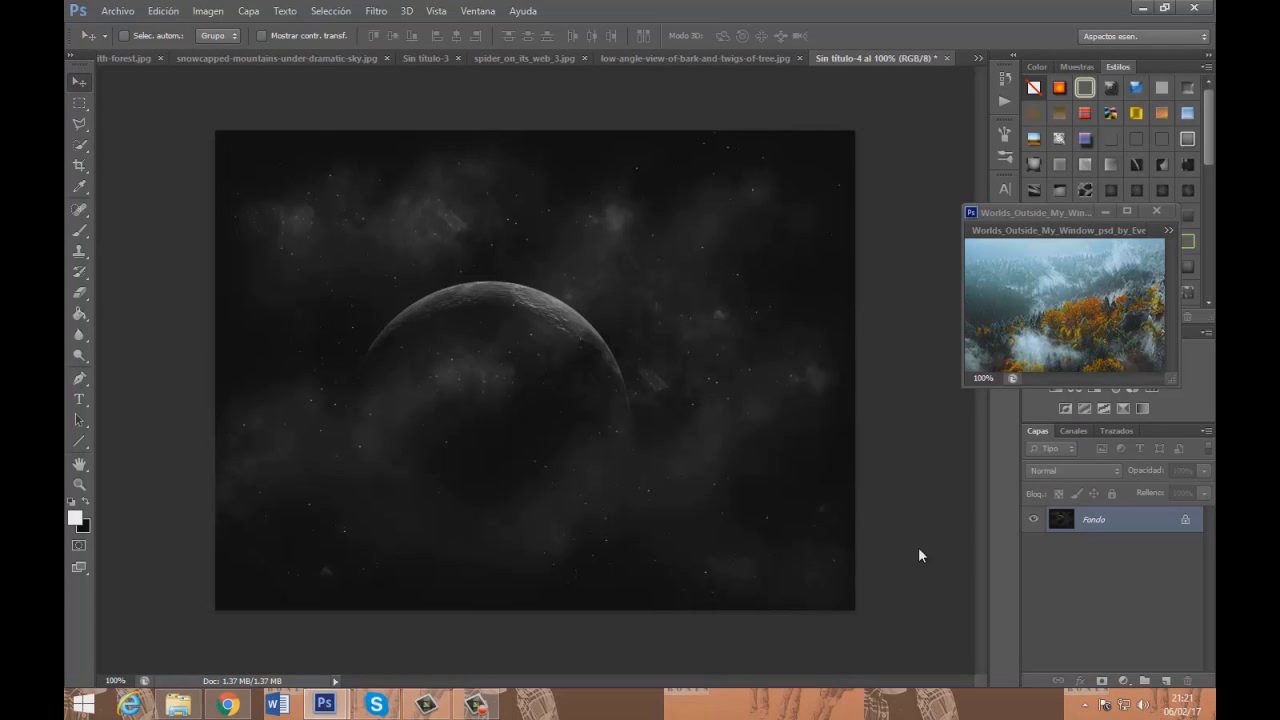
Create a new 800 x 600 px document with a white background and fill it with black
{"action": "key", "text": "alt+a"}
{"action": "key", "text": "Down"}
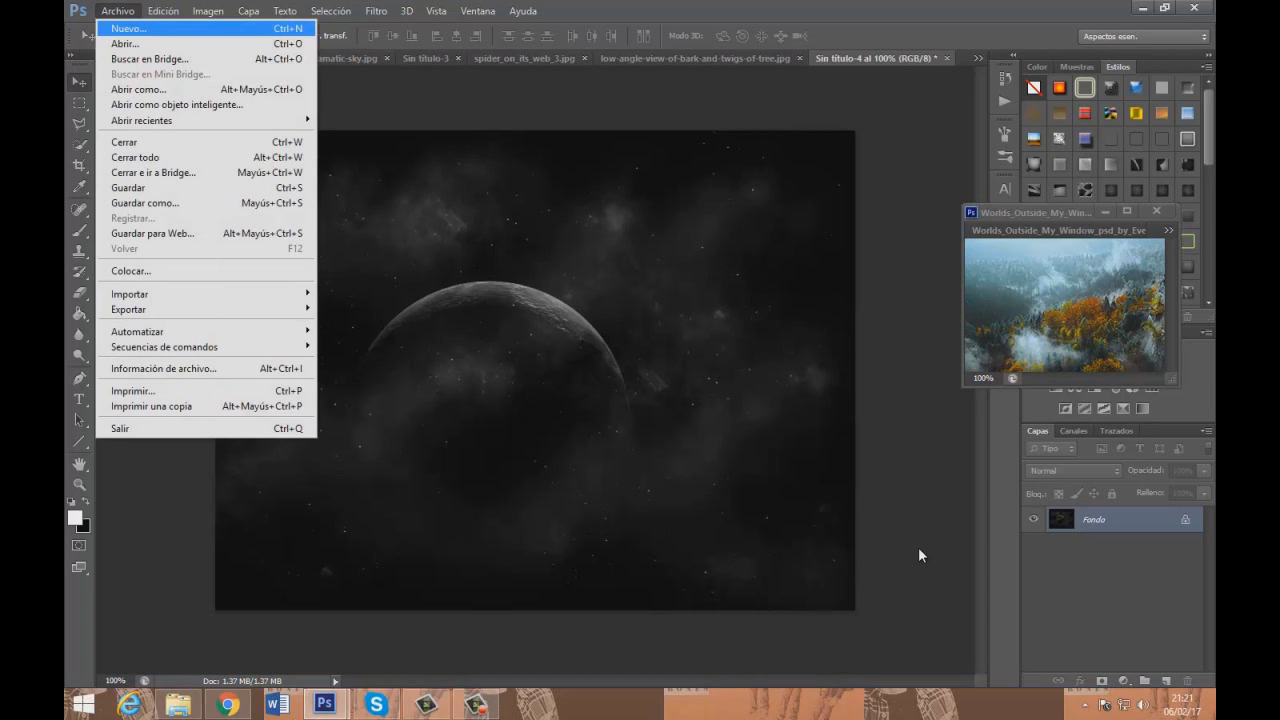
{"action": "key", "text": "Return"}
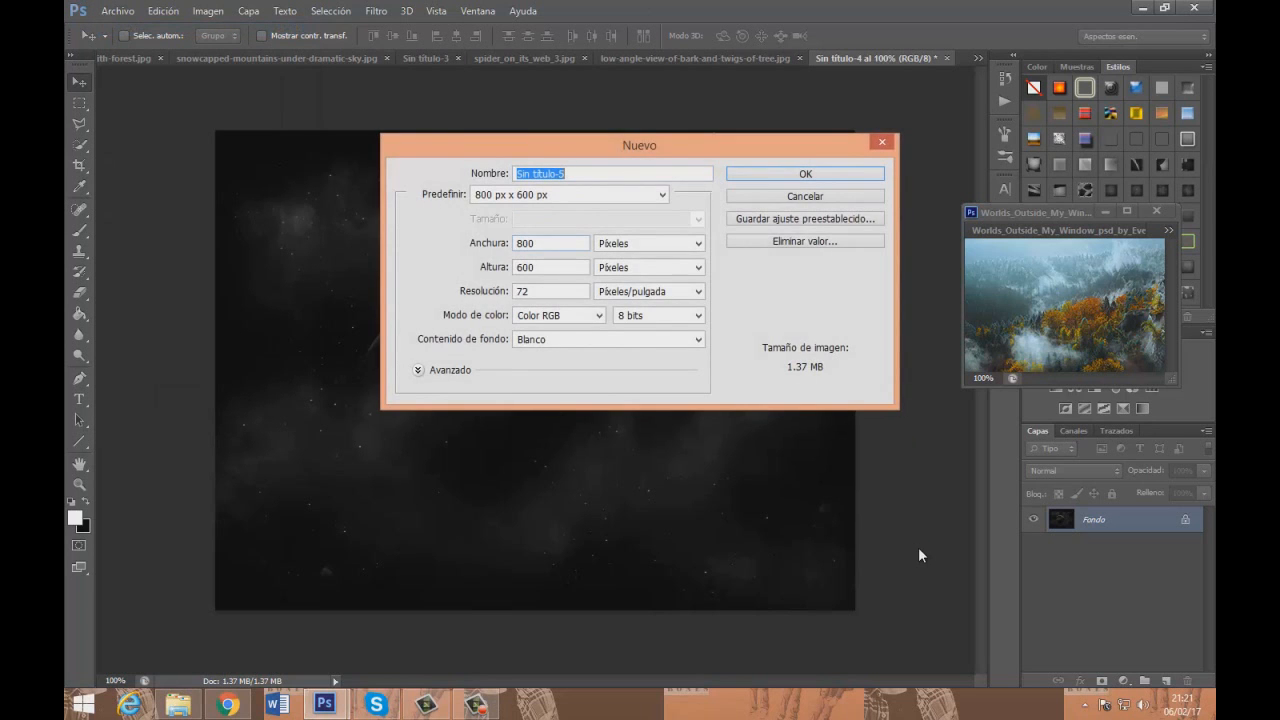
{"action": "key", "text": "Return"}
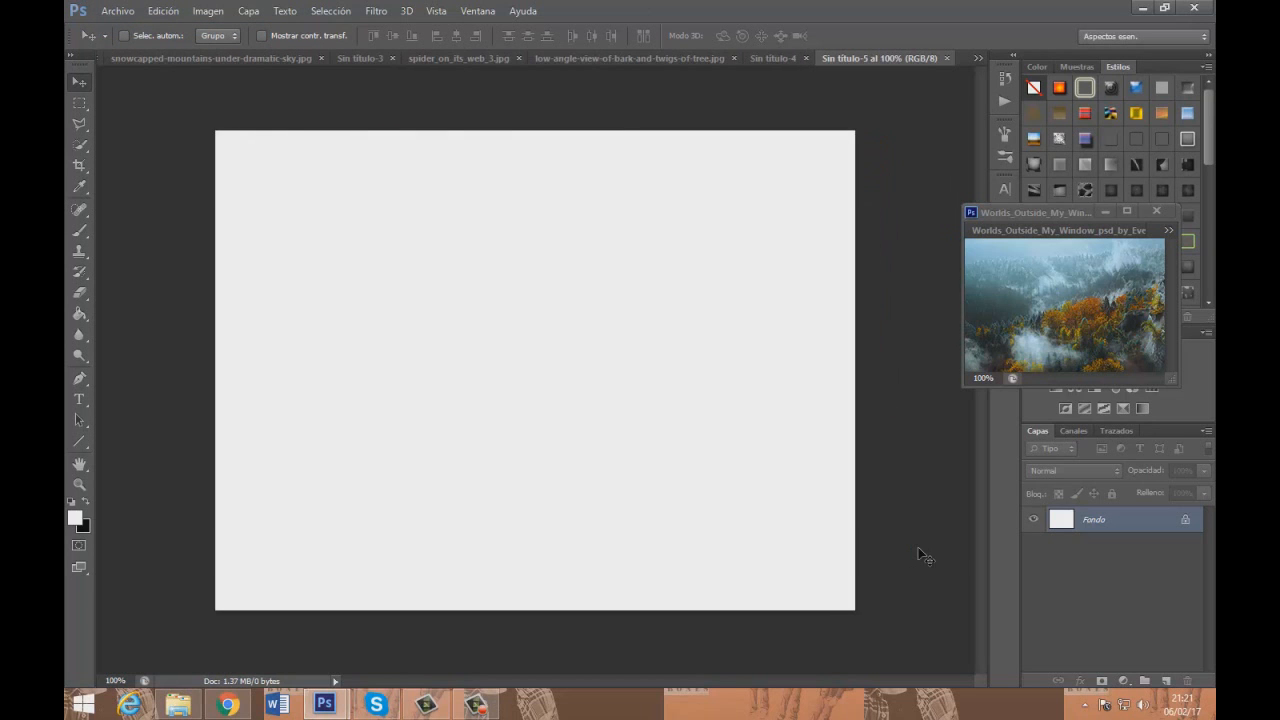
{"action": "key", "text": "g"}
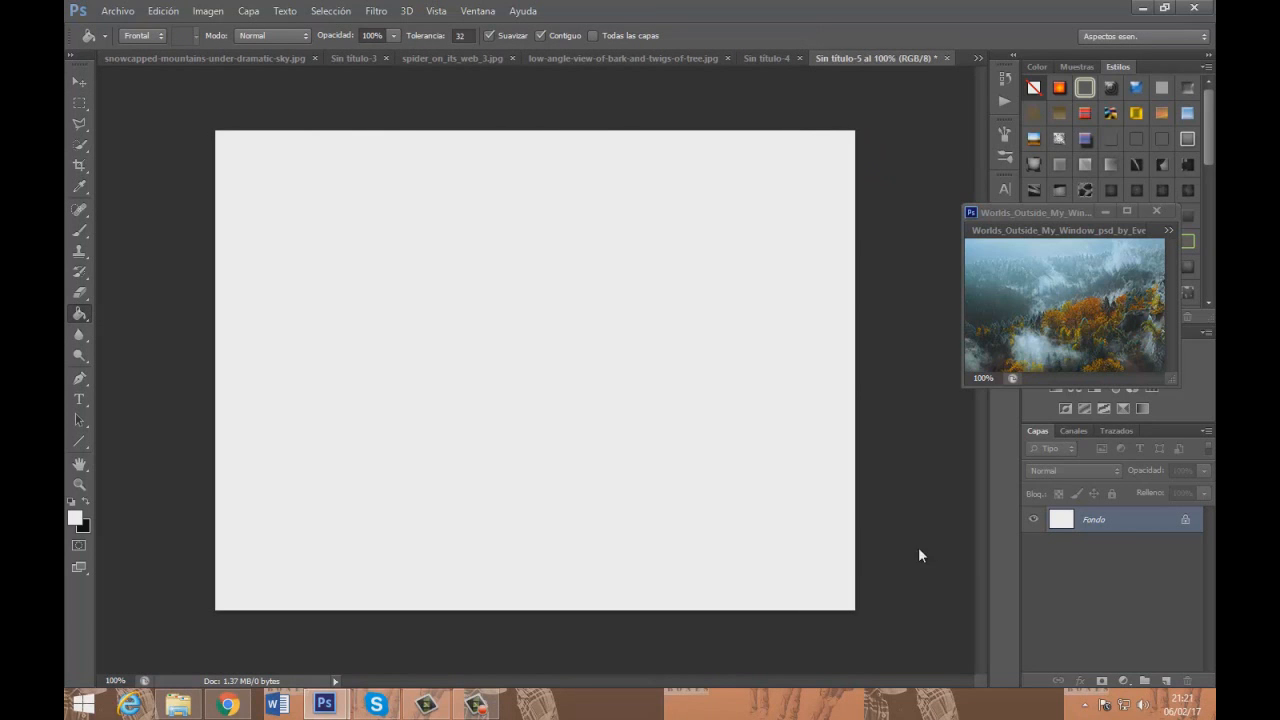
{"action": "key", "text": "x"}
{"action": "key", "text": "alt+BackSpace"}
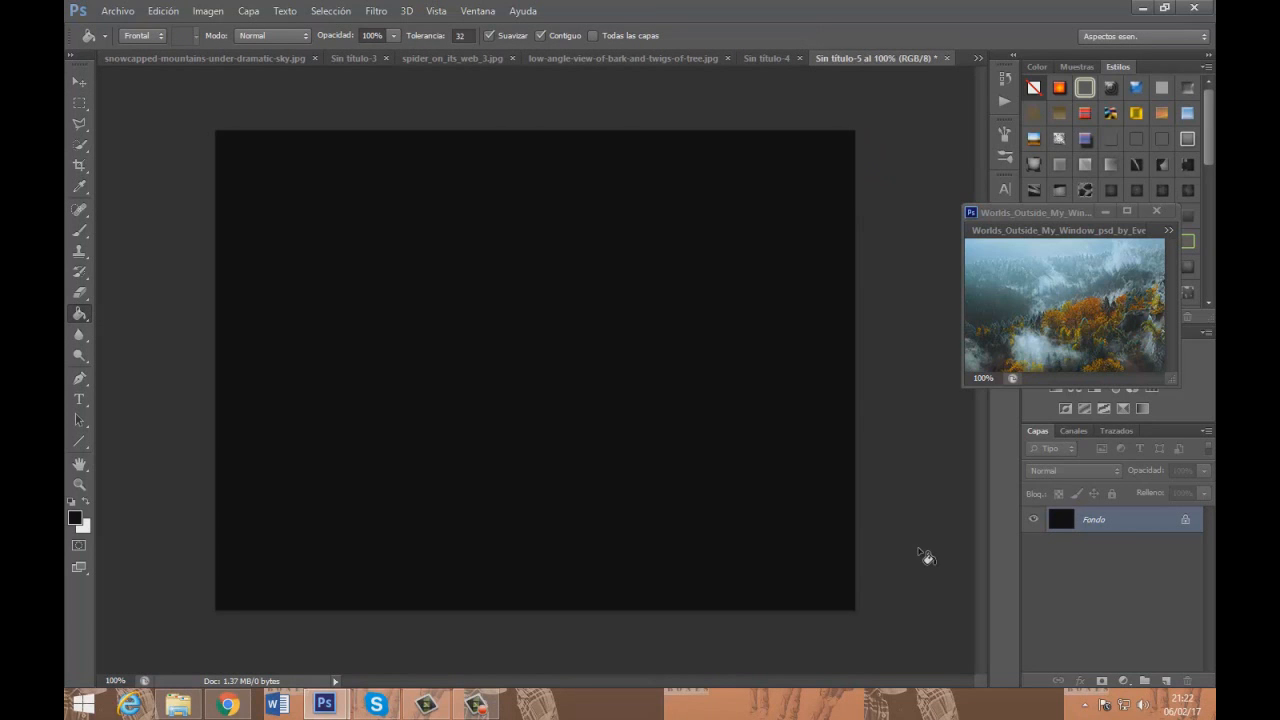
On a new layer, stamp the 449 px nebula-and-stars brush in white in the upper left and lower right areas
{"action": "key", "text": "ctrl+shift+alt+n"}
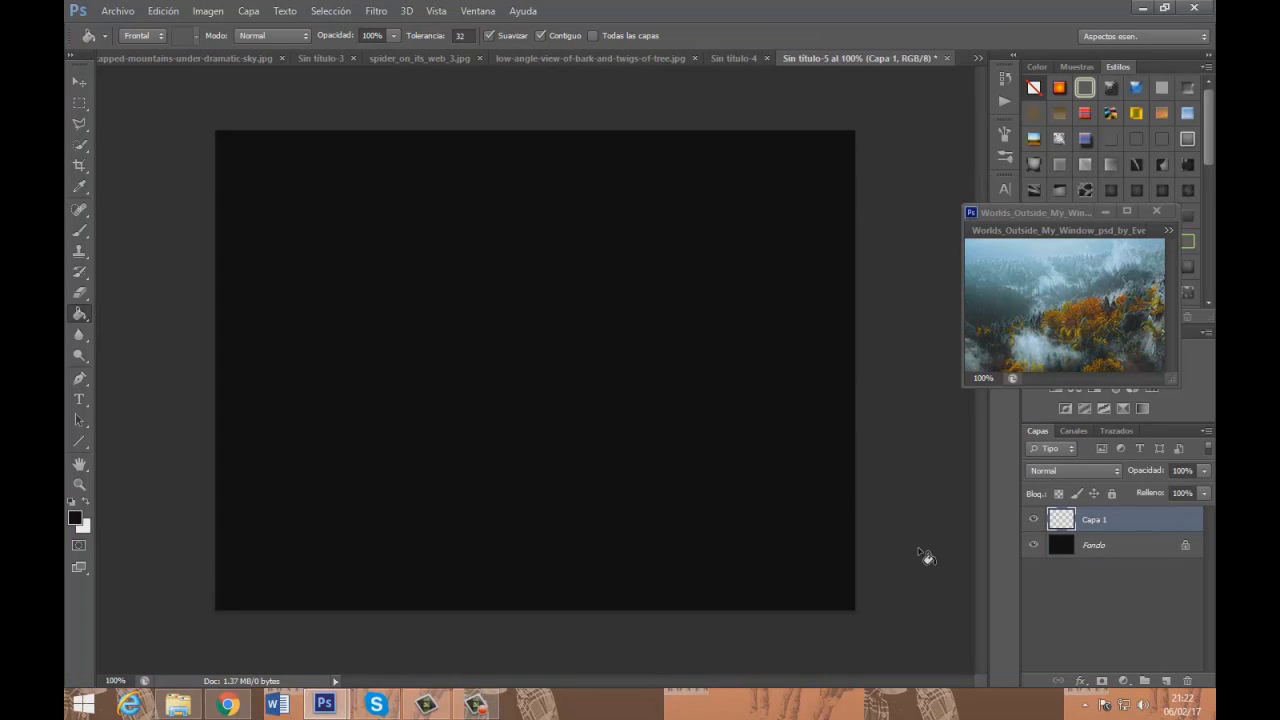
{"action": "key", "text": "x"}
{"action": "key", "text": "b"}
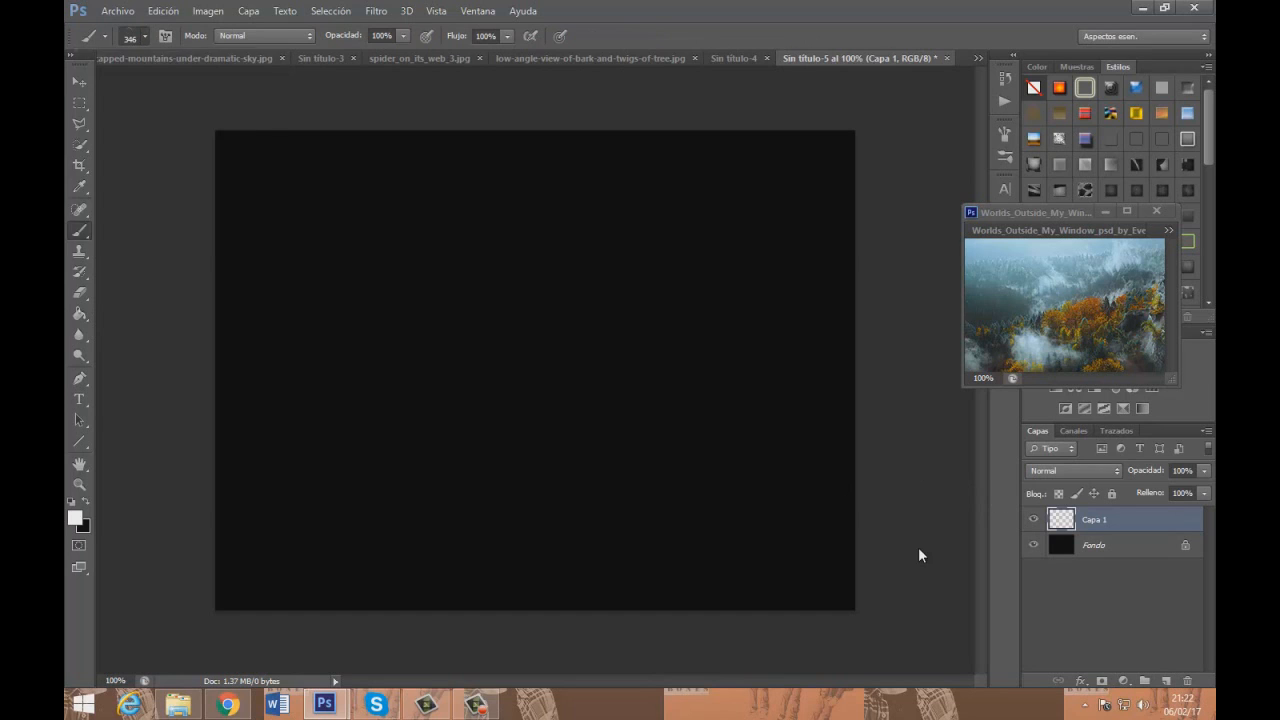
{"action": "key", "text": "Return"}
{"action": "scroll", "coordinate": [920, 554], "scroll_direction": "up", "scroll_amount": 2}
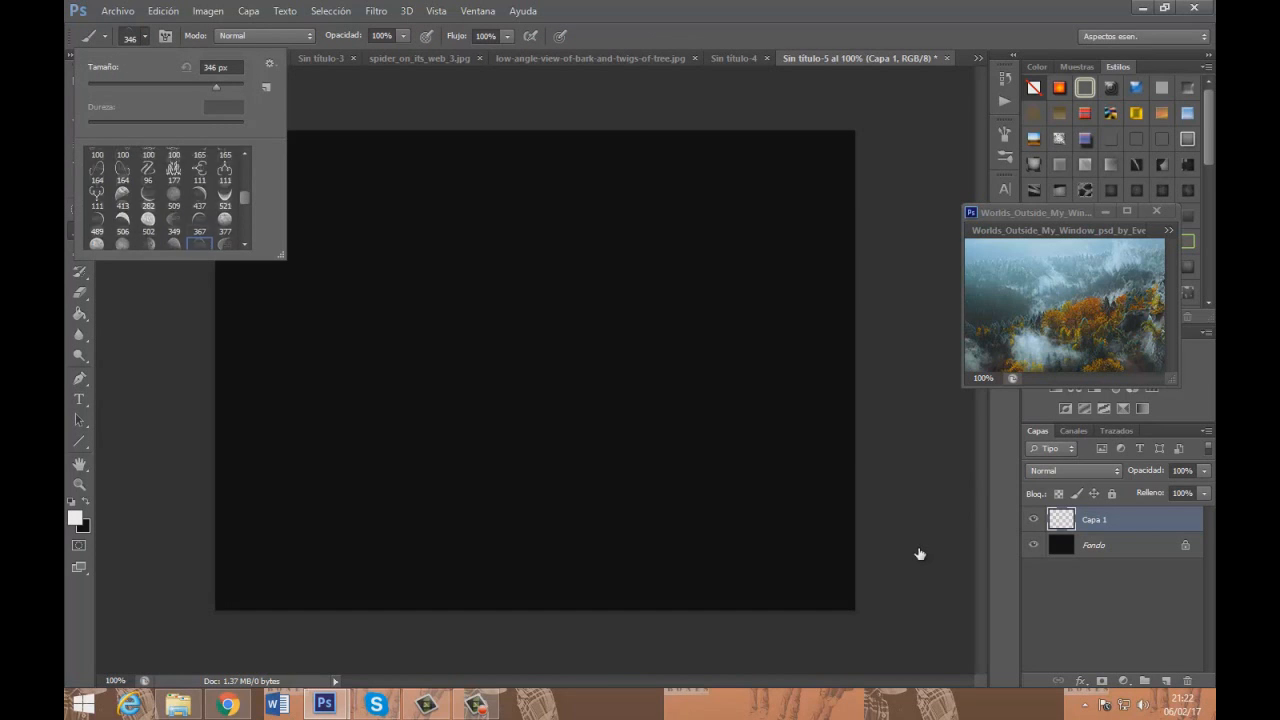
{"action": "scroll", "coordinate": [920, 554], "scroll_direction": "down", "scroll_amount": 5}
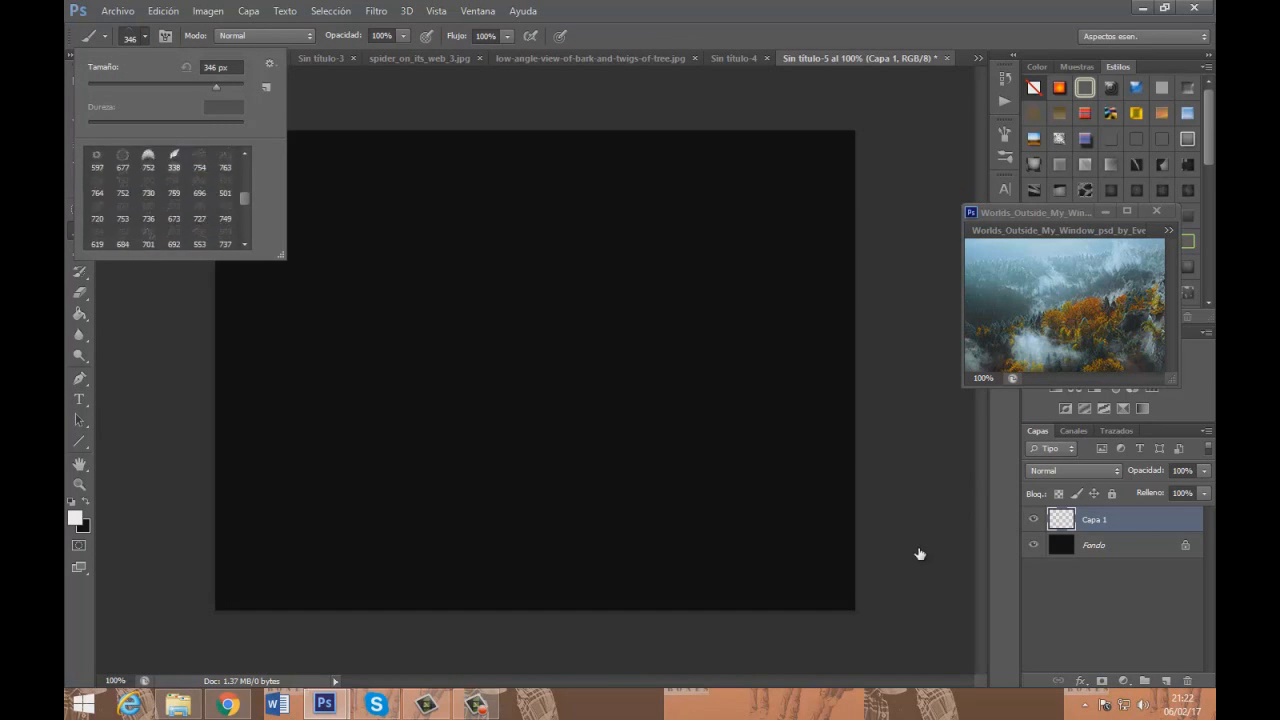
{"action": "scroll", "coordinate": [920, 554], "scroll_direction": "down", "scroll_amount": 10}
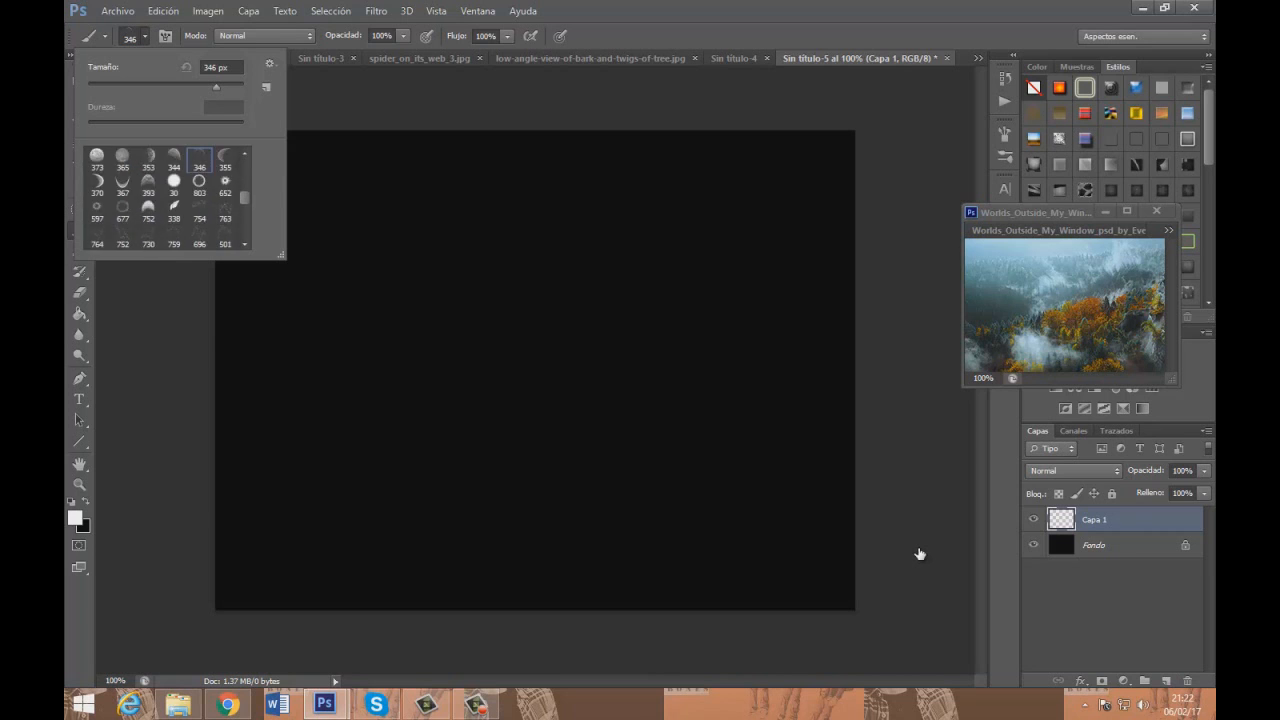
{"action": "scroll", "coordinate": [920, 554], "scroll_direction": "down", "scroll_amount": 5}
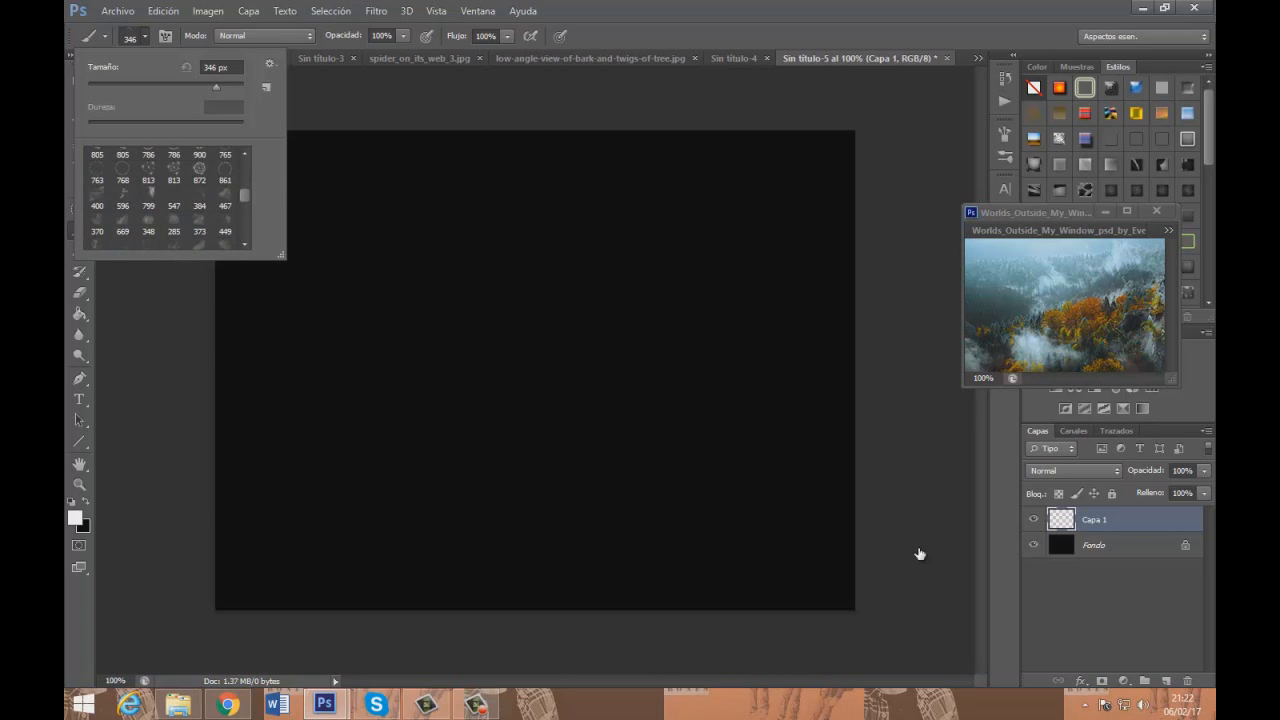
{"action": "key", "text": "period"}
{"action": "key", "text": "Return"}
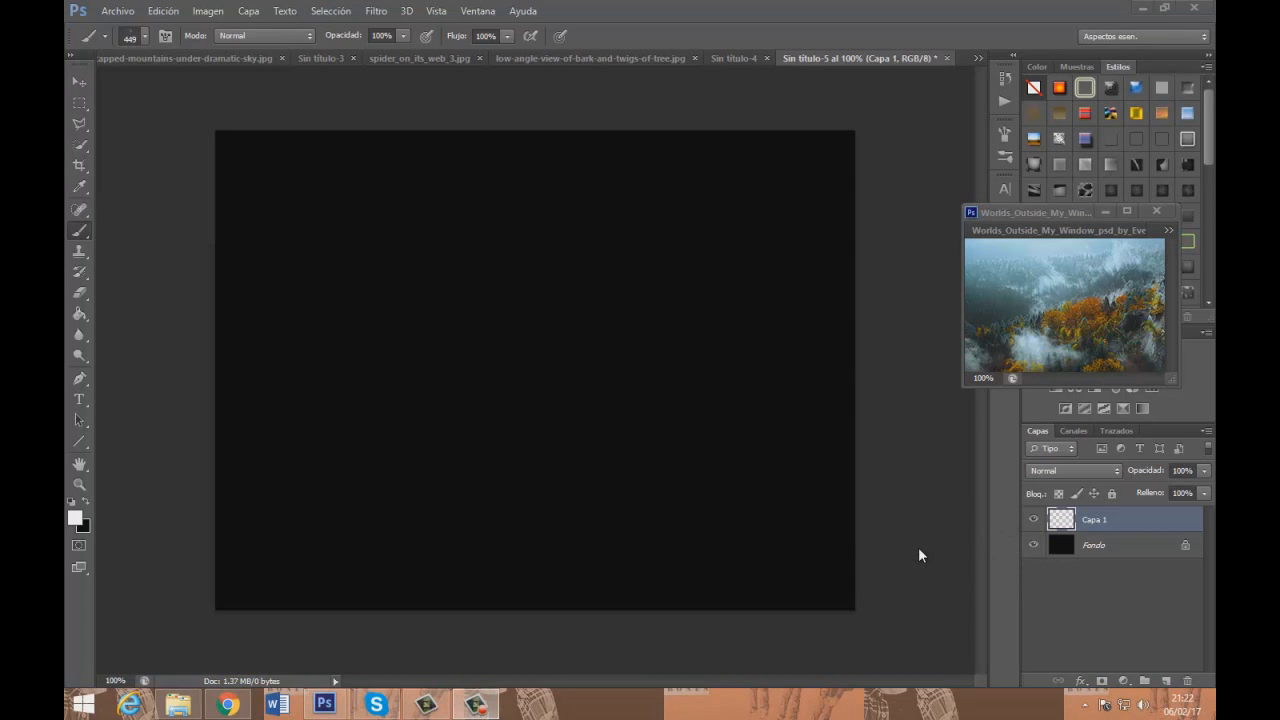
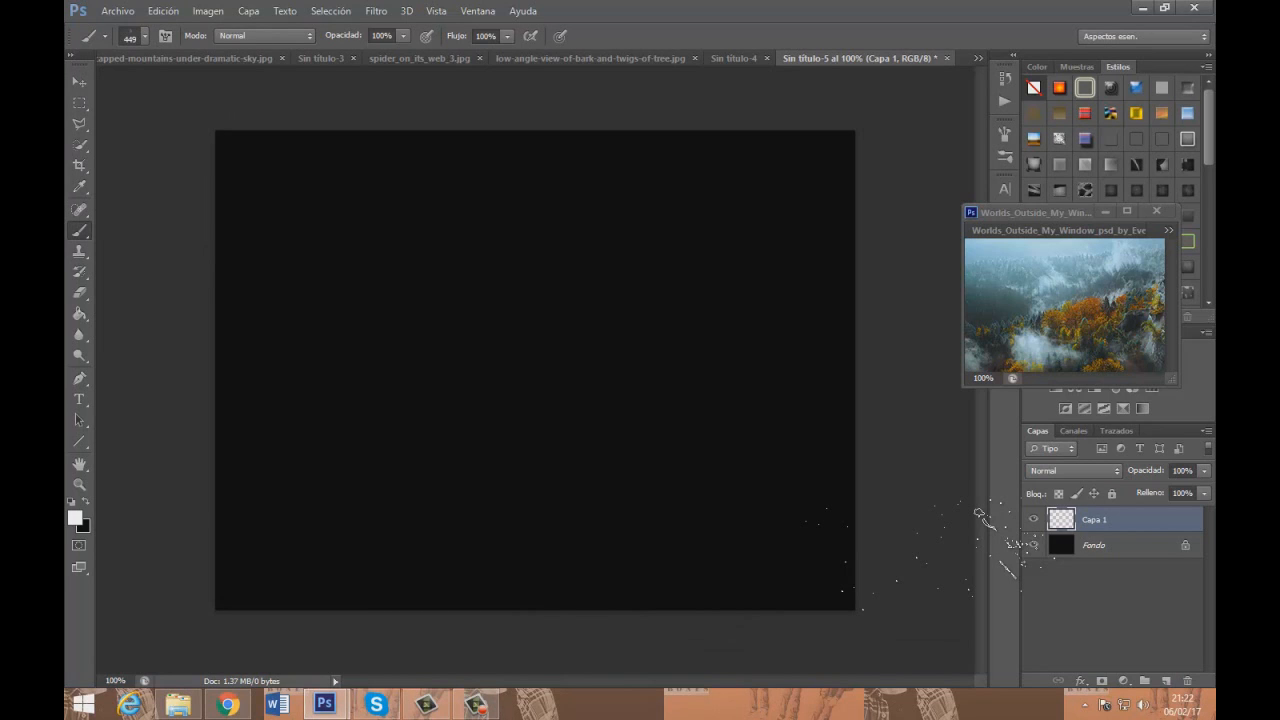
{"action": "left_click", "coordinate": [395, 195]}
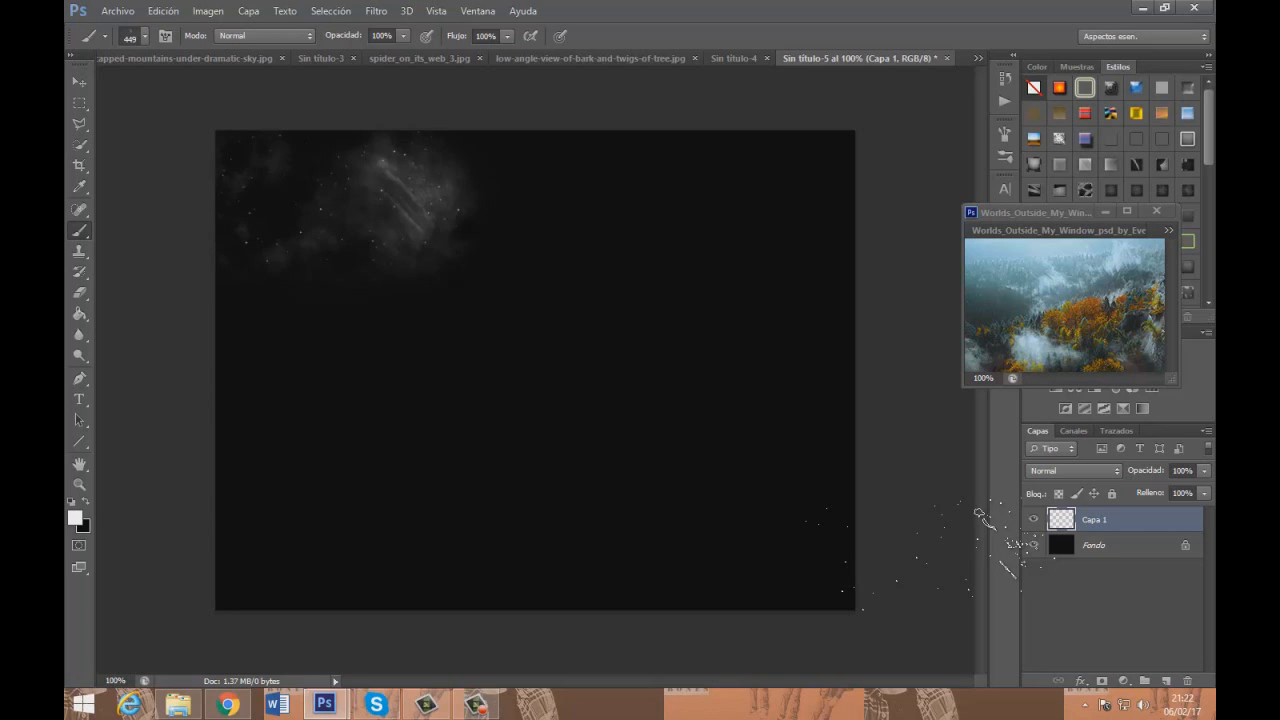
{"action": "left_click", "coordinate": [760, 430]}
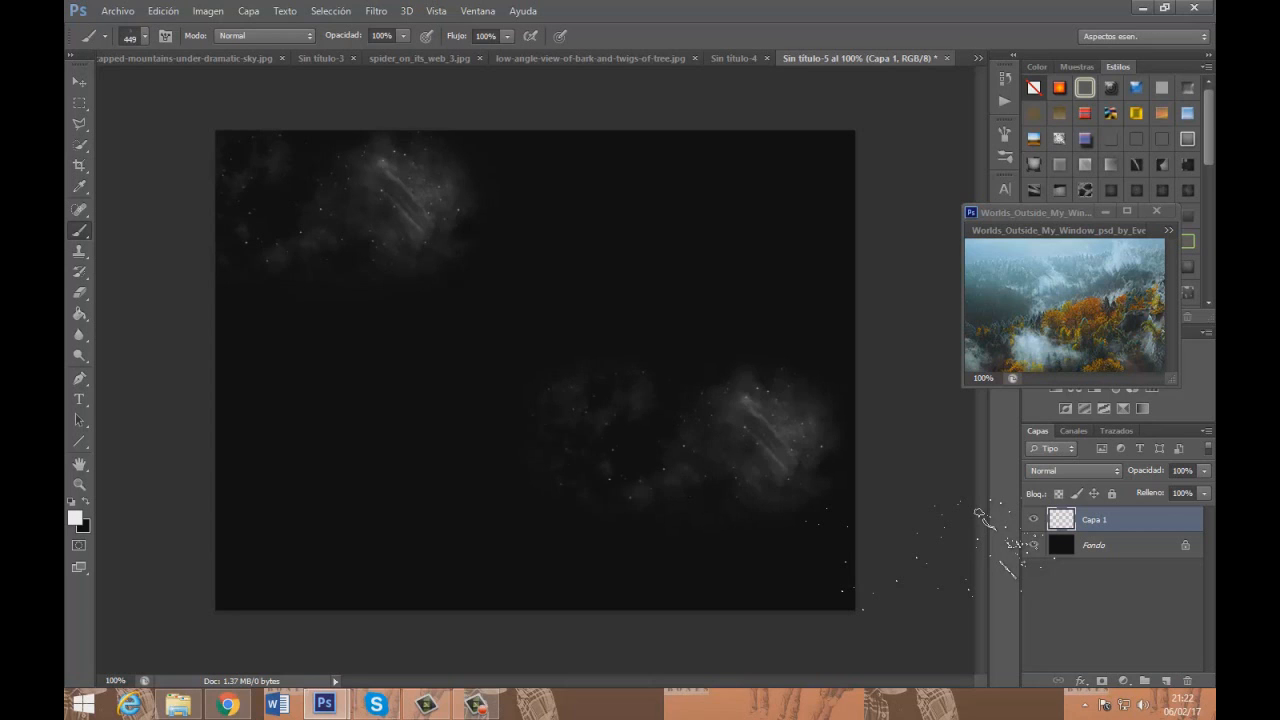
Stamp the 449 px nebula brush in the lower left, and the 348 px cloud brush in the upper right, centre left and lower centre
{"action": "left_click", "coordinate": [425, 512]}
{"action": "key", "text": "Return"}
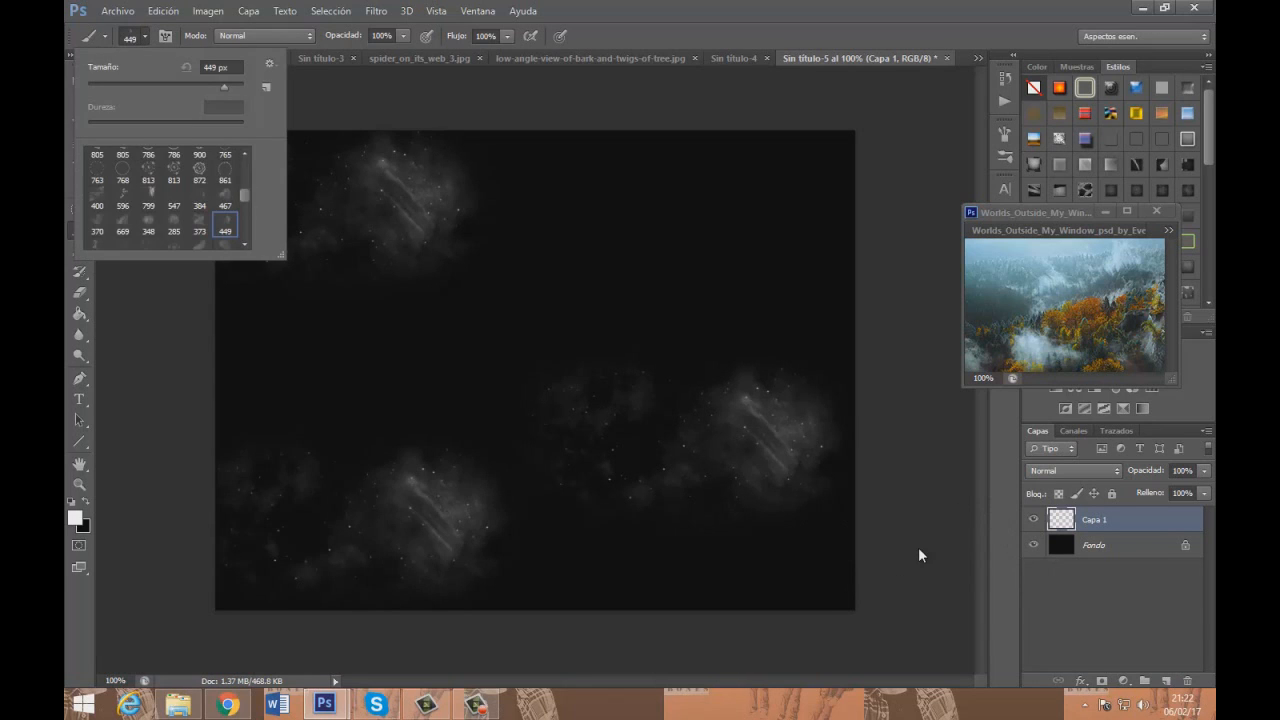
{"action": "key", "text": "Left"}
{"action": "key", "text": "Left"}
{"action": "key", "text": "Left"}
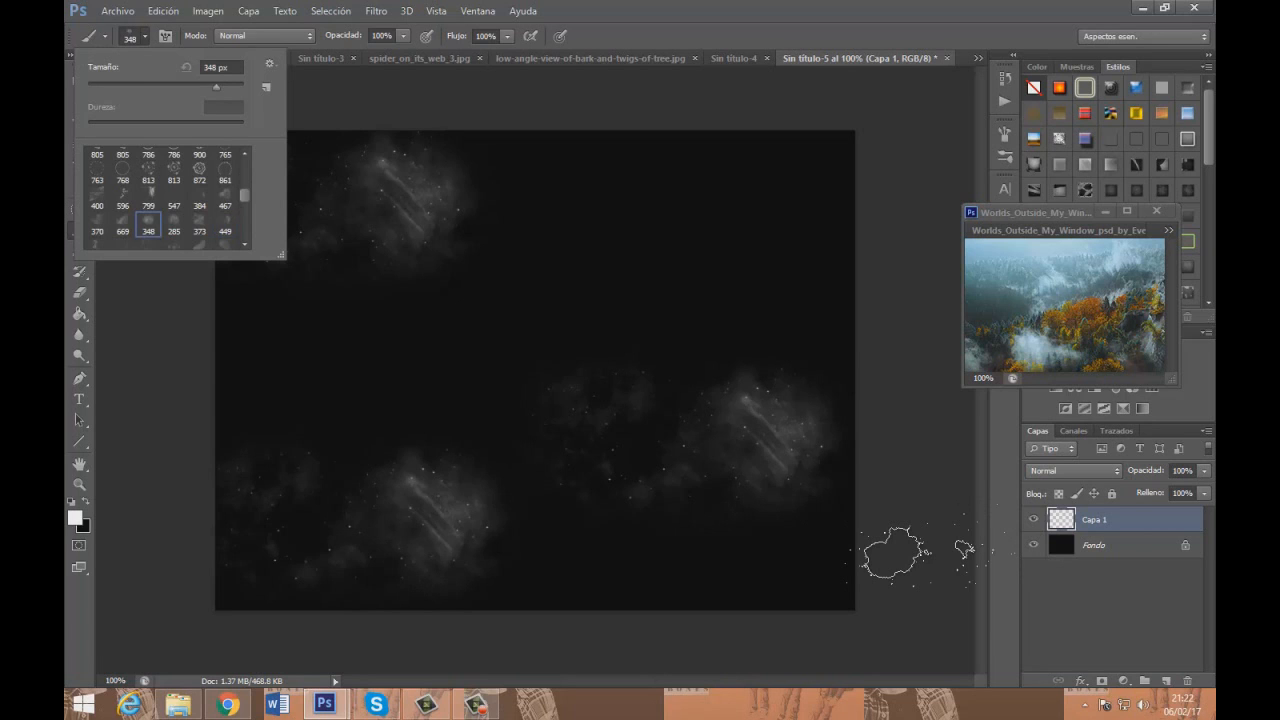
{"action": "key", "text": "Return"}
{"action": "left_click", "coordinate": [675, 225]}
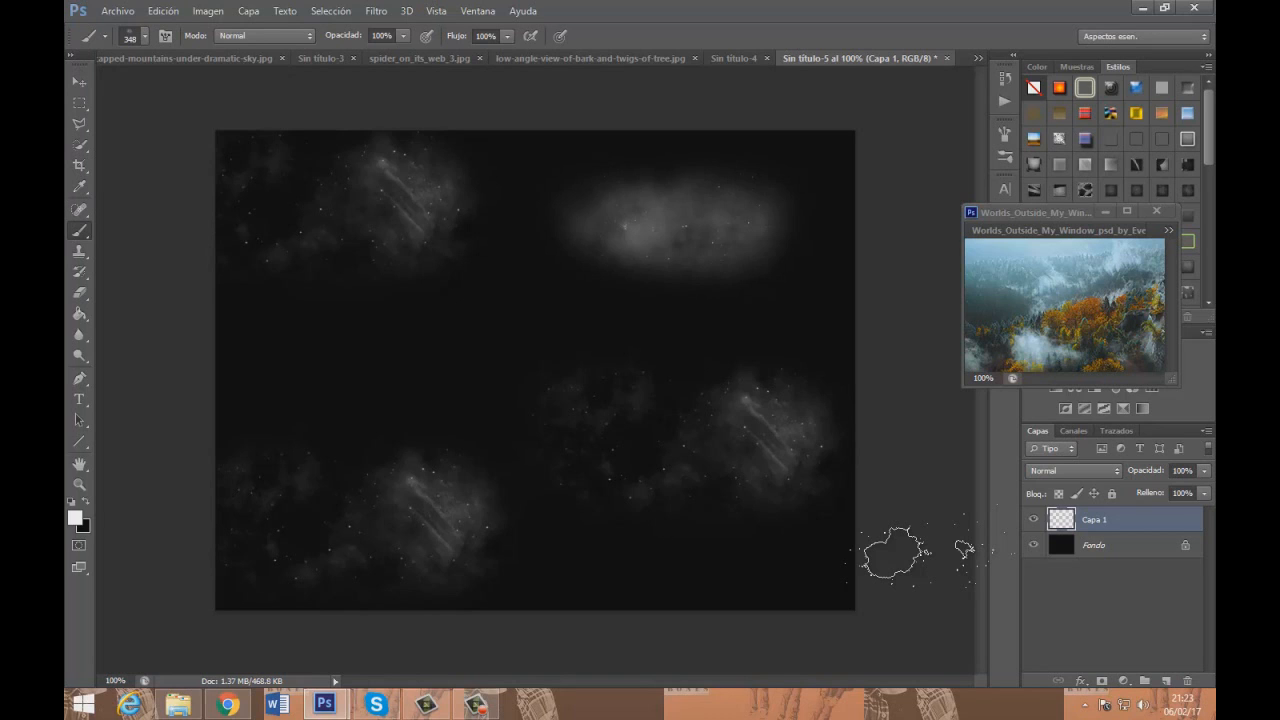
{"action": "left_click", "coordinate": [423, 377]}
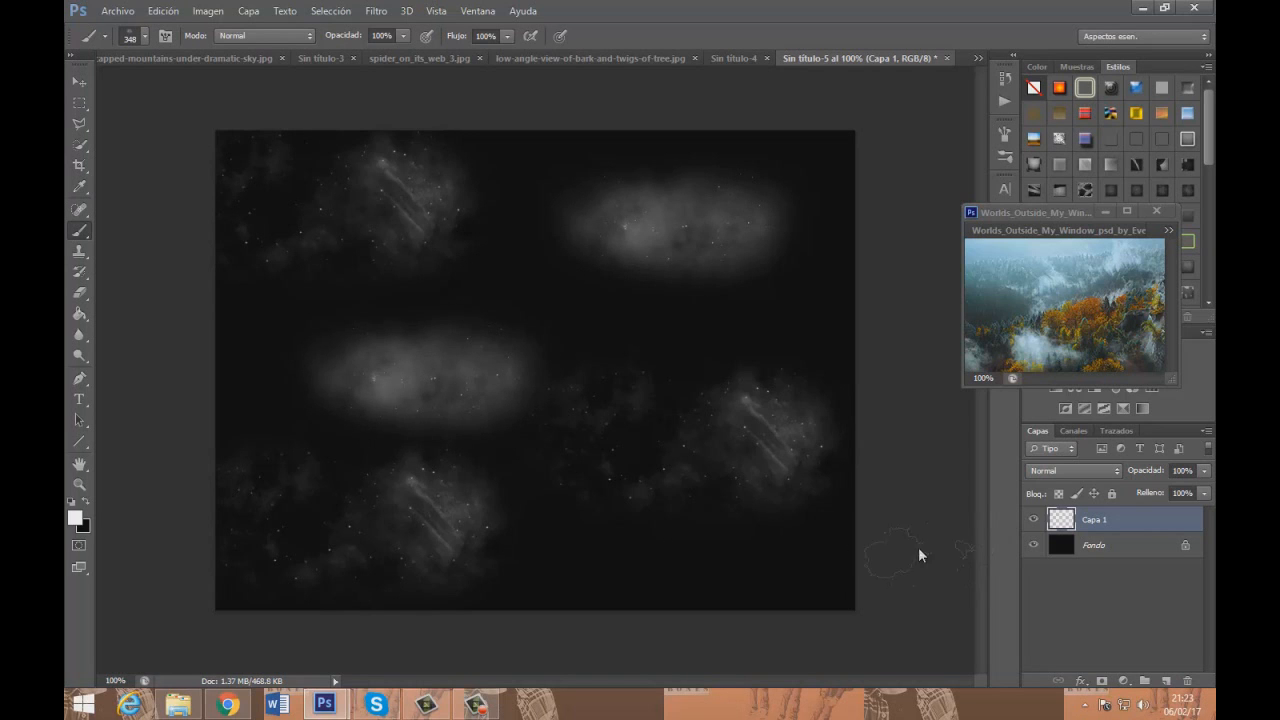
{"action": "left_click", "coordinate": [585, 550]}
Stamp the 370 px nebula brush in white over the upper centre, the lower right corner twice, and the upper right area
{"action": "key", "text": "Return"}
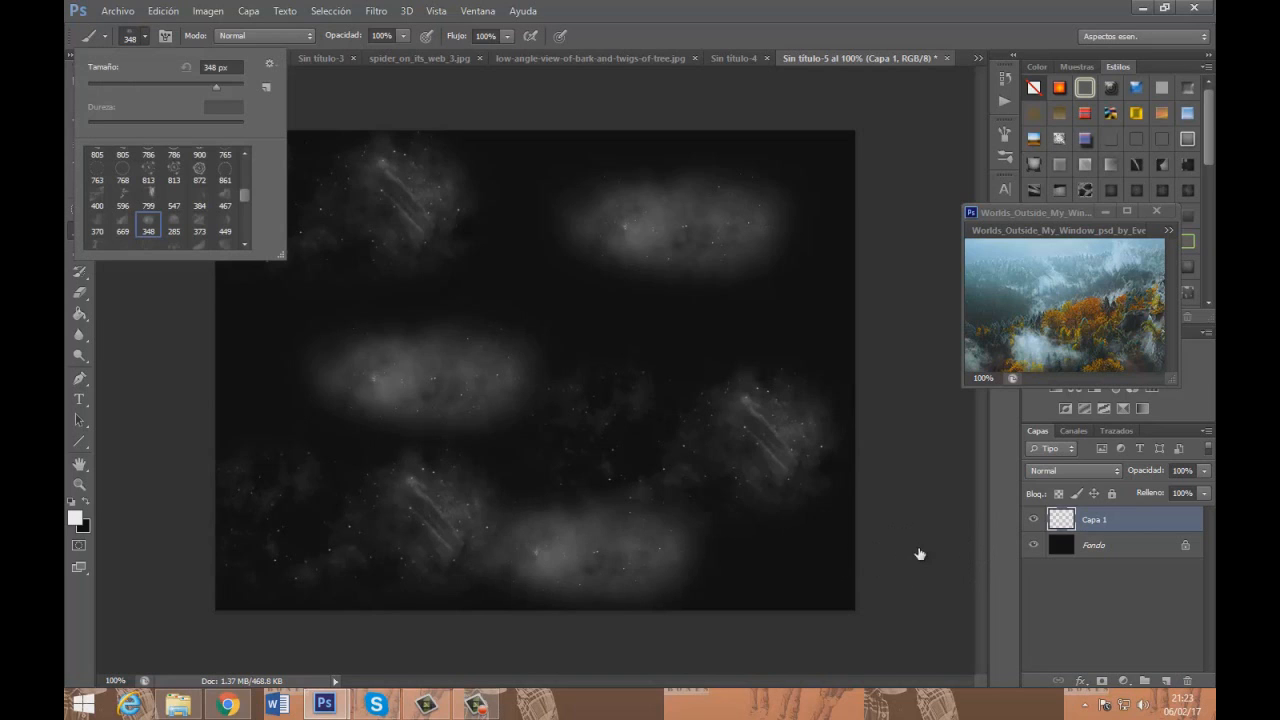
{"action": "key", "text": "Left"}
{"action": "key", "text": "Left"}
{"action": "key", "text": "Return"}
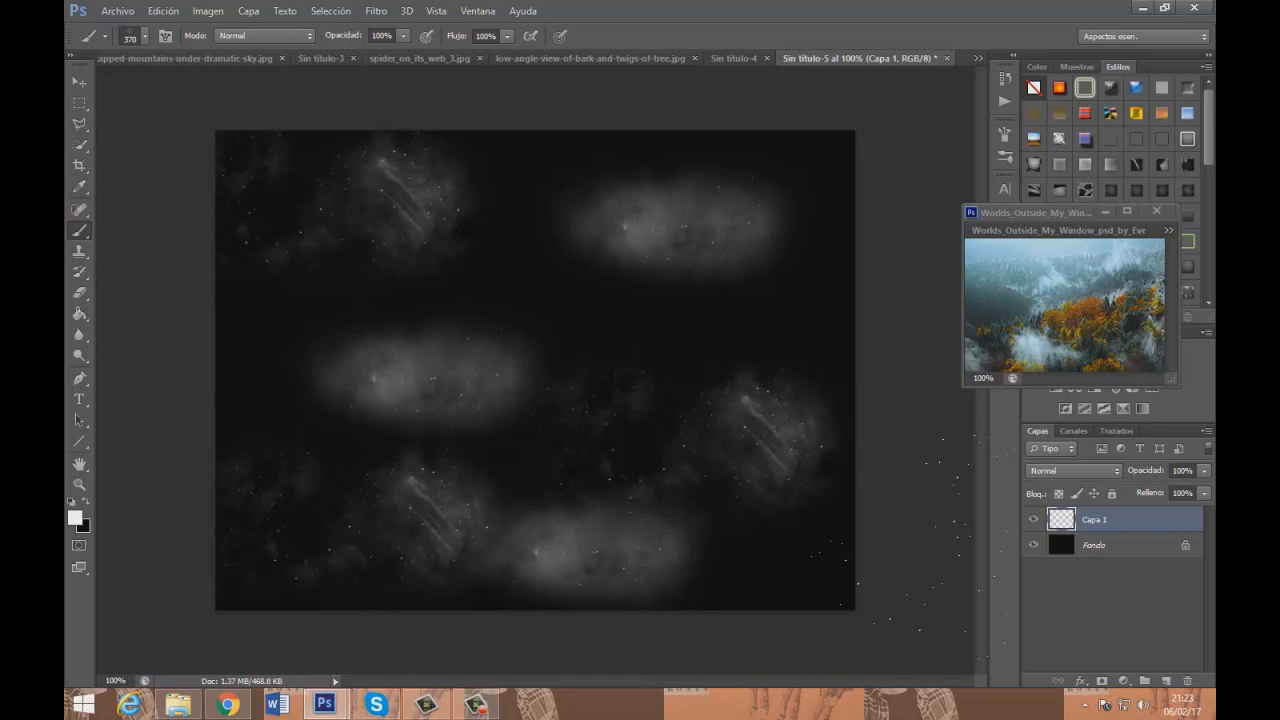
{"action": "left_click", "coordinate": [500, 225]}
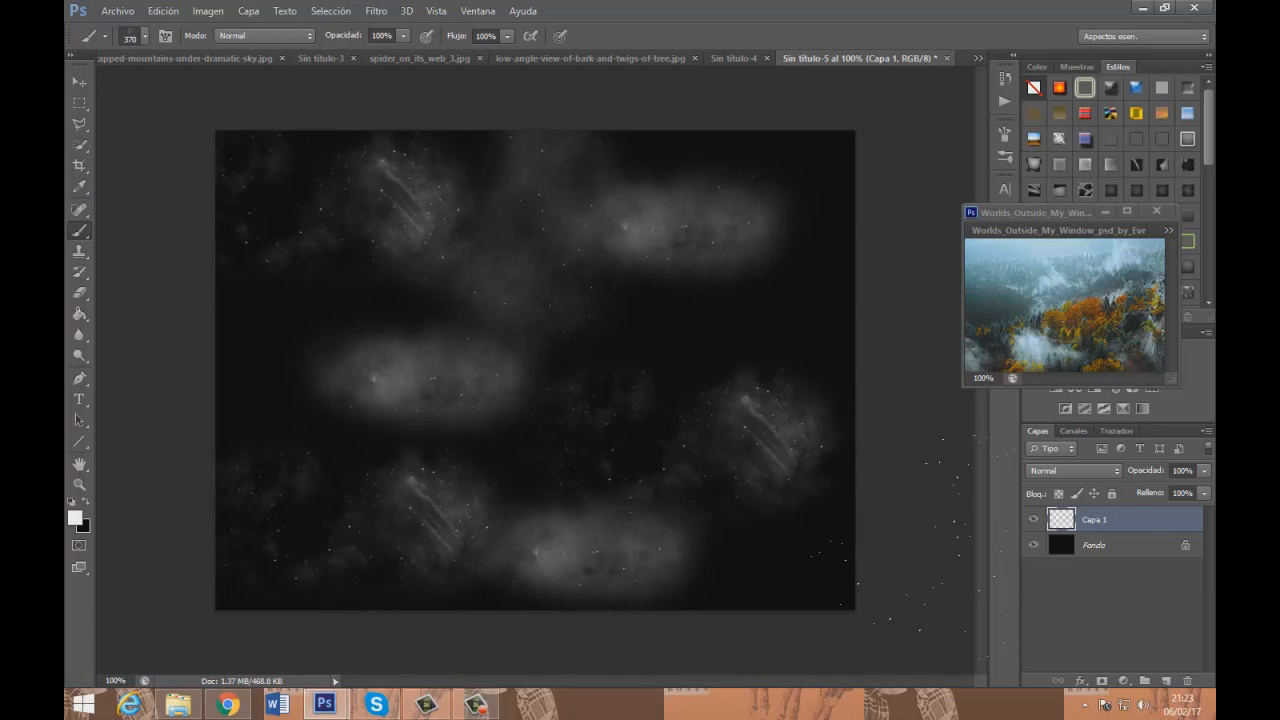
{"action": "left_click", "coordinate": [795, 545]}
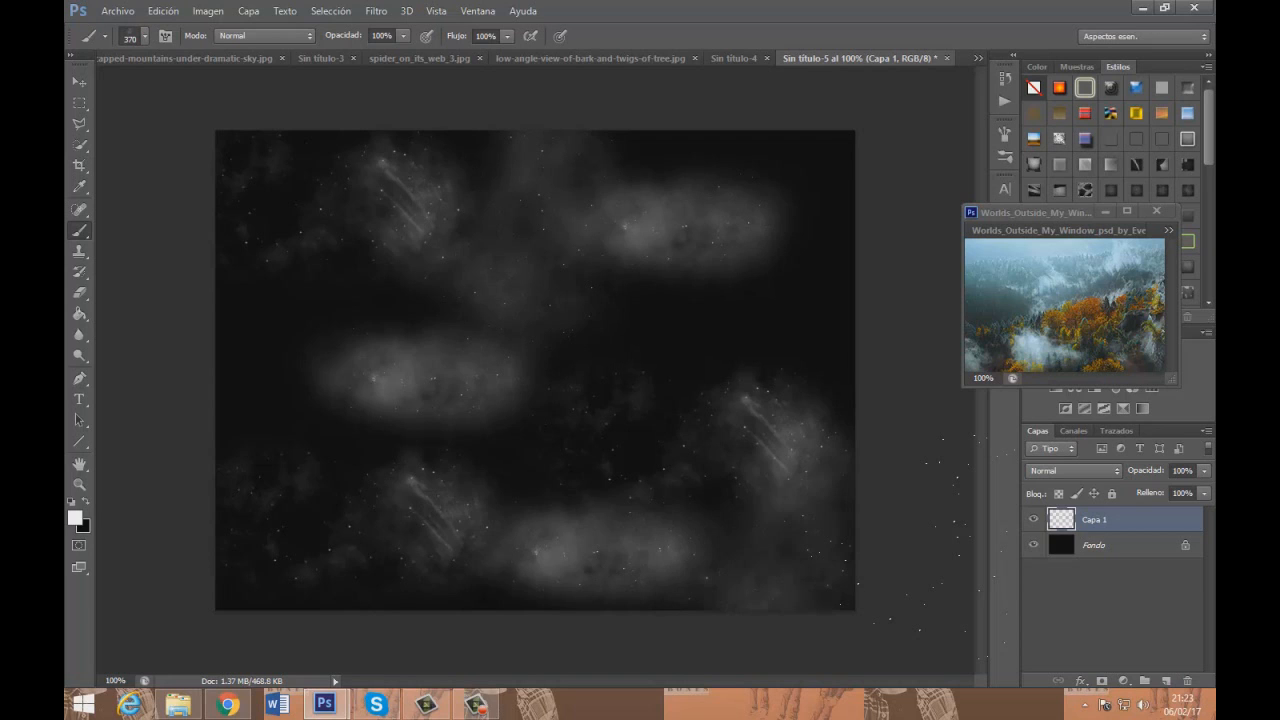
{"action": "left_click", "coordinate": [790, 540]}
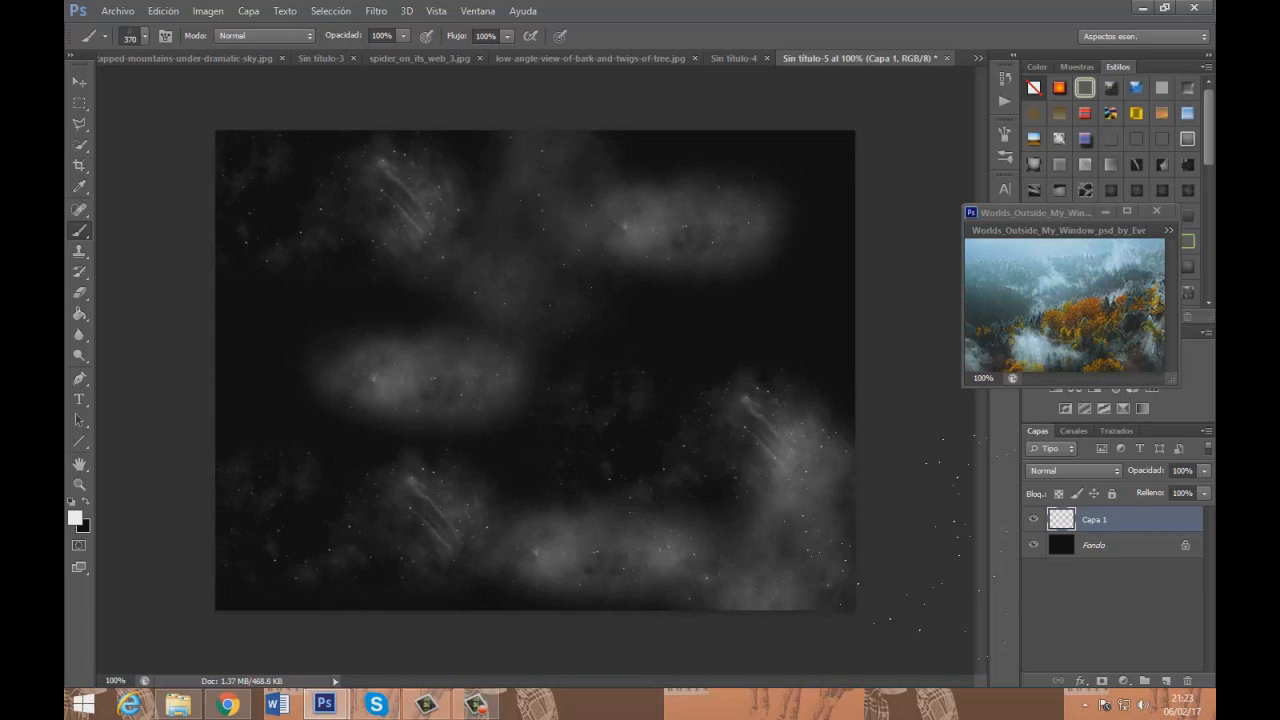
{"action": "left_click", "coordinate": [800, 290]}
{"action": "key", "text": "alt"}
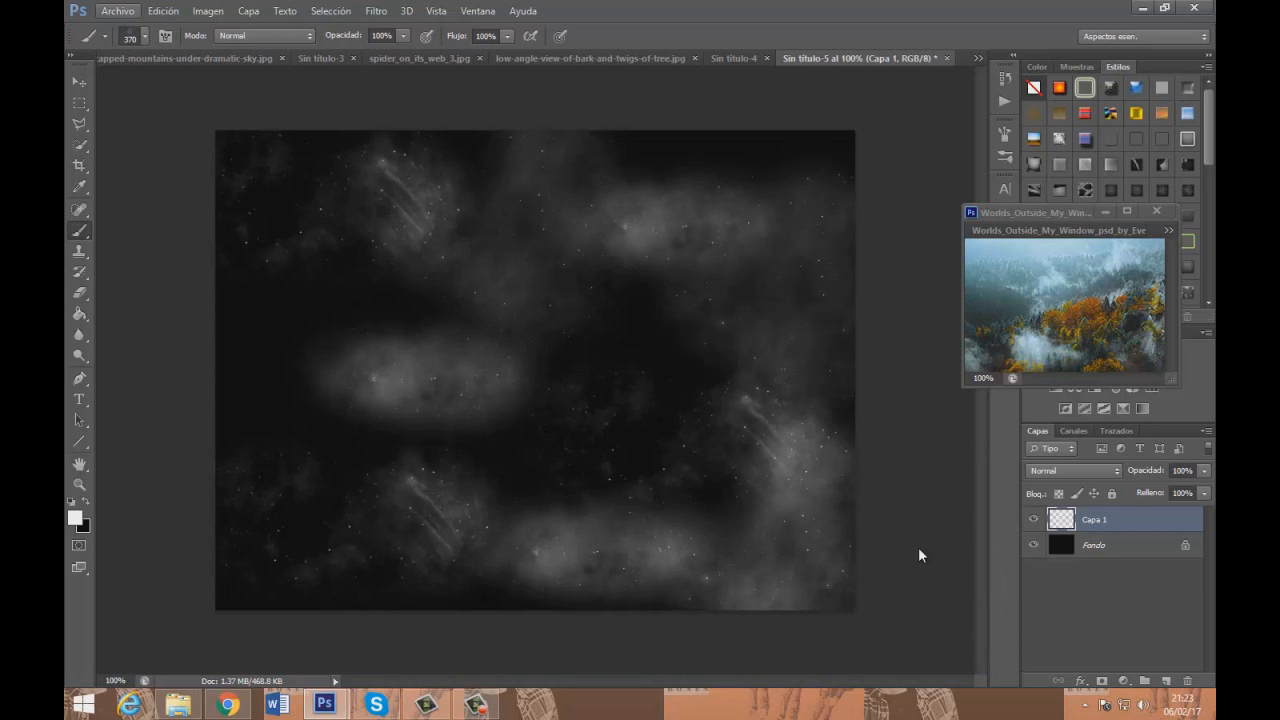
{"action": "key", "text": "Escape"}
Add faint stars along the left side of the nebula with the 414 px brush
{"action": "key", "text": "Return"}
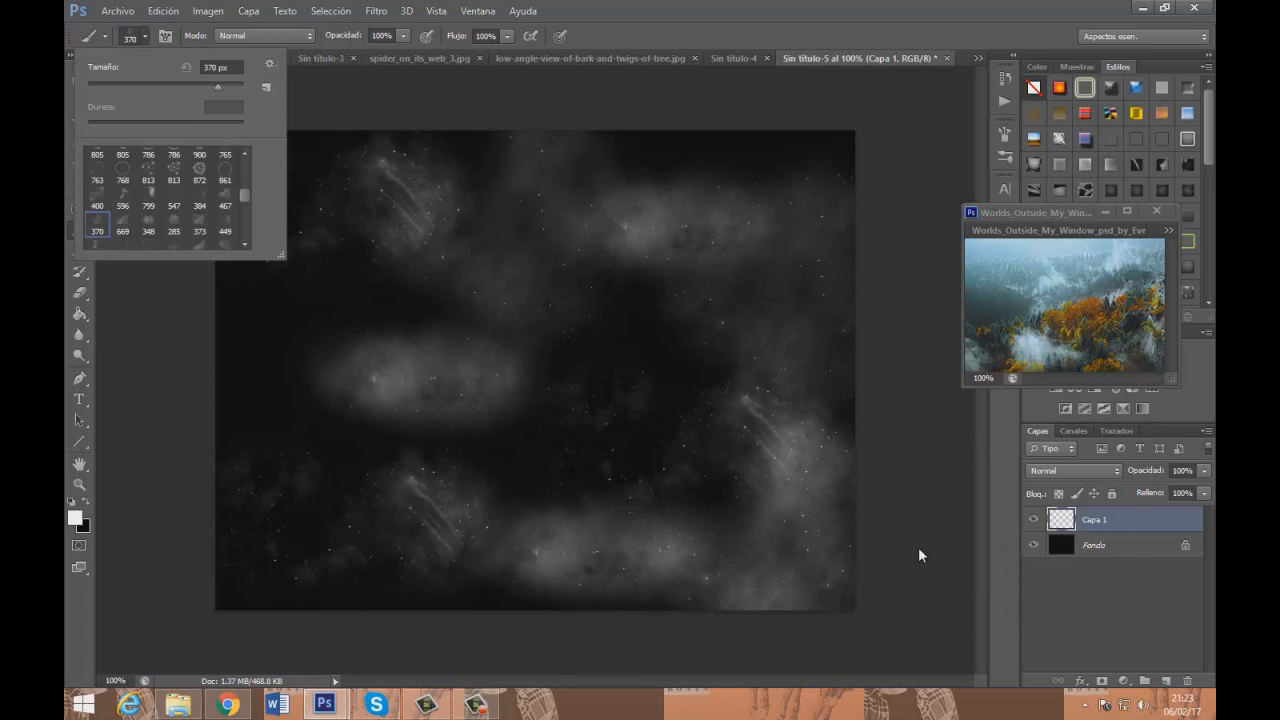
{"action": "key", "text": "Down"}
{"action": "key", "text": "Right"}
{"action": "key", "text": "Right"}
{"action": "key", "text": "Return"}
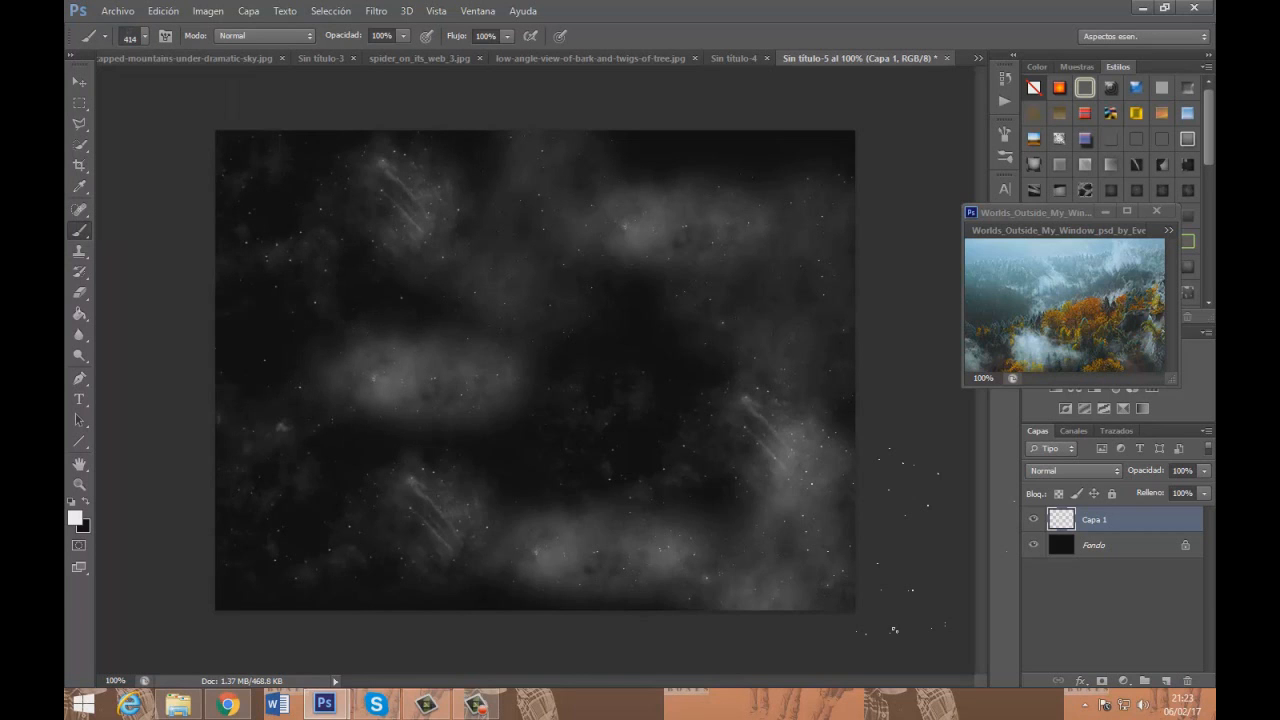
Stamp the 451 px nebula-and-stars brush over the lower left and central areas to link the clouds
{"action": "key", "text": "Return"}
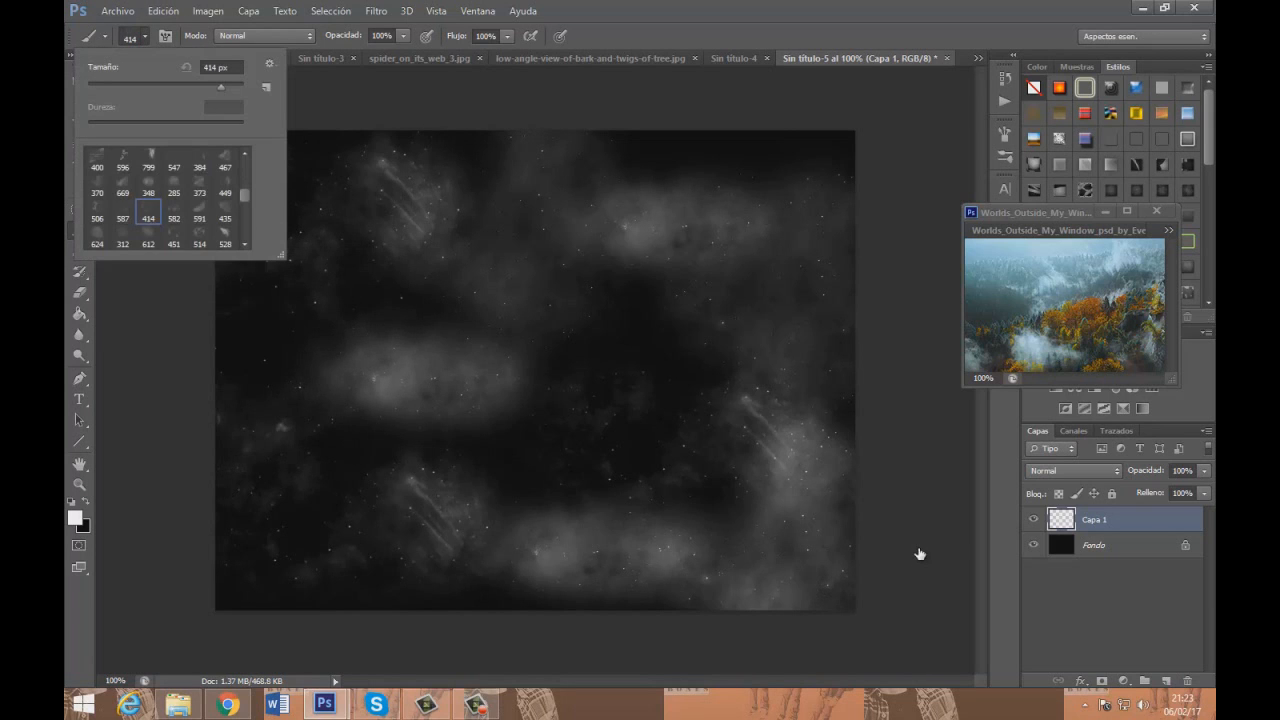
{"action": "key", "text": "Down"}
{"action": "key", "text": "Right"}
{"action": "key", "text": "Return"}
{"action": "left_click", "coordinate": [402, 460]}
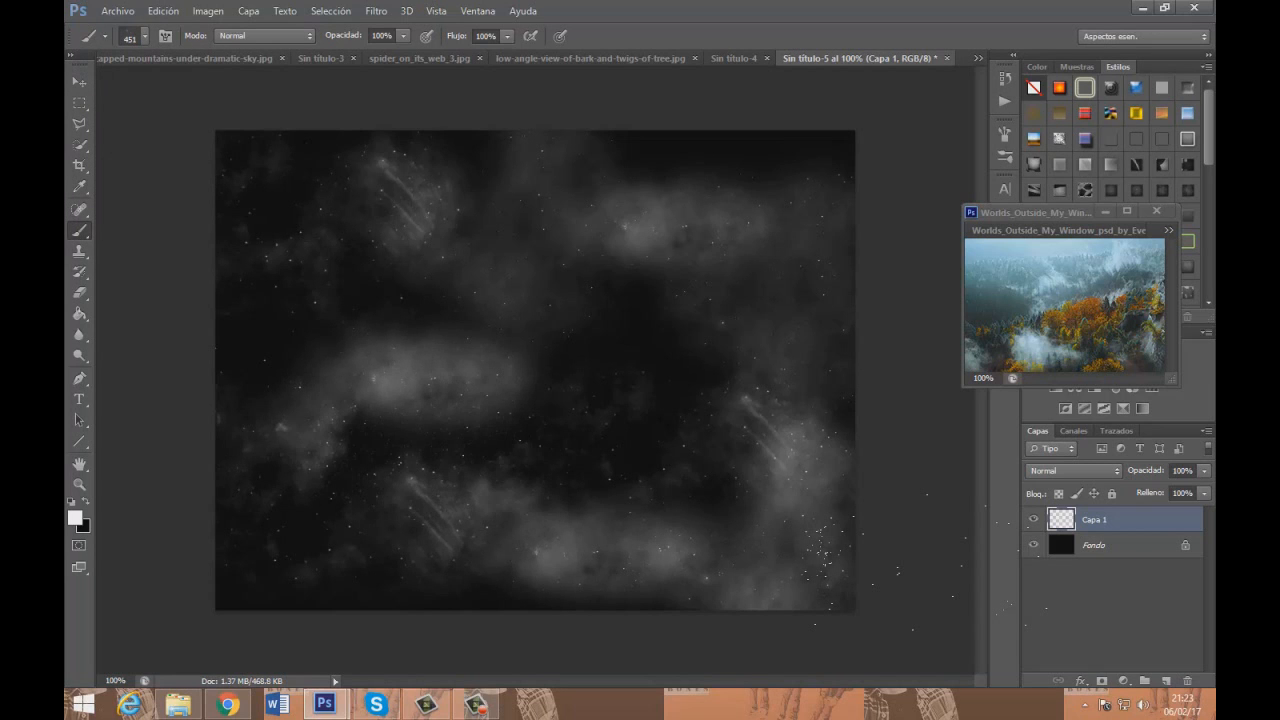
{"action": "left_click", "coordinate": [918, 556]}
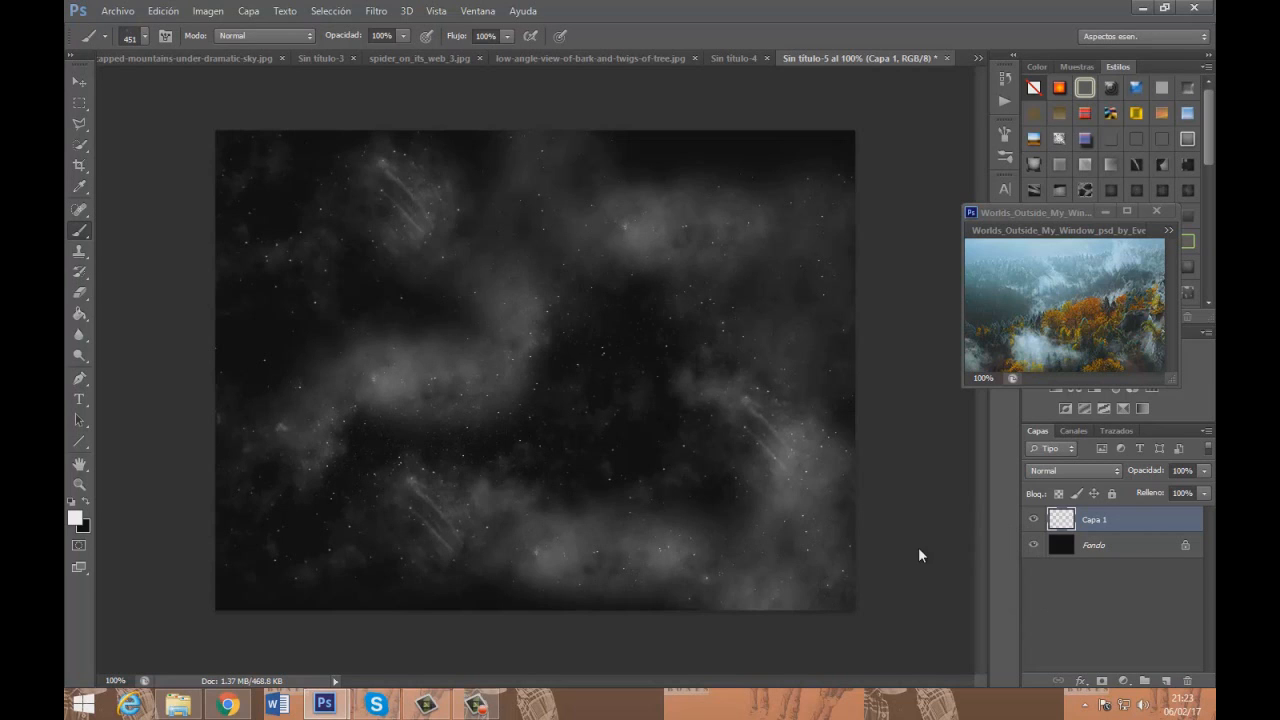
Set the opacity of the nebula layer Capa 1 to 44%
{"action": "key", "text": "v"}
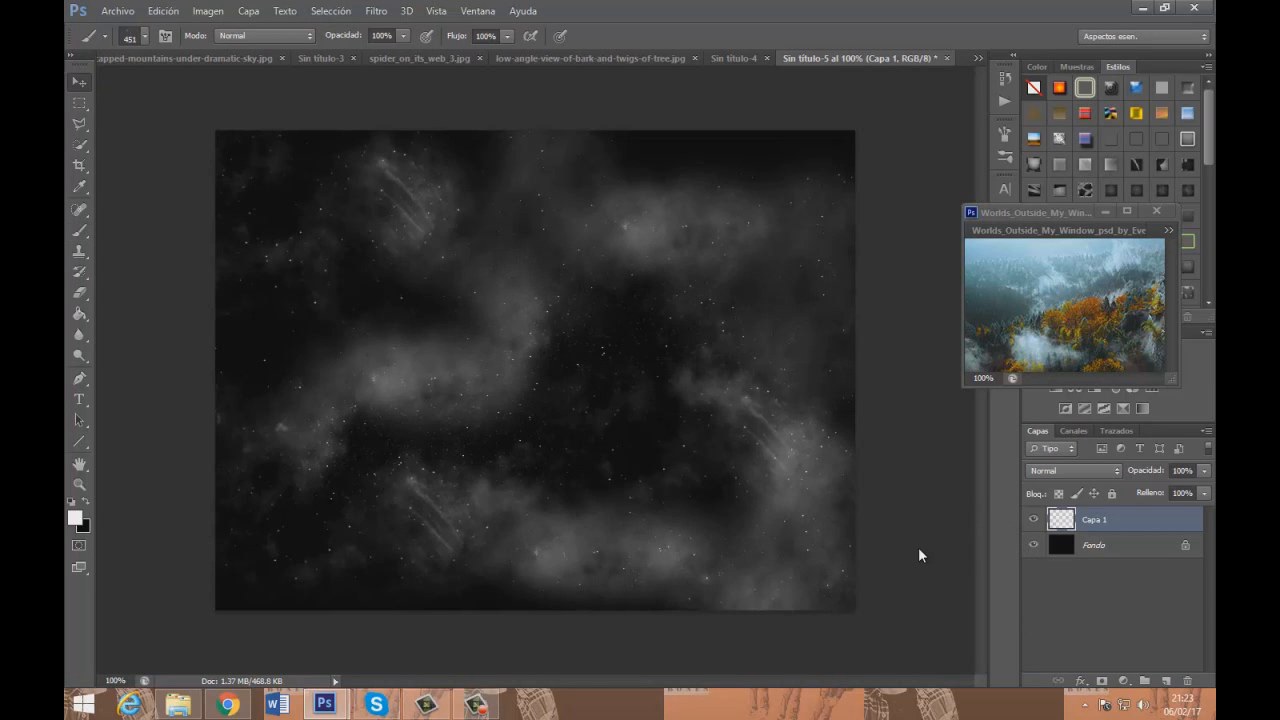
{"action": "key", "text": "5"}
{"action": "key", "text": "2"}
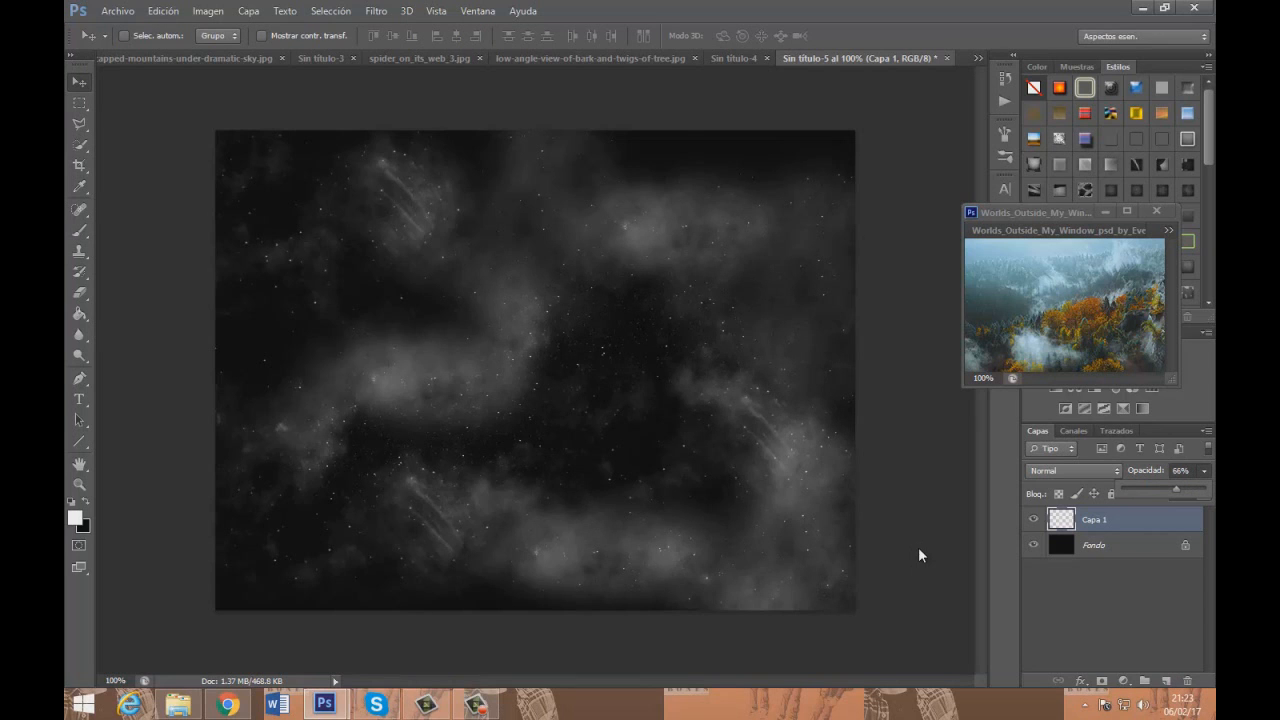
{"action": "key", "text": "4"}
{"action": "key", "text": "4"}
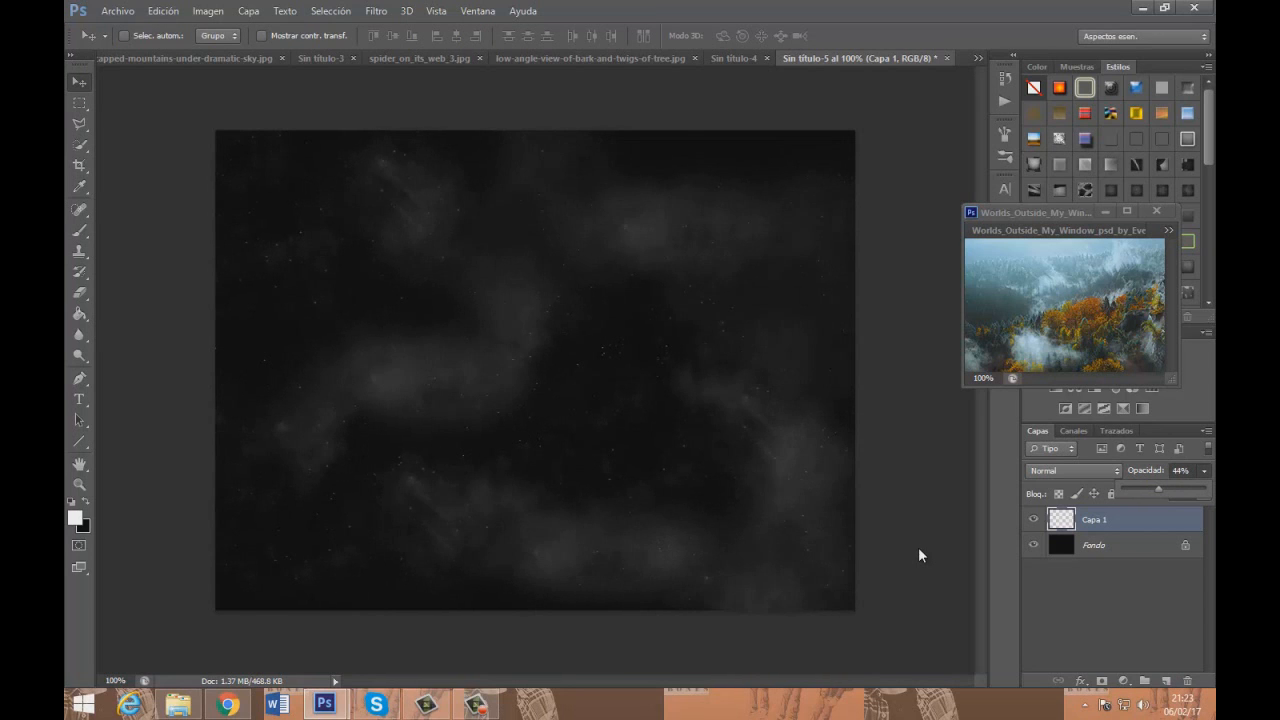
Create a new layer above the nebula and choose the 893 px powder explosion brush from the brush presets
{"action": "key", "text": "ctrl+alt+shift+n"}
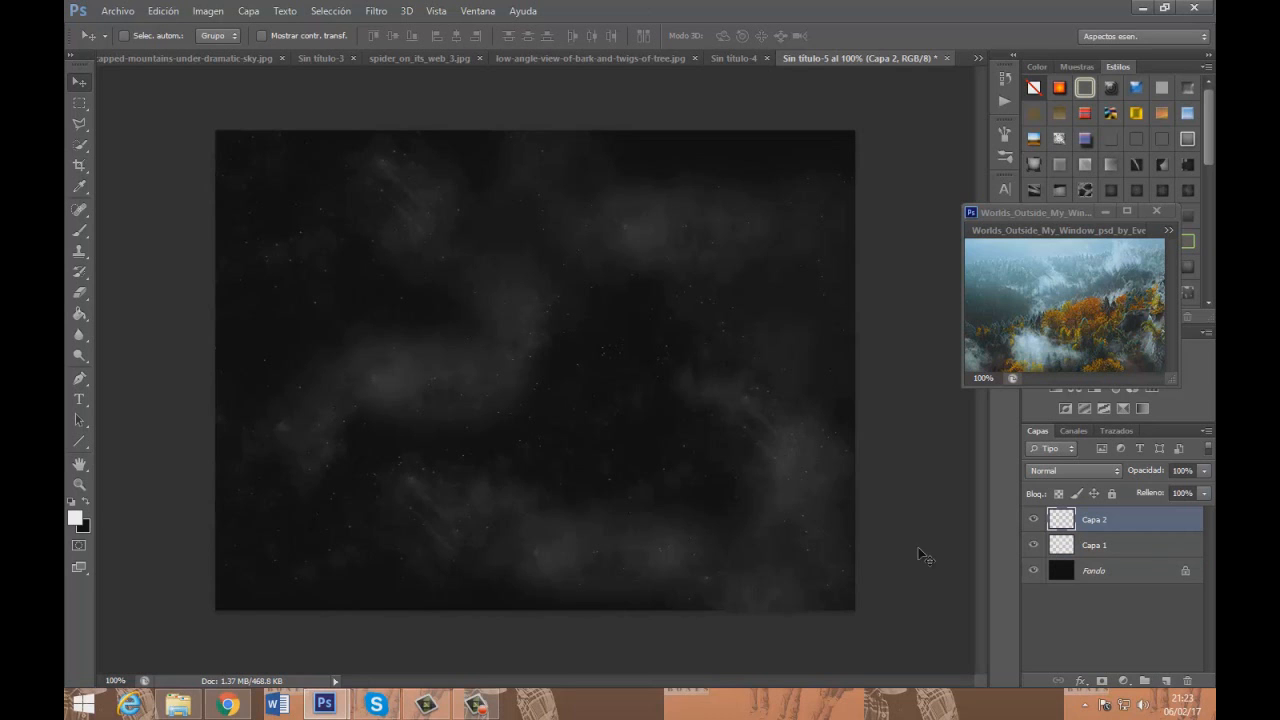
{"action": "key", "text": "b"}
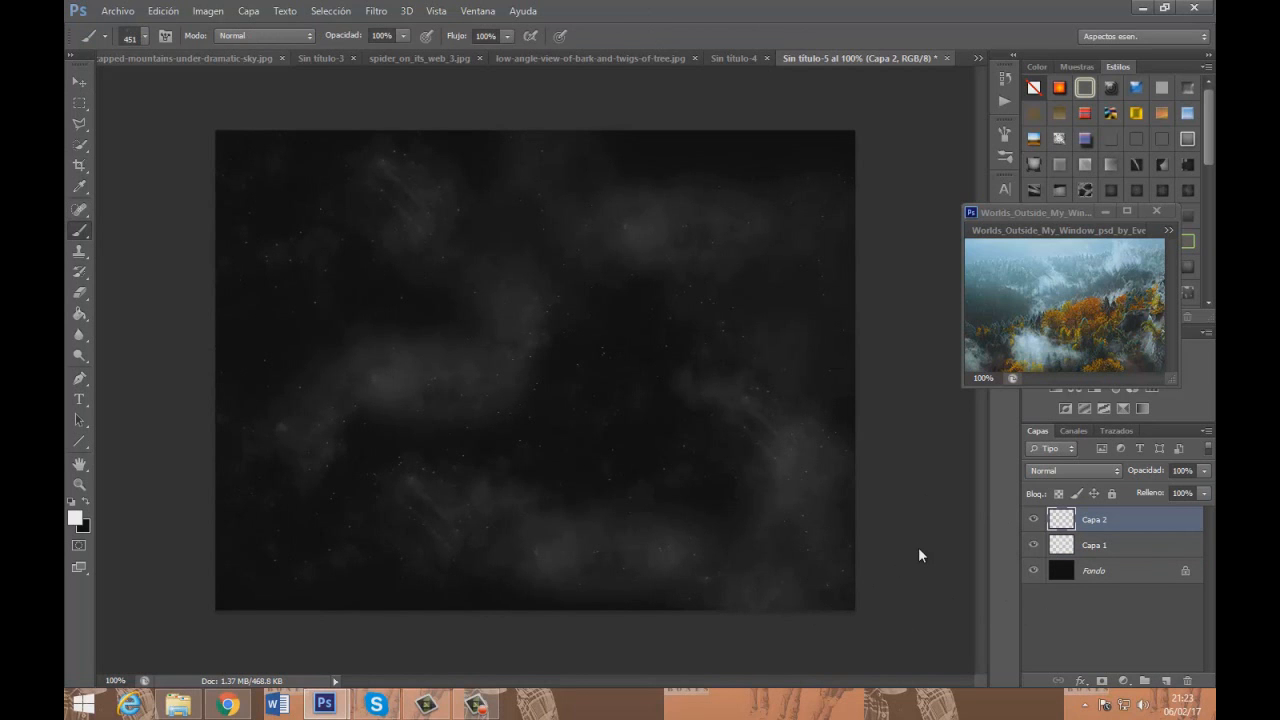
{"action": "left_click", "coordinate": [145, 36]}
{"action": "scroll", "coordinate": [165, 200], "scroll_direction": "down", "scroll_amount": 5}
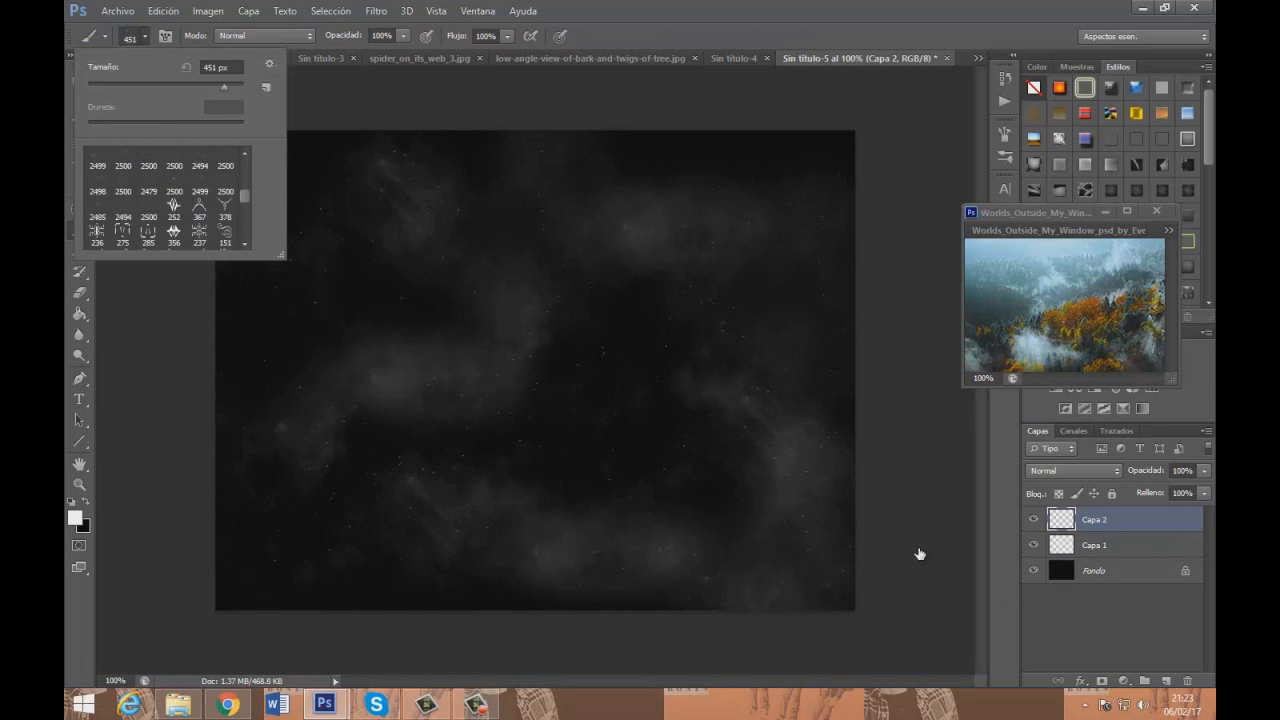
{"action": "scroll", "coordinate": [165, 200], "scroll_direction": "down", "scroll_amount": 8}
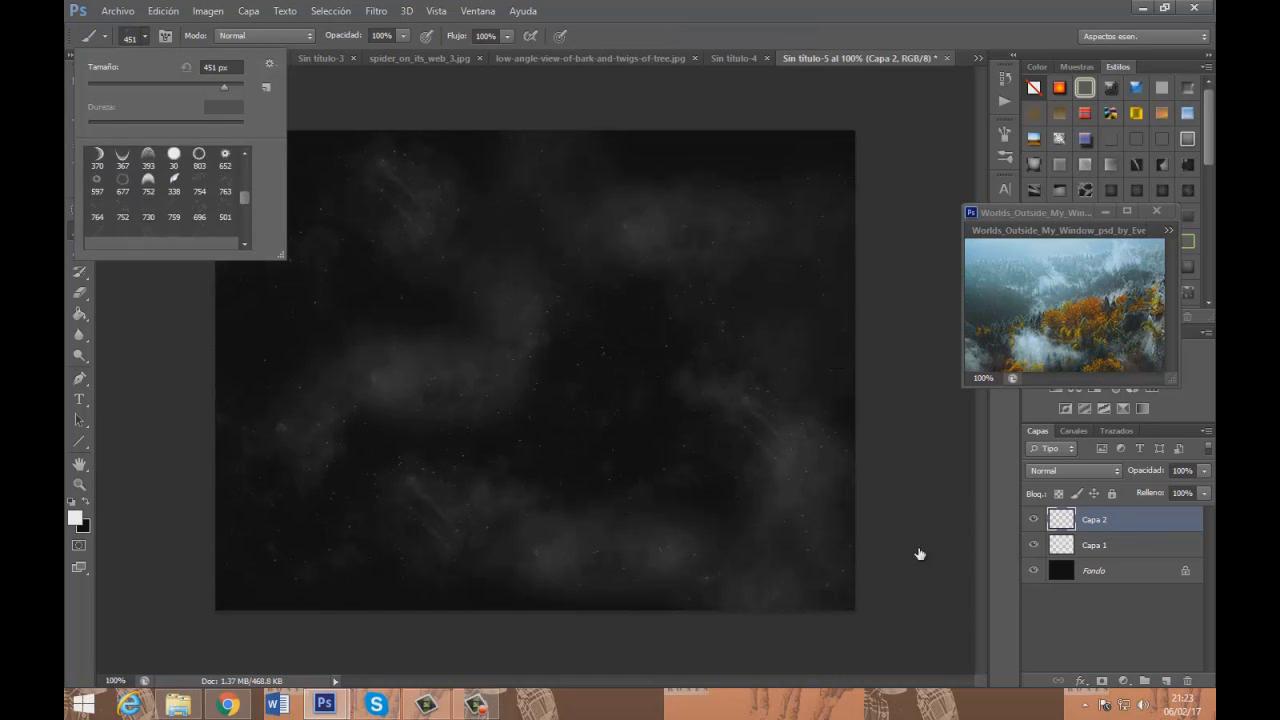
{"action": "scroll", "coordinate": [165, 200], "scroll_direction": "down", "scroll_amount": 3}
{"action": "scroll", "coordinate": [165, 200], "scroll_direction": "down", "scroll_amount": 8}
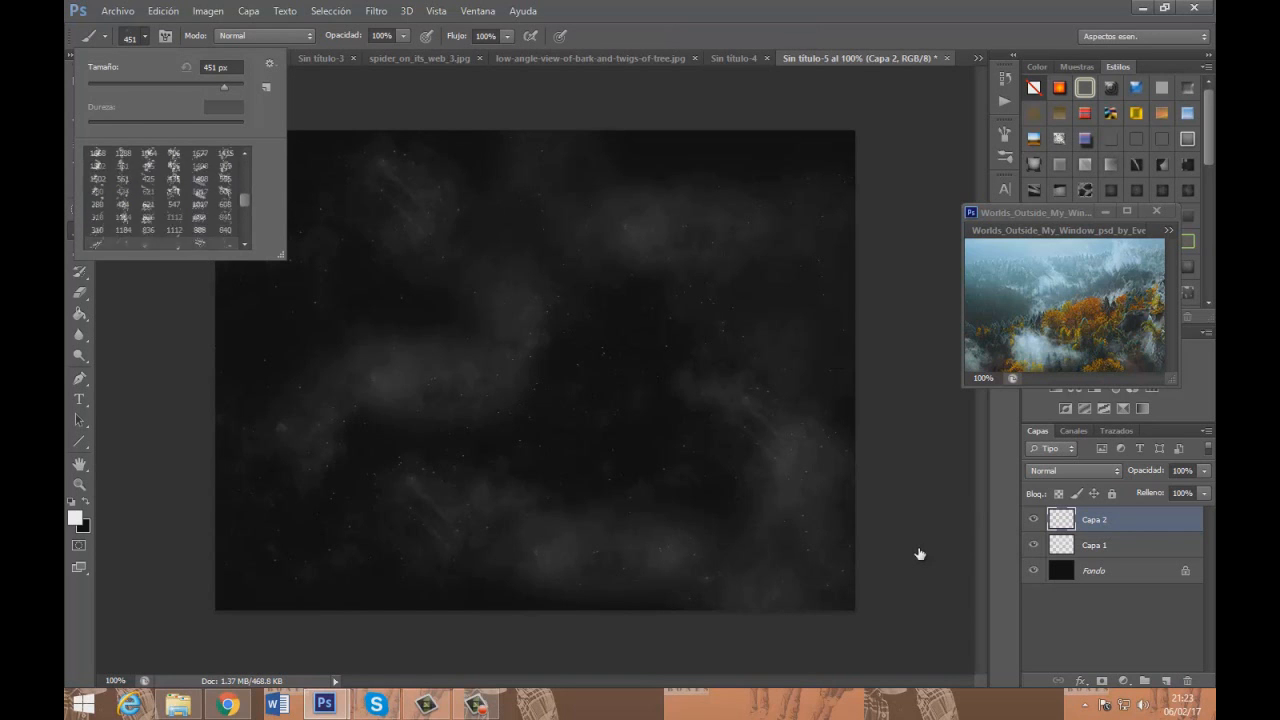
{"action": "scroll", "coordinate": [165, 200], "scroll_direction": "down", "scroll_amount": 8}
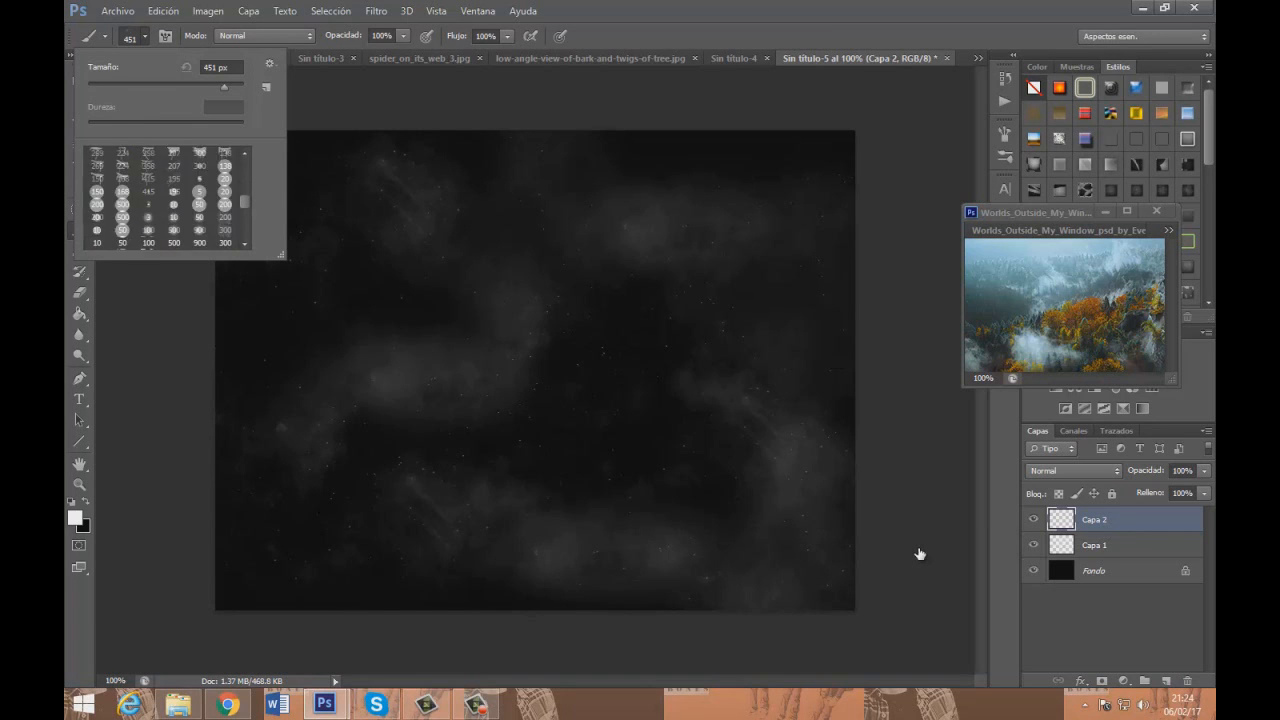
{"action": "scroll", "coordinate": [165, 200], "scroll_direction": "down", "scroll_amount": 8}
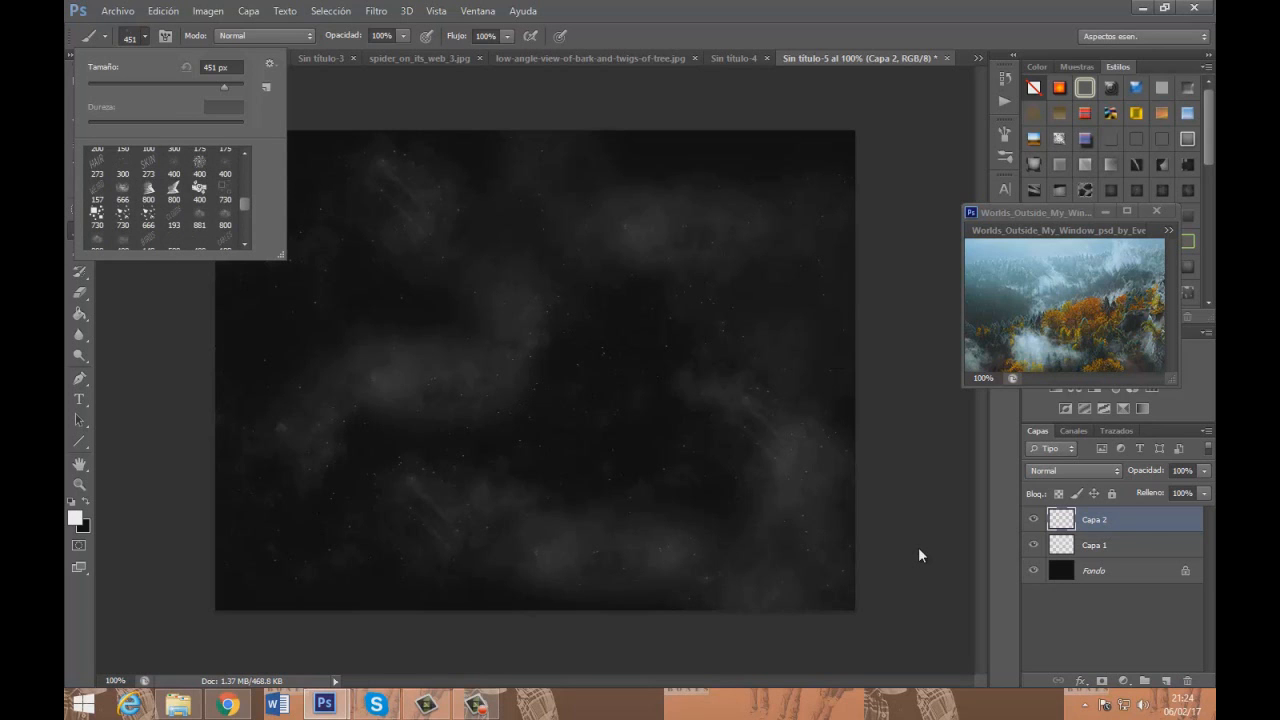
{"action": "scroll", "coordinate": [165, 200], "scroll_direction": "down", "scroll_amount": 6}
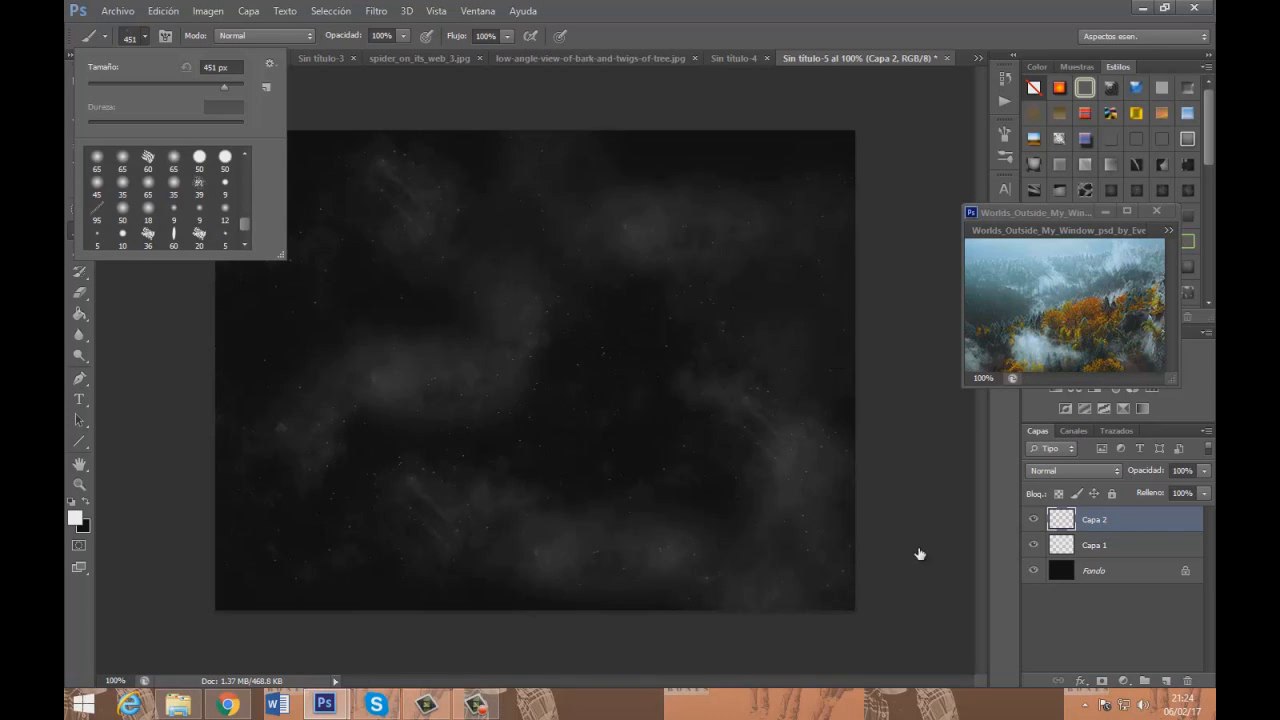
{"action": "scroll", "coordinate": [165, 200], "scroll_direction": "down", "scroll_amount": 8}
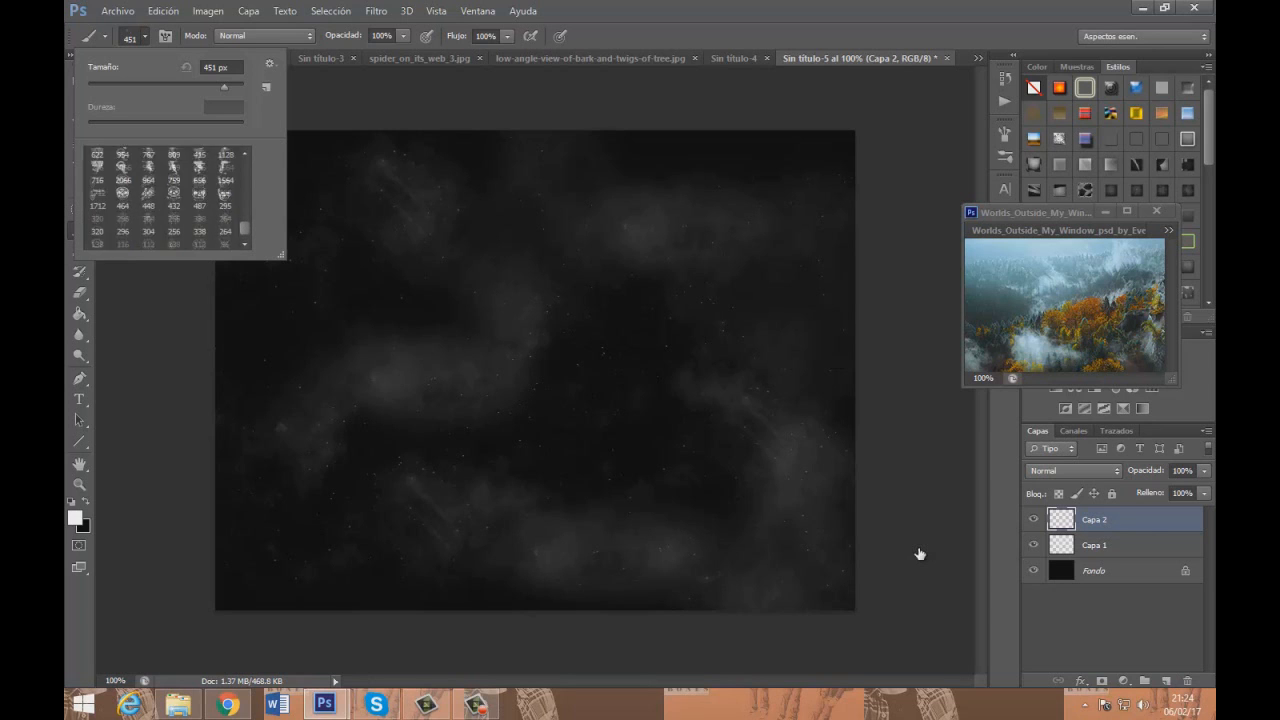
{"action": "scroll", "coordinate": [165, 200], "scroll_direction": "up", "scroll_amount": 2}
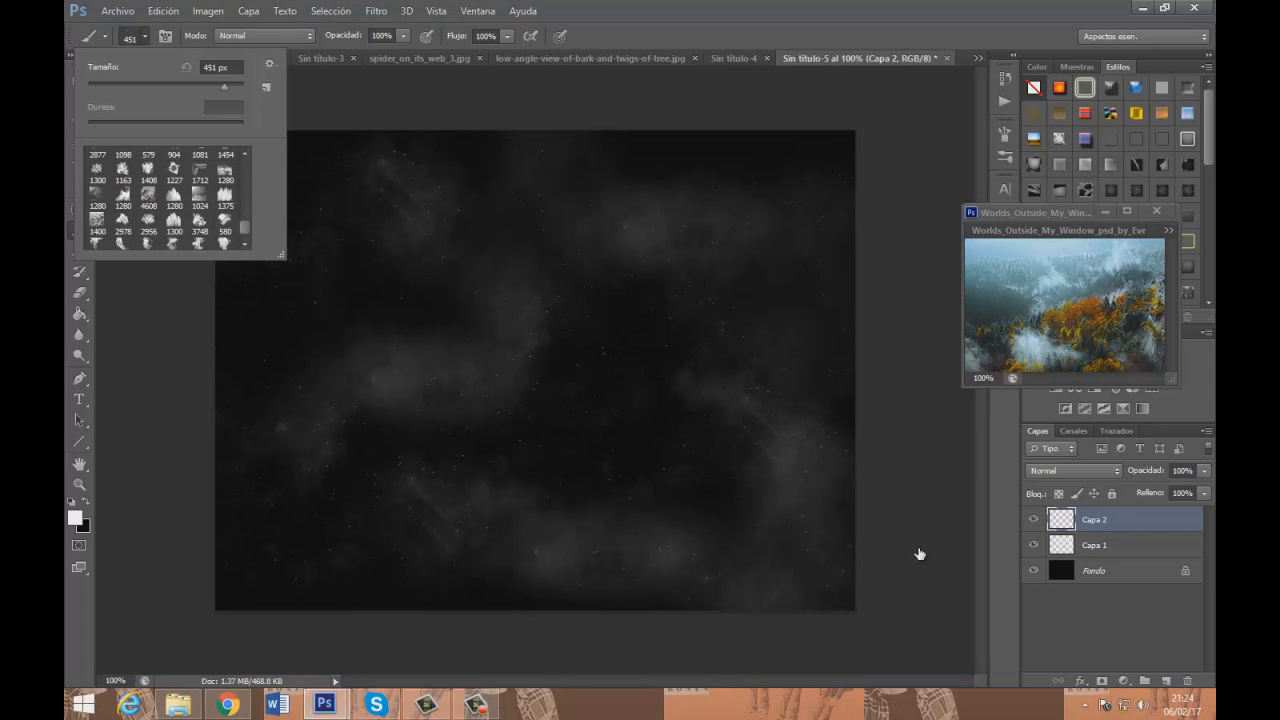
{"action": "scroll", "coordinate": [200, 238], "scroll_direction": "up", "scroll_amount": 1}
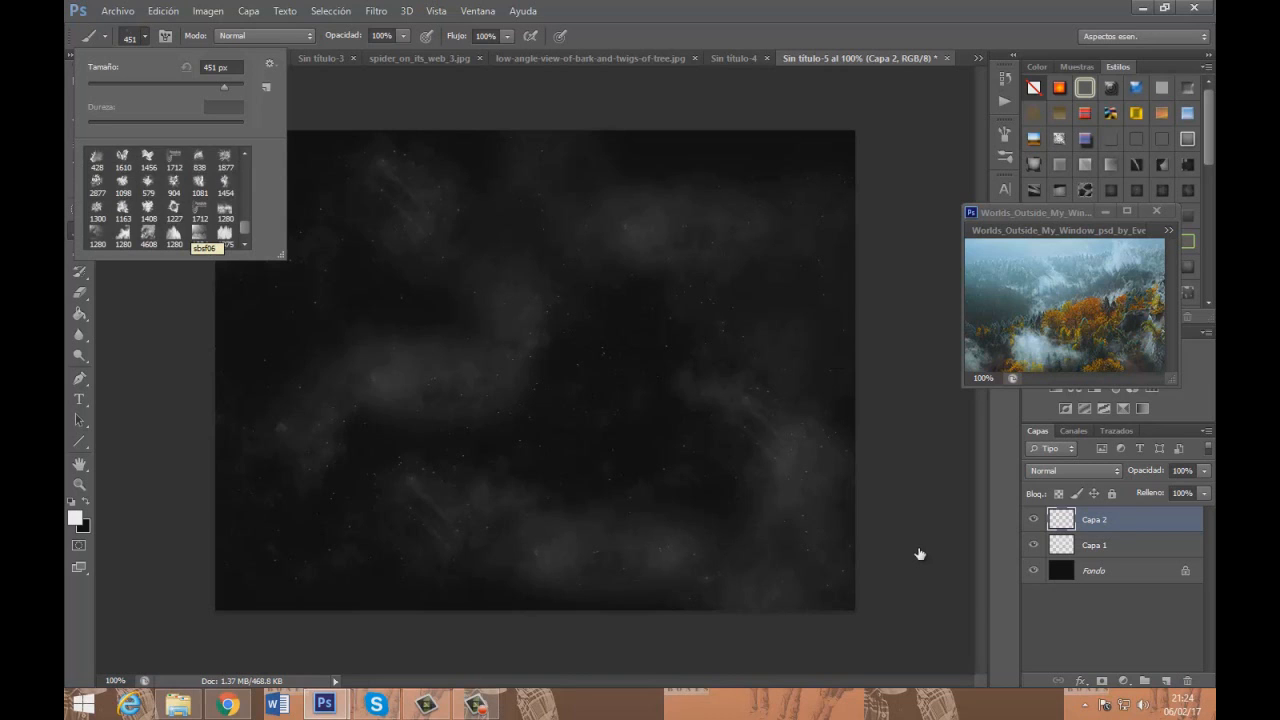
{"action": "scroll", "coordinate": [200, 238], "scroll_direction": "up", "scroll_amount": 2}
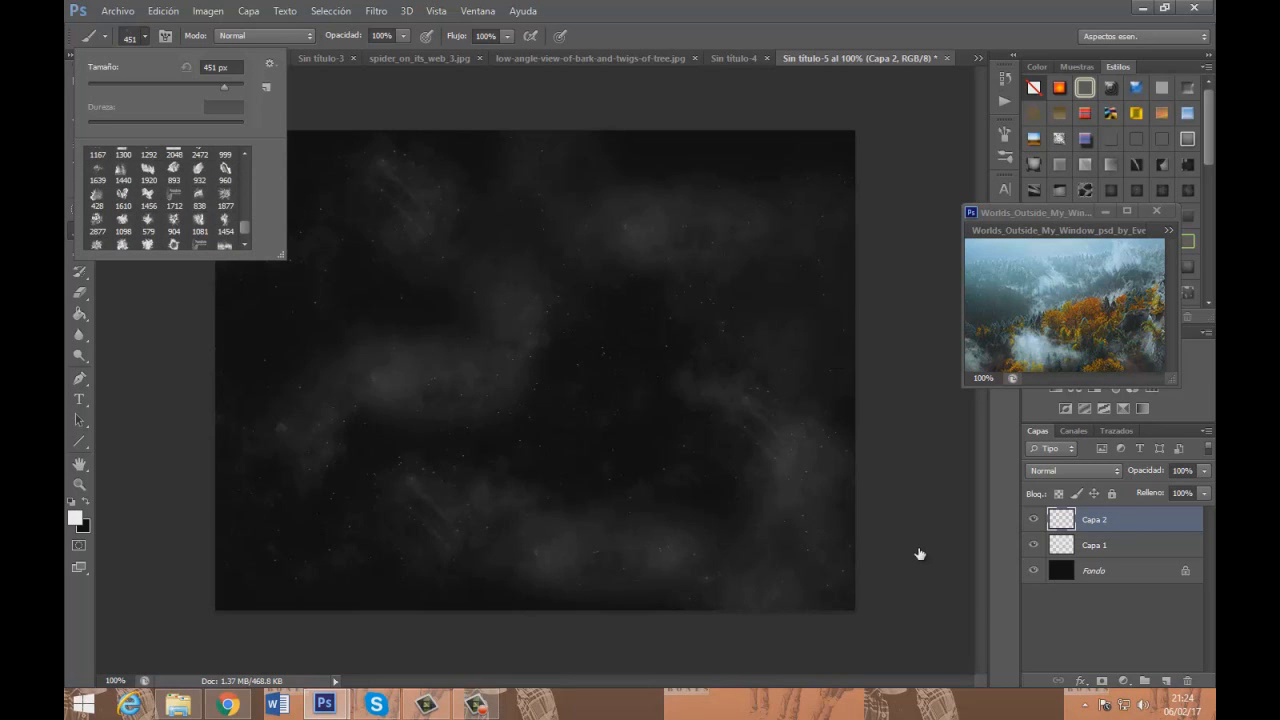
{"action": "left_click", "coordinate": [174, 170]}
{"action": "key", "text": "Return"}
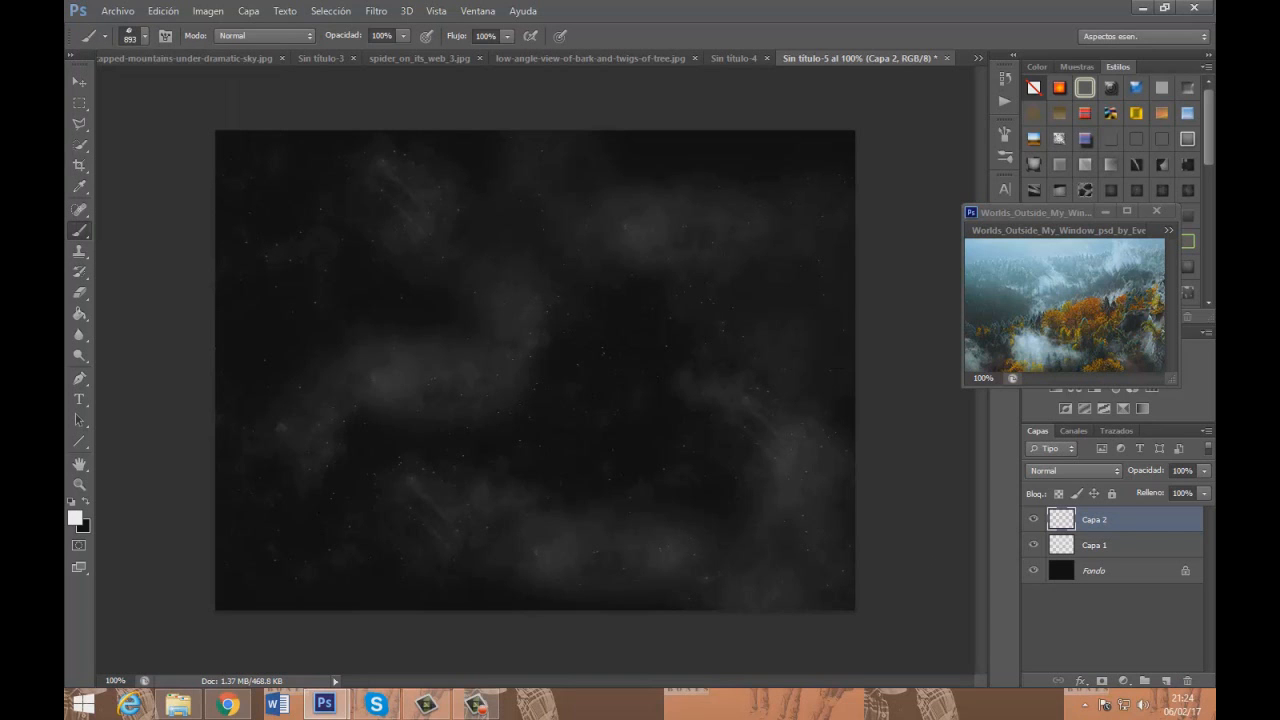
Stamp the powder explosion twice in white across the canvas centre and set its layer's opacity to 37%
{"action": "left_click", "coordinate": [536, 422]}
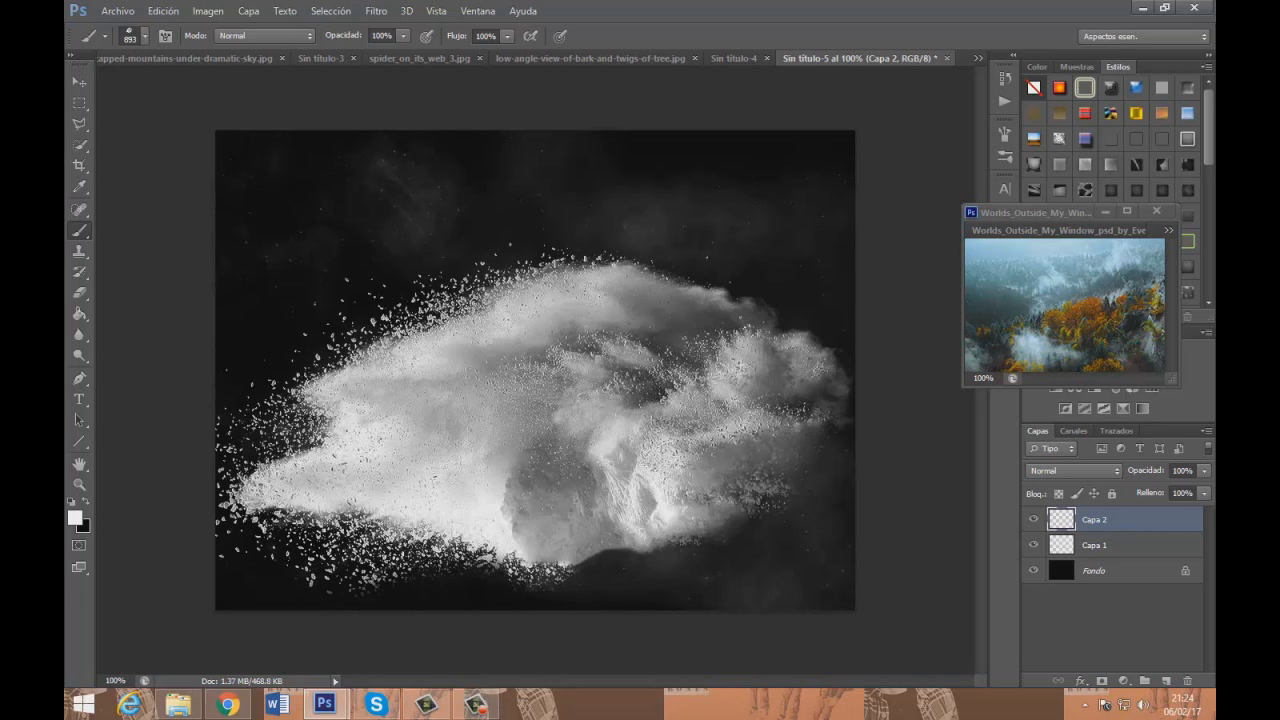
{"action": "left_click", "coordinate": [536, 422]}
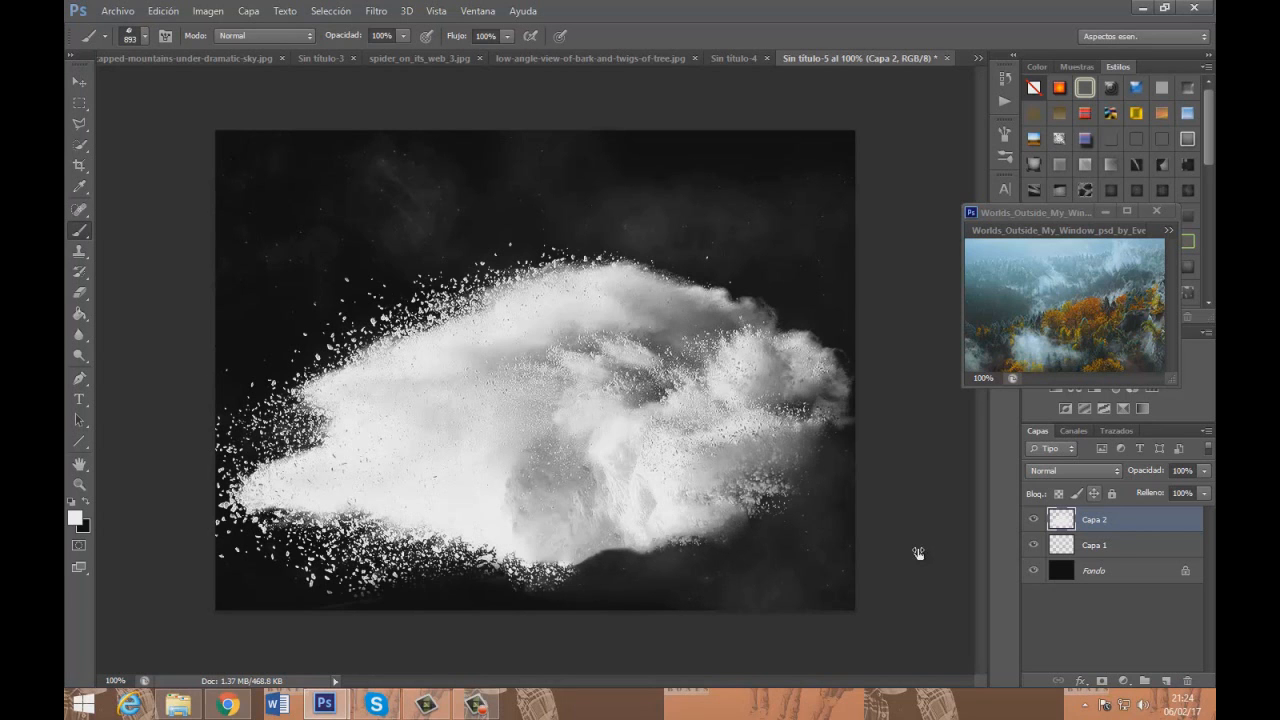
{"action": "left_click", "coordinate": [1204, 471]}
{"action": "left_click_drag", "start_coordinate": [1206, 490], "coordinate": [1152, 490]}
Duplicate the powder explosion layer and set the copy's blend mode to Color
{"action": "right_click", "coordinate": [1133, 519]}
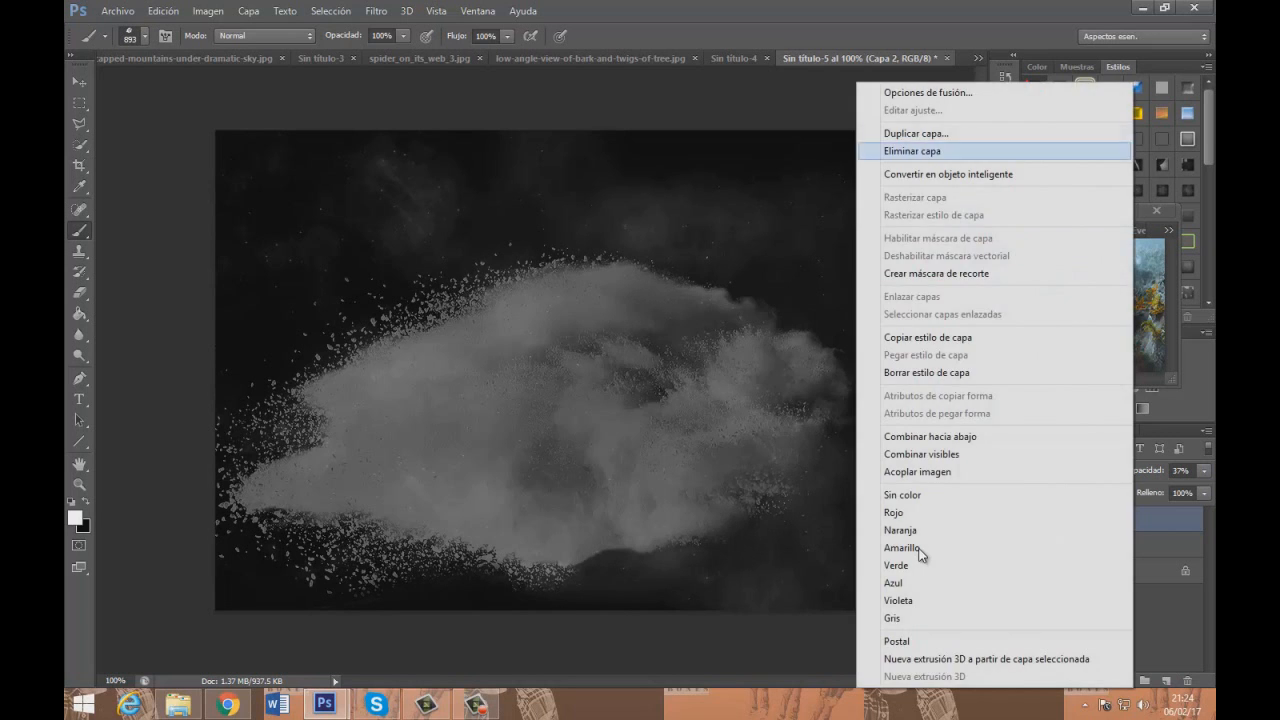
{"action": "left_click", "coordinate": [916, 133]}
{"action": "left_click", "coordinate": [781, 213]}
{"action": "left_click", "coordinate": [1074, 471]}
{"action": "left_click", "coordinate": [1074, 456]}
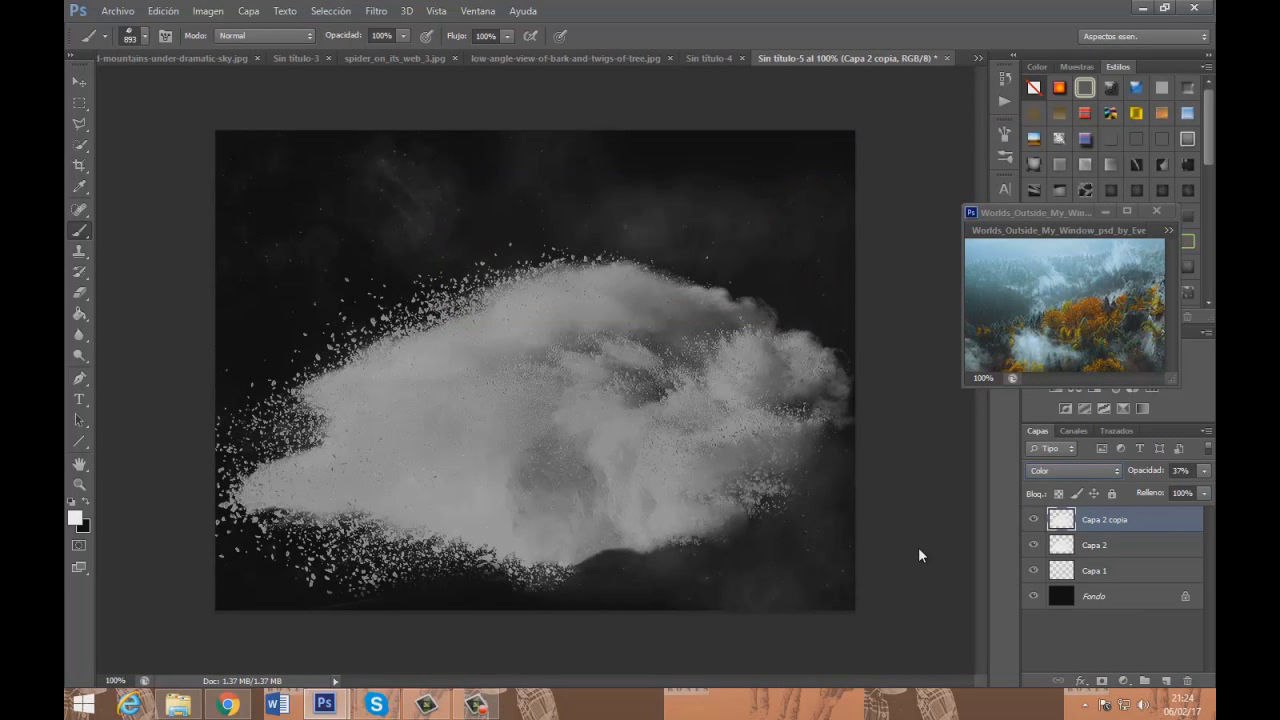
Try other blend modes on the powder explosion copy and set it to Linear Light (Luz lineal)
{"action": "key", "text": "Up"}
{"action": "key", "text": "Up"}
{"action": "key", "text": "Up"}
{"action": "key", "text": "Up"}
{"action": "key", "text": "Up"}
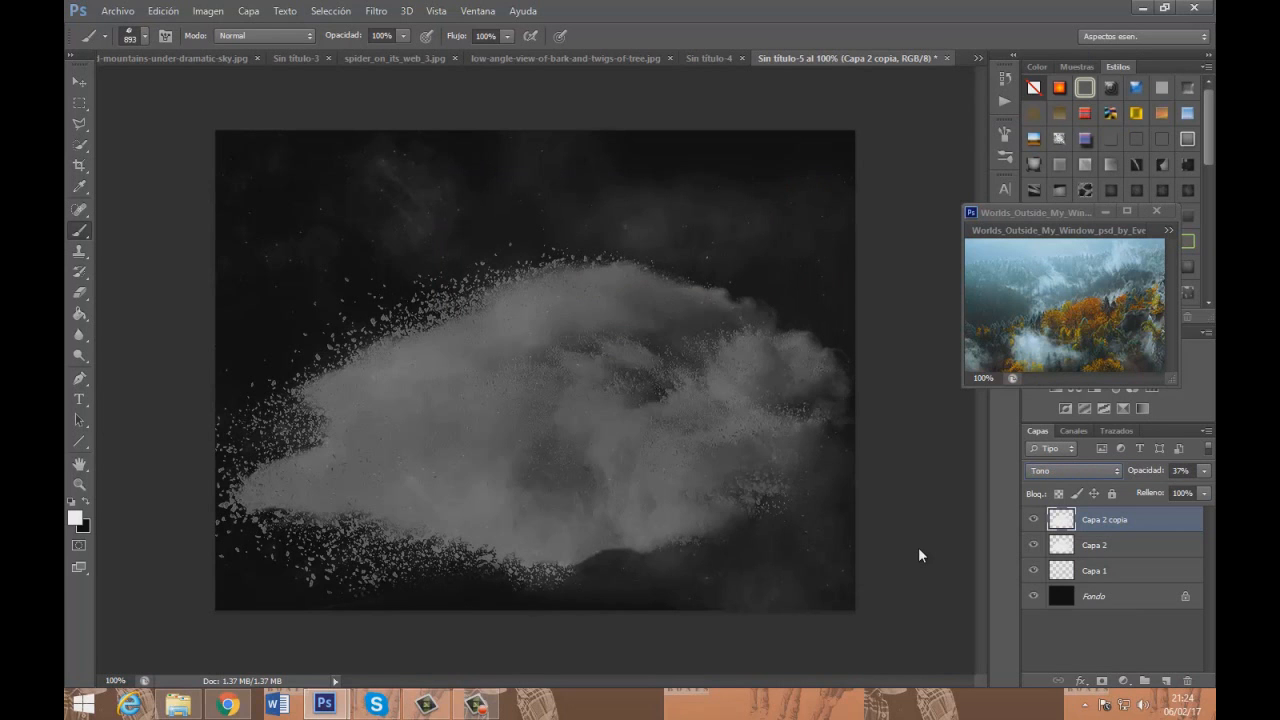
{"action": "key", "text": "Up"}
{"action": "key", "text": "Up"}
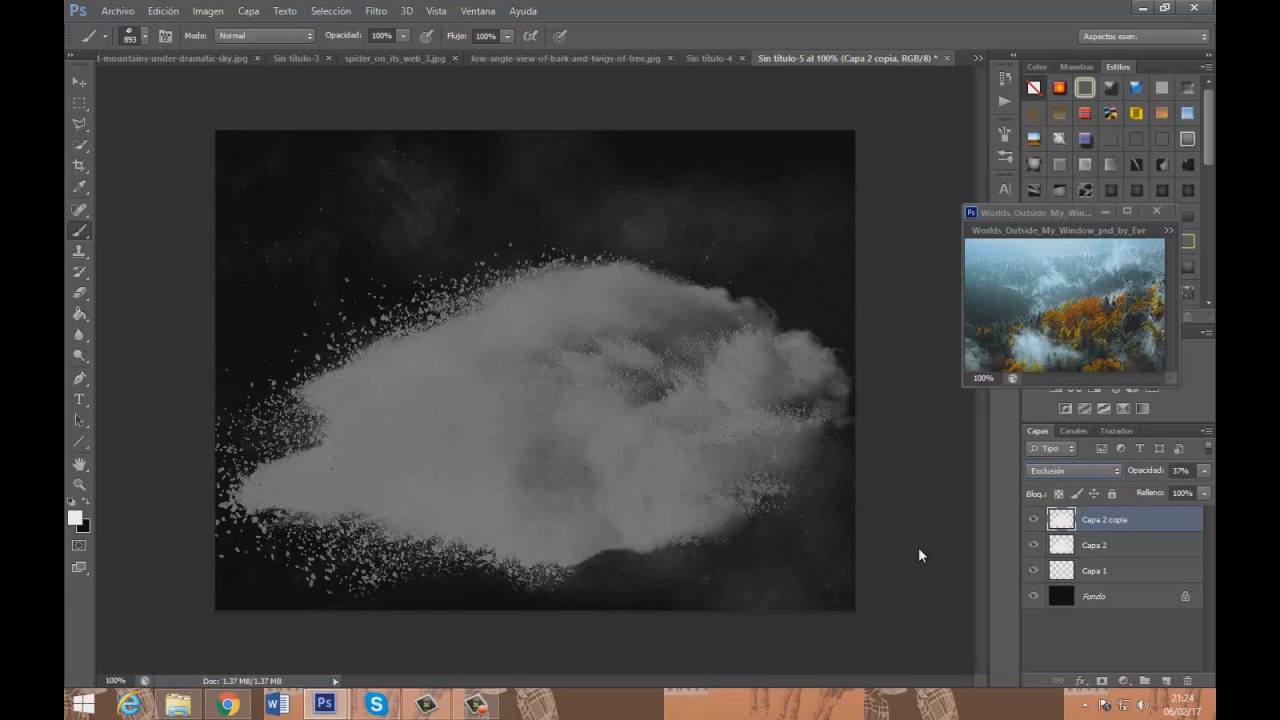
{"action": "key", "text": "Up"}
{"action": "key", "text": "Up"}
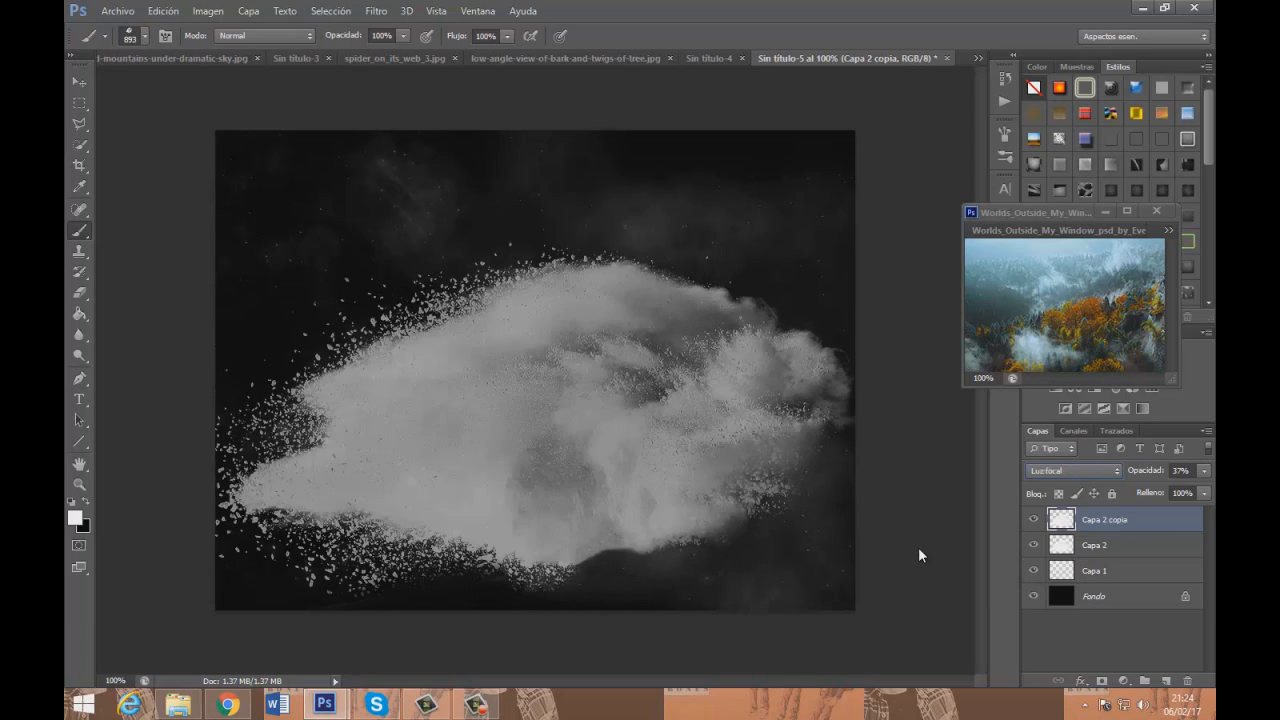
{"action": "key", "text": "Up"}
Move the powder explosion copy down over the lower half of the canvas and flip it vertically
{"action": "key", "text": "v"}
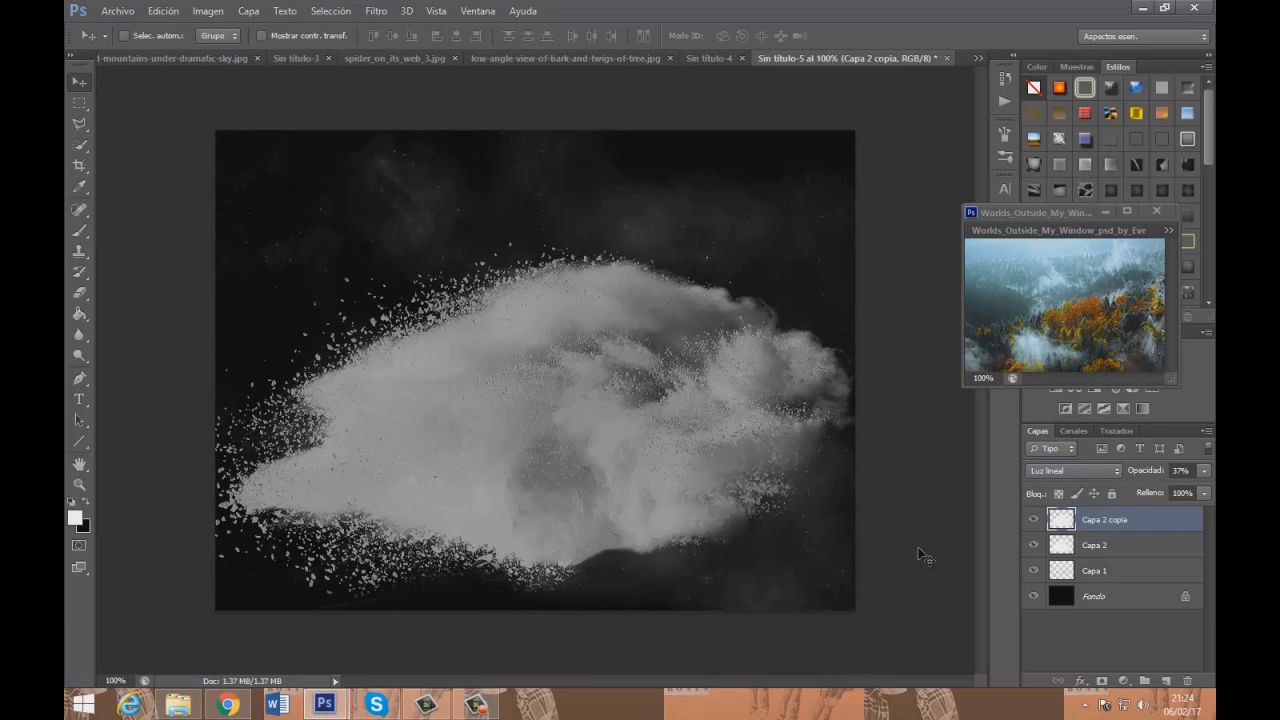
{"action": "left_click_drag", "start_coordinate": [630, 341], "coordinate": [632, 466]}
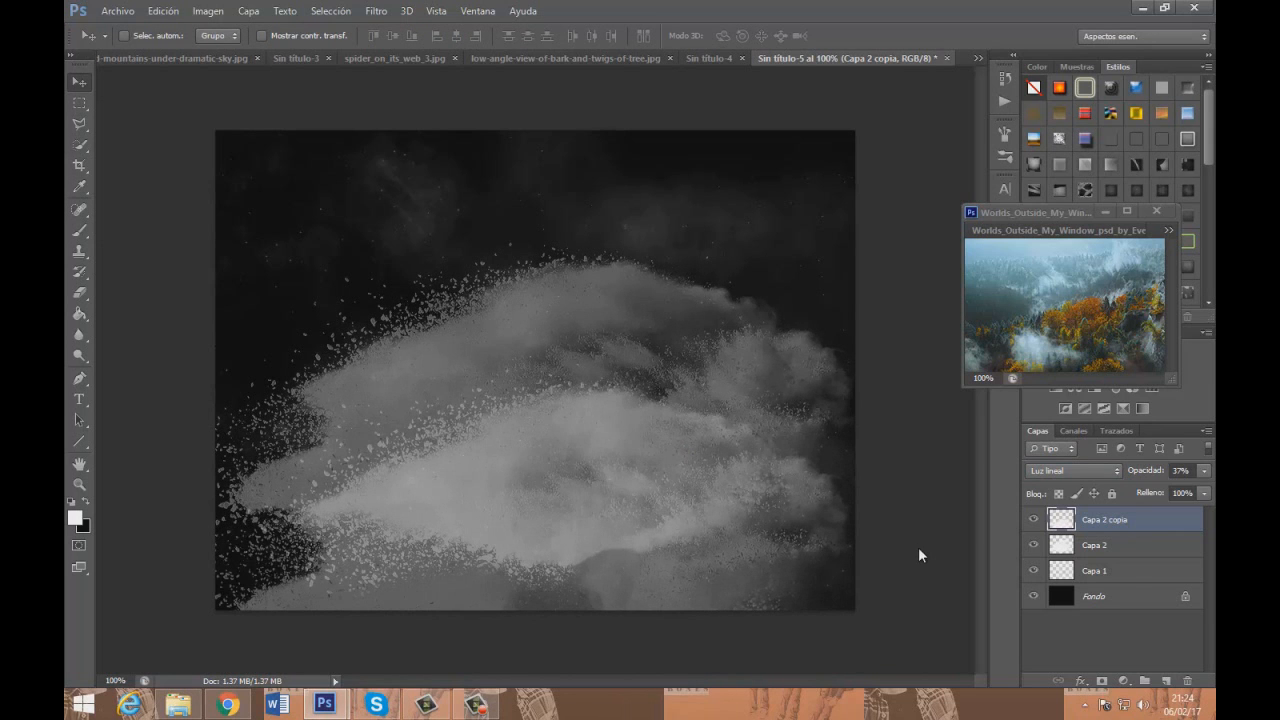
{"action": "left_click", "coordinate": [163, 11]}
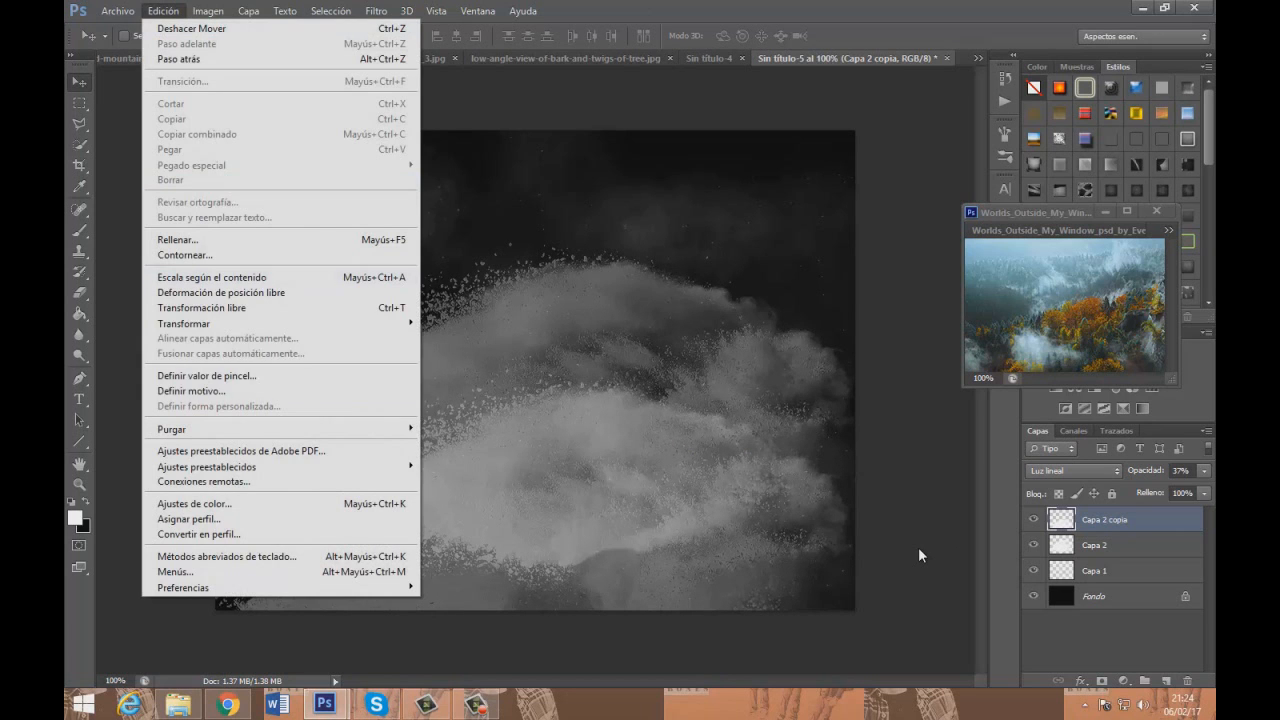
{"action": "mouse_move", "coordinate": [184, 324]}
{"action": "left_click", "coordinate": [463, 511]}
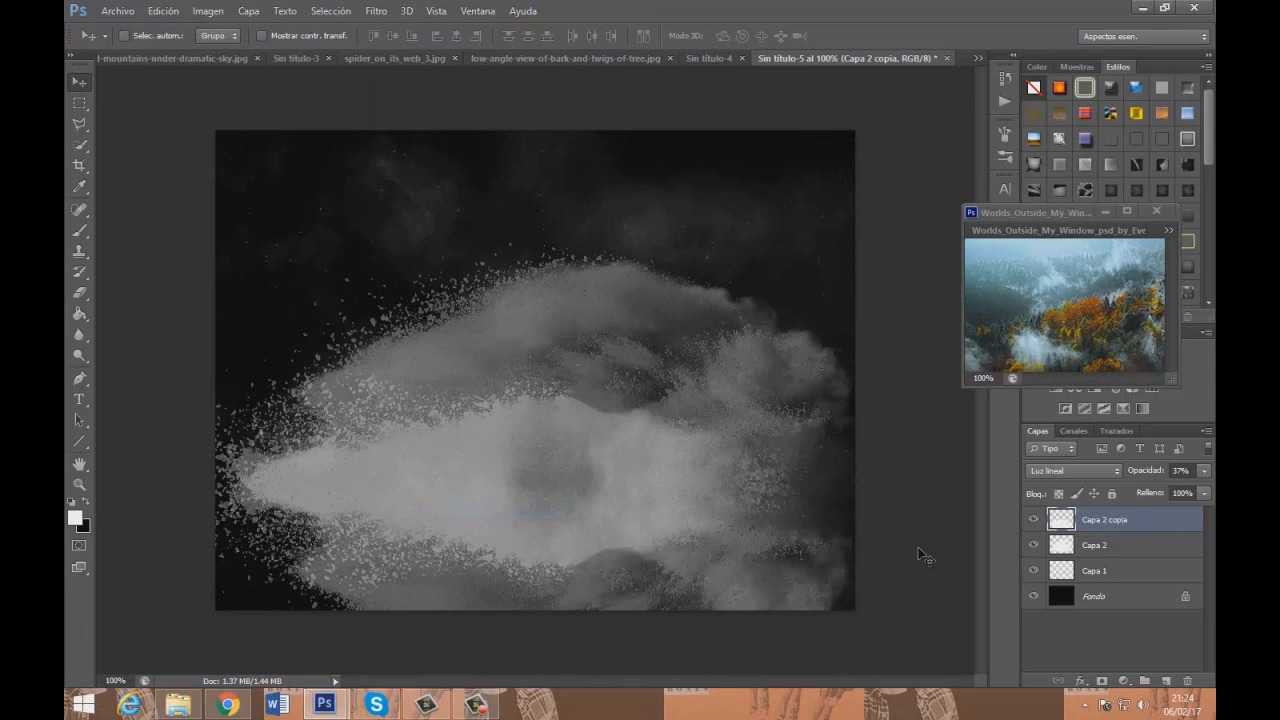
{"action": "mouse_move", "coordinate": [708, 511]}
{"action": "left_mouse_down"}
{"action": "mouse_move", "coordinate": [742, 548]}
{"action": "mouse_move", "coordinate": [688, 549]}
{"action": "left_mouse_up"}
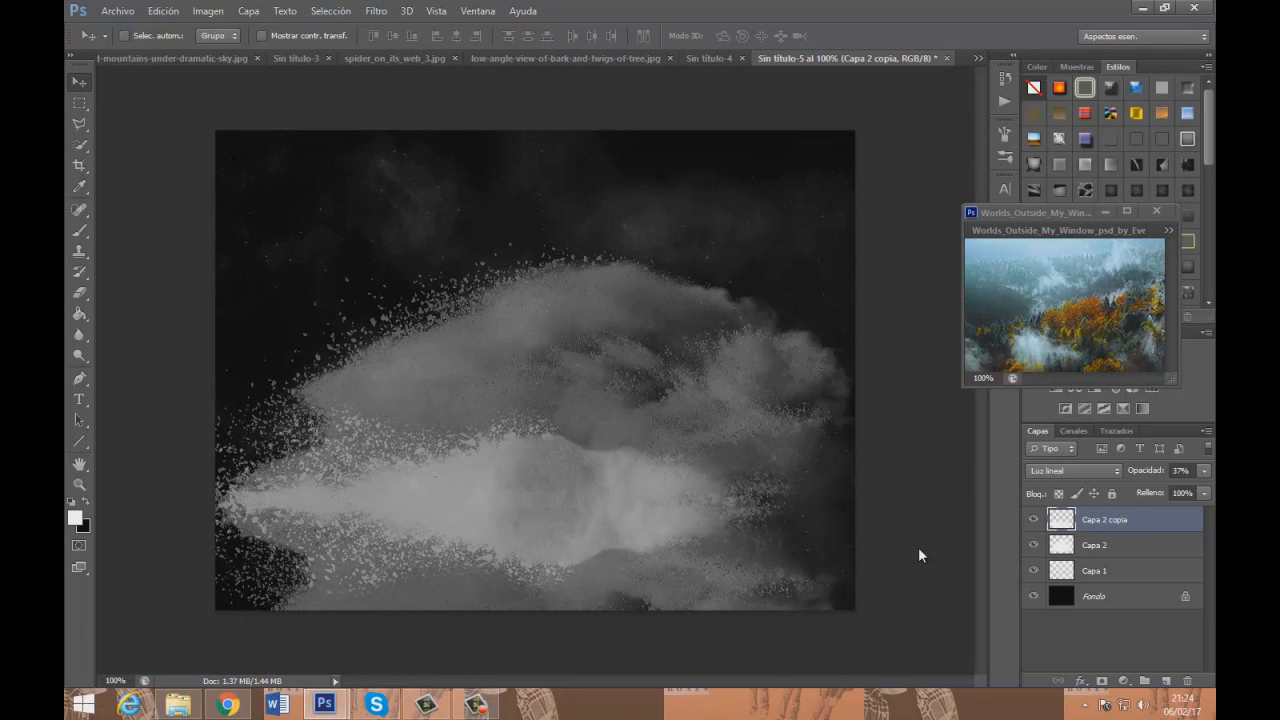
Flip the powder explosion copy horizontally and shift it right until its tip reaches the canvas edge
{"action": "left_click", "coordinate": [163, 10]}
{"action": "mouse_move", "coordinate": [184, 323]}
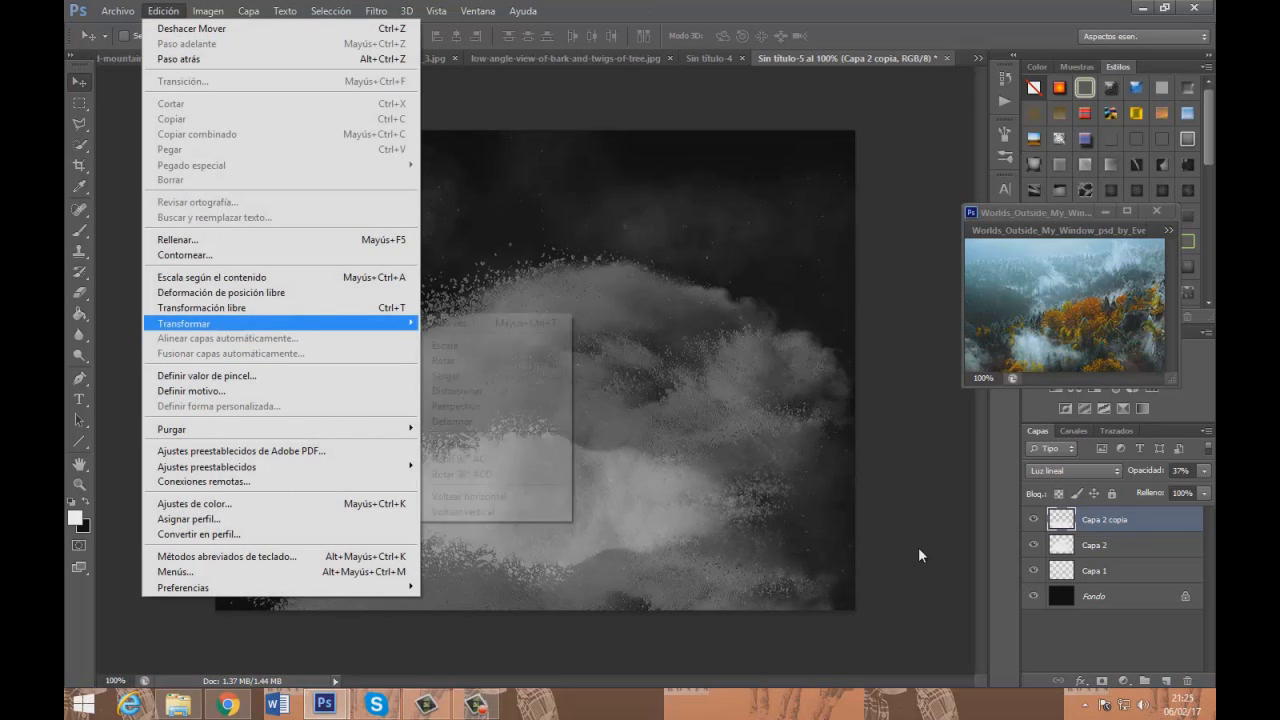
{"action": "left_click", "coordinate": [465, 496]}
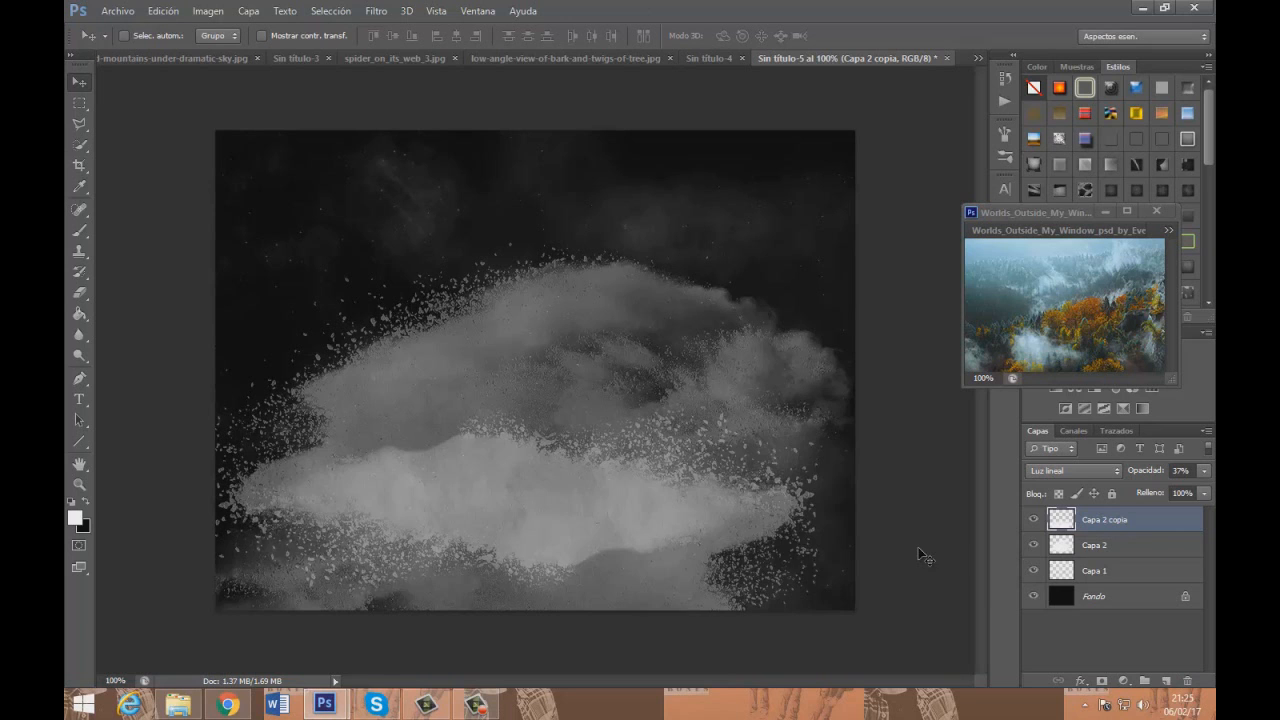
{"action": "left_click_drag", "start_coordinate": [860, 554], "coordinate": [919, 549]}
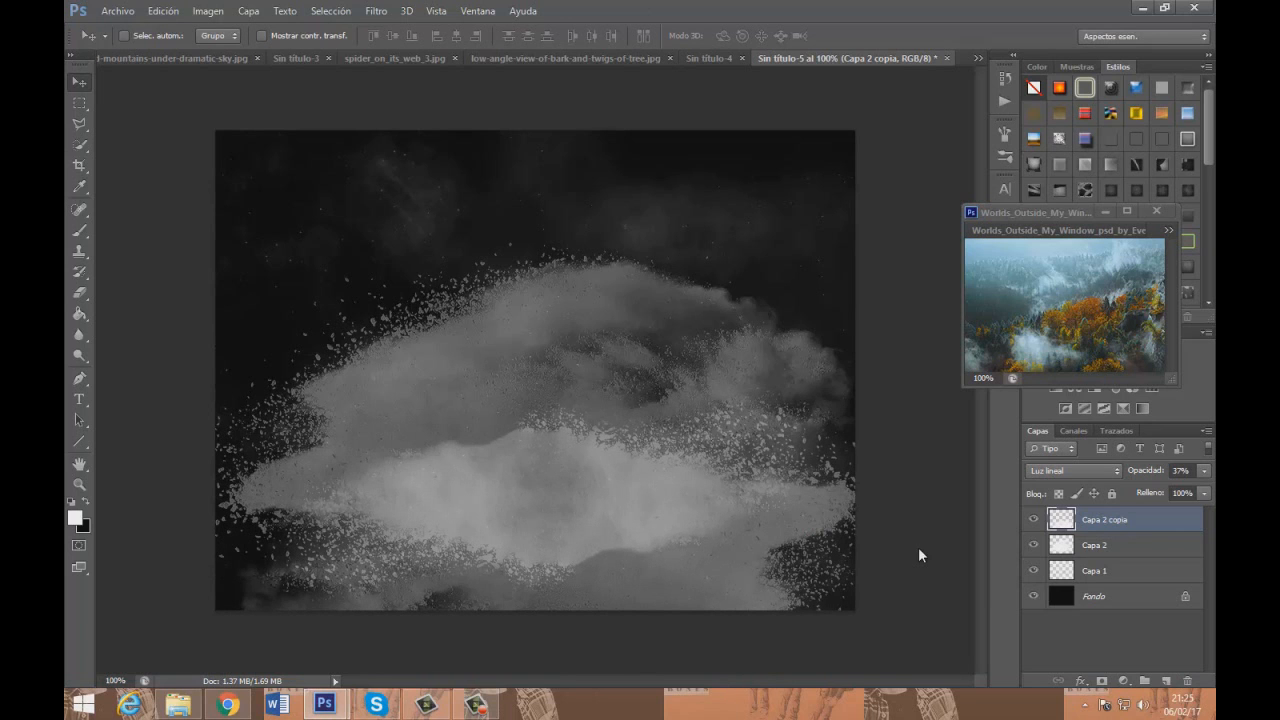
Set the powder explosion copy's blend mode to Subtract (Restar) and its opacity to 87%
{"action": "left_click", "coordinate": [1075, 471]}
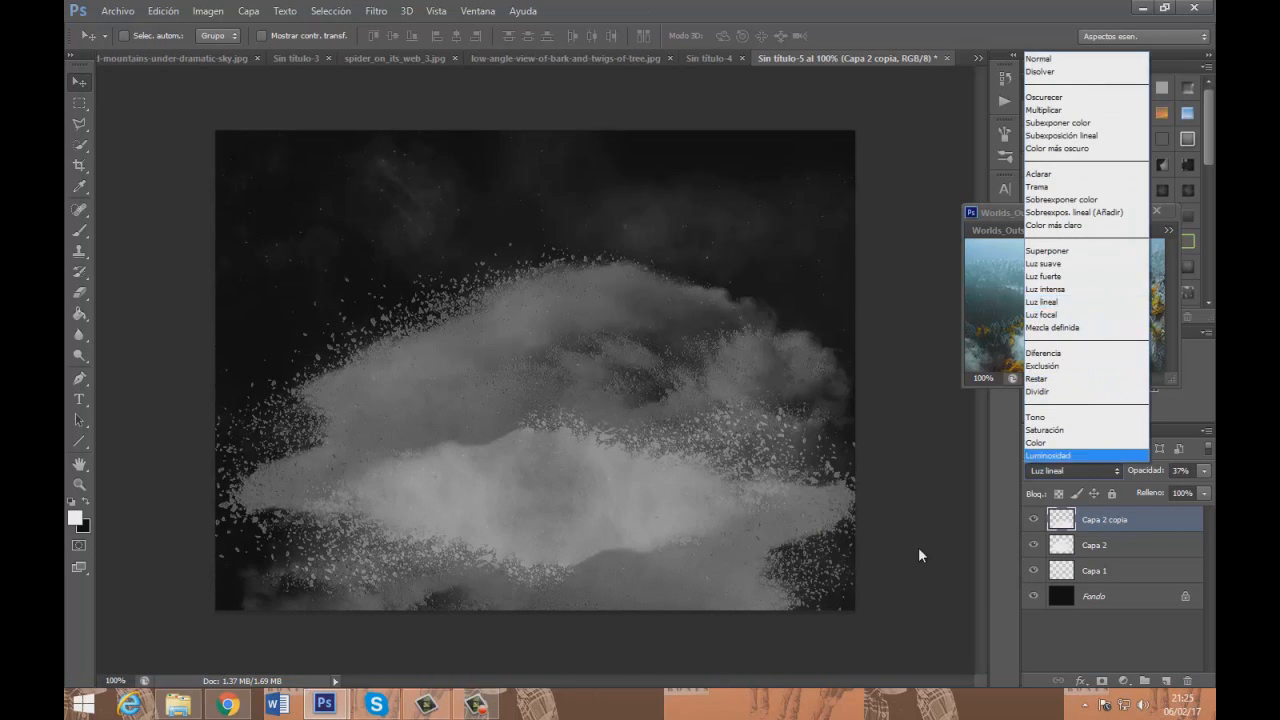
{"action": "left_click", "coordinate": [1102, 454]}
{"action": "key", "text": "Up"}
{"action": "key", "text": "Up"}
{"action": "key", "text": "Up"}
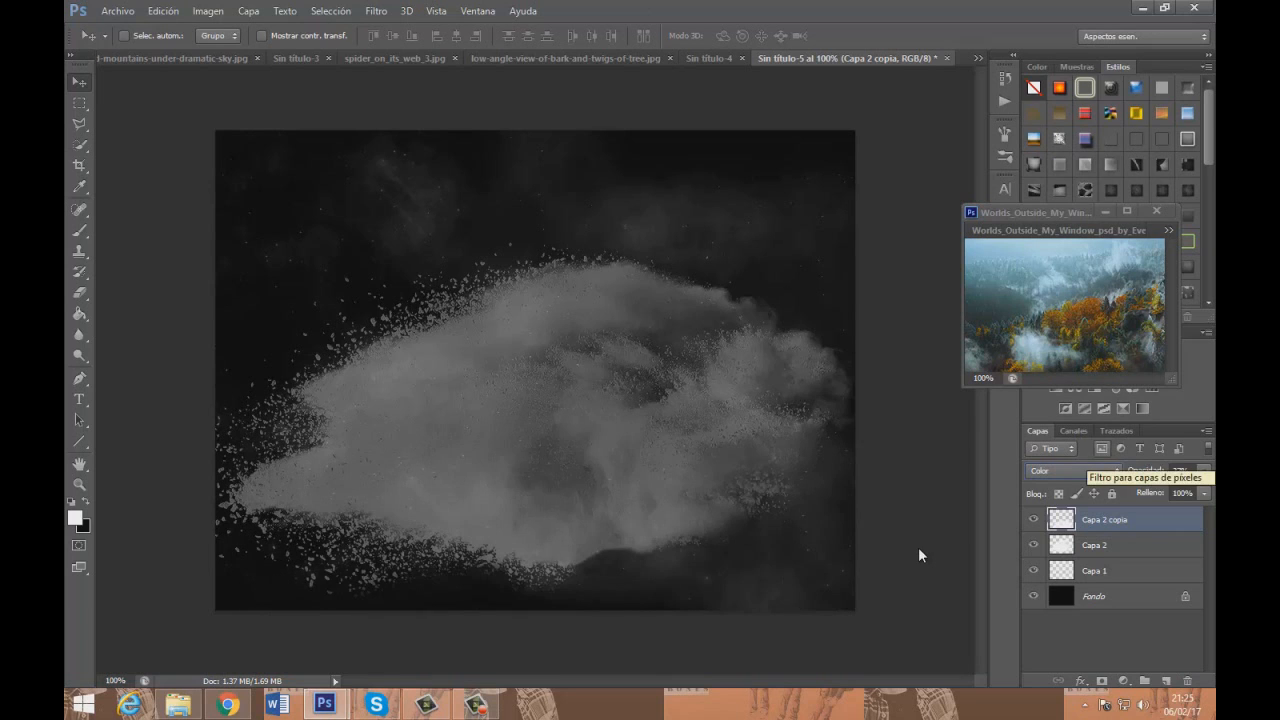
{"action": "key", "text": "Up"}
{"action": "key", "text": "Up"}
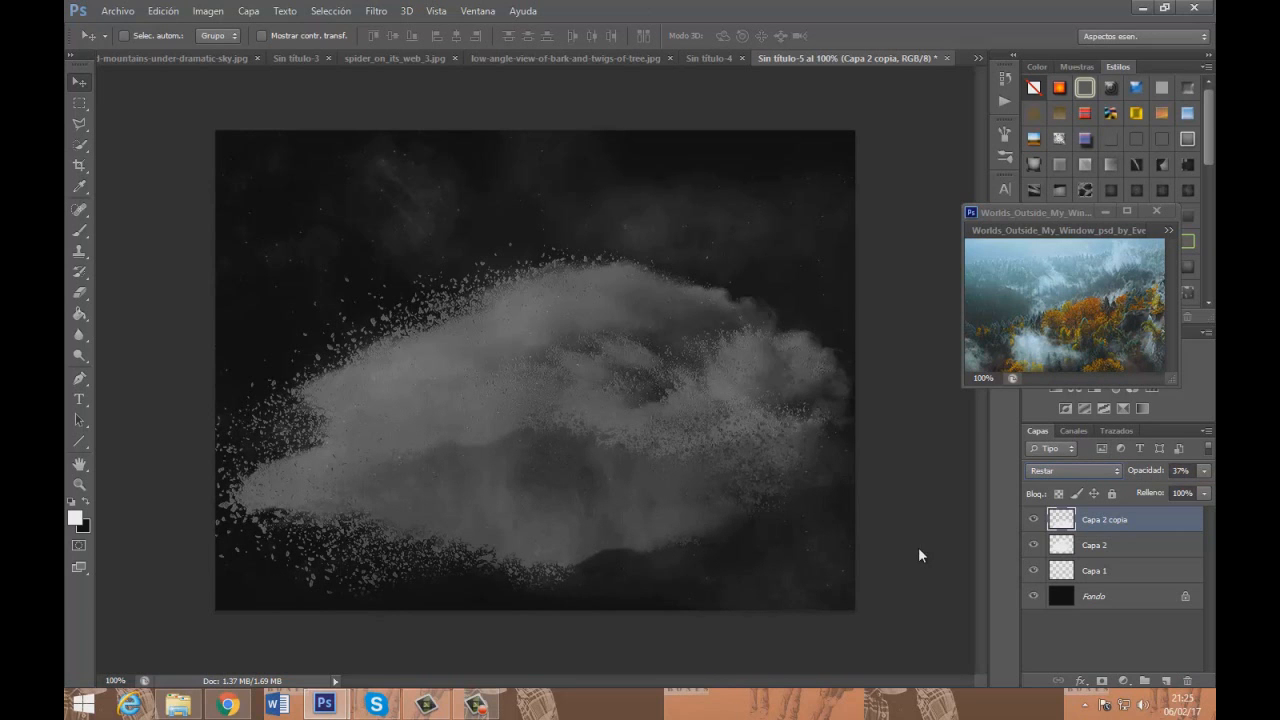
{"action": "left_click", "coordinate": [1204, 471]}
{"action": "mouse_move", "coordinate": [1156, 490]}
{"action": "left_mouse_down"}
{"action": "mouse_move", "coordinate": [1208, 490]}
{"action": "mouse_move", "coordinate": [1197, 489]}
{"action": "left_mouse_up"}
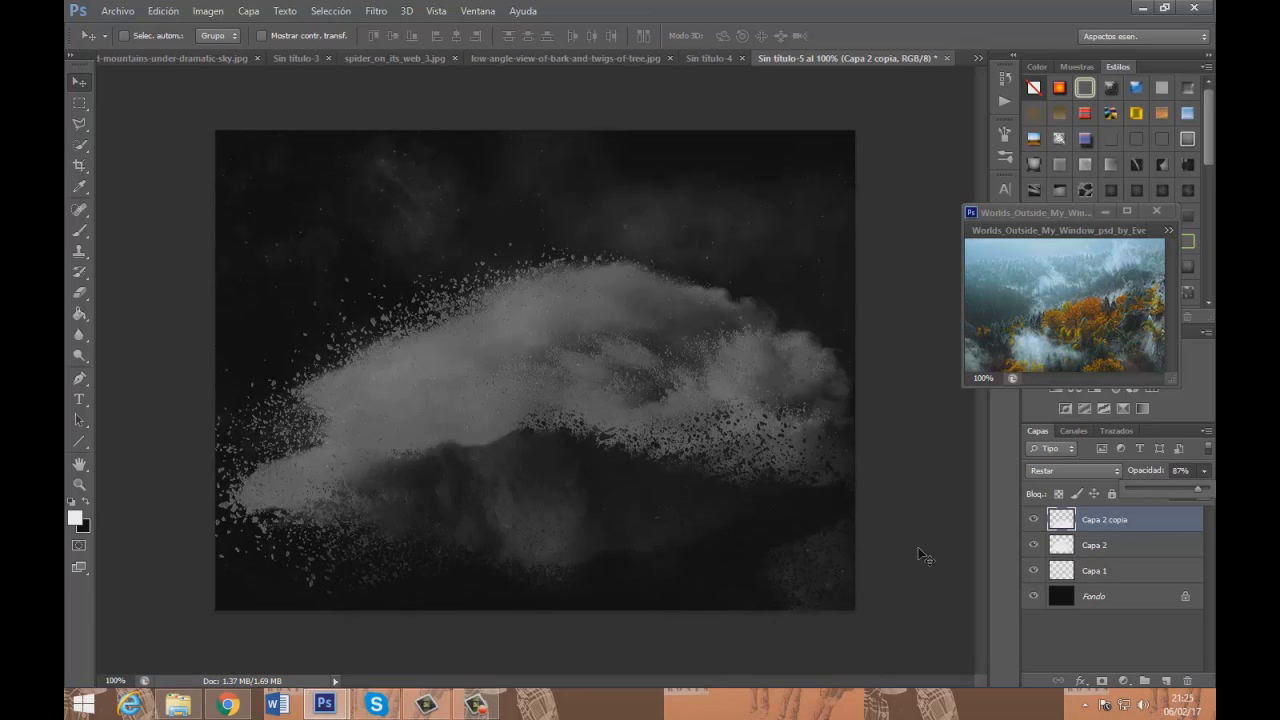
Create a new layer and stamp the 348 px rib cage brush once in white near the canvas centre
{"action": "left_click", "coordinate": [1166, 681]}
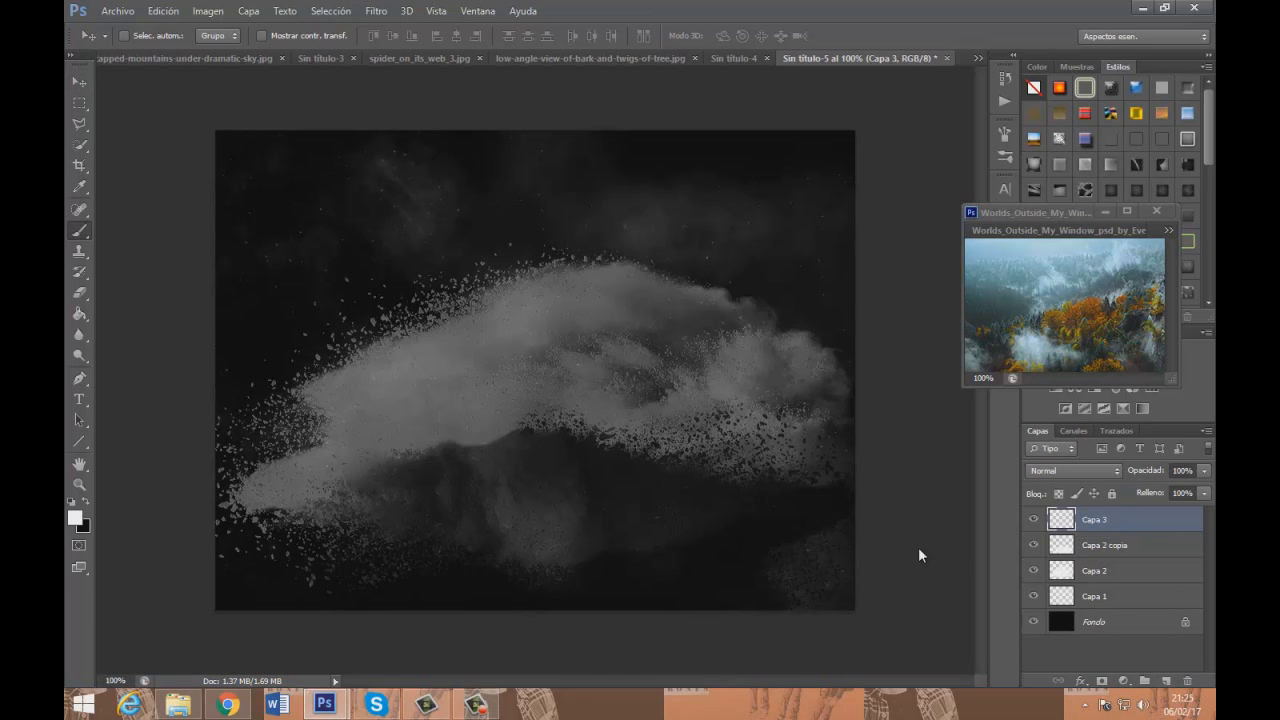
{"action": "left_click", "coordinate": [79, 230]}
{"action": "left_click", "coordinate": [145, 36]}
{"action": "scroll", "coordinate": [166, 198], "scroll_direction": "up", "scroll_amount": 2}
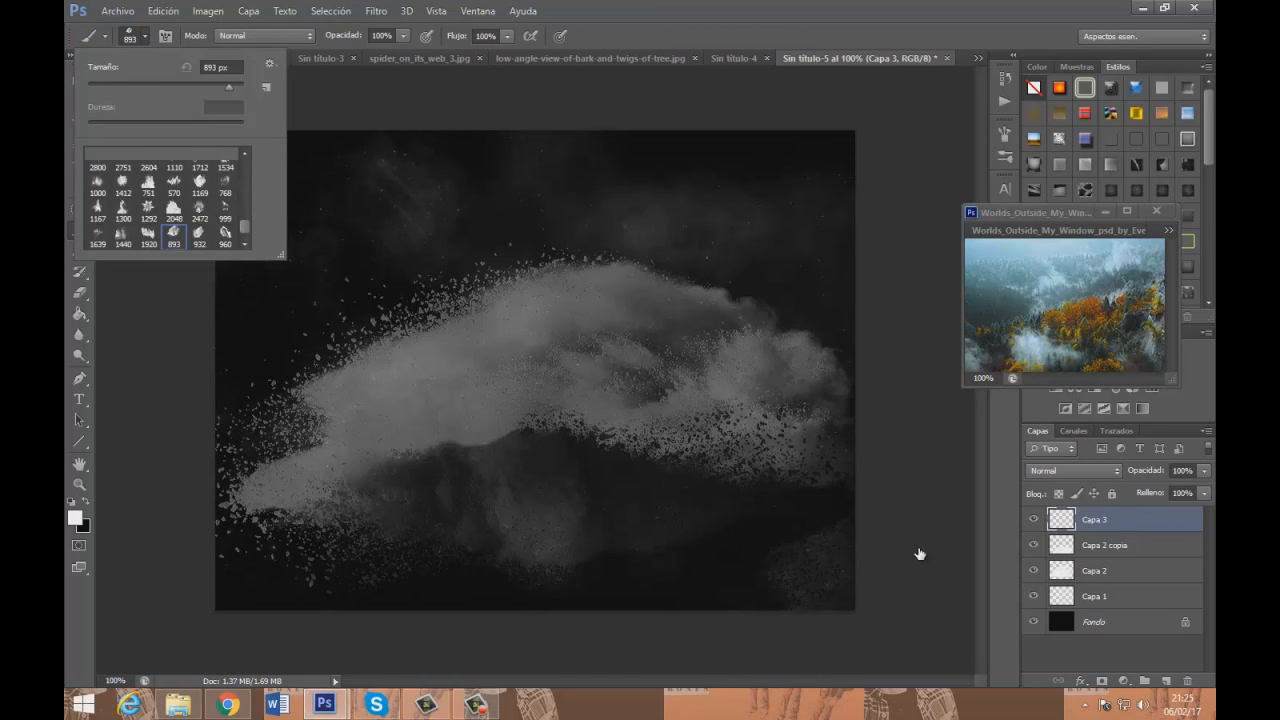
{"action": "scroll", "coordinate": [166, 198], "scroll_direction": "up", "scroll_amount": 7}
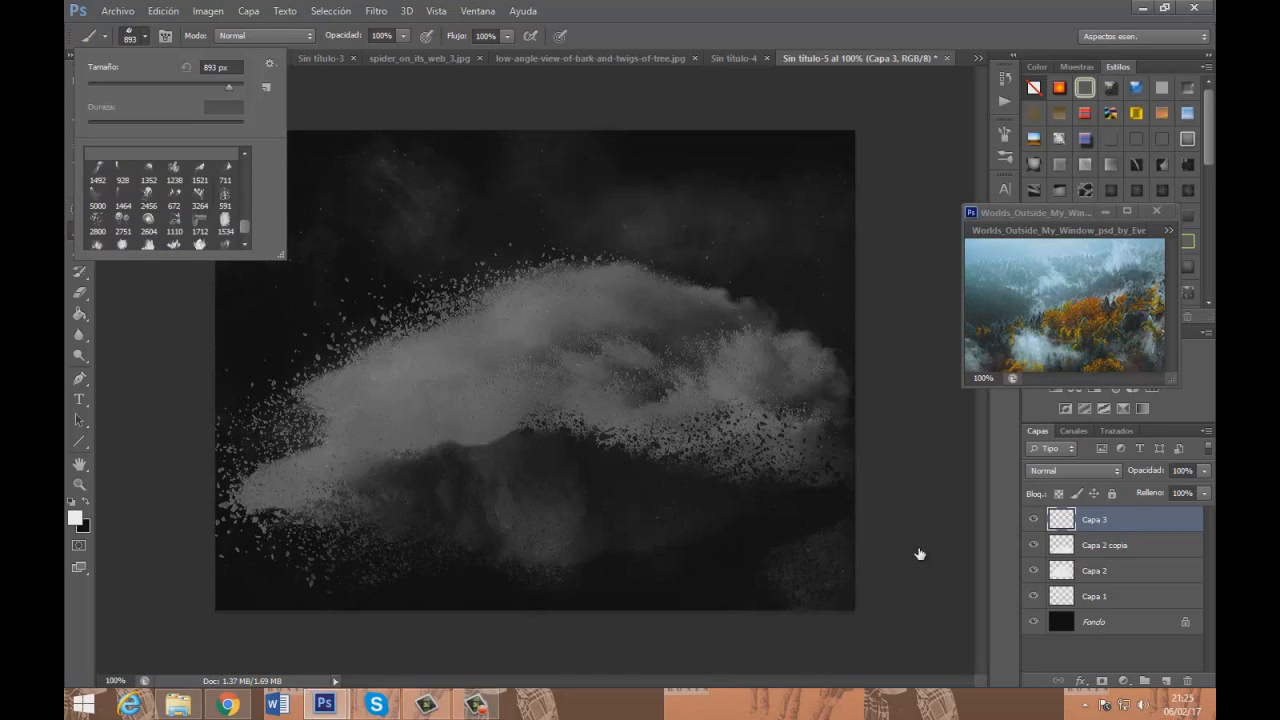
{"action": "scroll", "coordinate": [166, 198], "scroll_direction": "up", "scroll_amount": 3}
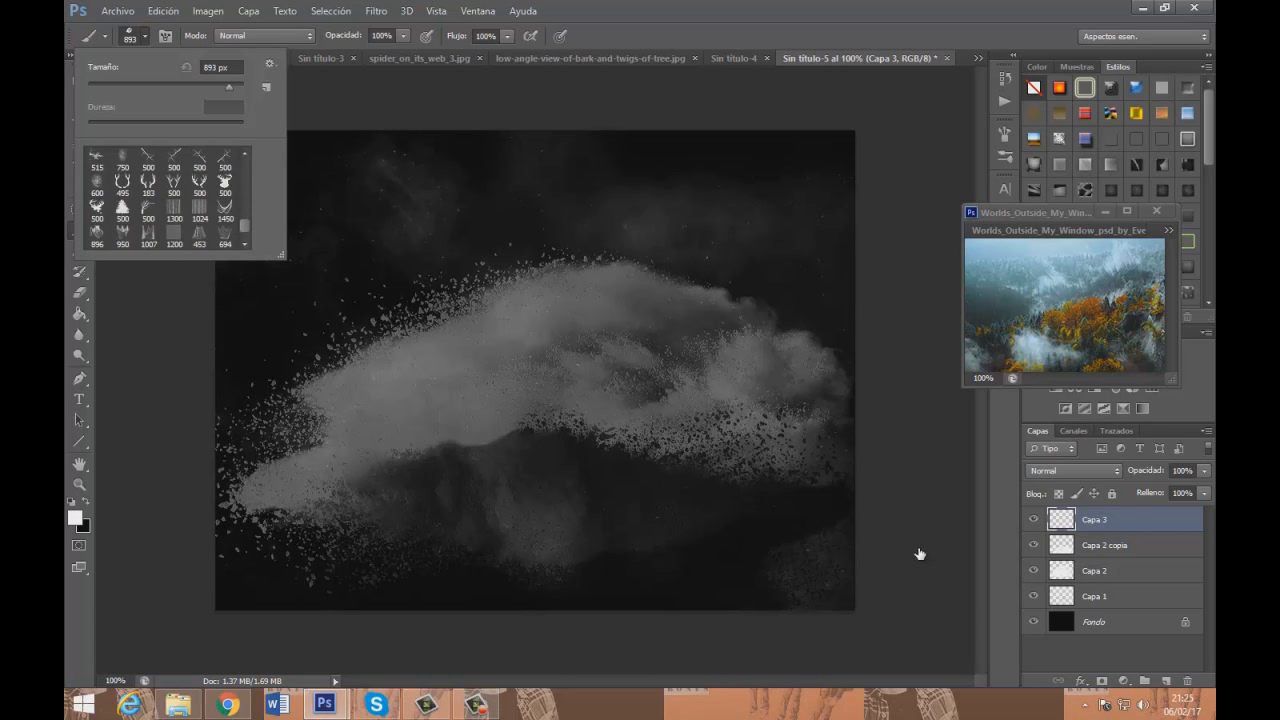
{"action": "scroll", "coordinate": [166, 198], "scroll_direction": "up", "scroll_amount": 1}
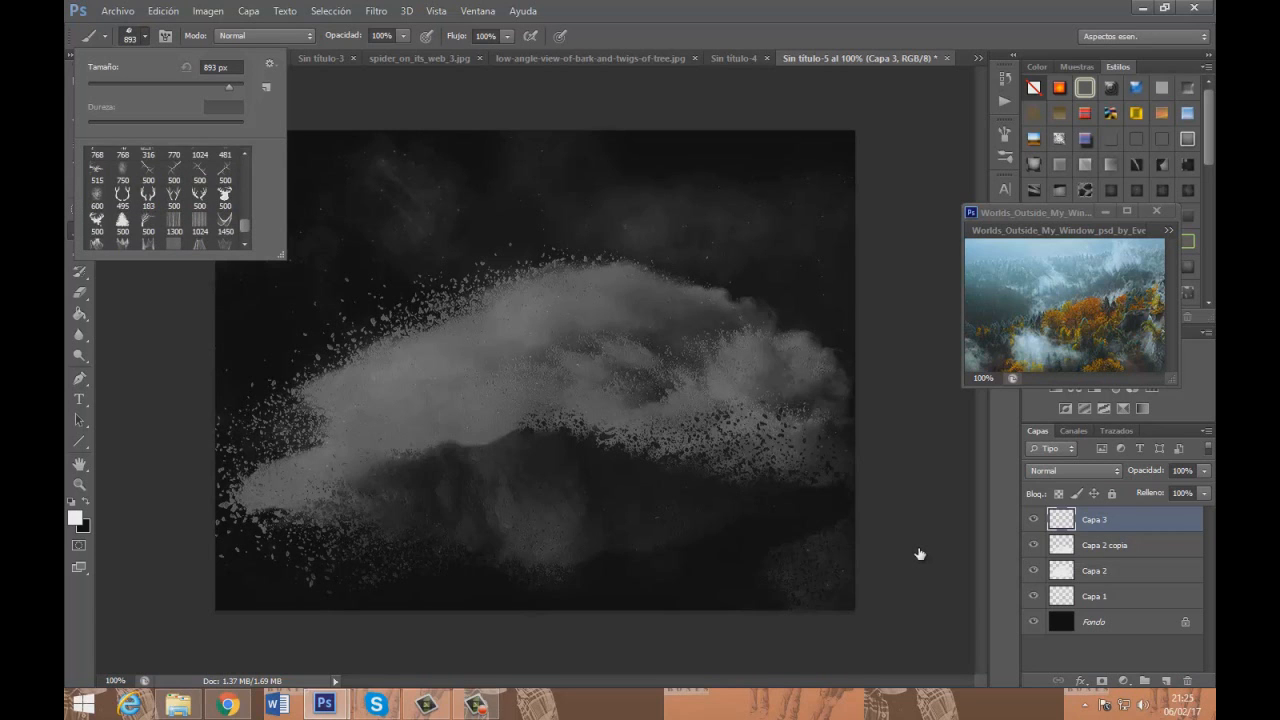
{"action": "scroll", "coordinate": [166, 198], "scroll_direction": "up", "scroll_amount": 8}
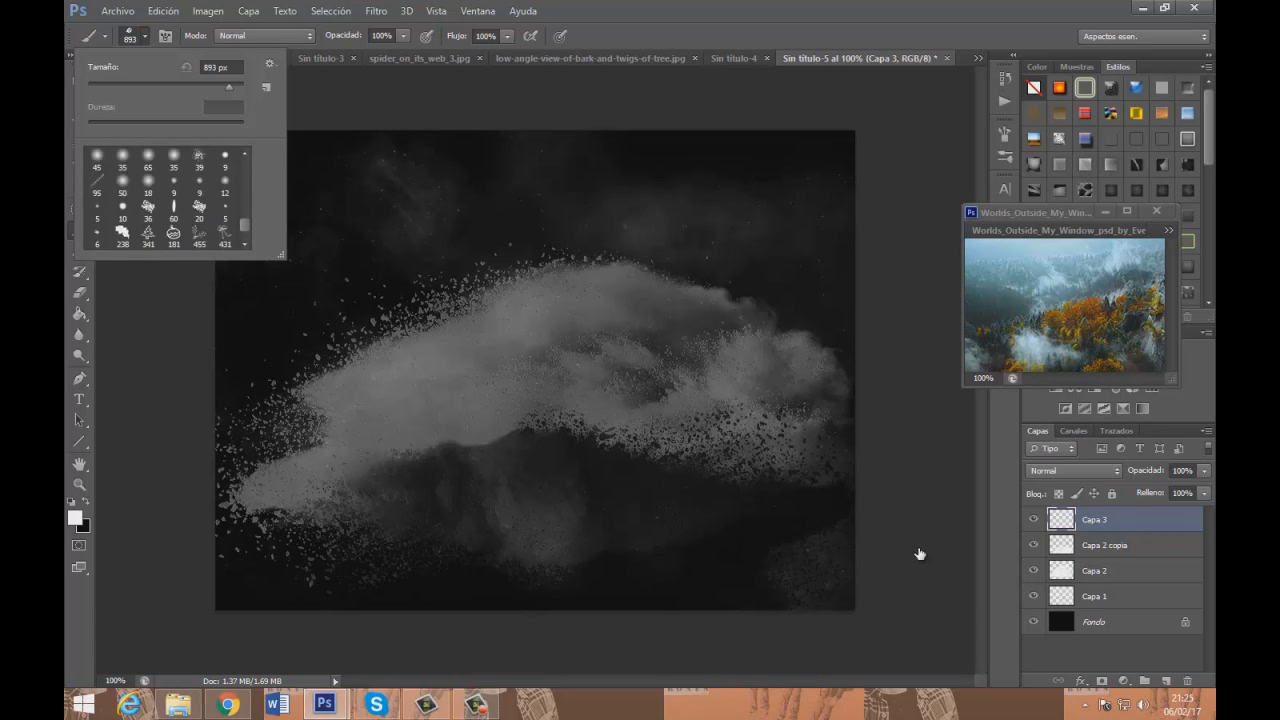
{"action": "scroll", "coordinate": [166, 198], "scroll_direction": "up", "scroll_amount": 8}
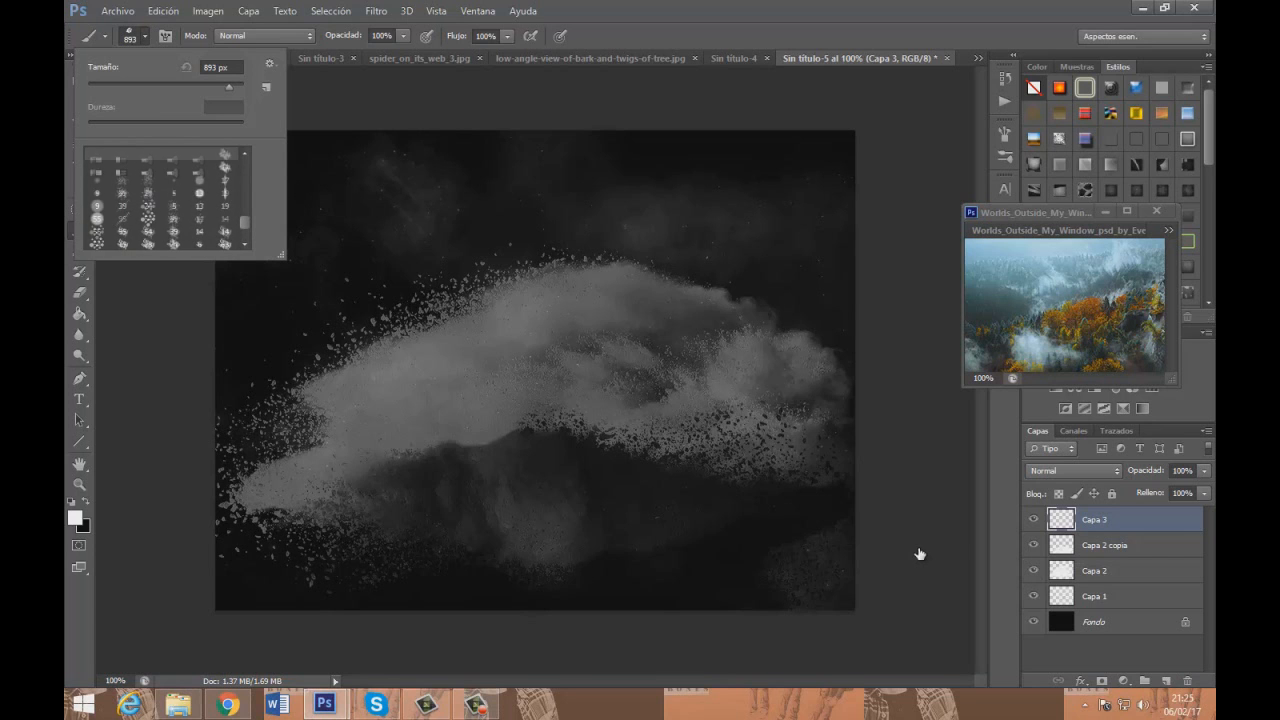
{"action": "scroll", "coordinate": [166, 198], "scroll_direction": "up", "scroll_amount": 8}
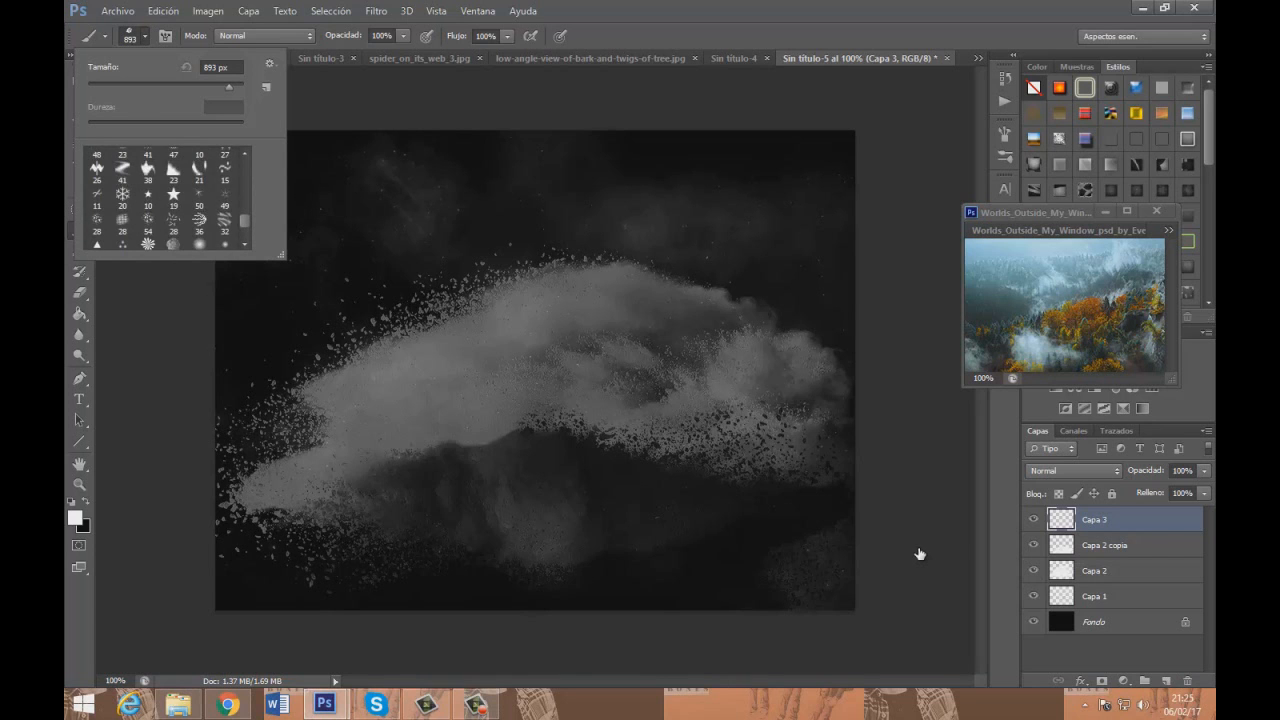
{"action": "scroll", "coordinate": [166, 198], "scroll_direction": "up", "scroll_amount": 8}
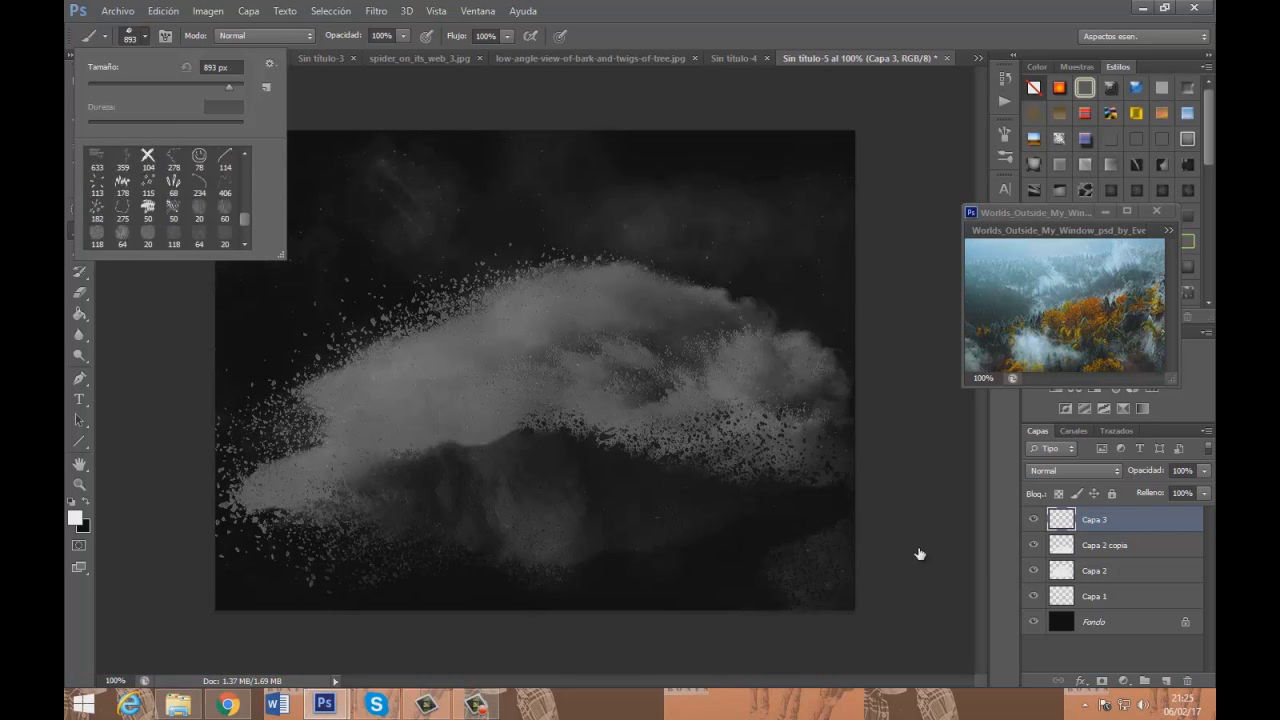
{"action": "scroll", "coordinate": [166, 198], "scroll_direction": "up", "scroll_amount": 8}
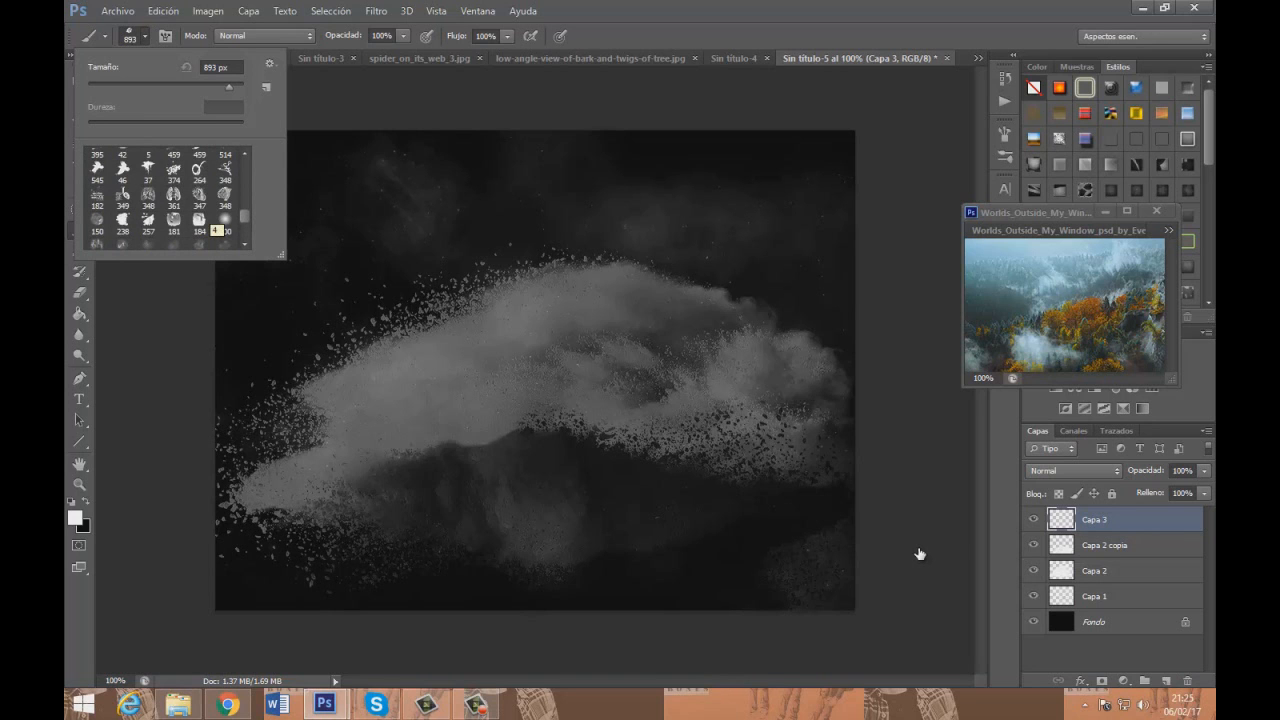
{"action": "left_click", "coordinate": [225, 197]}
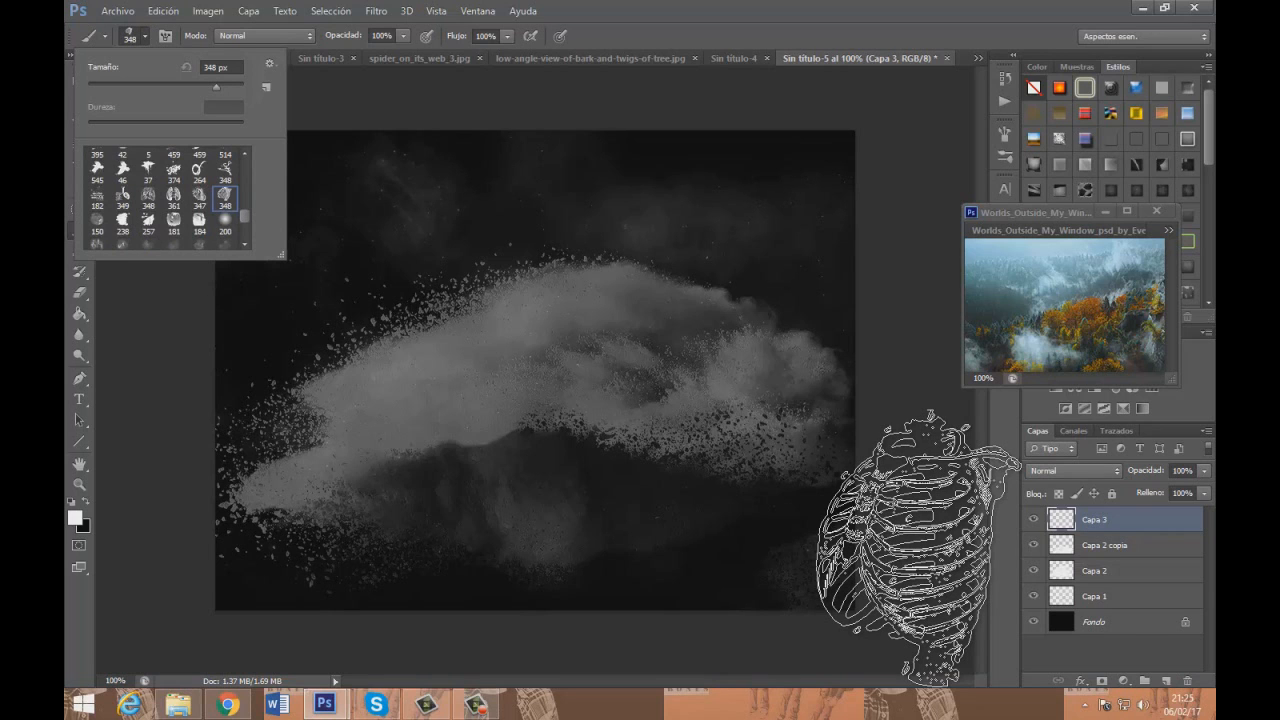
{"action": "left_click", "coordinate": [919, 548]}
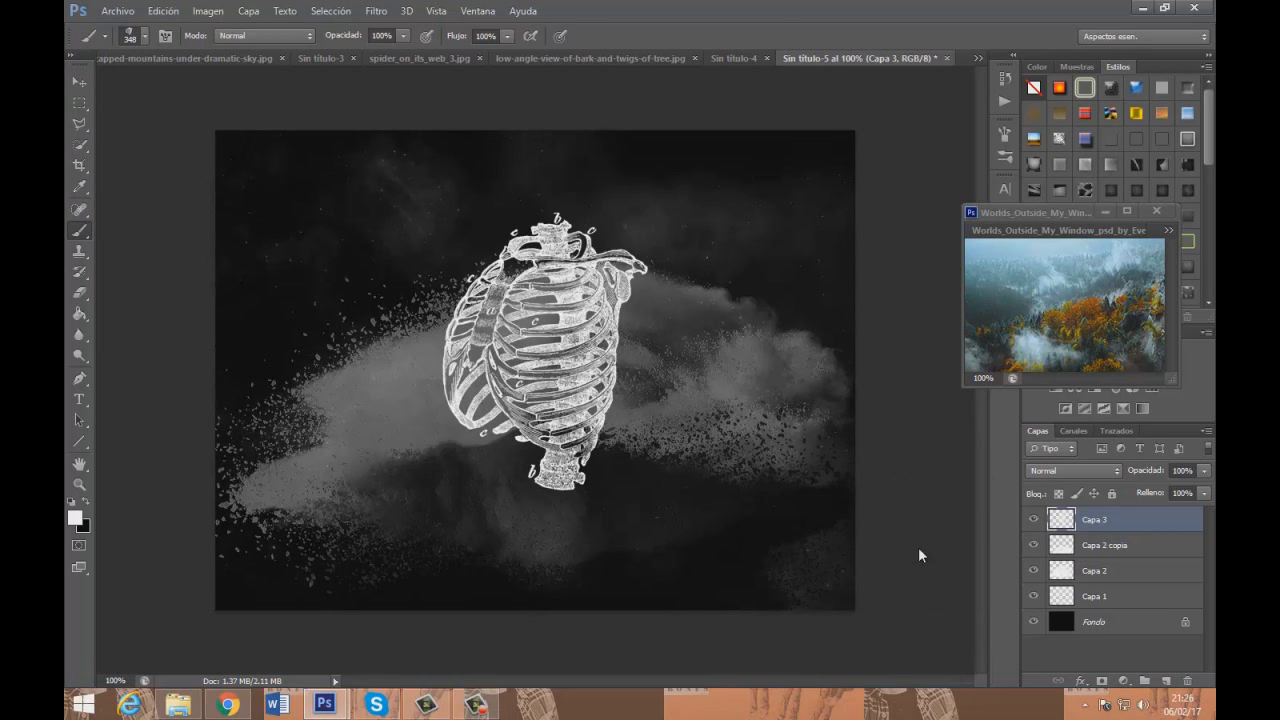
Compare Subtract and Color on the rib cage layer and set its blend mode to Difference (Diferencia)
{"action": "left_click", "coordinate": [79, 82]}
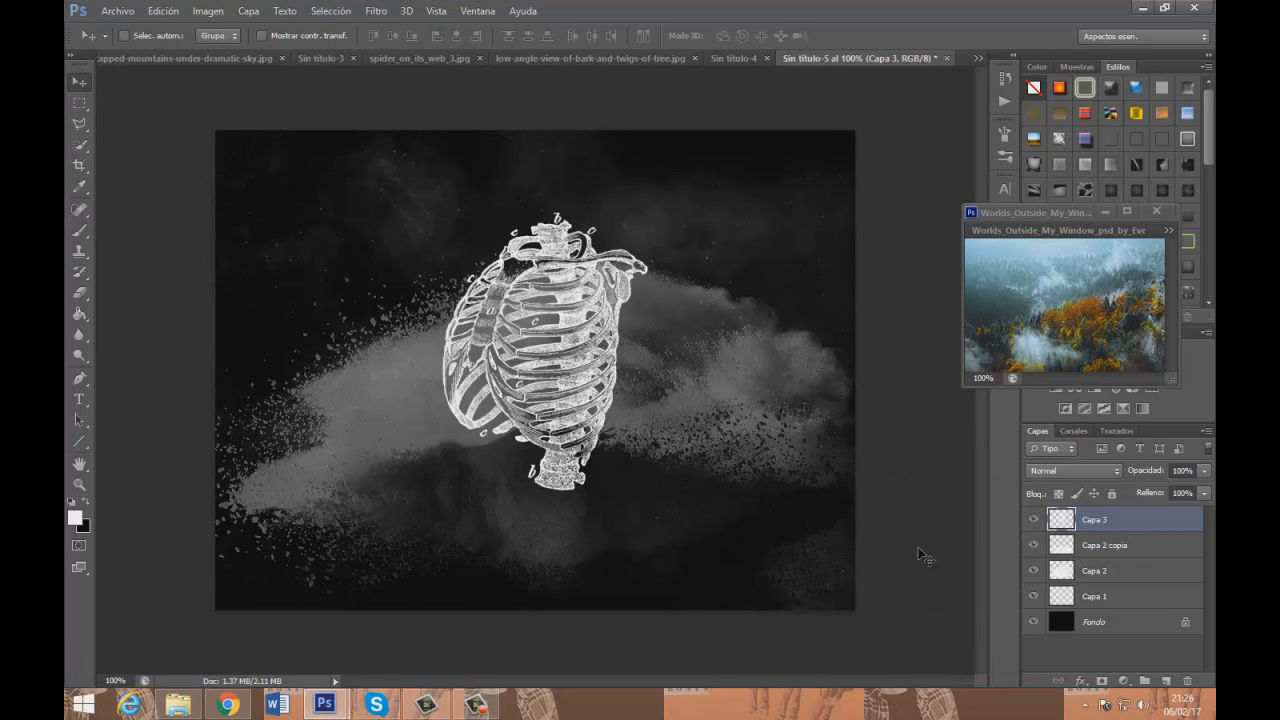
{"action": "left_click", "coordinate": [1074, 471]}
{"action": "key", "text": "Return"}
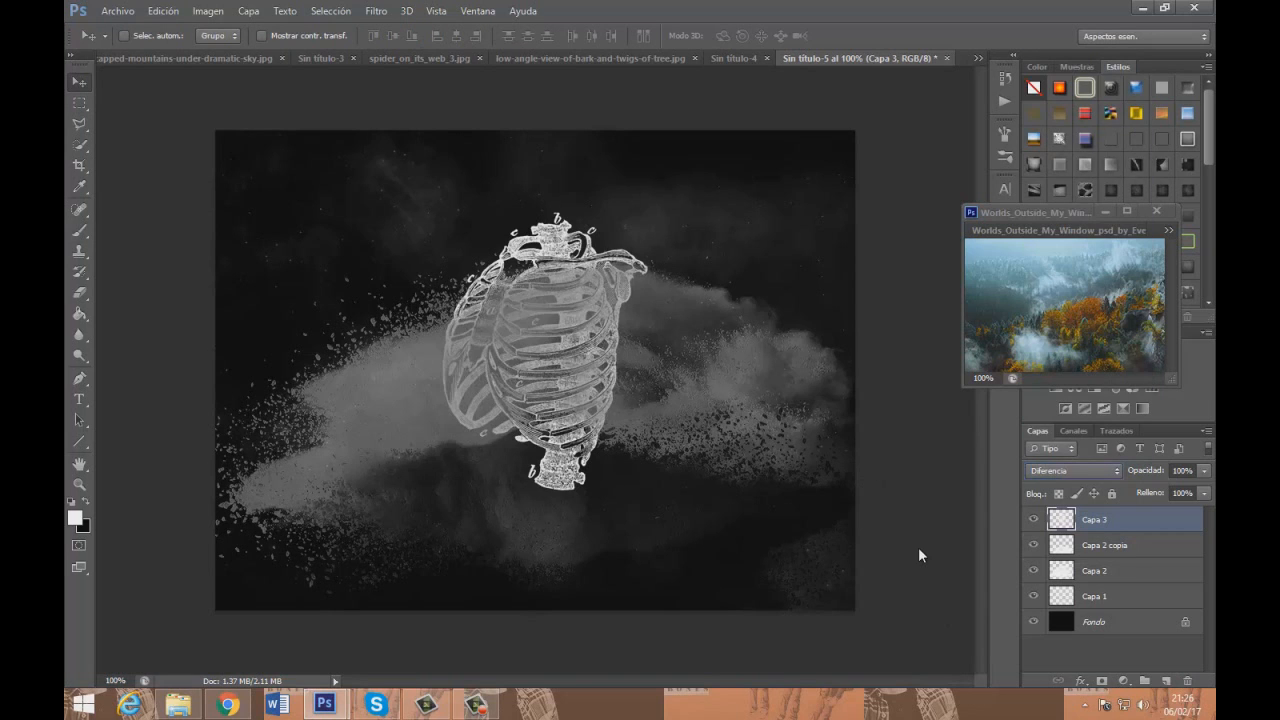
{"action": "key", "text": "Up"}
{"action": "key", "text": "Down"}
{"action": "key", "text": "Down"}
{"action": "key", "text": "Down"}
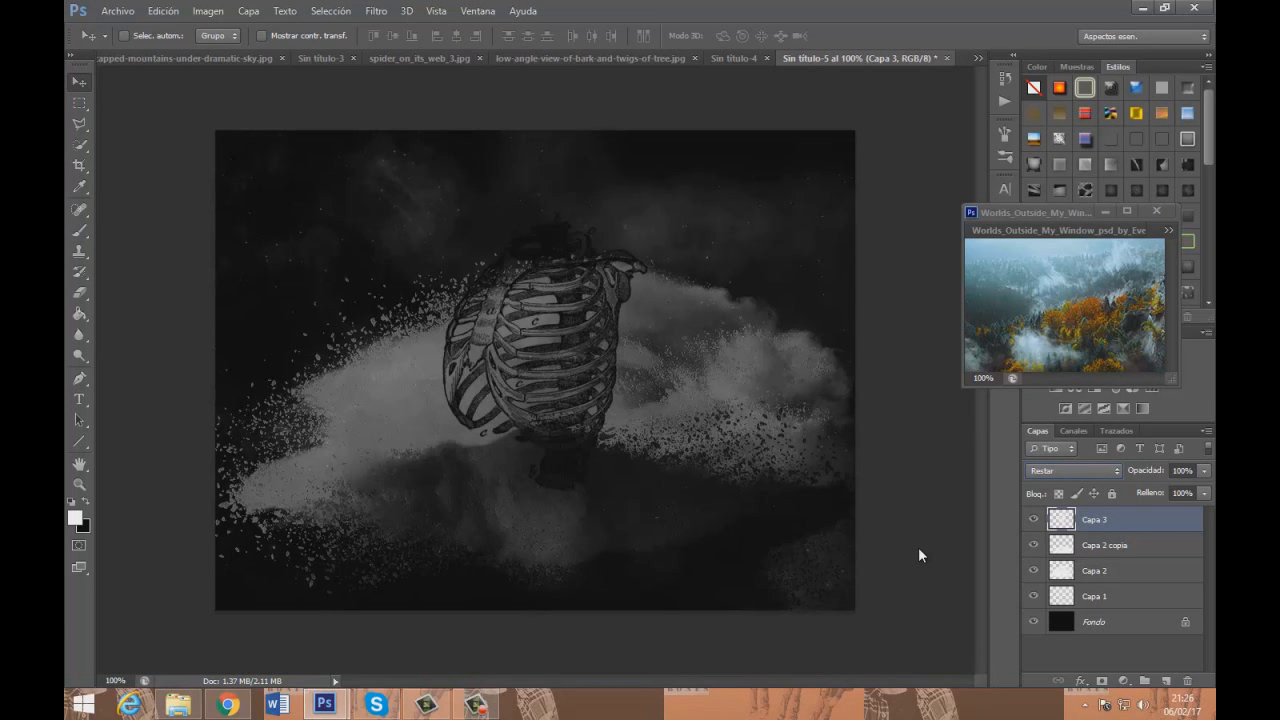
{"action": "key", "text": "Down"}
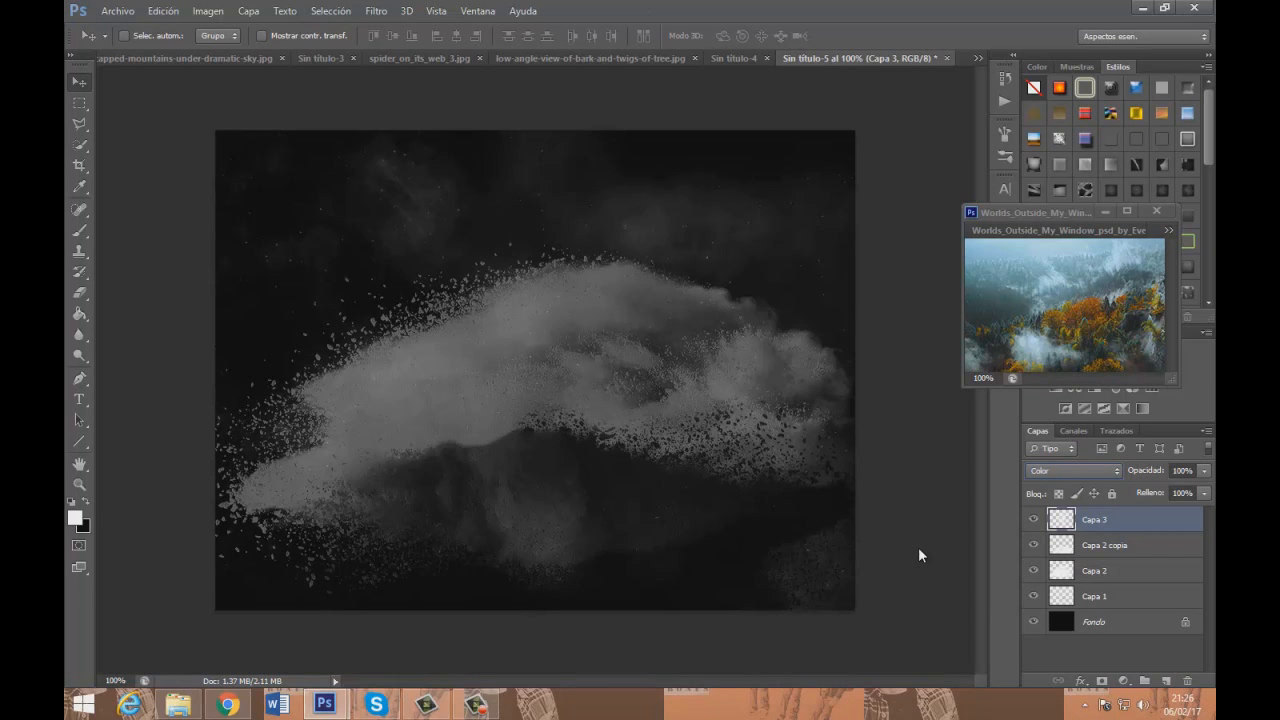
{"action": "key", "text": "Up"}
{"action": "key", "text": "Up"}
{"action": "key", "text": "Up"}
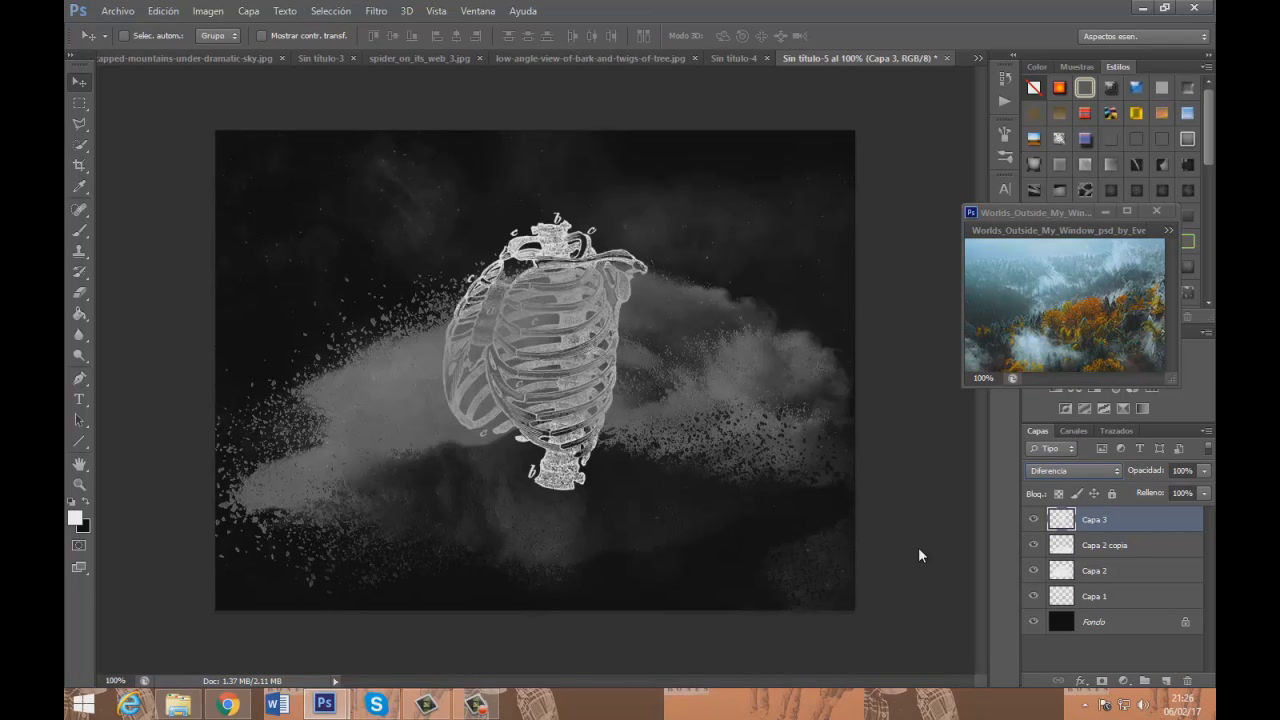
Invert the colours of the rib cage layer
{"action": "key", "text": "alt+i"}
{"action": "key", "text": "Down"}
{"action": "key", "text": "Down"}
{"action": "key", "text": "Right"}
{"action": "key", "text": "Down"}
{"action": "key", "text": "Down"}
{"action": "key", "text": "Down"}
{"action": "key", "text": "Down"}
{"action": "key", "text": "Down"}
{"action": "key", "text": "Down"}
{"action": "key", "text": "Down"}
{"action": "key", "text": "Down"}
{"action": "key", "text": "Down"}
{"action": "key", "text": "Down"}
{"action": "key", "text": "Down"}
{"action": "key", "text": "Down"}
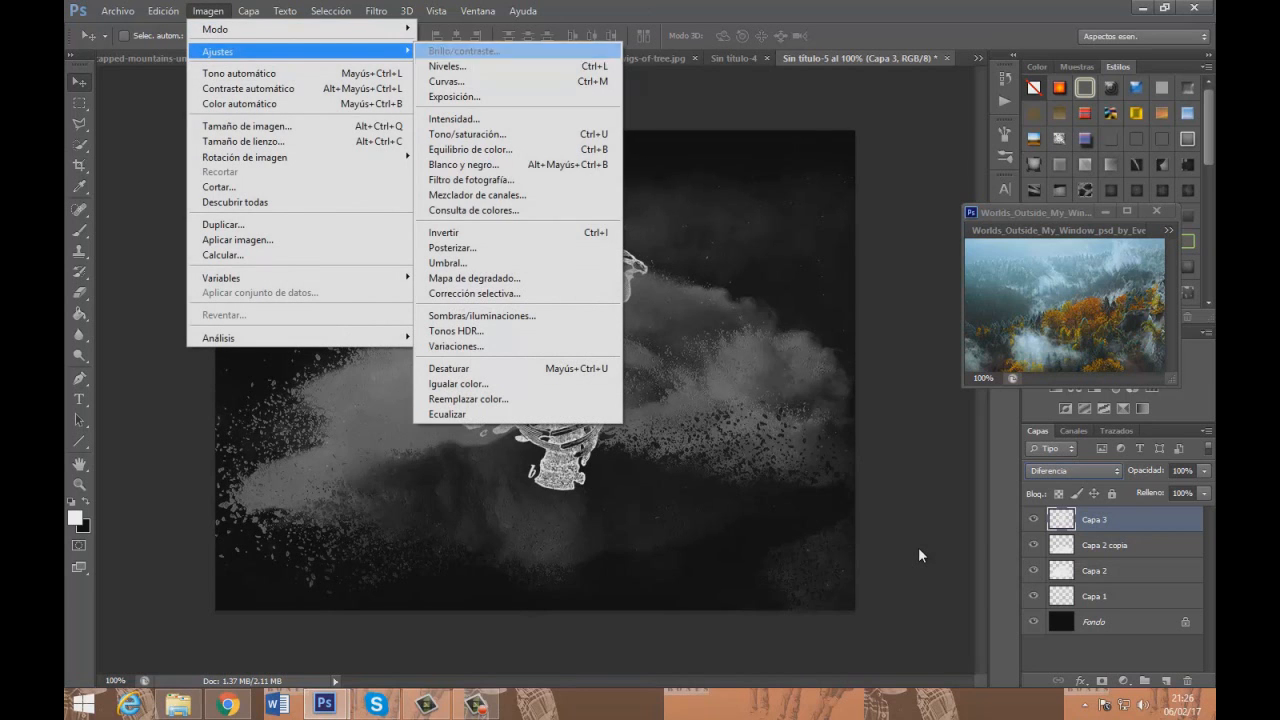
{"action": "key", "text": "Return"}
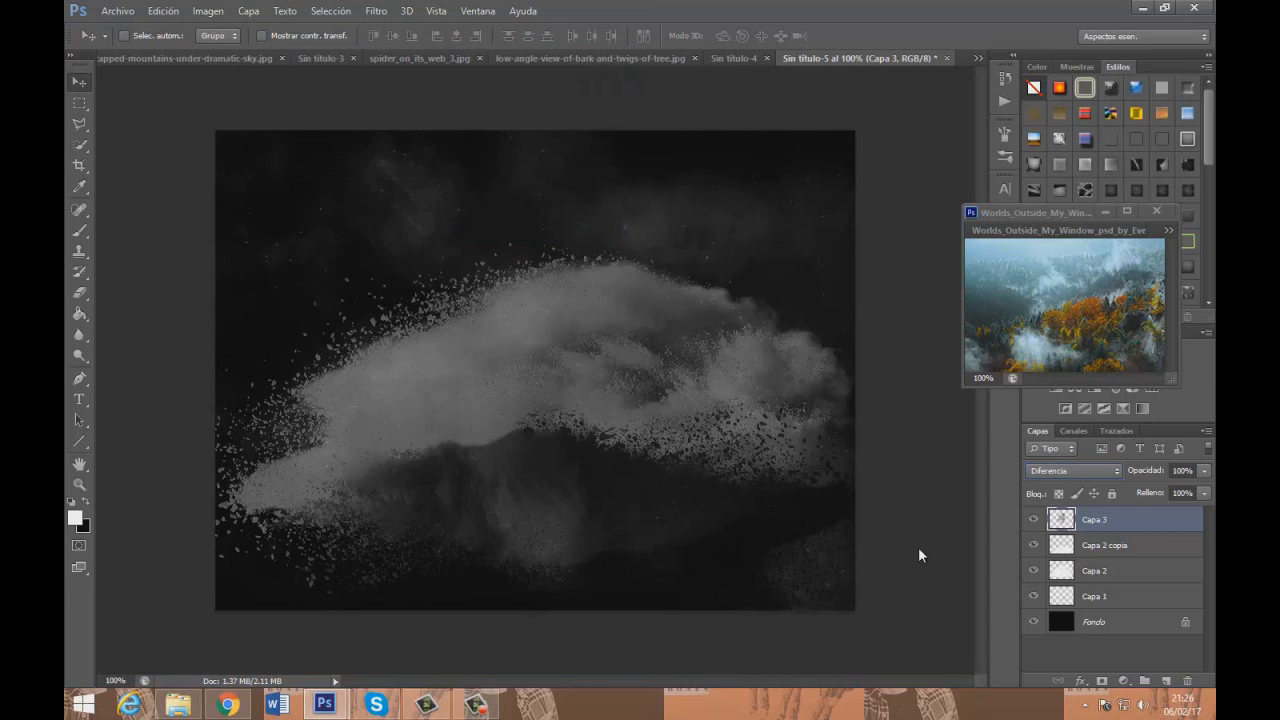
Compare several blend modes on the rib cage layer and set it to Soft Light (Luz suave)
{"action": "key", "text": "alt+Down"}
{"action": "key", "text": "Down"}
{"action": "key", "text": "Down"}
{"action": "key", "text": "Down"}
{"action": "key", "text": "Down"}
{"action": "key", "text": "Down"}
{"action": "key", "text": "Up"}
{"action": "key", "text": "Up"}
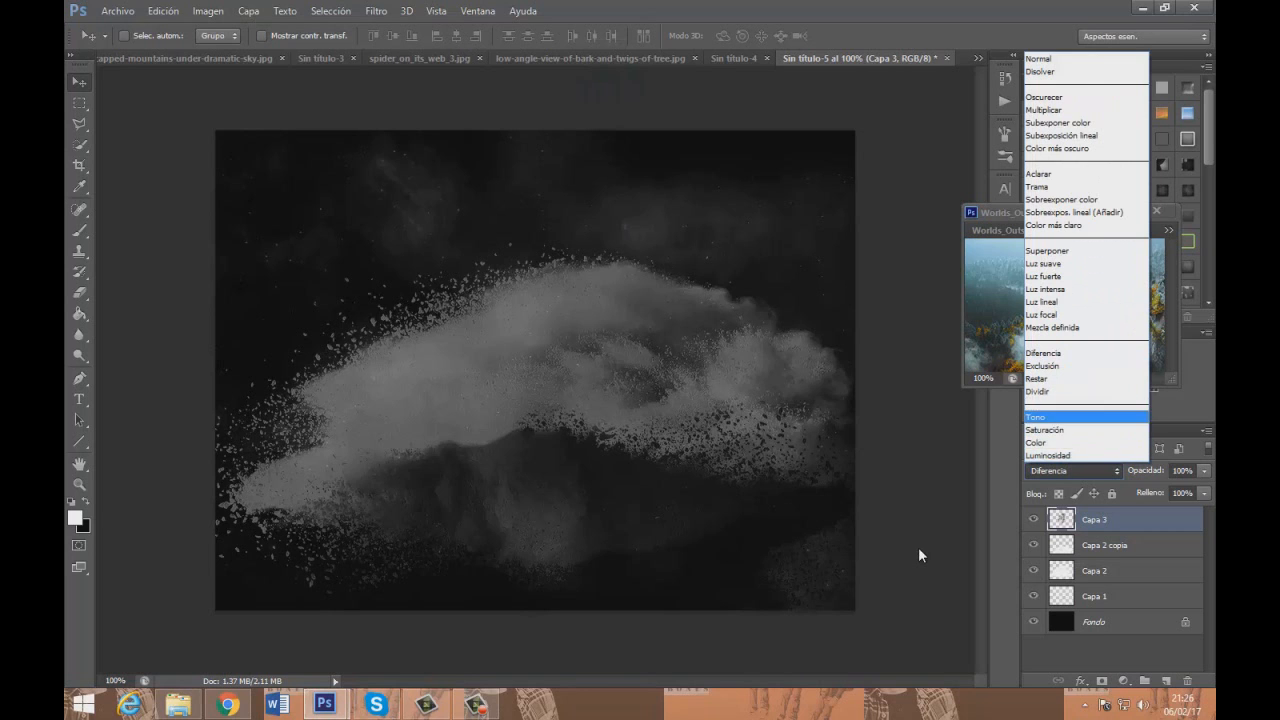
{"action": "key", "text": "Return"}
{"action": "key", "text": "Up"}
{"action": "key", "text": "Up"}
{"action": "key", "text": "Up"}
{"action": "key", "text": "Up"}
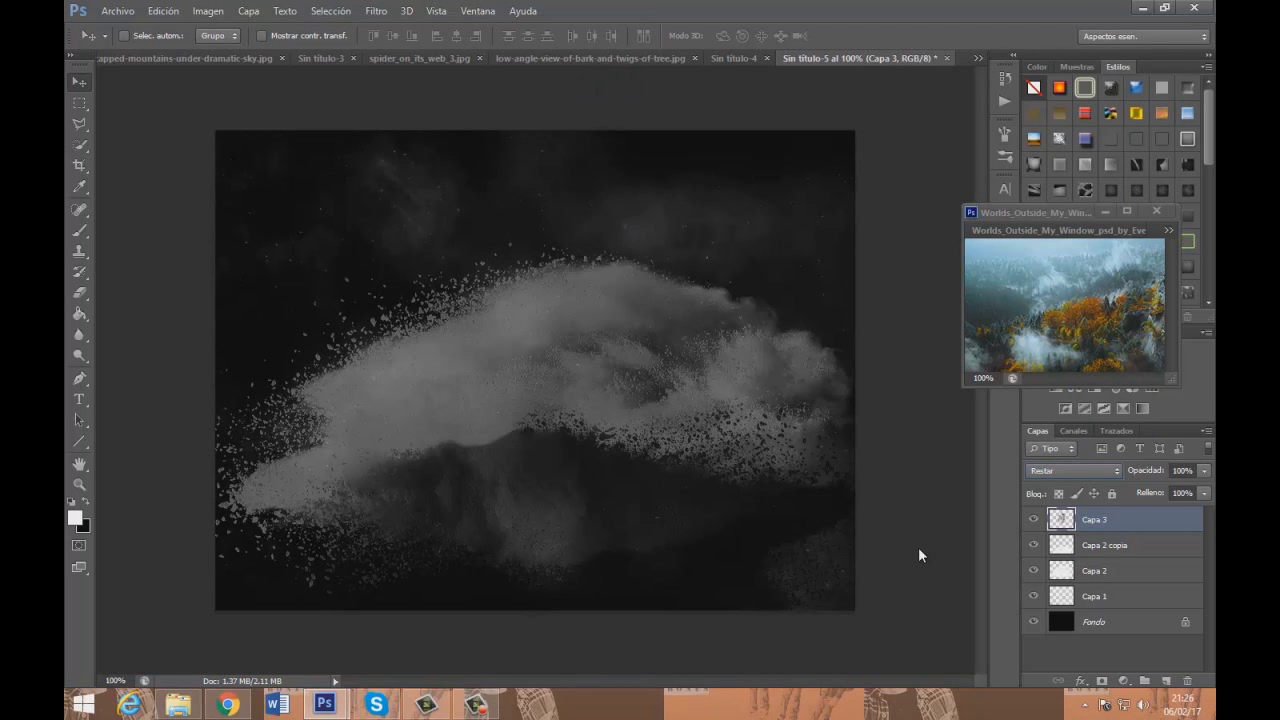
{"action": "key", "text": "Up"}
{"action": "key", "text": "Up"}
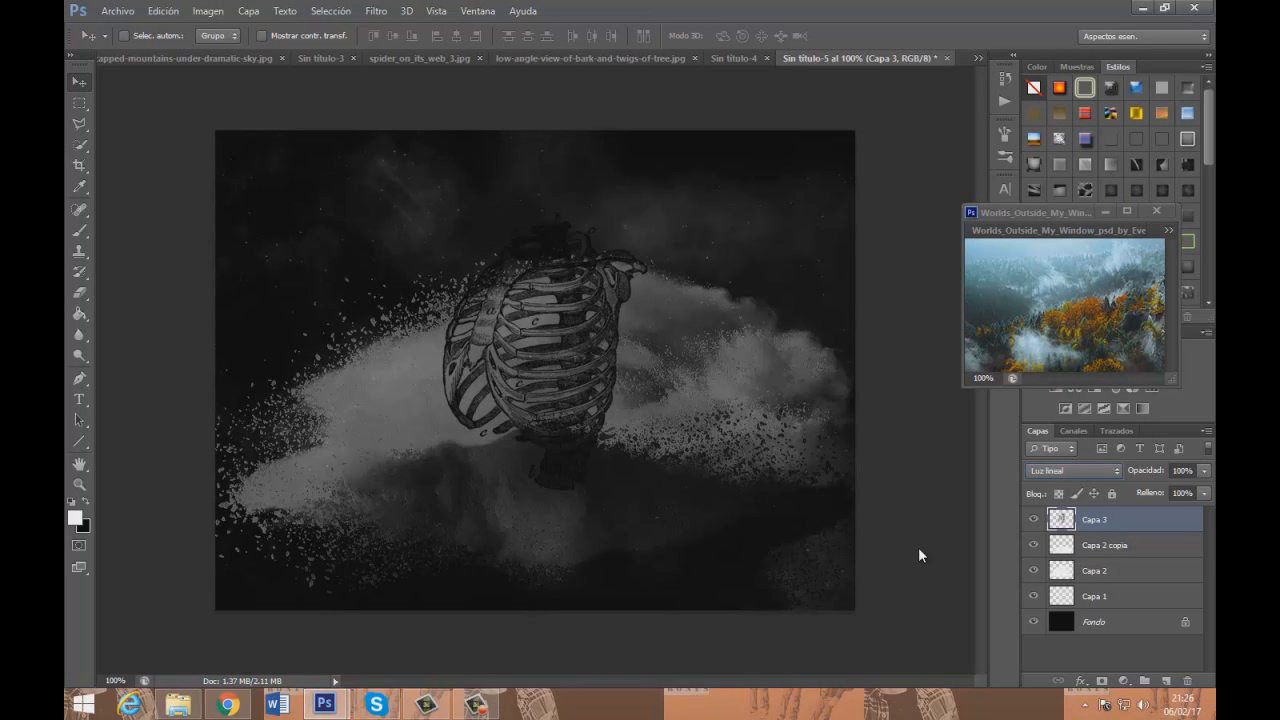
{"action": "key", "text": "Up"}
{"action": "key", "text": "Up"}
{"action": "key", "text": "Up"}
{"action": "key", "text": "Up"}
{"action": "key", "text": "Up"}
{"action": "key", "text": "Up"}
{"action": "key", "text": "Down"}
{"action": "key", "text": "Down"}
{"action": "key", "text": "Down"}
{"action": "key", "text": "Down"}
Invert the rib cage layer's colours again so its lines turn light
{"action": "key", "text": "alt+e"}
{"action": "key", "text": "Right"}
{"action": "key", "text": "Down"}
{"action": "key", "text": "Right"}
{"action": "key", "text": "Down"}
{"action": "key", "text": "Down"}
{"action": "key", "text": "Down"}
{"action": "key", "text": "Down"}
{"action": "key", "text": "Down"}
{"action": "key", "text": "Down"}
{"action": "key", "text": "Down"}
{"action": "key", "text": "Down"}
{"action": "key", "text": "Down"}
{"action": "key", "text": "Down"}
{"action": "key", "text": "Down"}
{"action": "key", "text": "Down"}
{"action": "key", "text": "Down"}
{"action": "key", "text": "Down"}
{"action": "key", "text": "Down"}
{"action": "key", "text": "Up"}
{"action": "key", "text": "Up"}
{"action": "key", "text": "Up"}
{"action": "key", "text": "Up"}
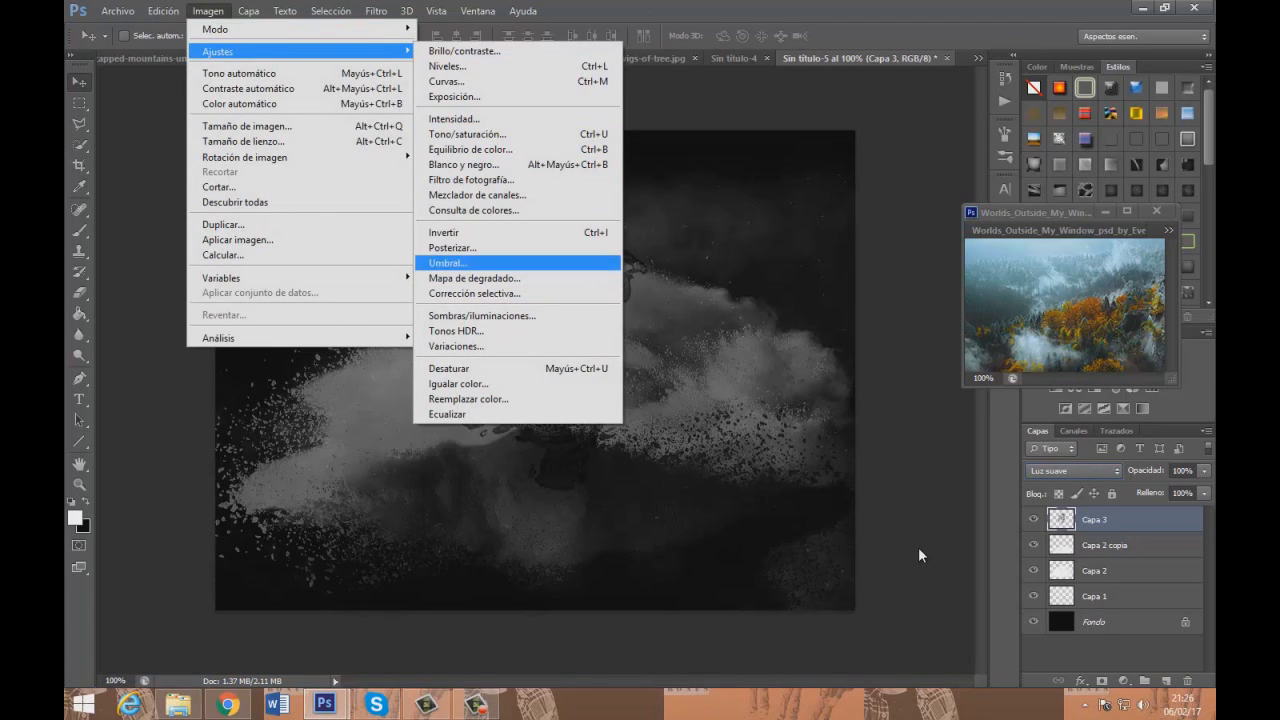
{"action": "key", "text": "Return"}
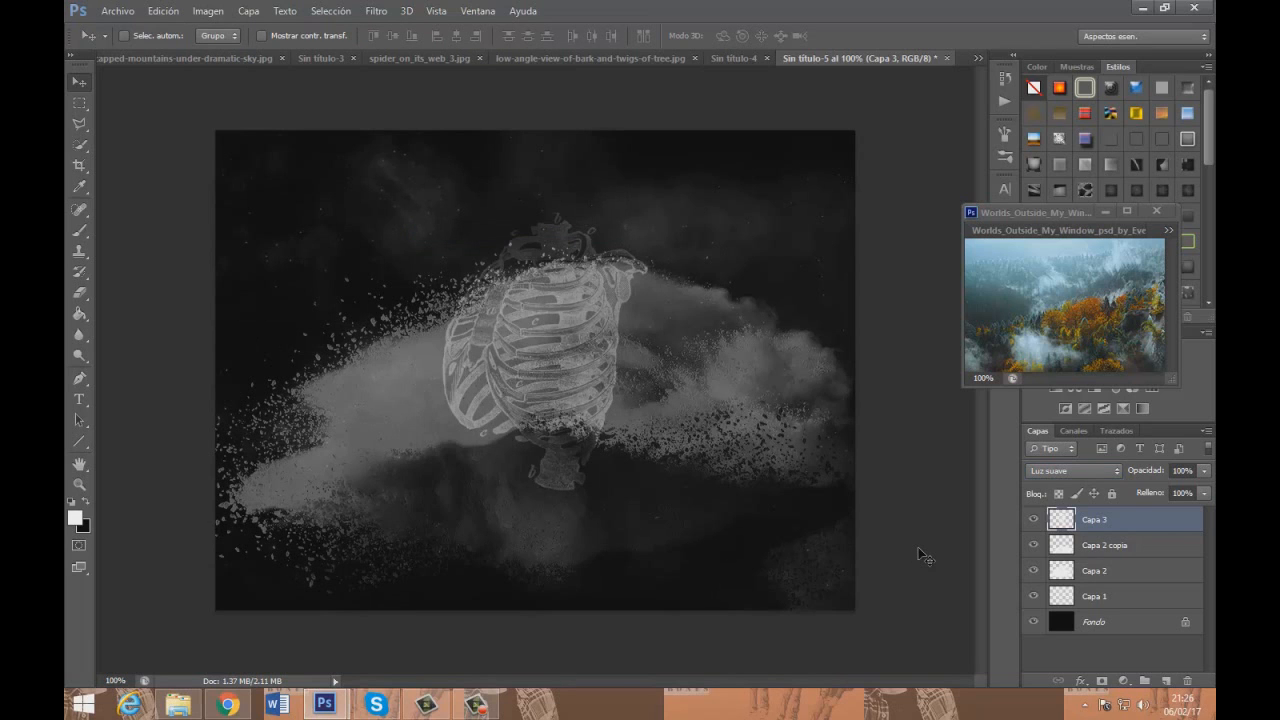
Move the rib cage slightly upward and set its layer's blend mode to Exclusion (Exclusión)
{"action": "left_click_drag", "start_coordinate": [654, 349], "coordinate": [654, 322]}
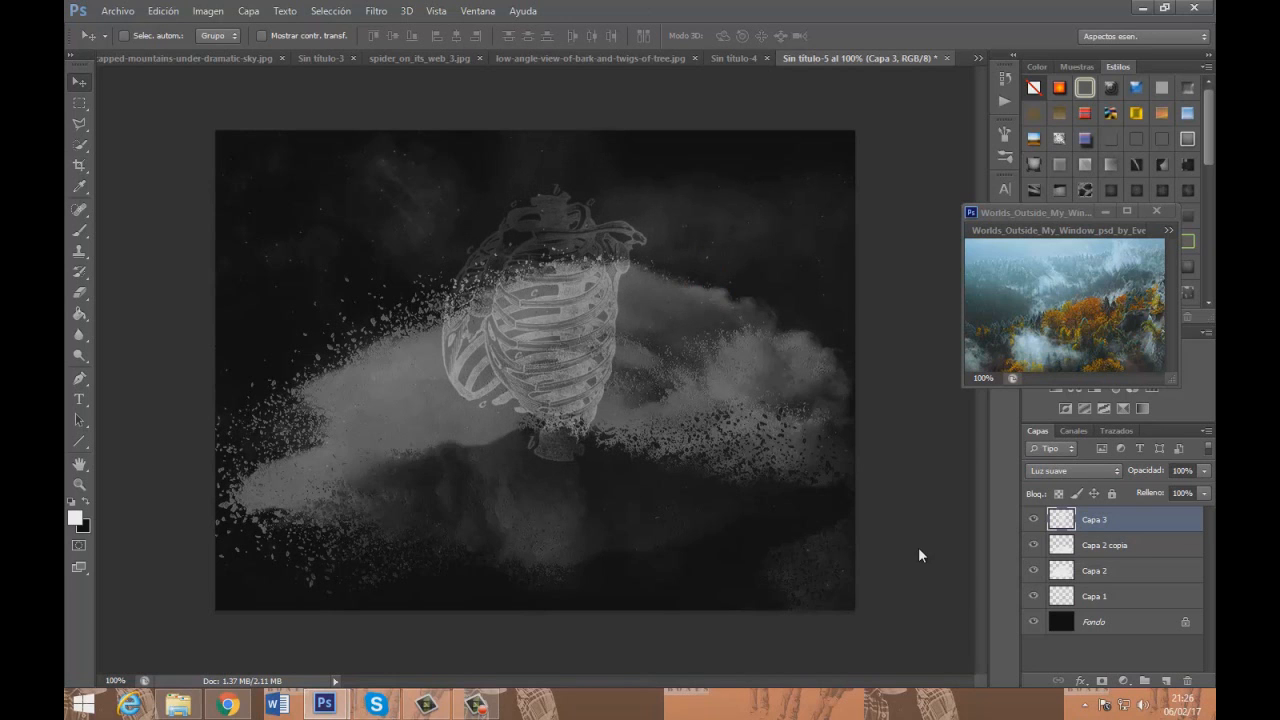
{"action": "left_click", "coordinate": [1074, 471]}
{"action": "left_click", "coordinate": [1068, 456]}
{"action": "key", "text": "Up"}
{"action": "key", "text": "Up"}
{"action": "key", "text": "Up"}
{"action": "key", "text": "Up"}
{"action": "key", "text": "Up"}
{"action": "key", "text": "Up"}
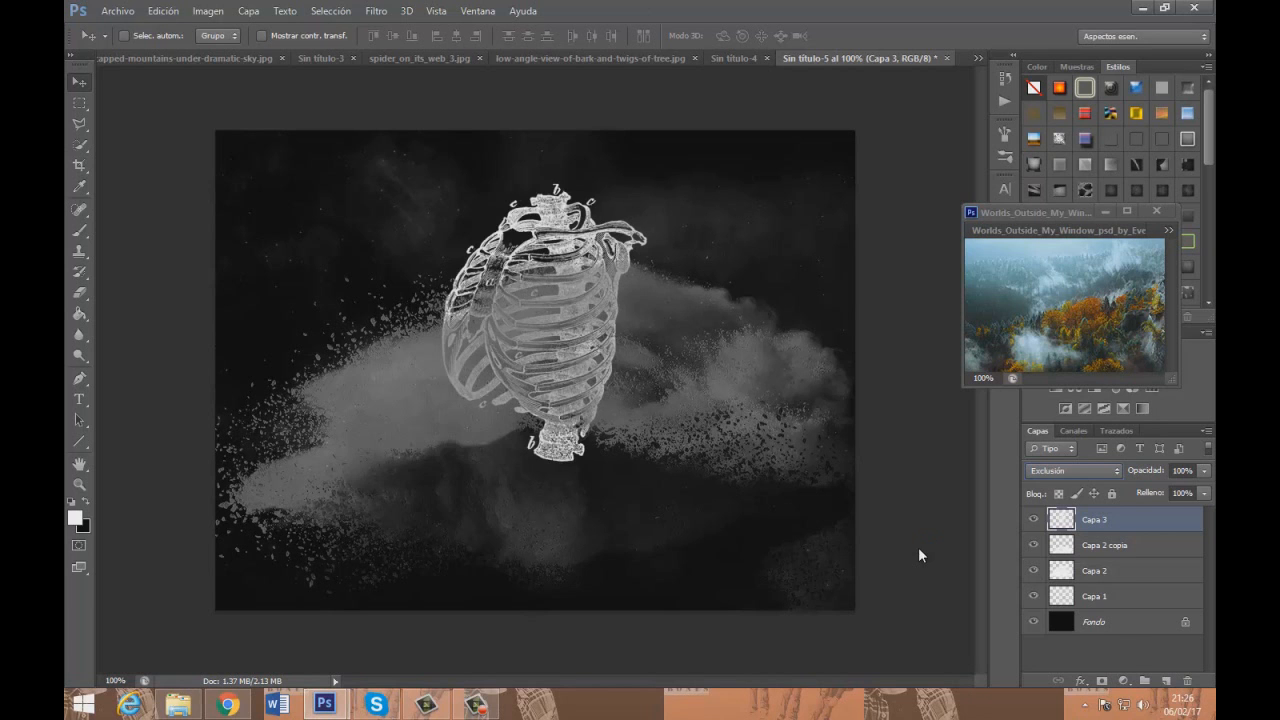
Duplicate the rib cage layer and set the copy's blend mode to Subtract (Restar)
{"action": "right_click", "coordinate": [1136, 520]}
{"action": "left_click", "coordinate": [994, 133]}
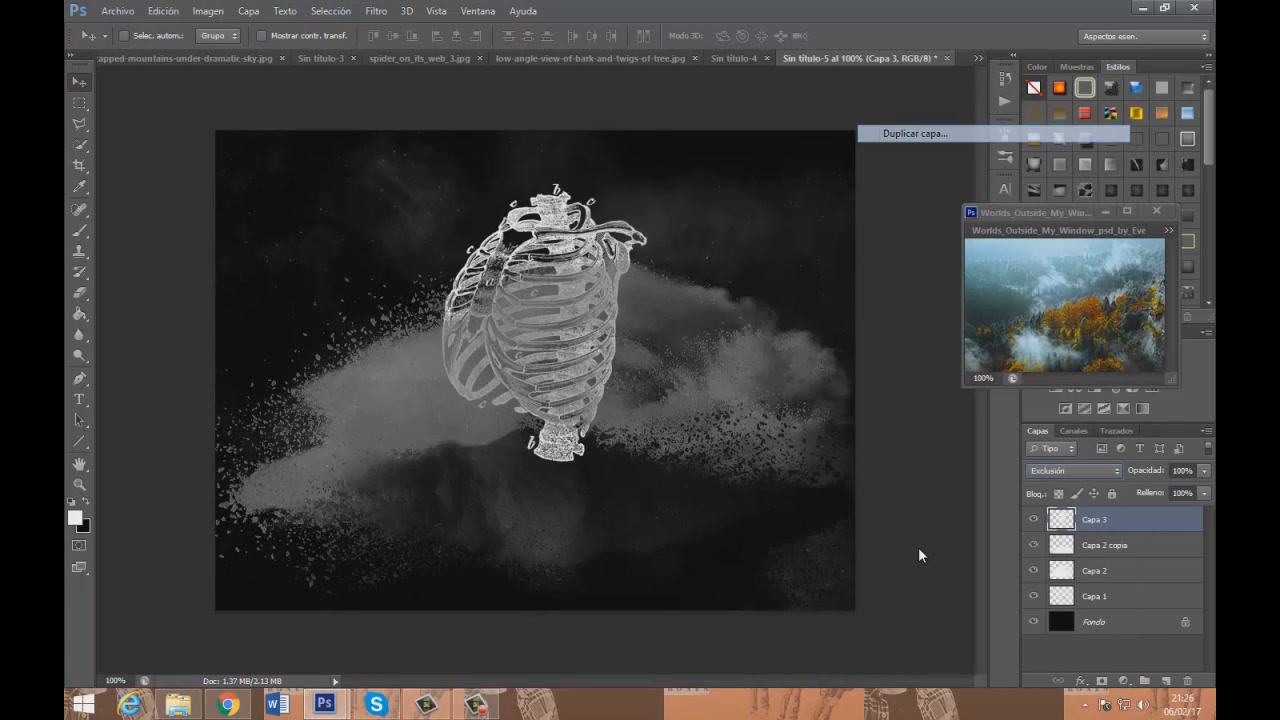
{"action": "key", "text": "Return"}
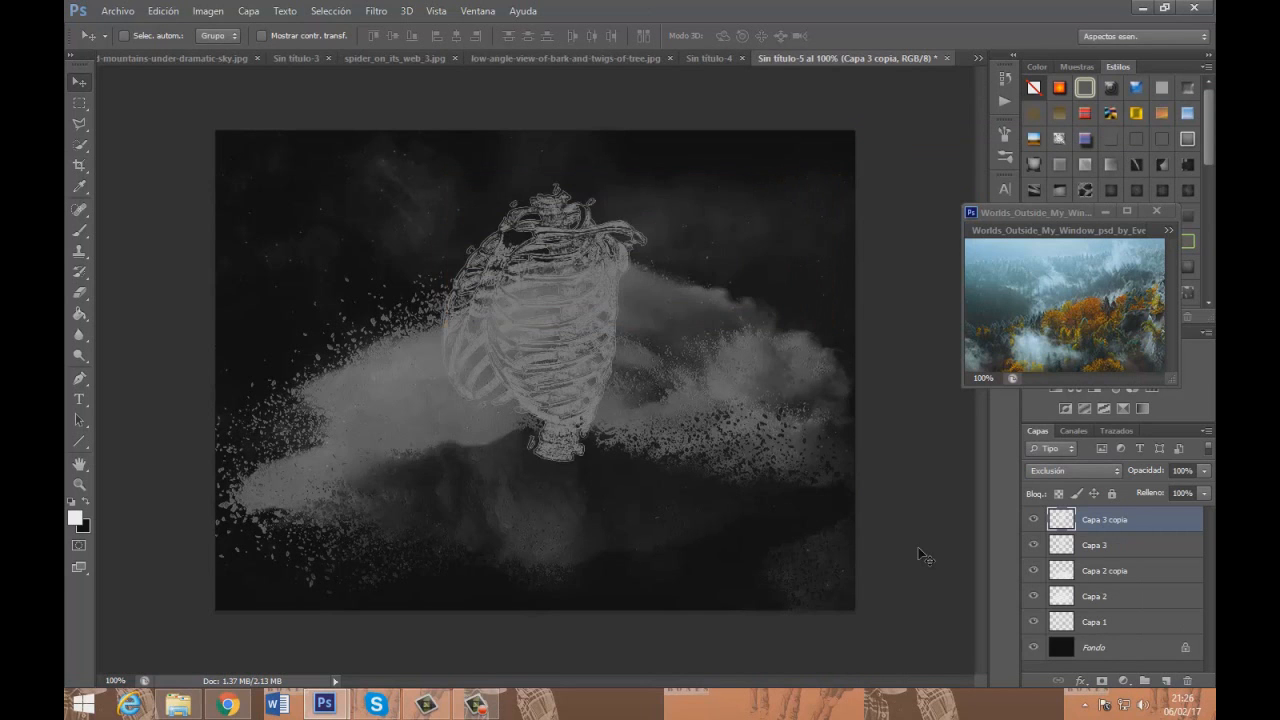
{"action": "left_click", "coordinate": [1074, 471]}
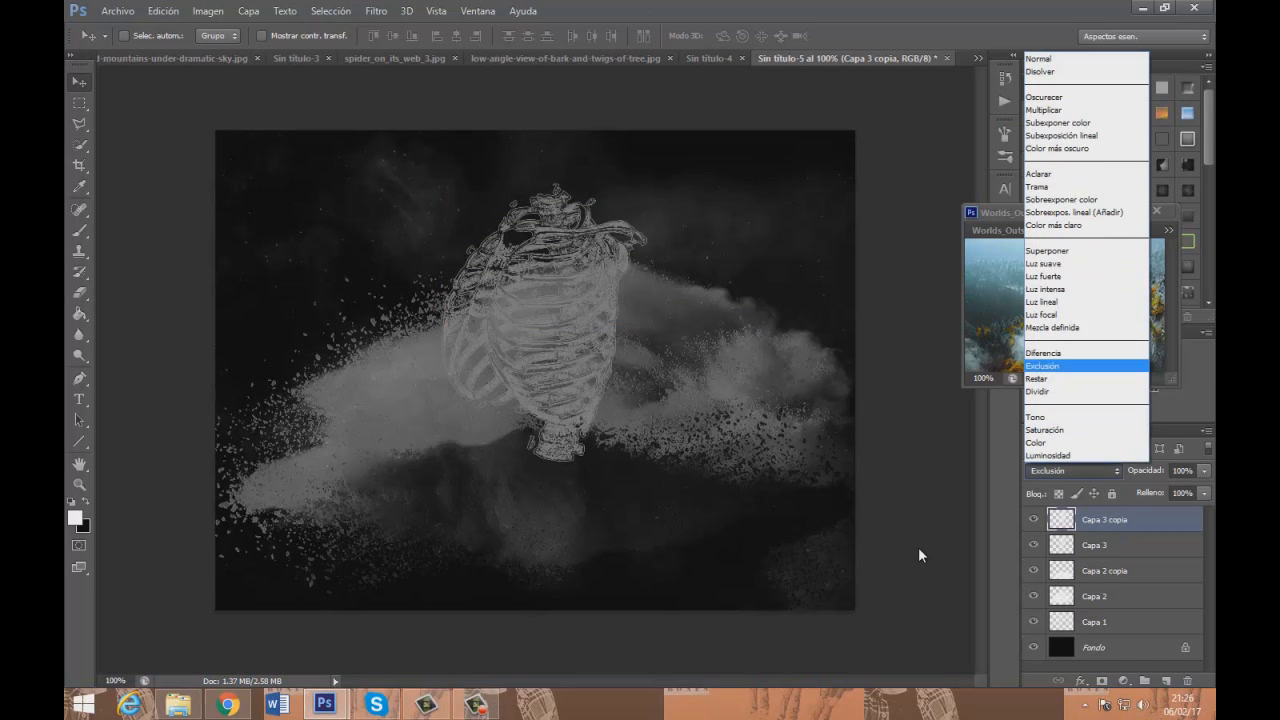
{"action": "left_click", "coordinate": [1074, 443]}
{"action": "key", "text": "Up"}
{"action": "key", "text": "Up"}
{"action": "key", "text": "Up"}
{"action": "key", "text": "Up"}
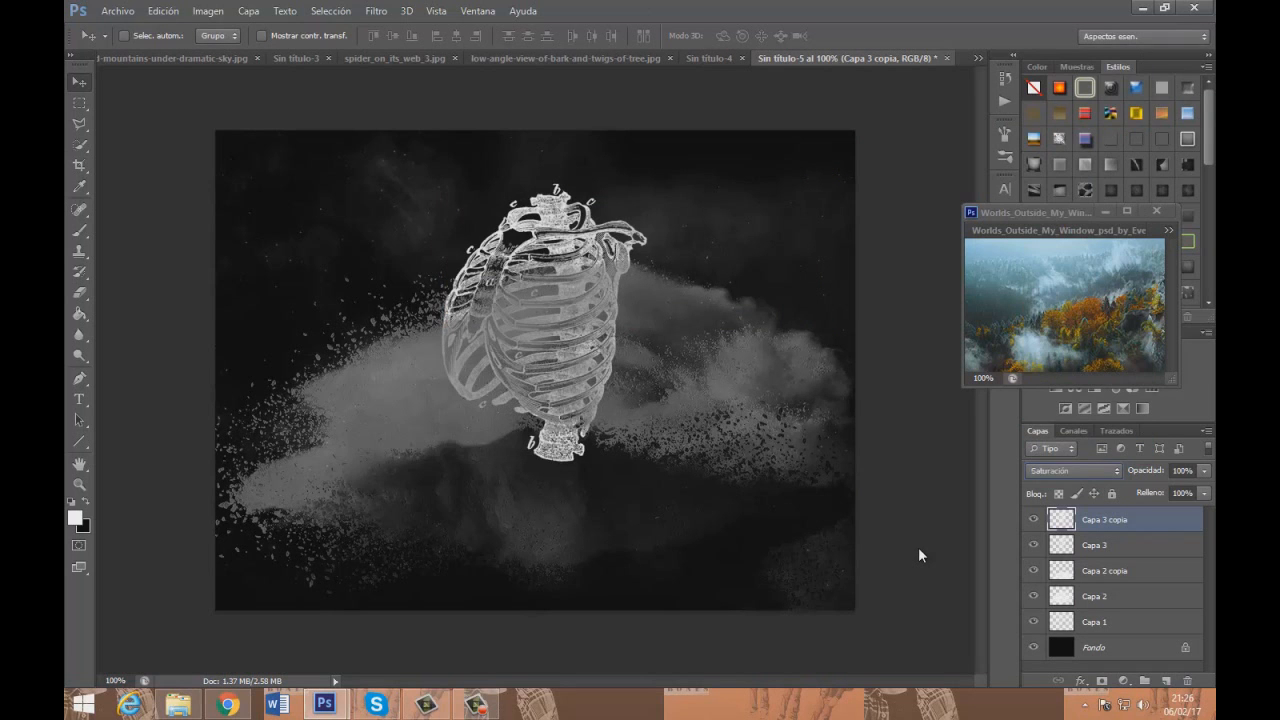
{"action": "key", "text": "Up"}
{"action": "key", "text": "Down"}
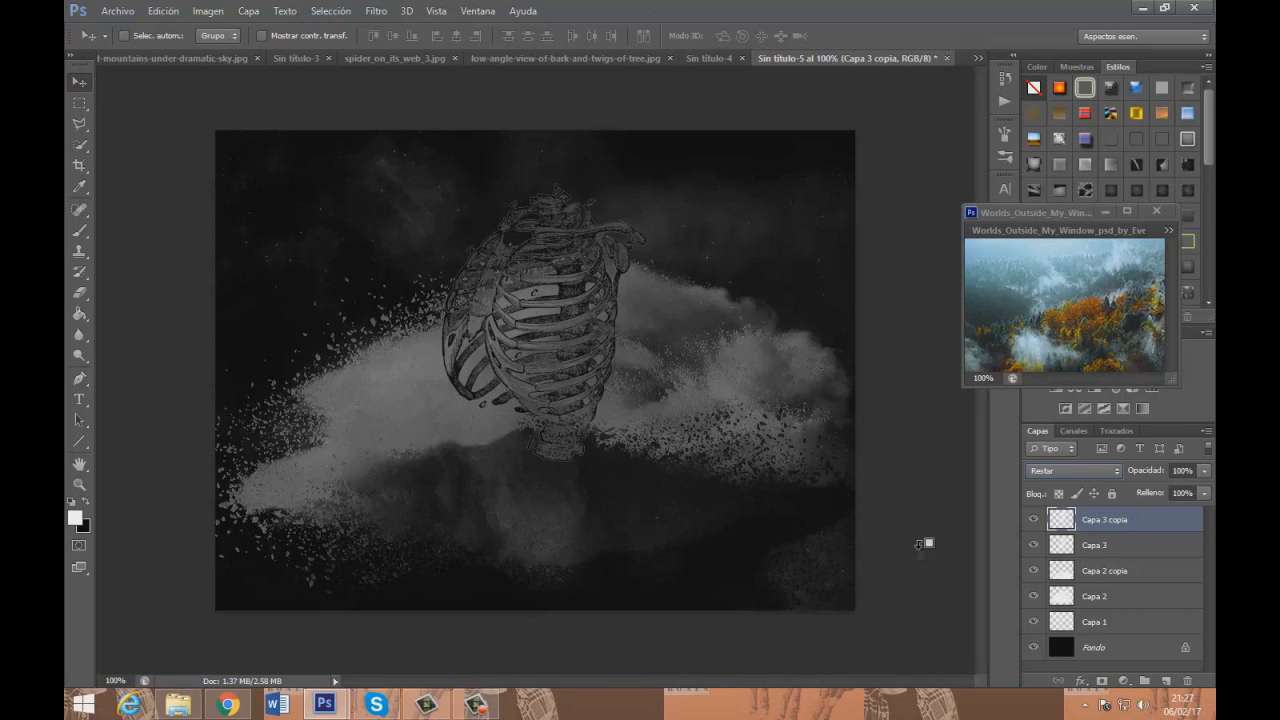
Stamp all visible layers into a new top layer and set its blend mode to Screen (Trama)
{"action": "key", "text": "ctrl+shift+alt+e"}
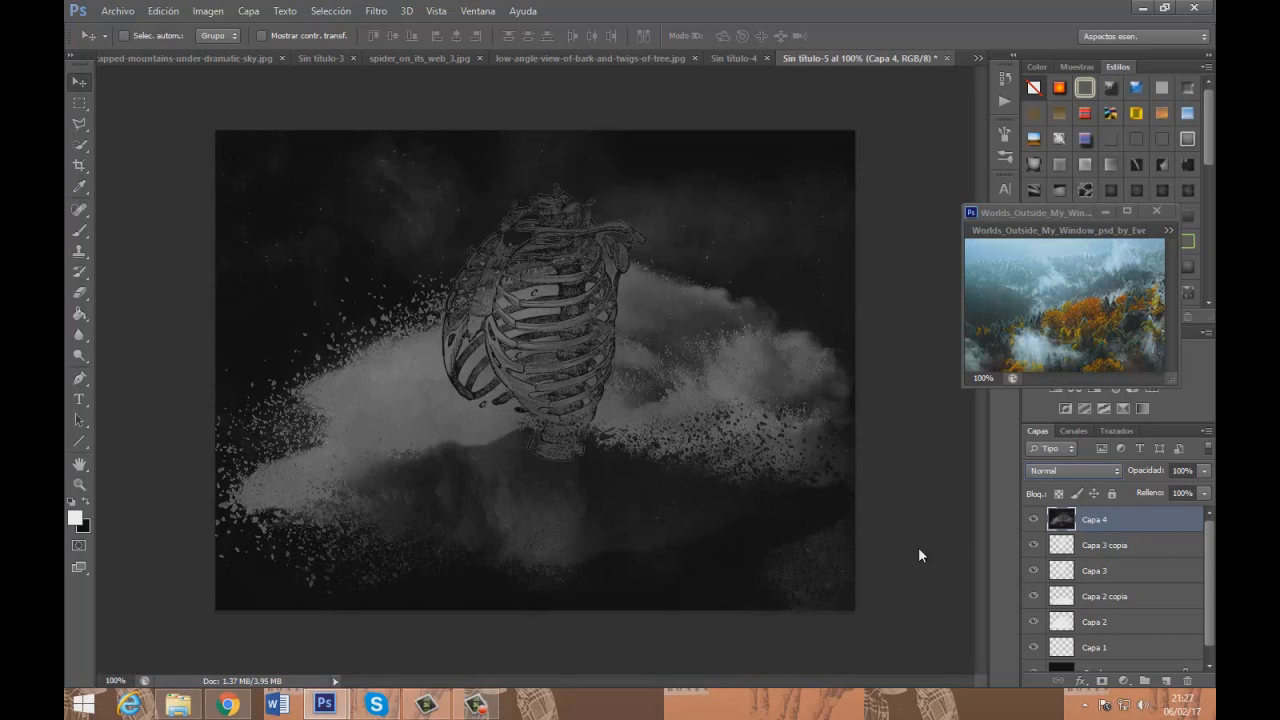
{"action": "left_click", "coordinate": [1074, 471]}
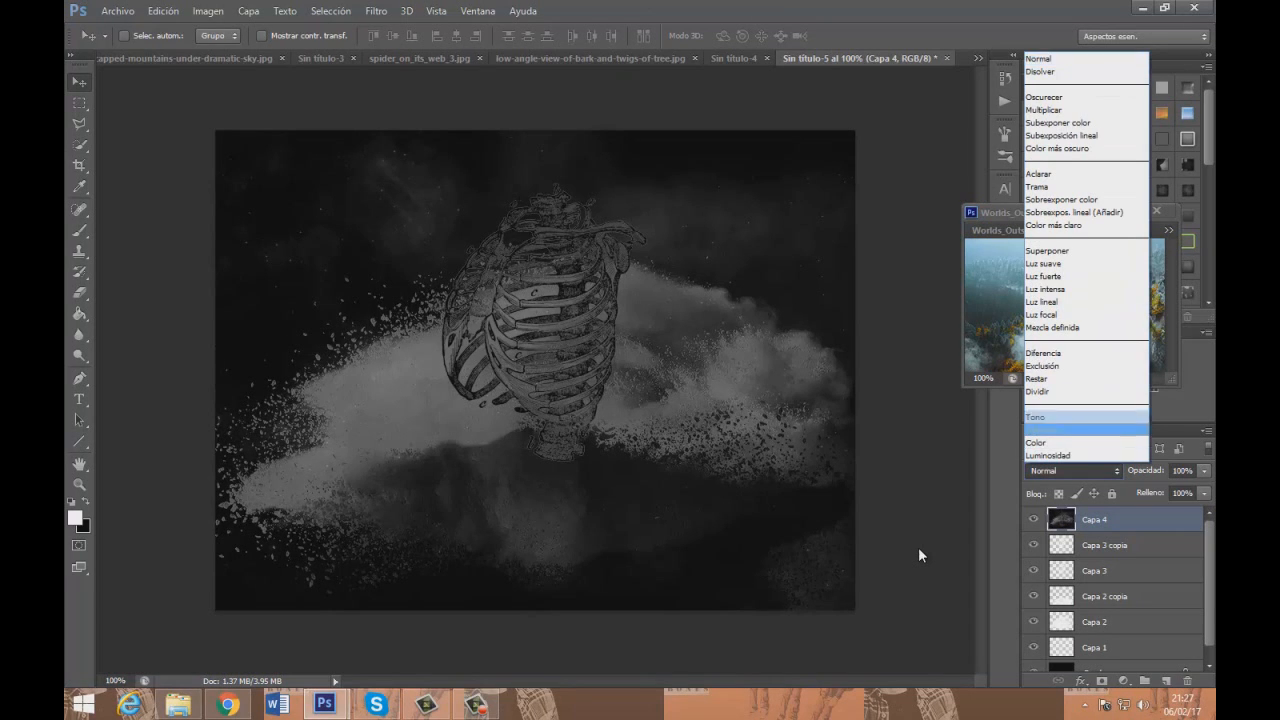
{"action": "left_click", "coordinate": [1062, 187]}
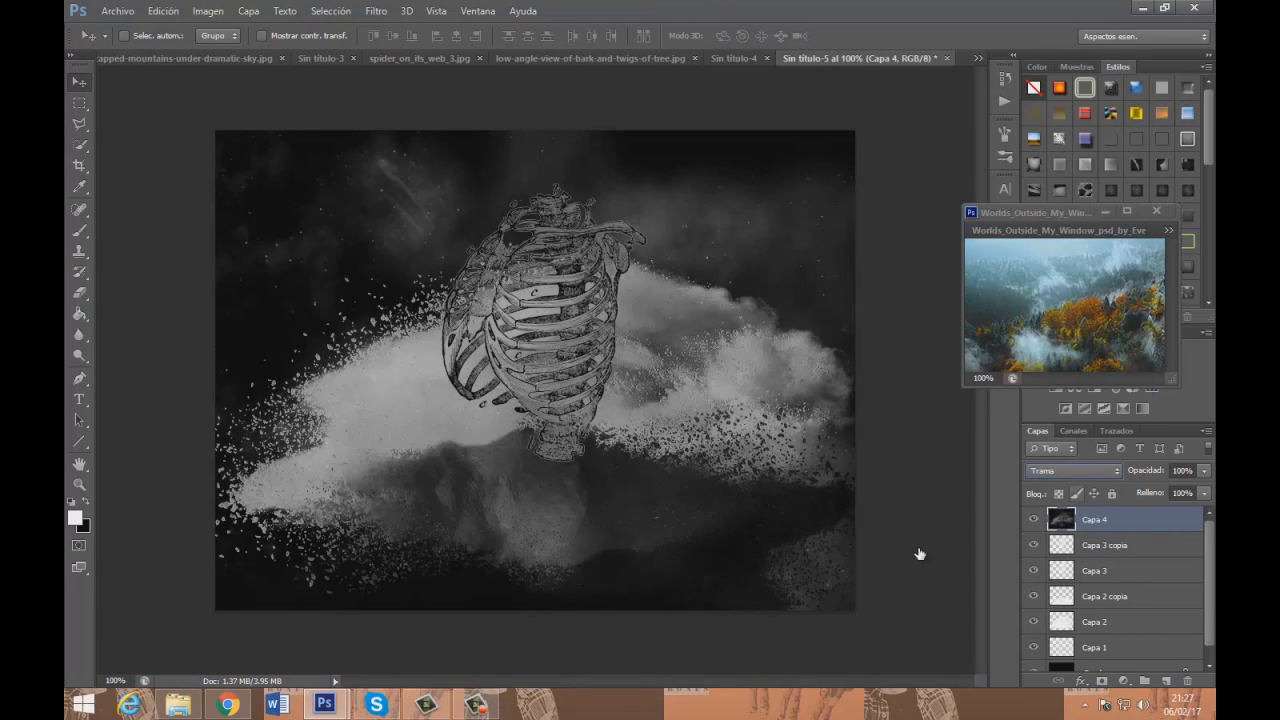
Duplicate the stamped layer and set the copy to Soft Light (Luz suave) at 35% opacity
{"action": "right_click", "coordinate": [1117, 520]}
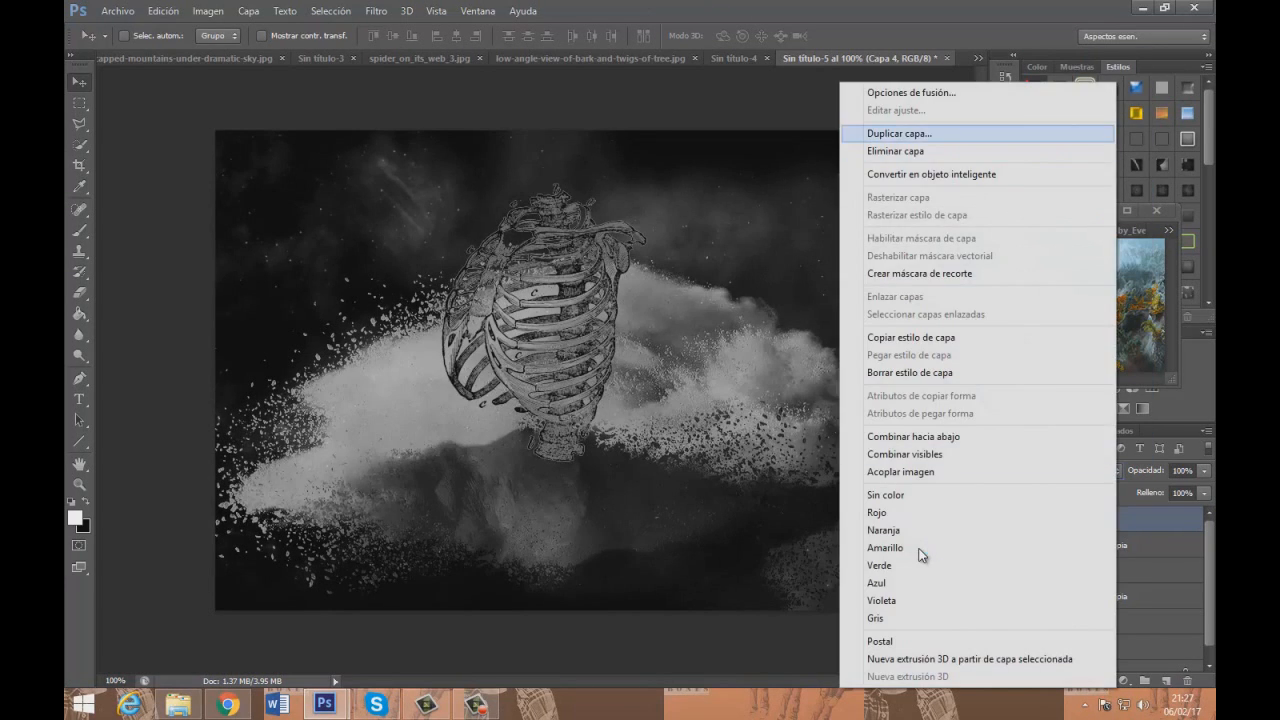
{"action": "left_click", "coordinate": [880, 134]}
{"action": "key", "text": "Return"}
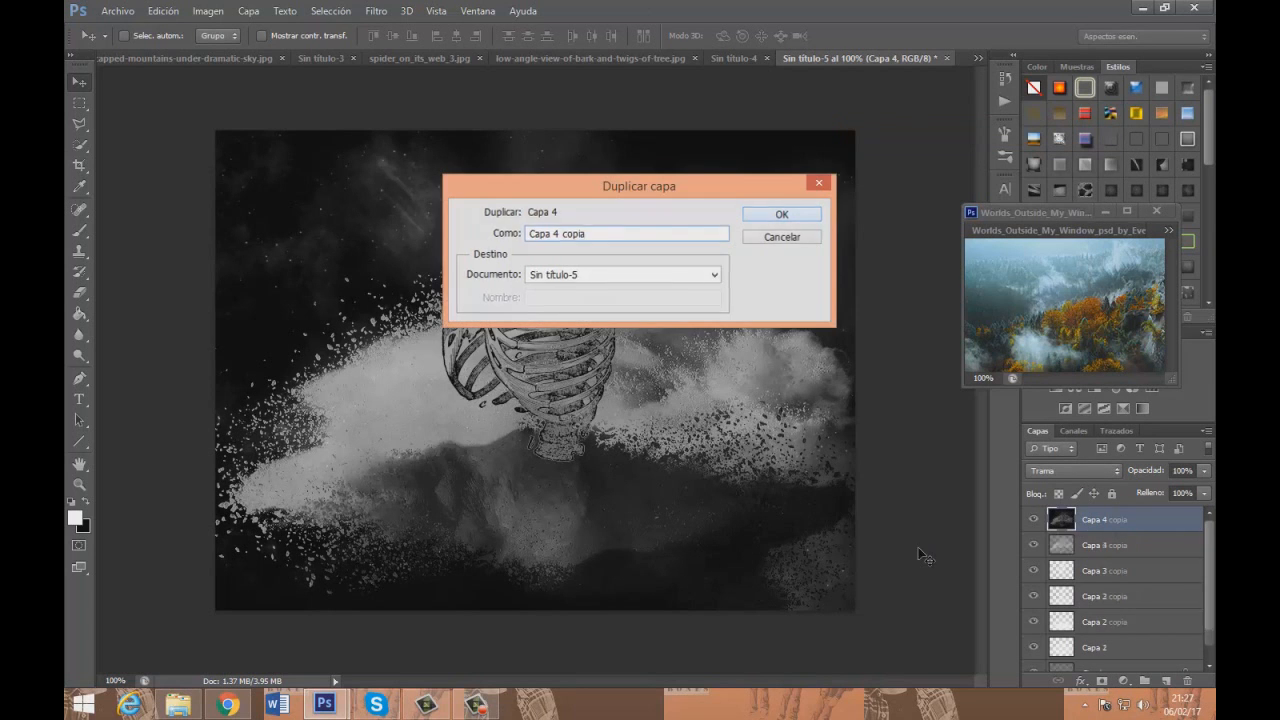
{"action": "left_click", "coordinate": [1074, 471]}
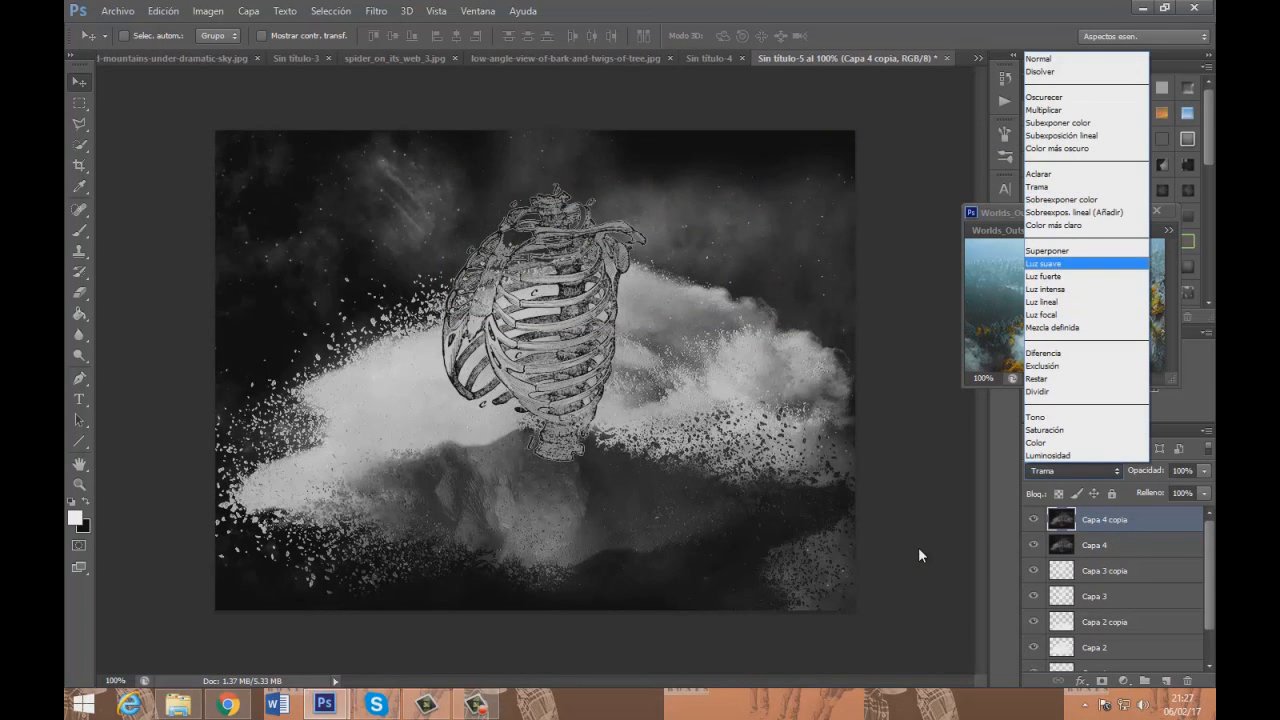
{"action": "key", "text": "Return"}
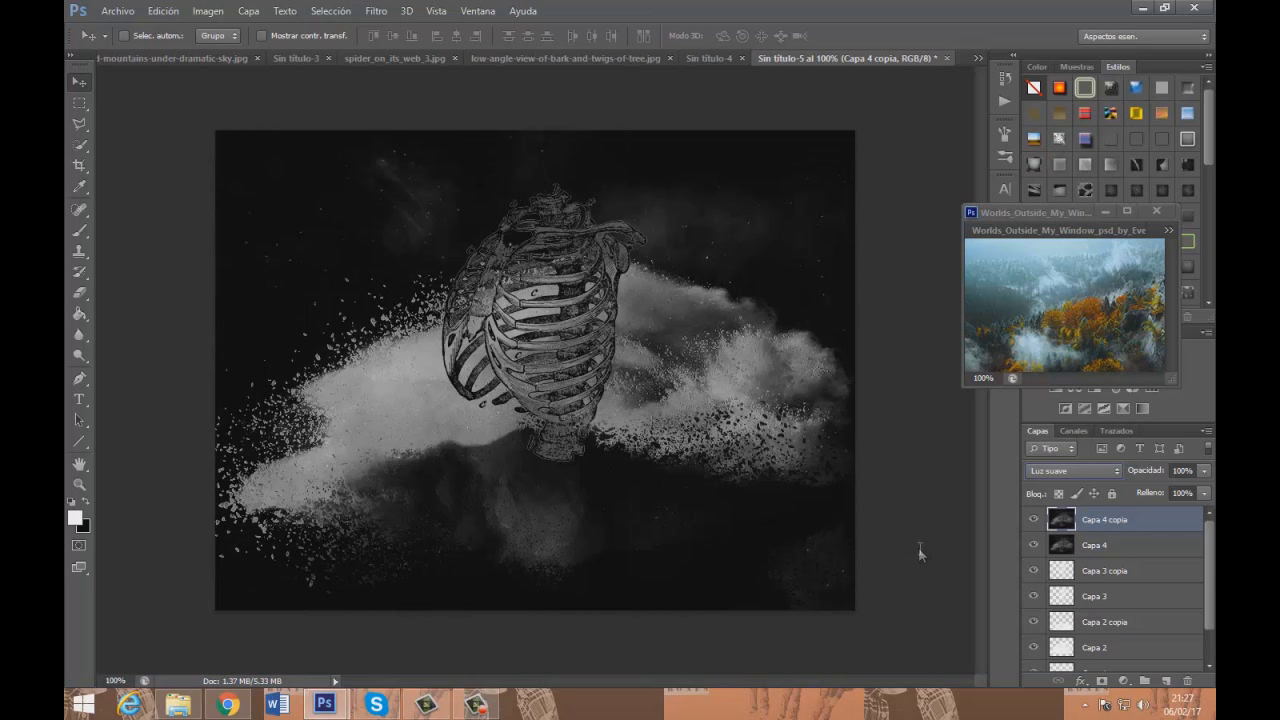
{"action": "left_click", "coordinate": [1204, 471]}
{"action": "mouse_move", "coordinate": [1203, 489]}
{"action": "left_mouse_down"}
{"action": "mouse_move", "coordinate": [1134, 489]}
{"action": "mouse_move", "coordinate": [1151, 489]}
{"action": "left_mouse_up"}
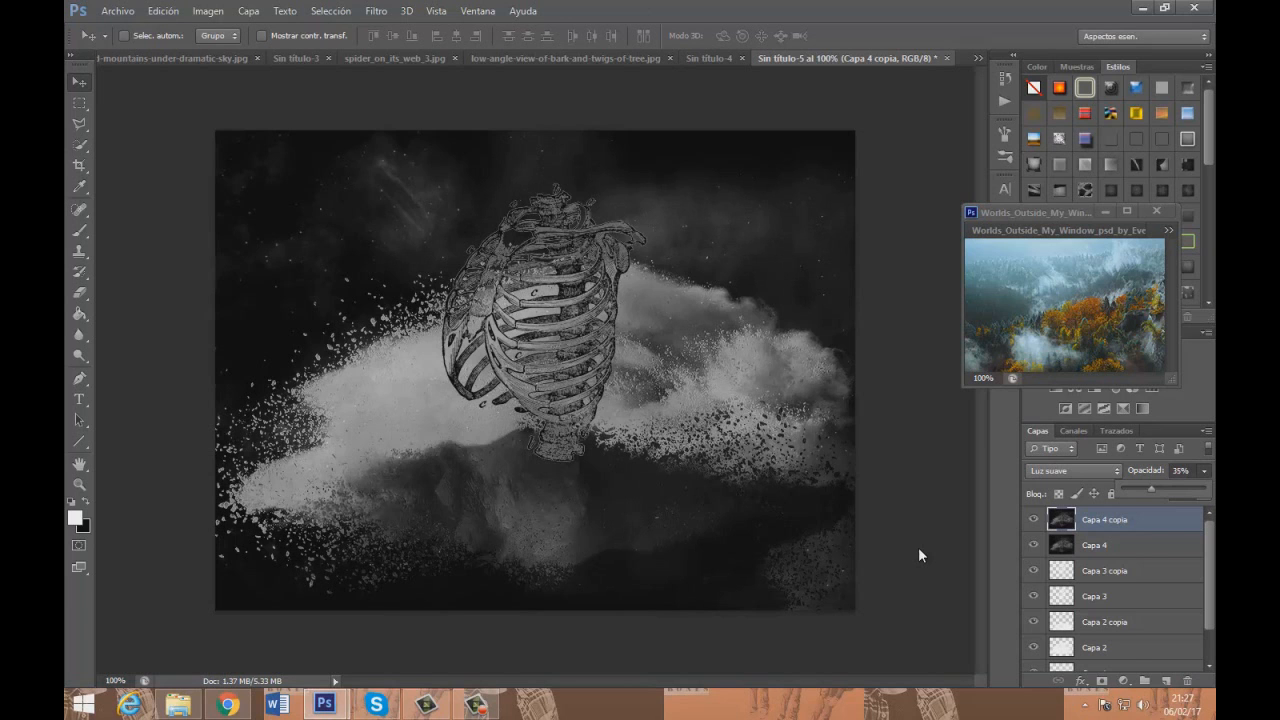
Flatten the rib cage texture into a single background layer
{"action": "right_click", "coordinate": [1132, 520]}
{"action": "left_click", "coordinate": [1000, 472]}
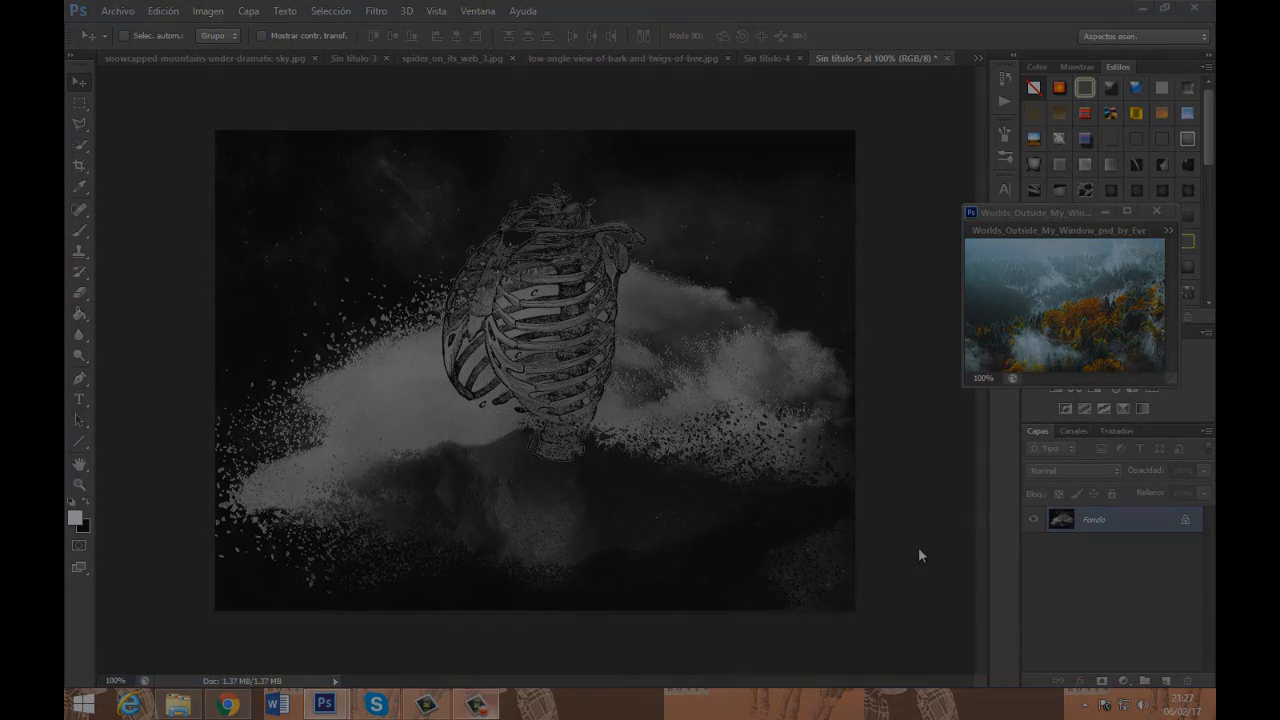
{"action": "key", "text": "F10"}
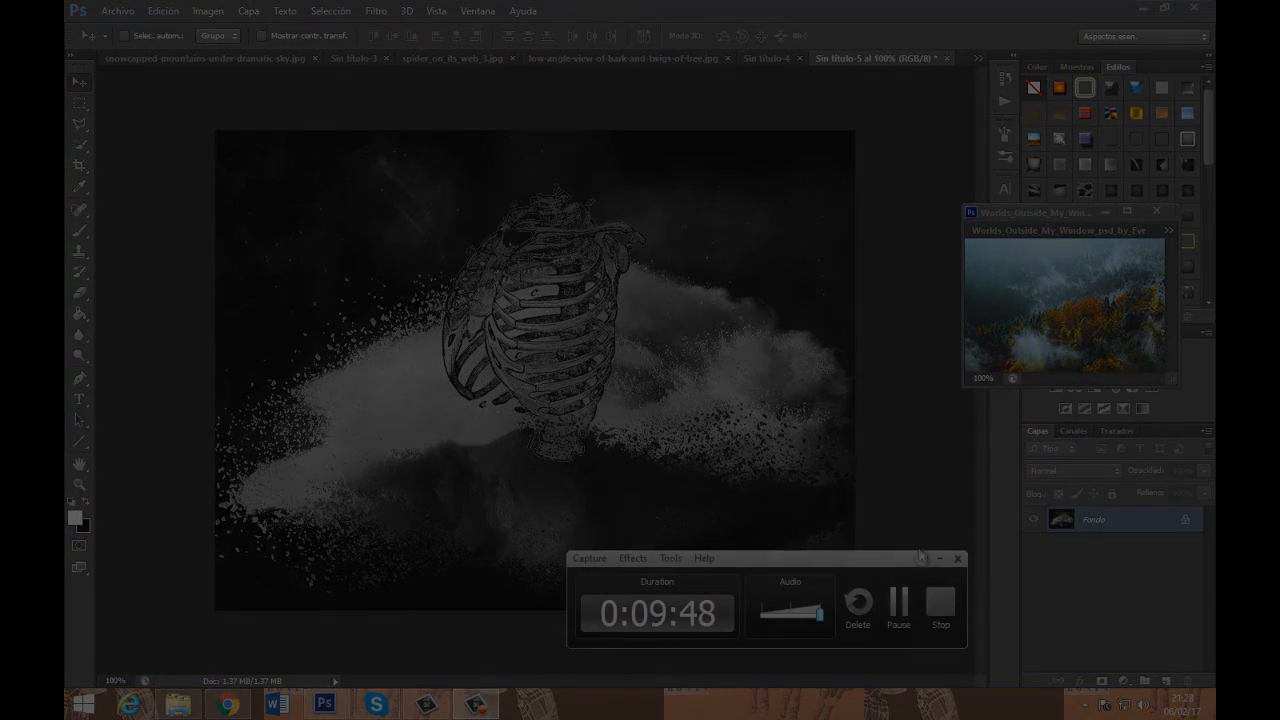